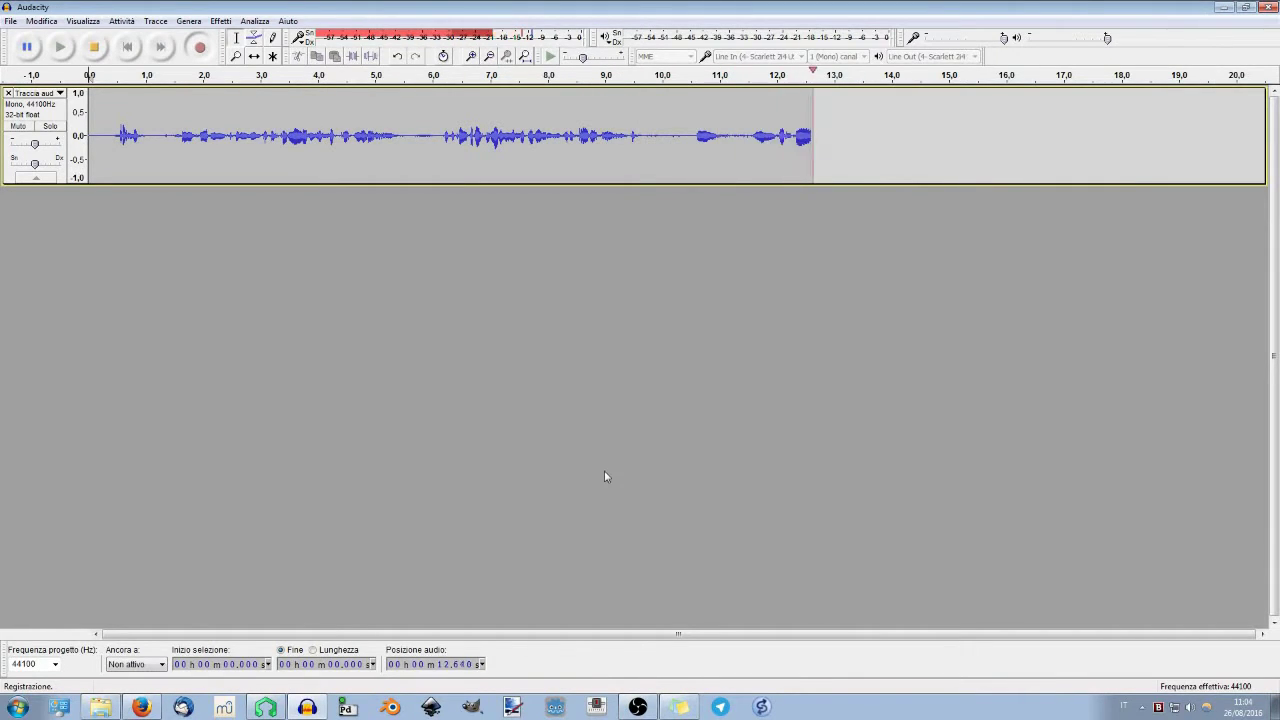
Switch to Firefox and examine the Synth1 download entries for Windows, Ver 1.13 beta3 32bit/64bit, and for Mac
click(141, 707)
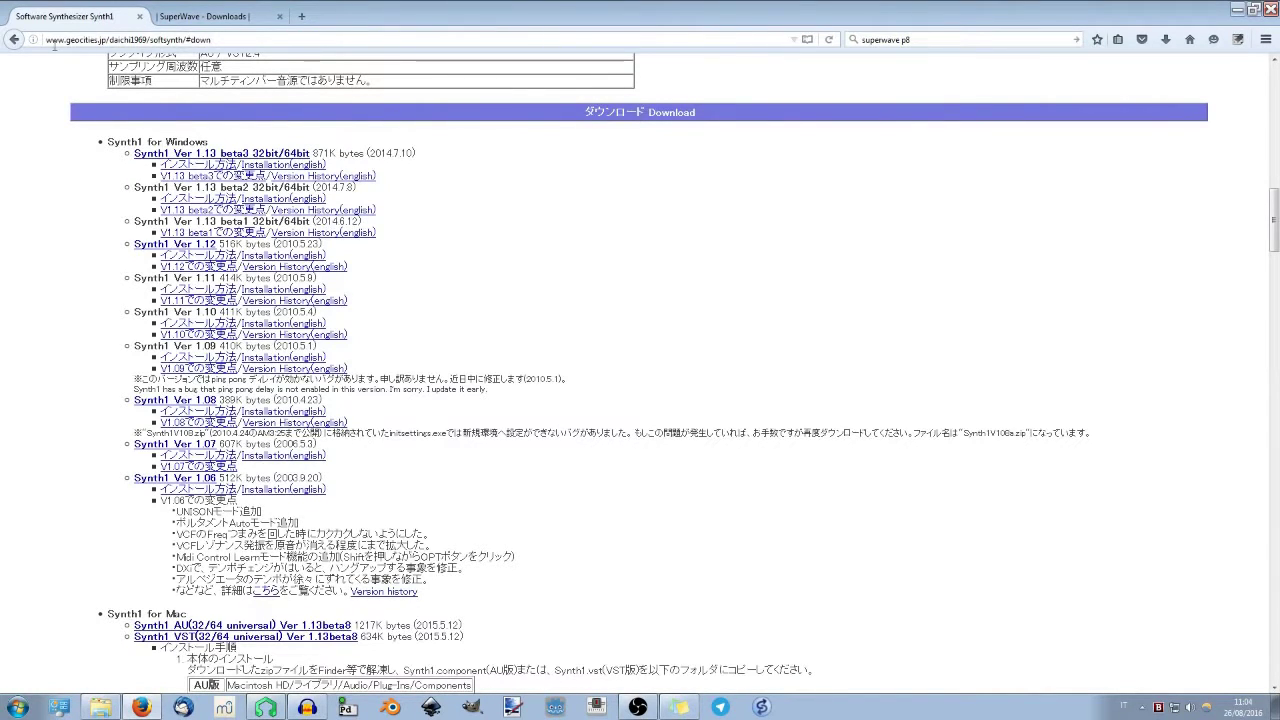
drag(418, 155, 110, 148)
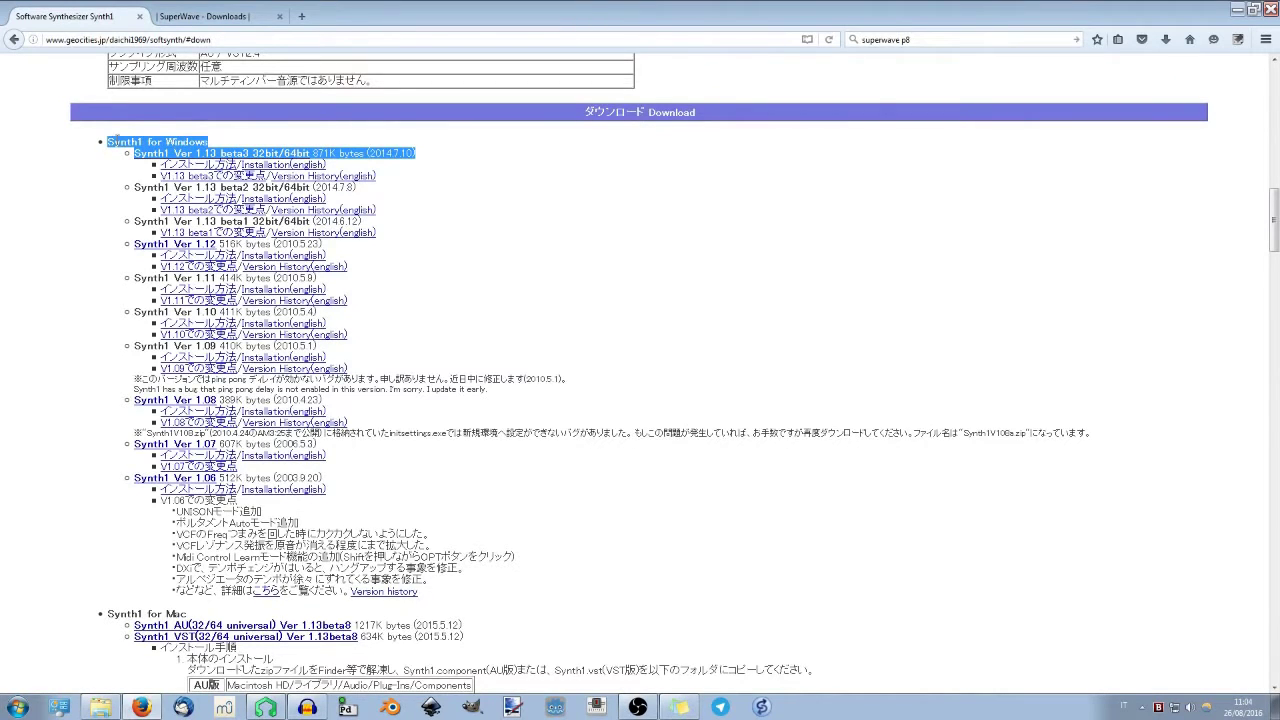
click(143, 141)
drag(124, 157, 416, 153)
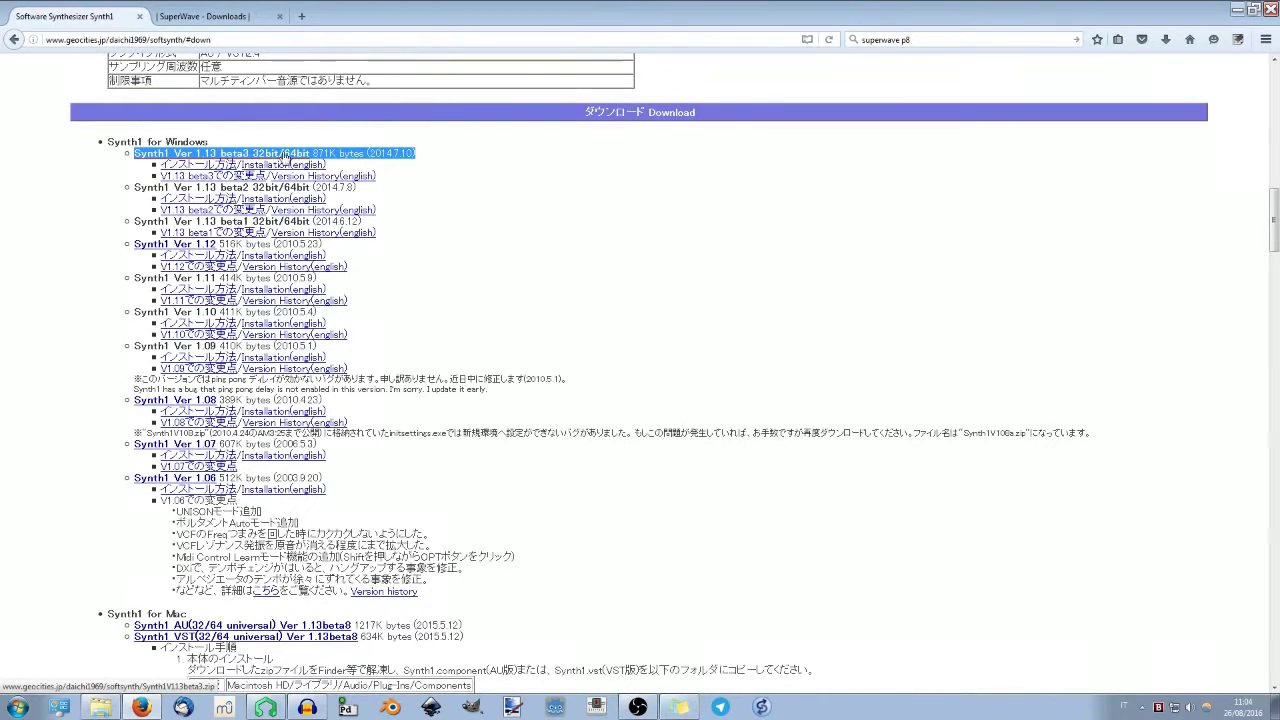
click(456, 191)
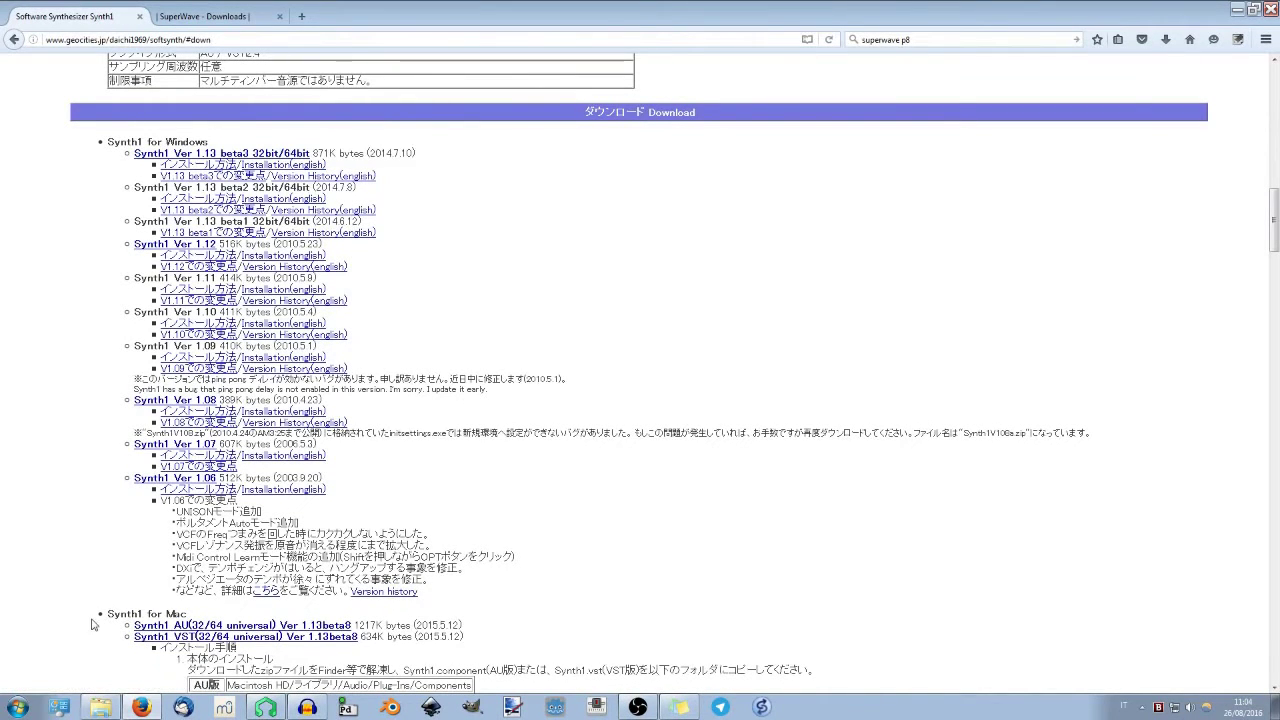
drag(91, 620, 498, 627)
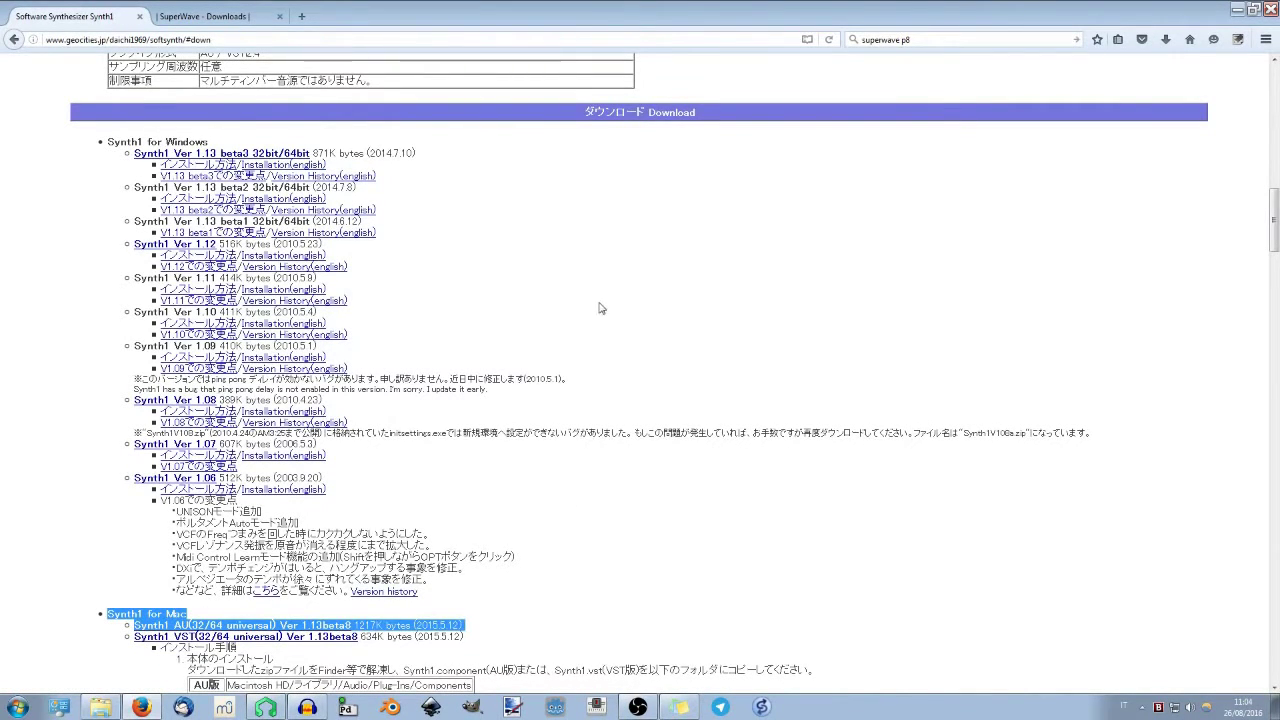
click(428, 153)
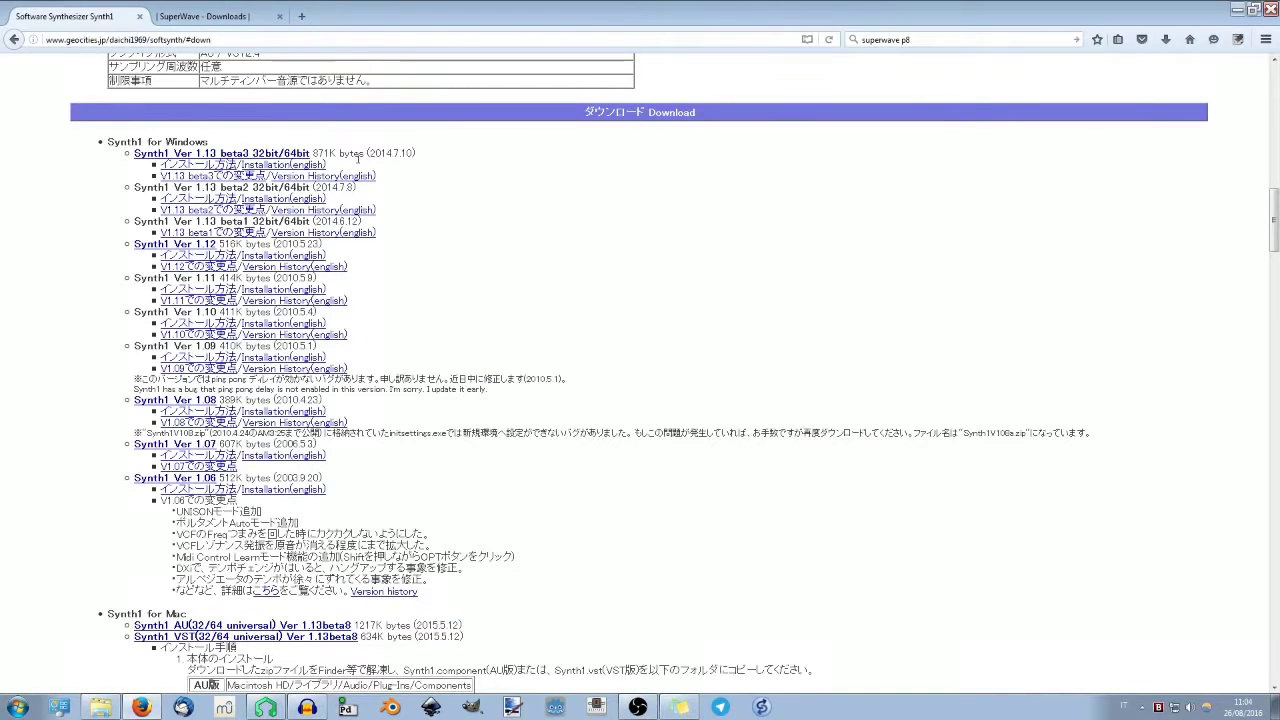
mouse_move(418, 152)
mouse_down()
mouse_move(105, 142)
mouse_move(415, 155)
mouse_up()
click(76, 143)
click(436, 162)
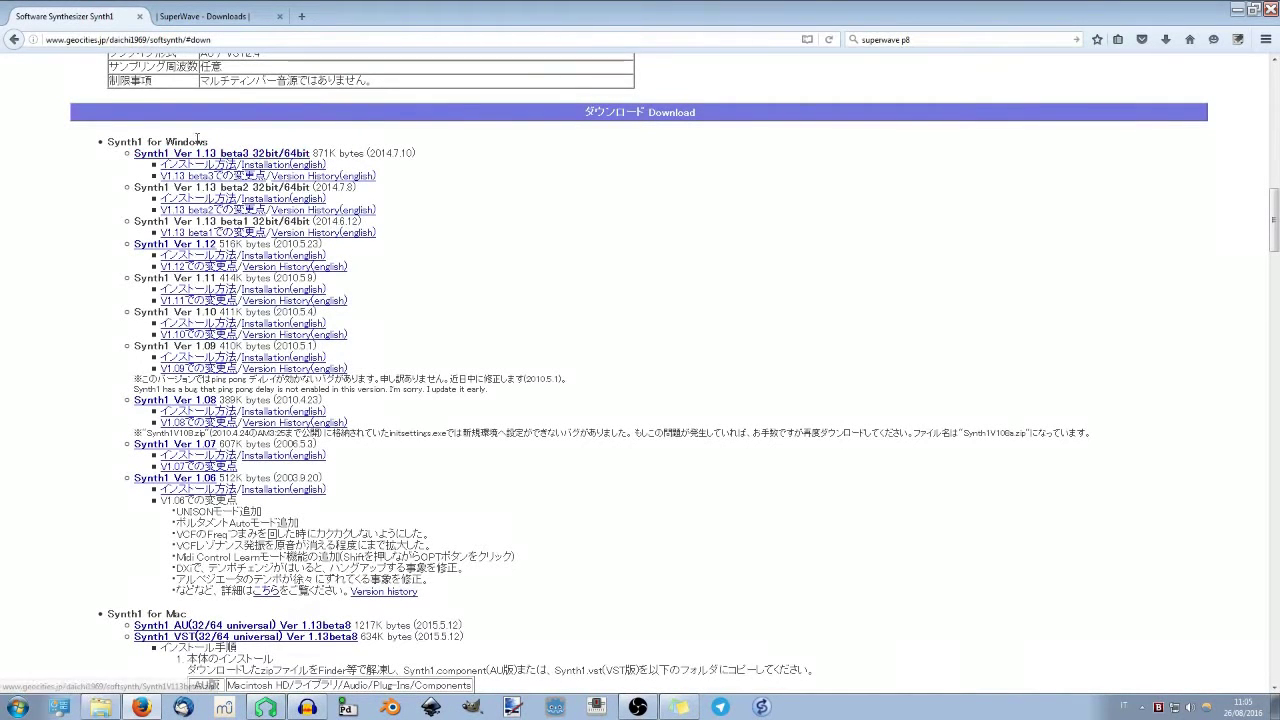
drag(226, 145, 165, 144)
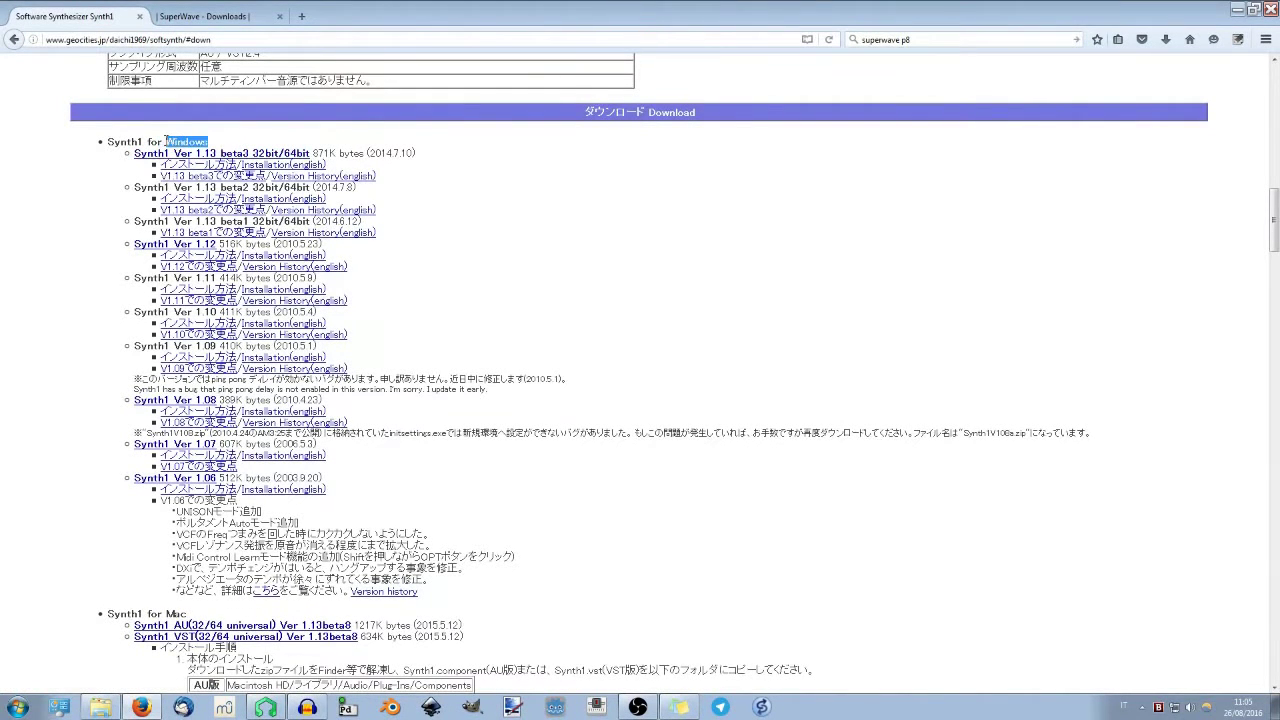
click(212, 146)
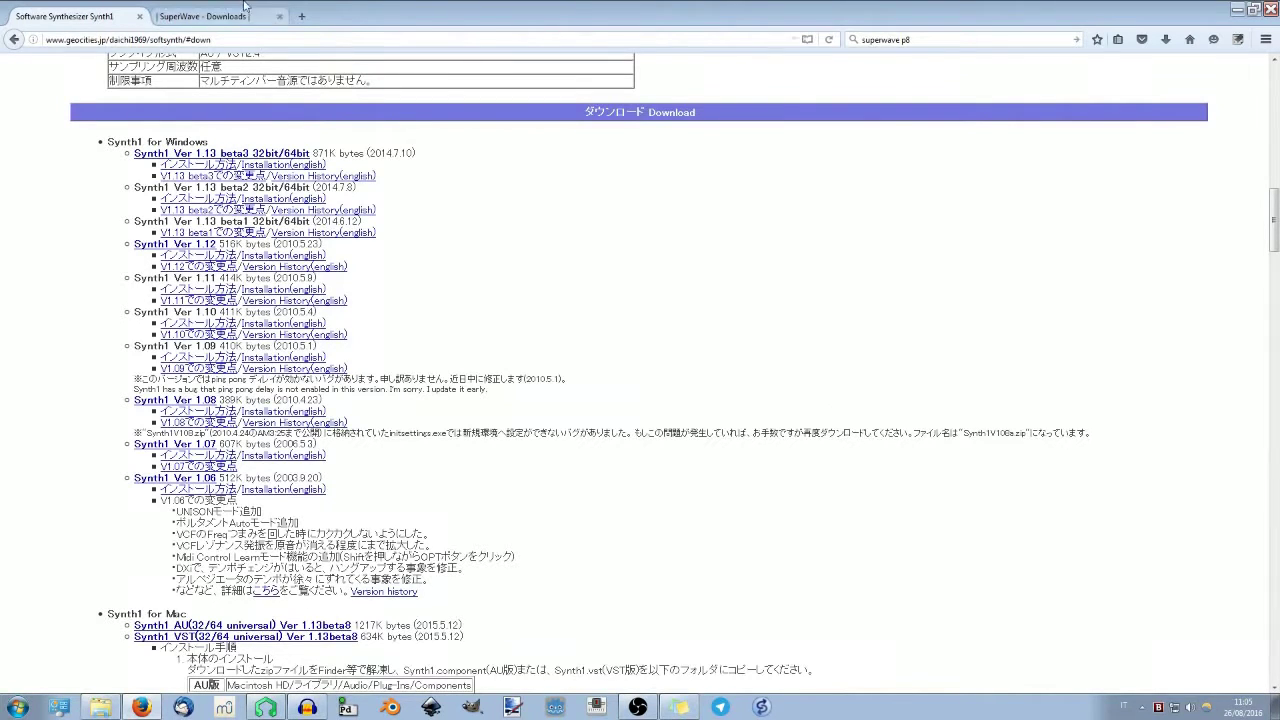
Examine the P8 v2.4 download entry on the SuperWave downloads page, comparing it with the Synth1 page
click(203, 17)
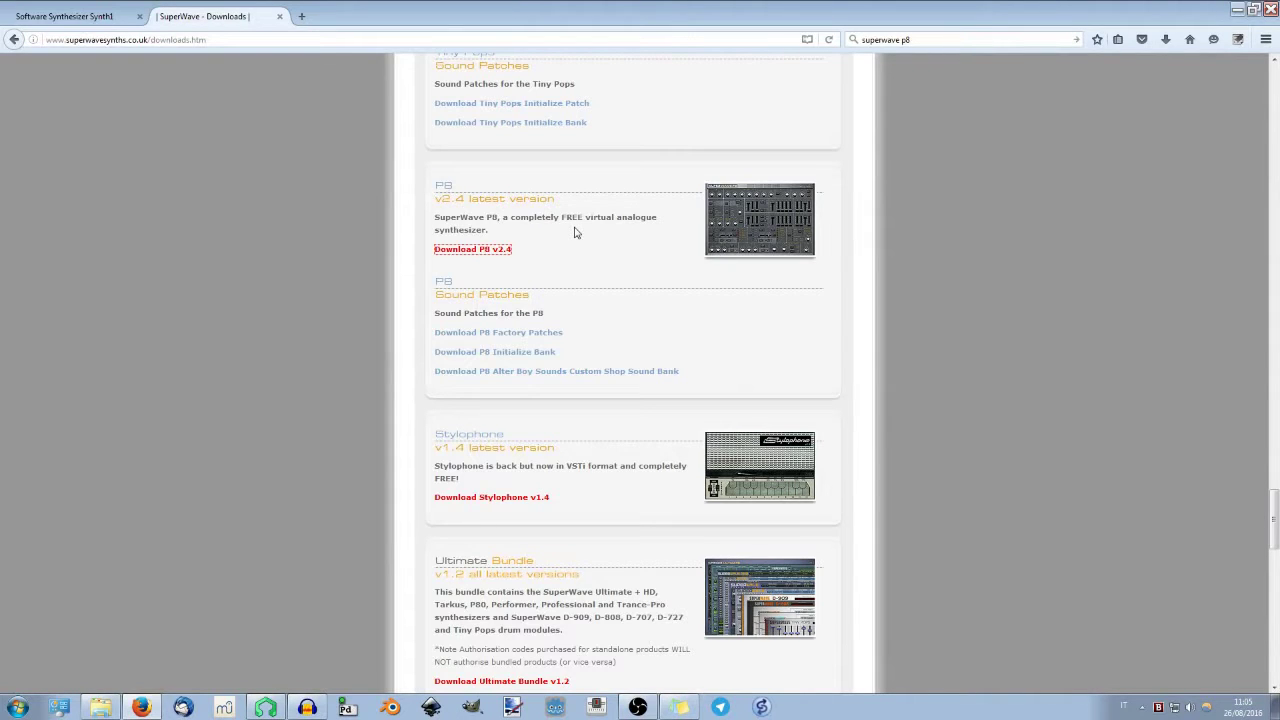
click(497, 235)
click(90, 16)
click(238, 16)
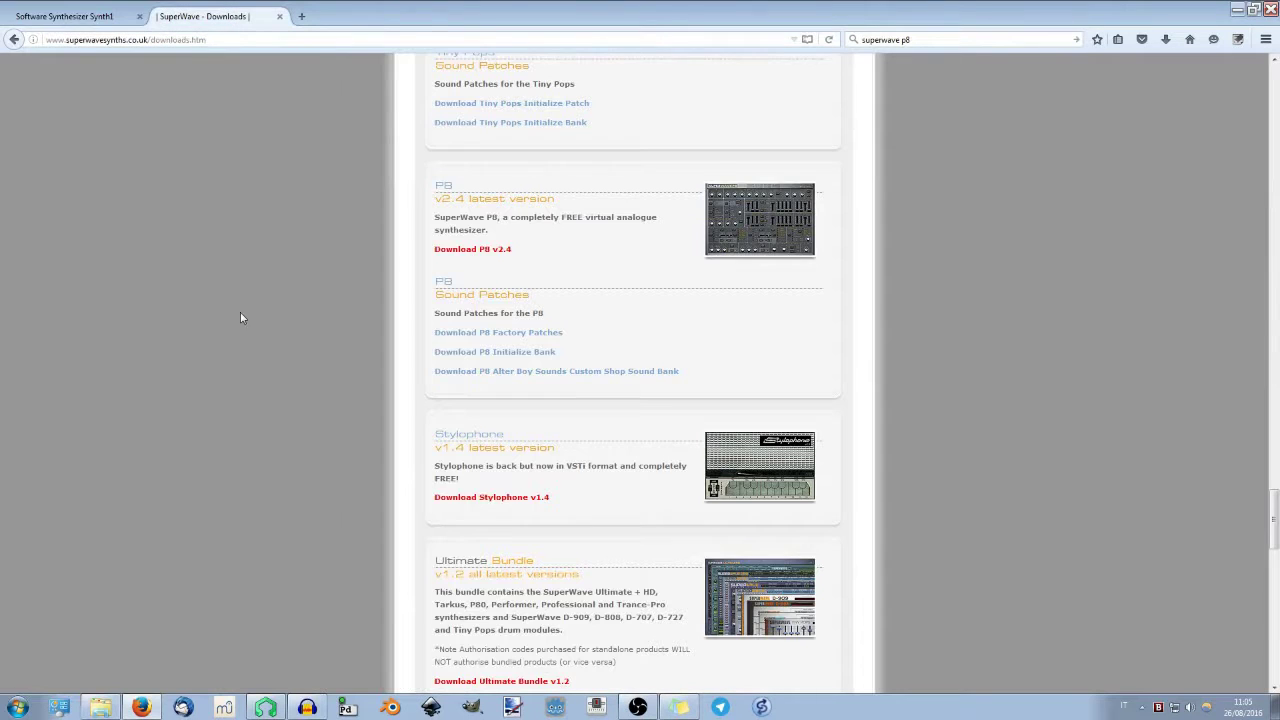
Switch to LMMS and check the VST plugin directory in the path settings, leaving the settings unchanged
click(118, 706)
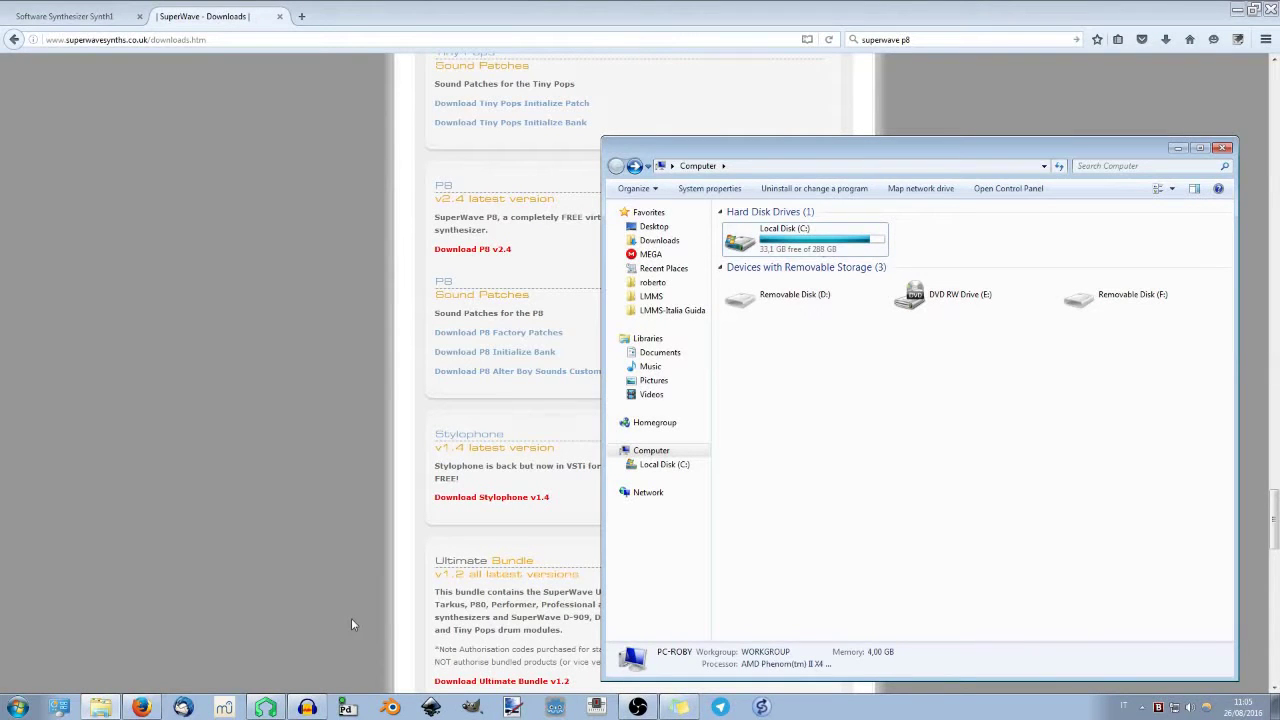
click(266, 707)
click(62, 22)
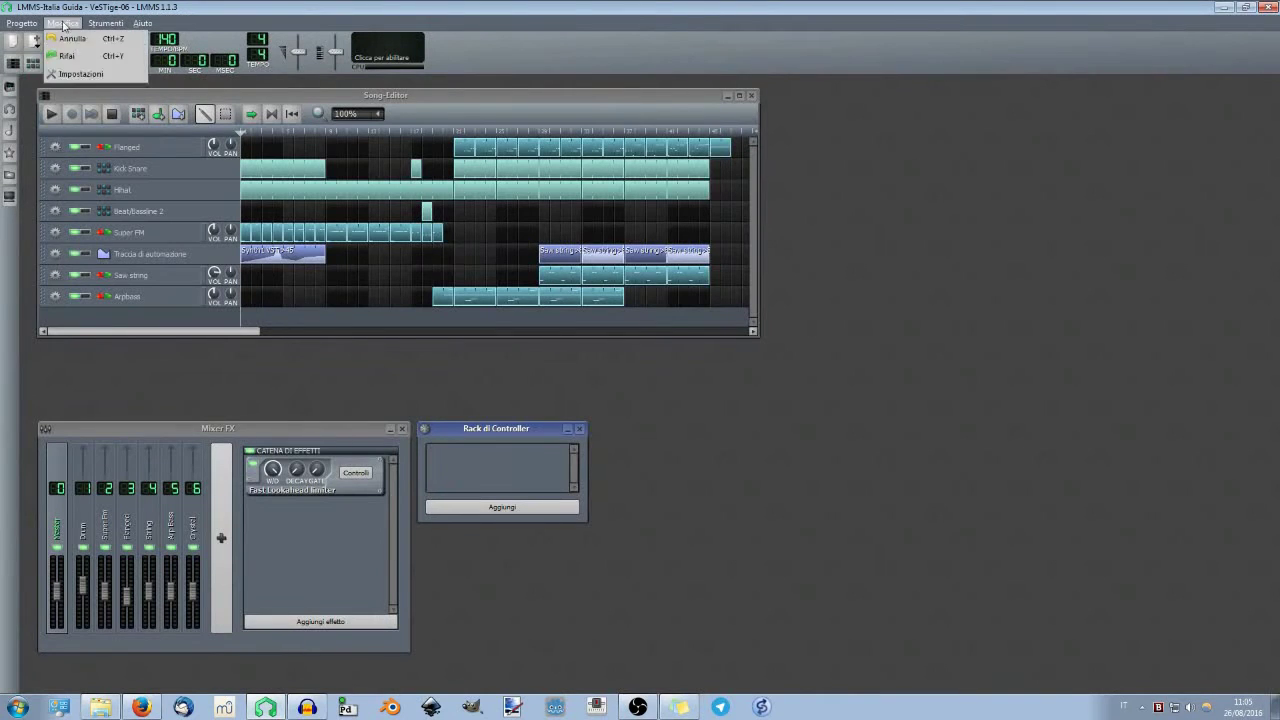
click(93, 74)
click(520, 248)
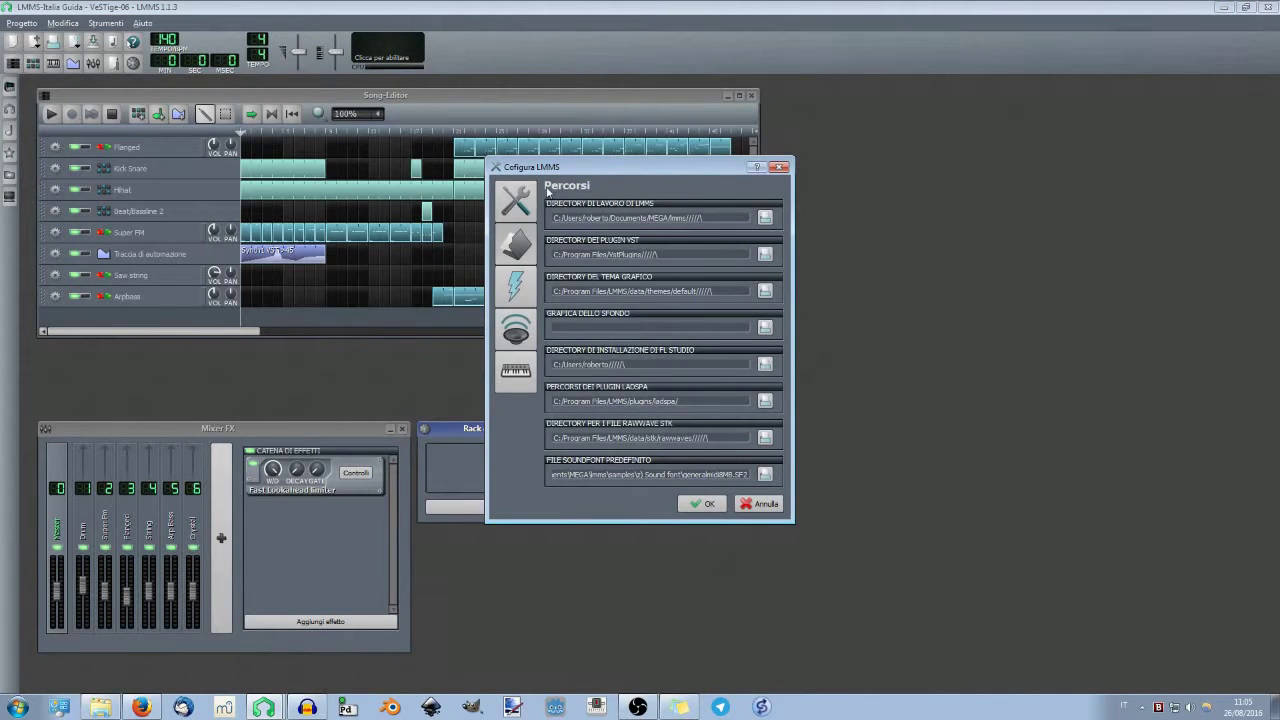
drag(548, 167, 634, 172)
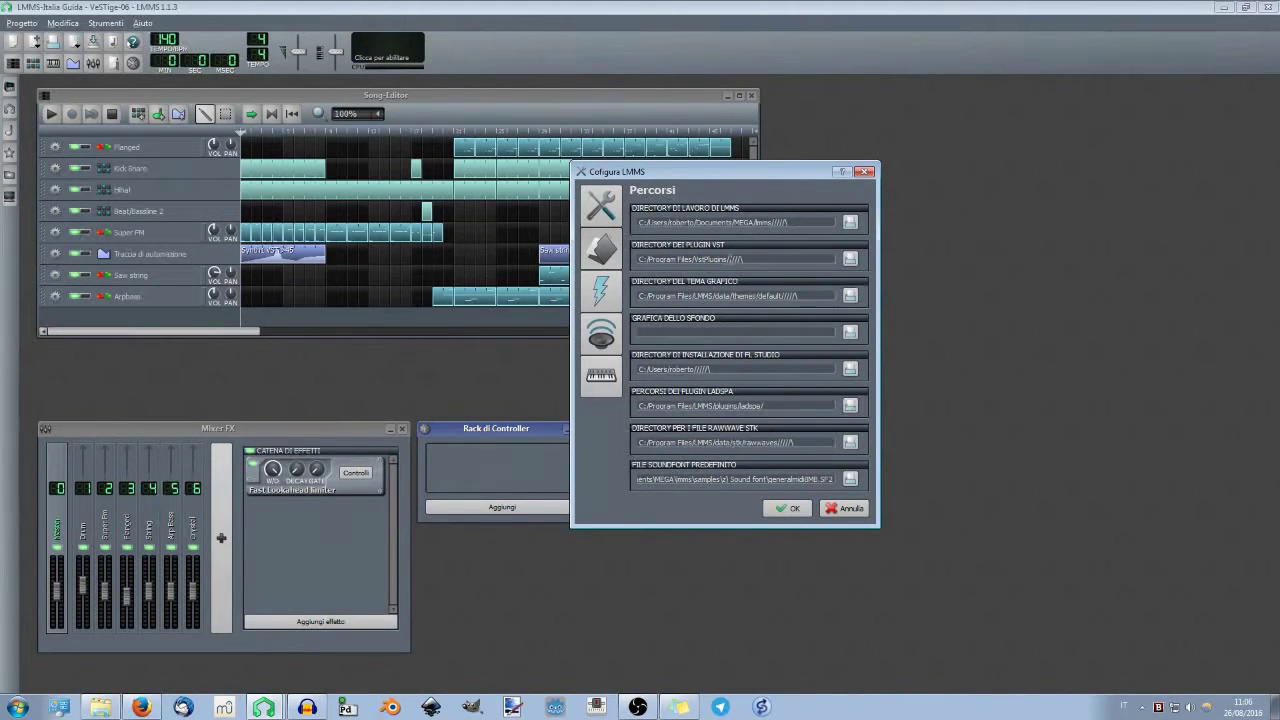
click(712, 259)
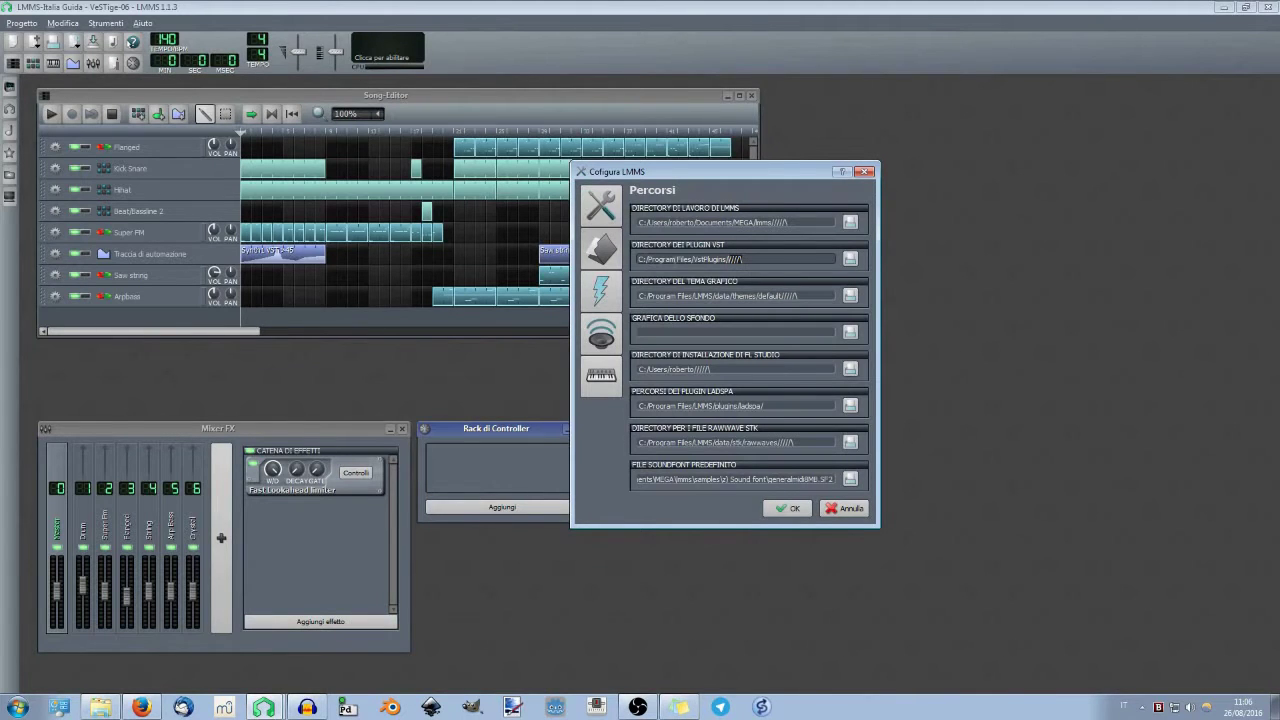
click(845, 508)
In Windows Explorer, open the C:\Program Files\VstPlugins folder
key(super+e)
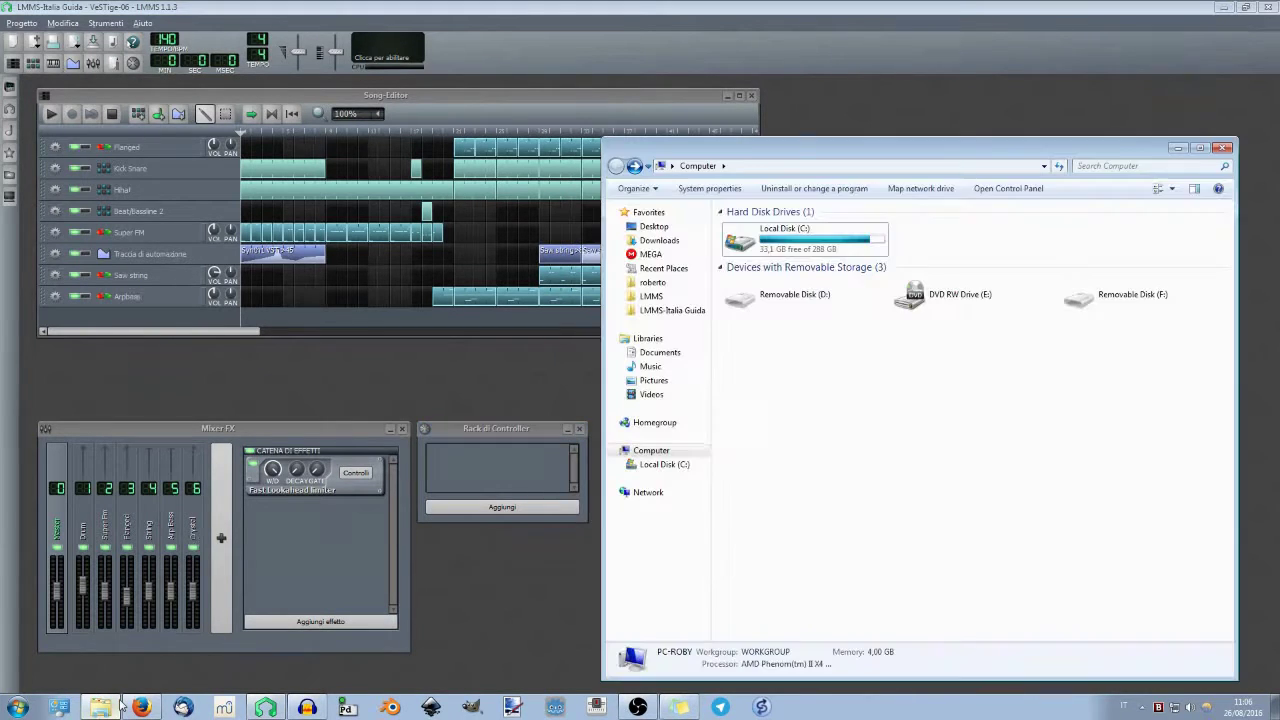
double_click(805, 240)
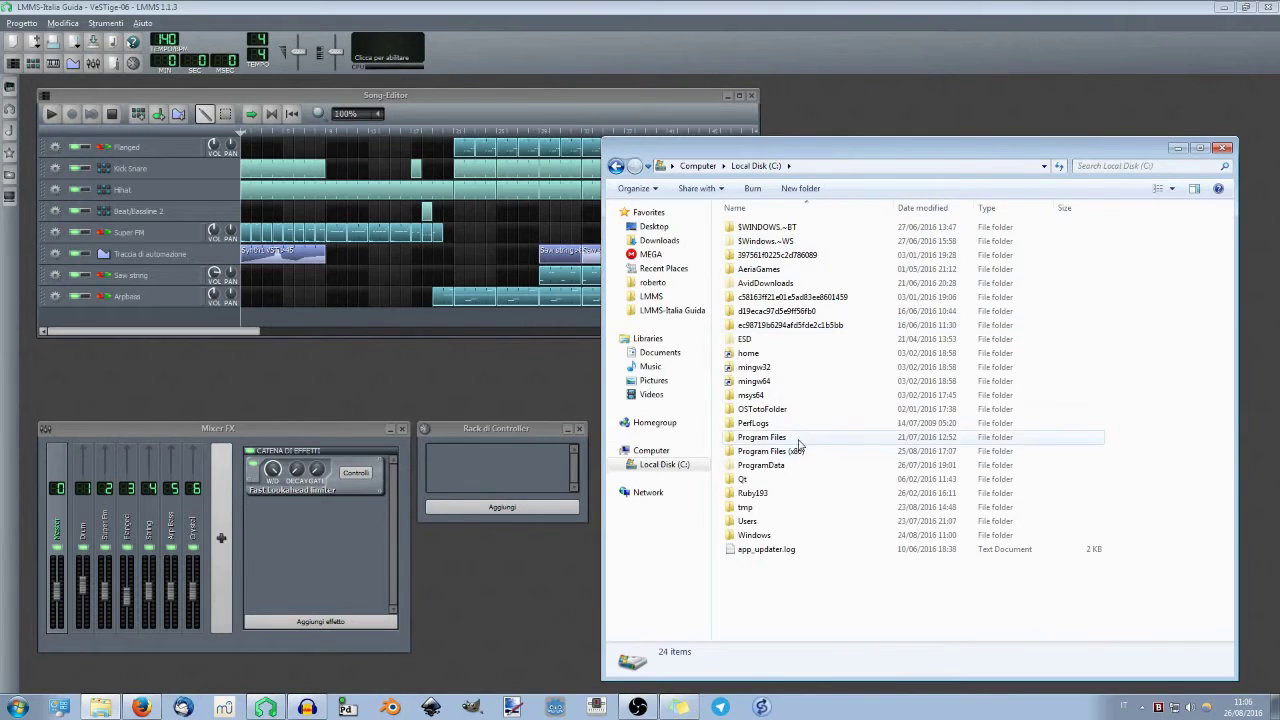
double_click(762, 438)
click(776, 165)
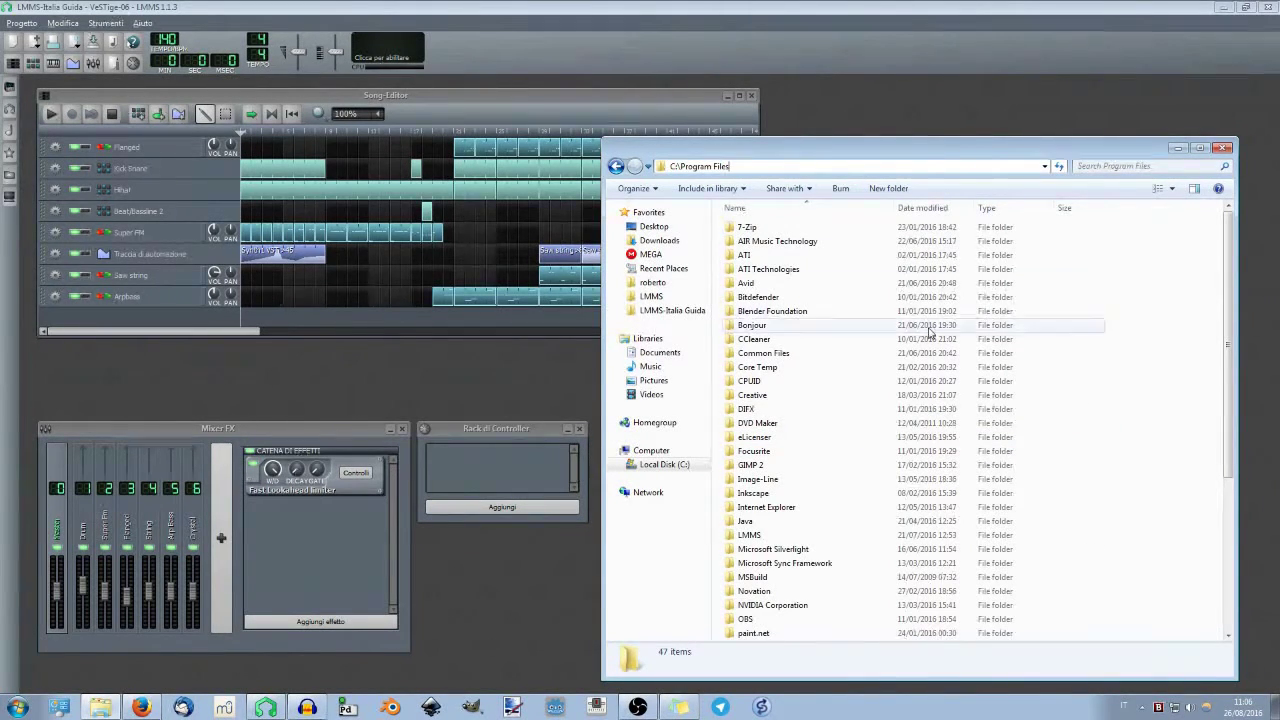
click(1180, 351)
click(895, 166)
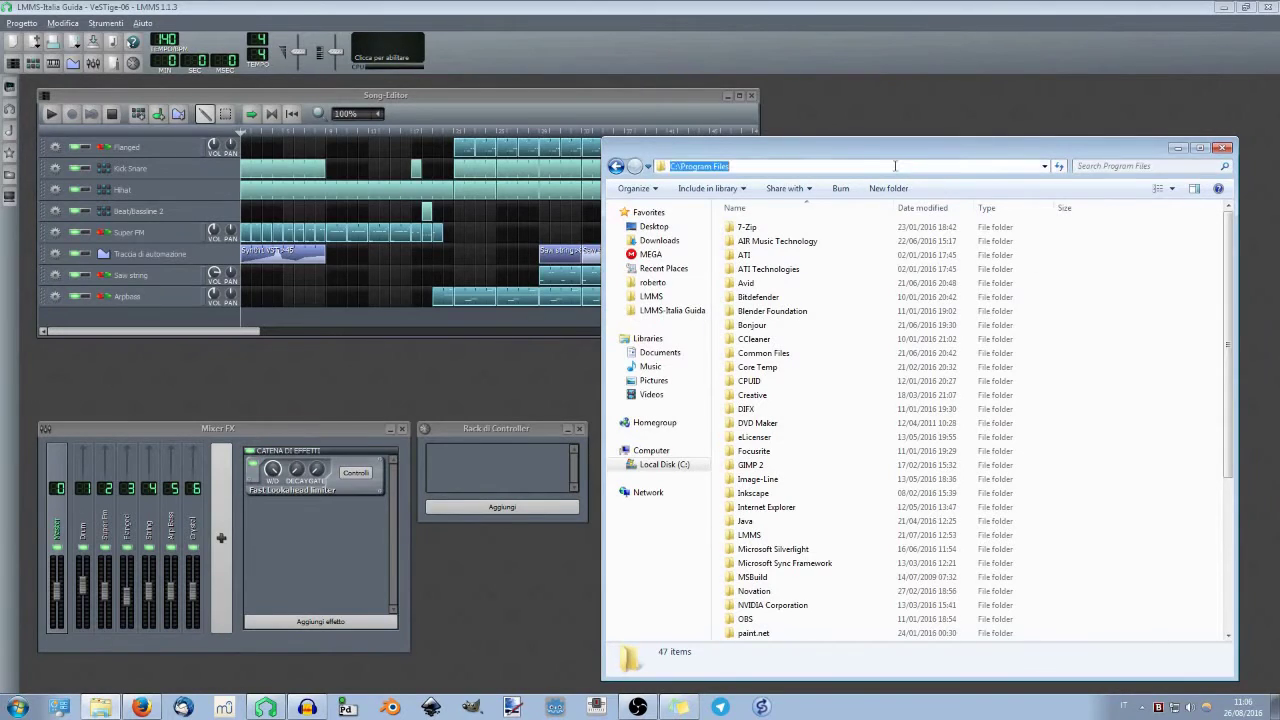
click(807, 168)
click(1212, 378)
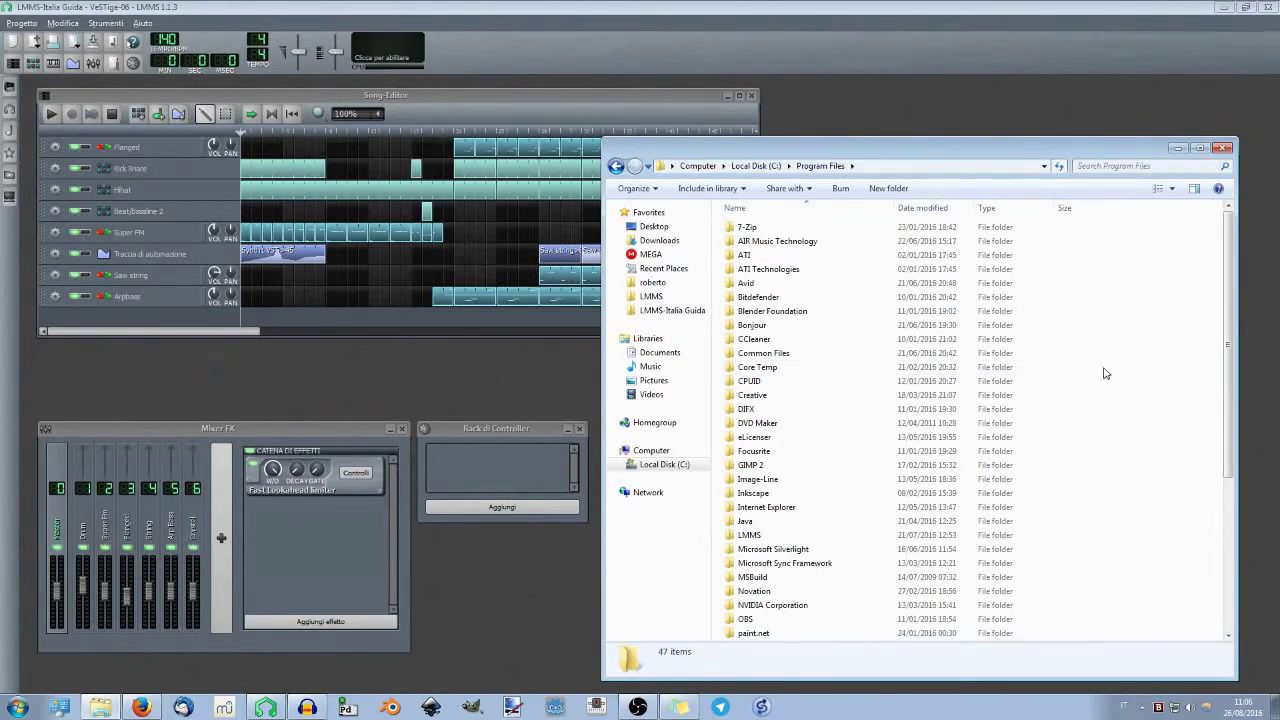
drag(1234, 267, 1232, 415)
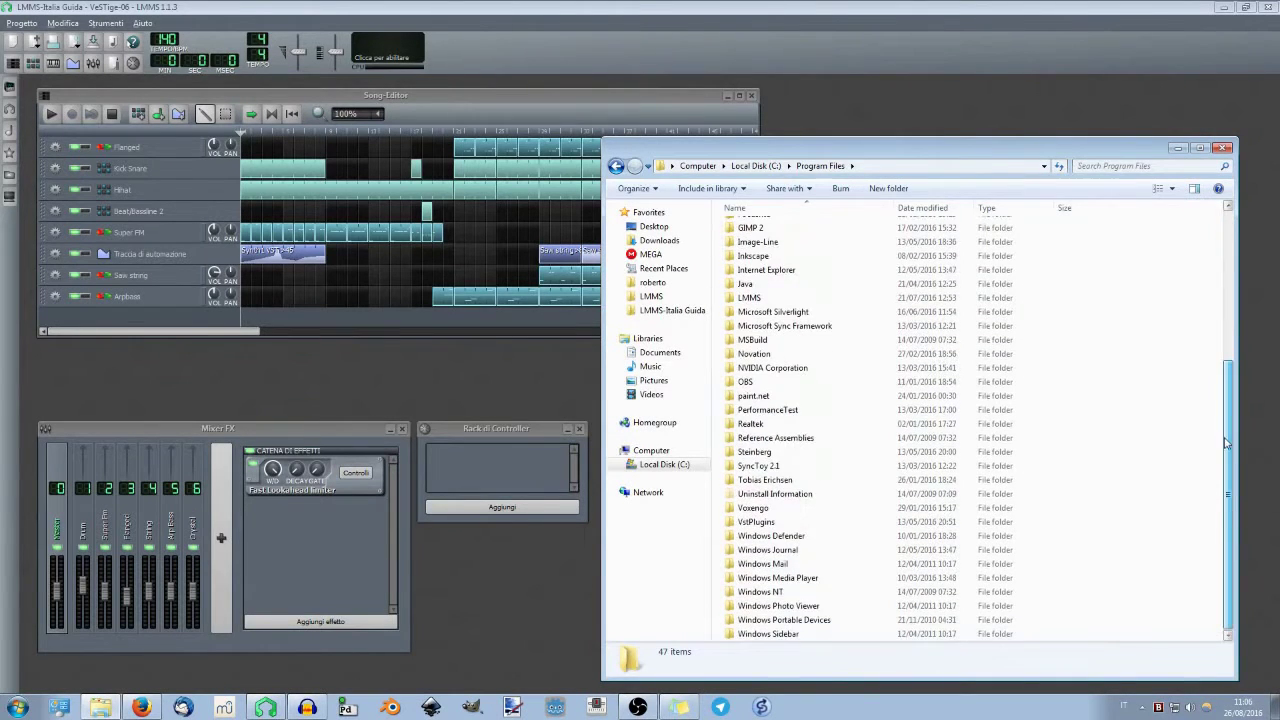
double_click(775, 522)
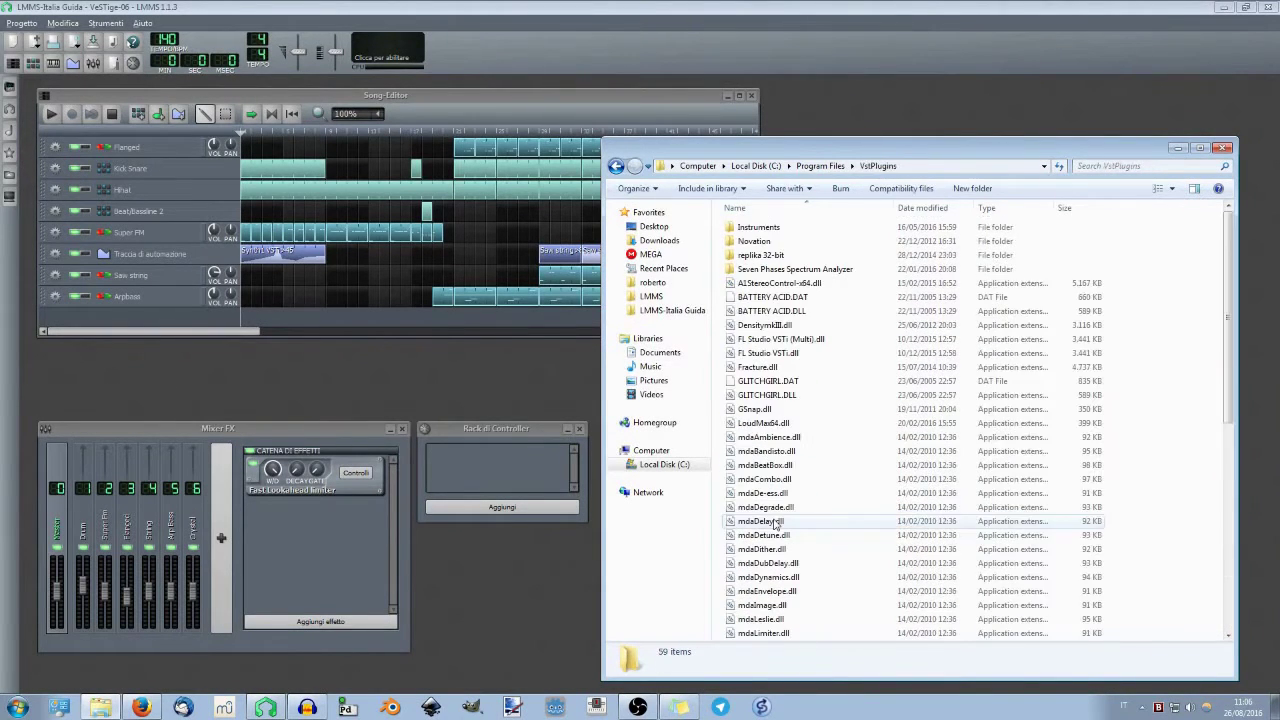
Look through the plugin files in the VstPlugins folder and its Instruments subfolder
scroll(1006, 440, down, 10)
scroll(1006, 458, up, 10)
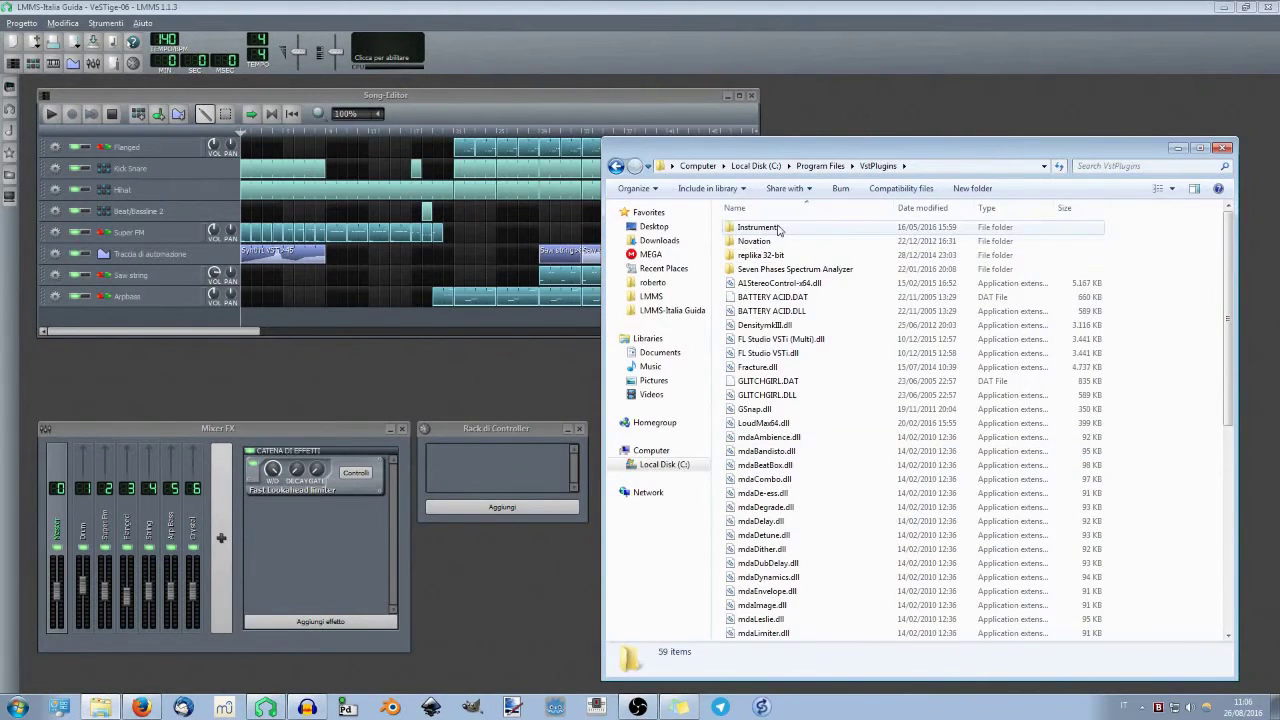
double_click(779, 229)
key(BackSpace)
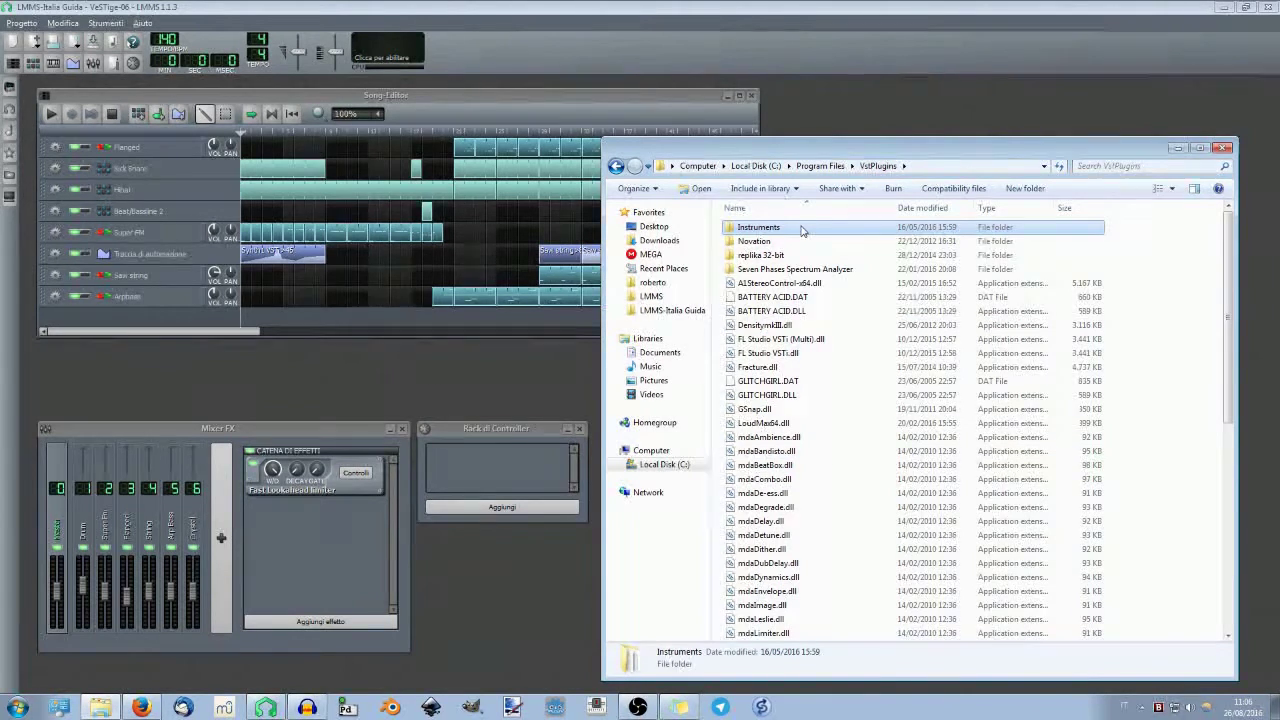
drag(1229, 292, 1229, 478)
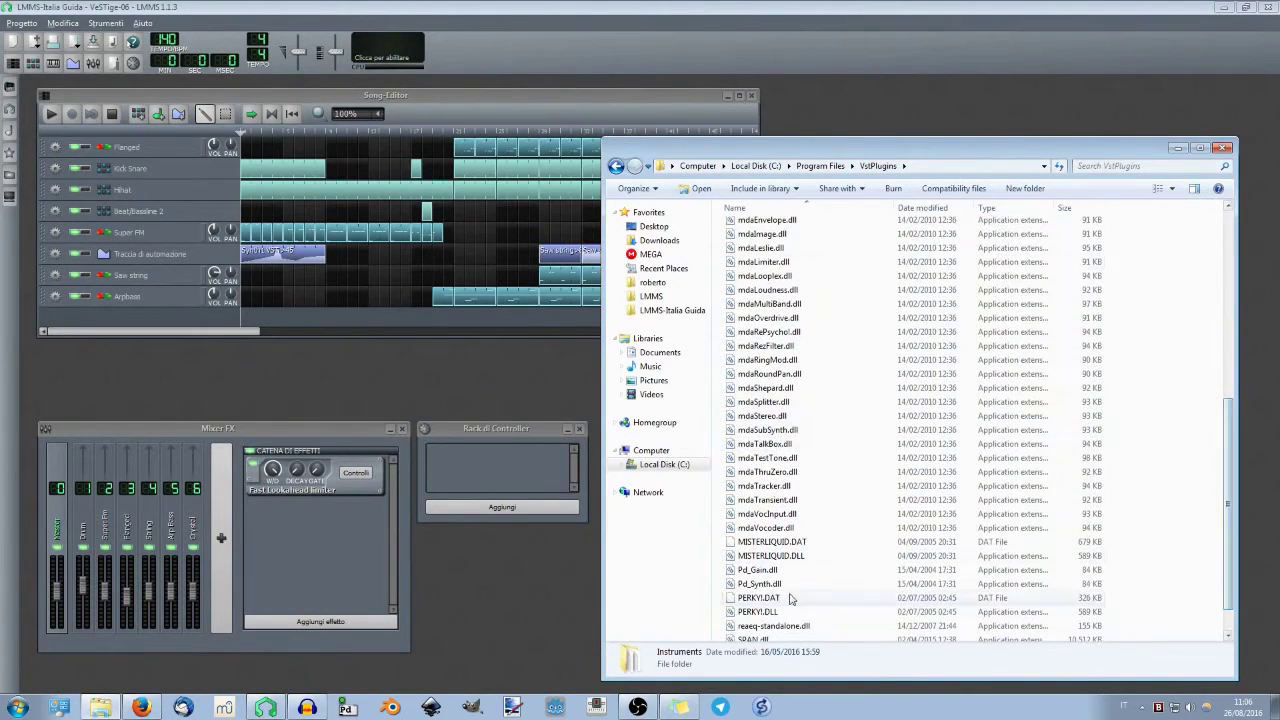
scroll(813, 470, up, 9)
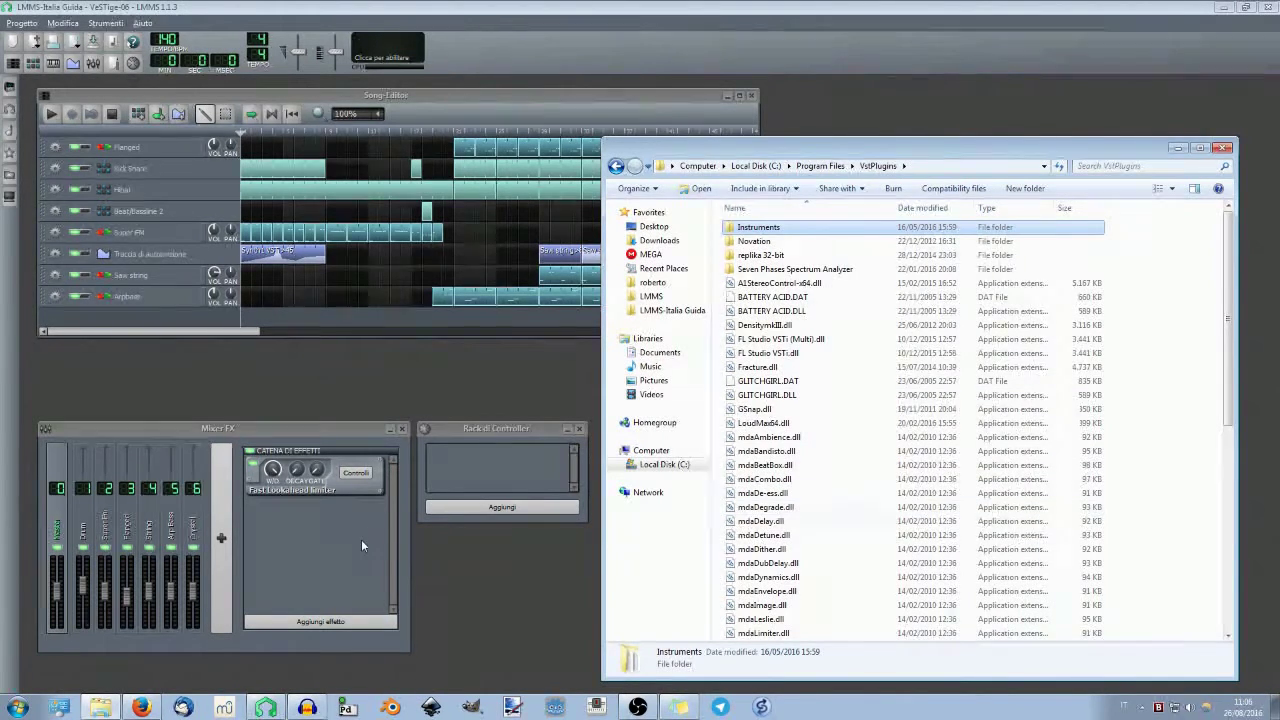
In LMMS, browse the VST entries offered as effects for the master mixer channel, without adding any
click(343, 621)
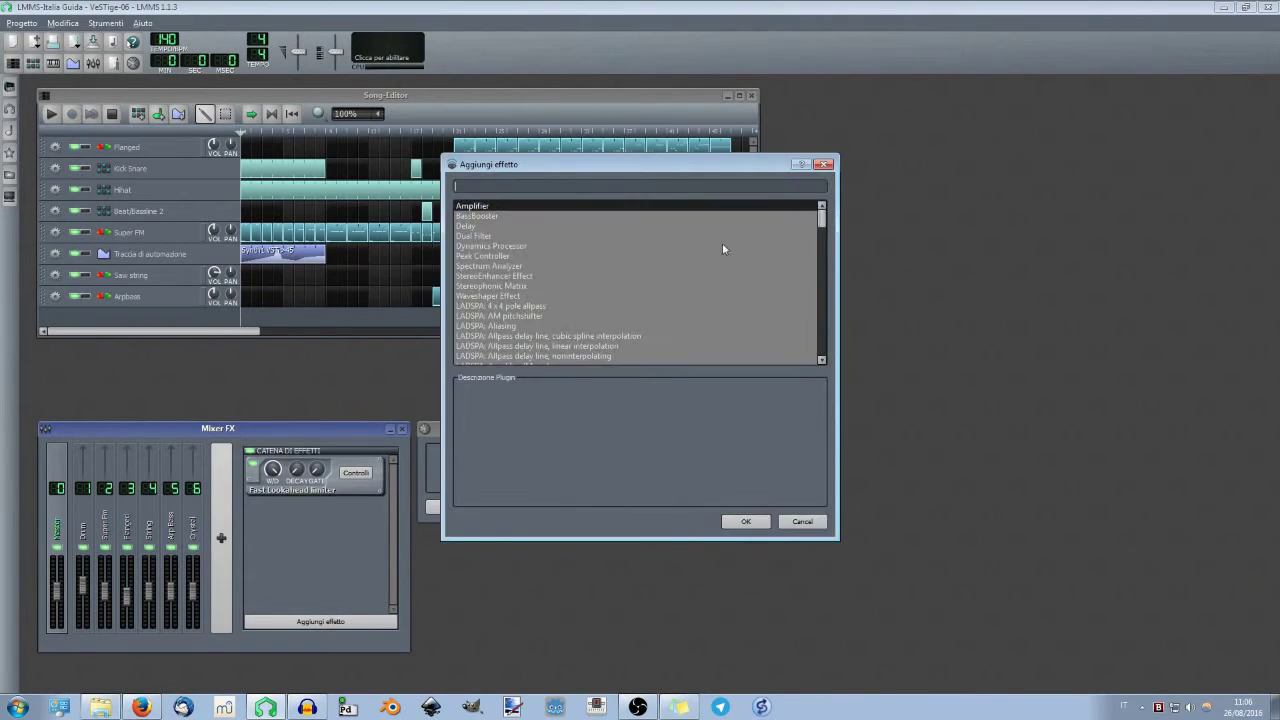
drag(903, 212, 884, 316)
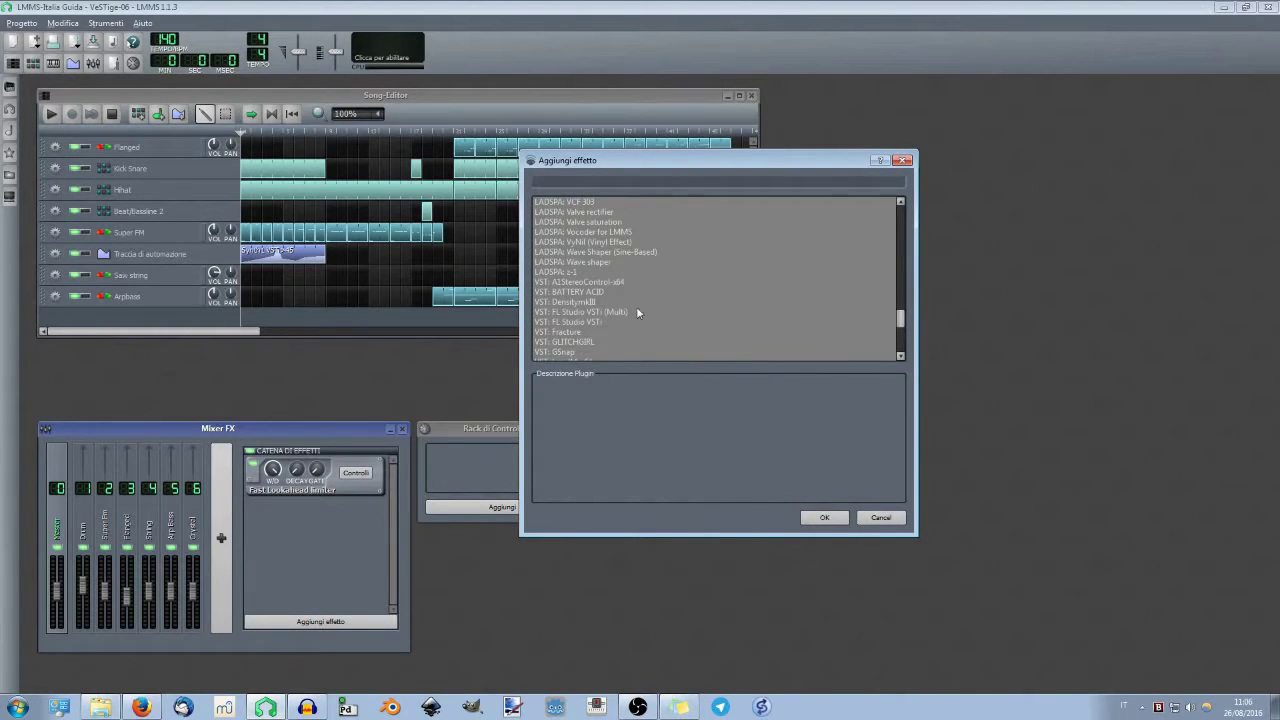
click(575, 282)
scroll(555, 262, down, 3)
scroll(544, 288, down, 12)
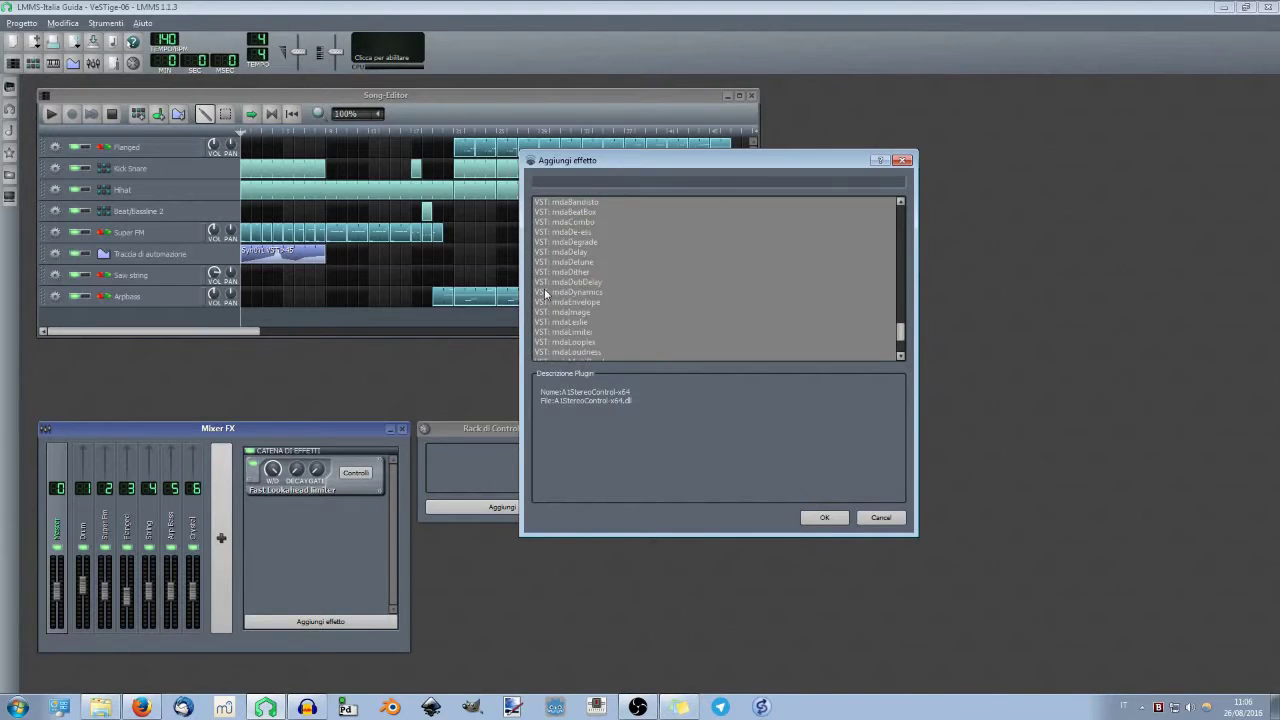
click(553, 311)
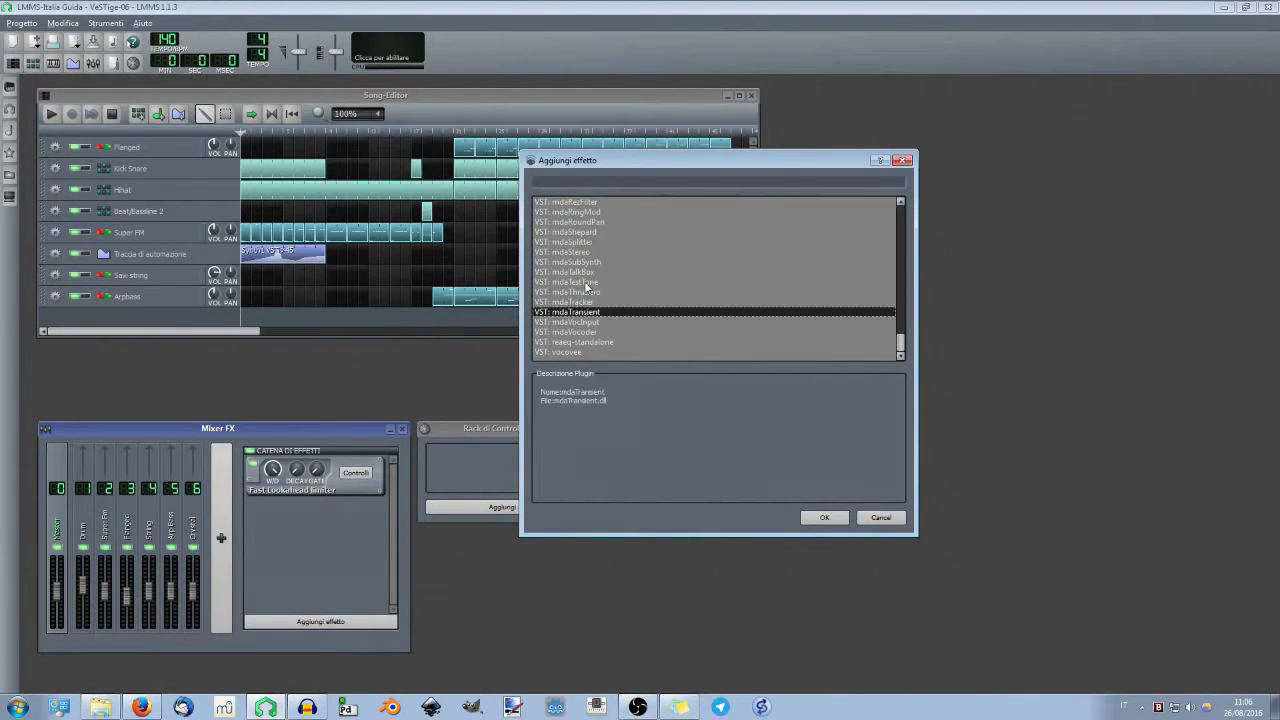
click(575, 284)
scroll(581, 270, up, 8)
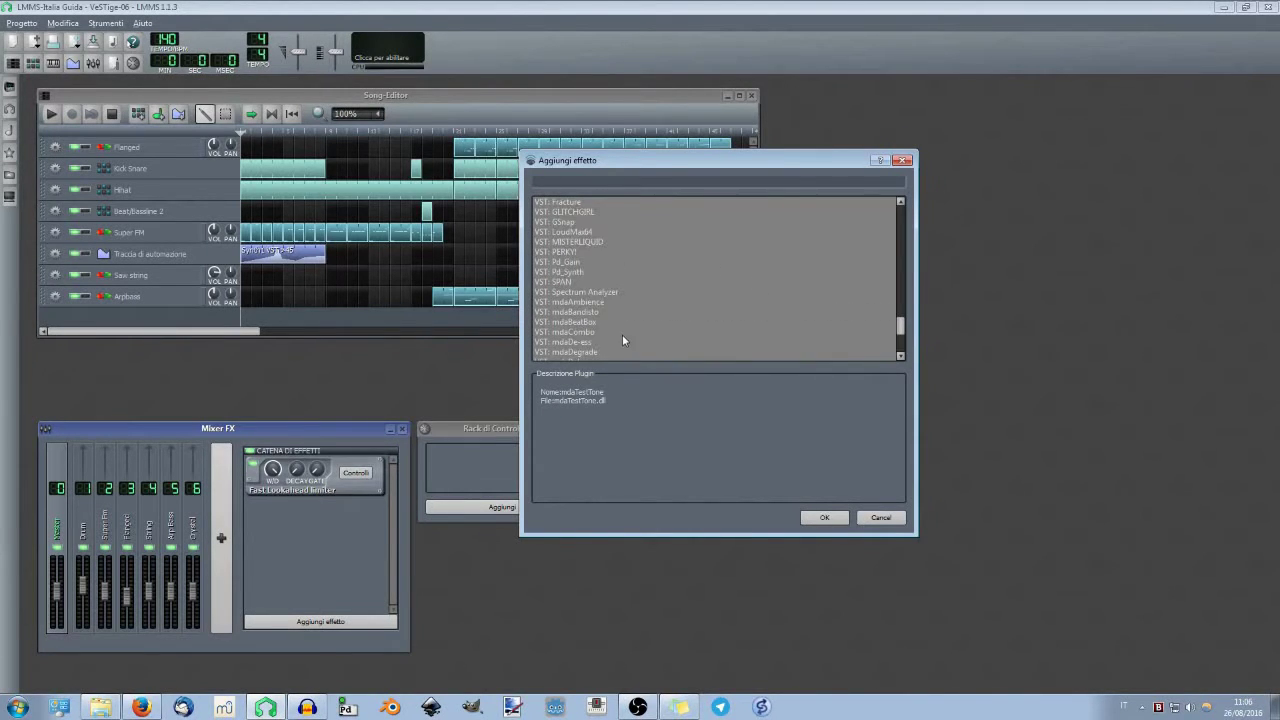
scroll(622, 341, down, 8)
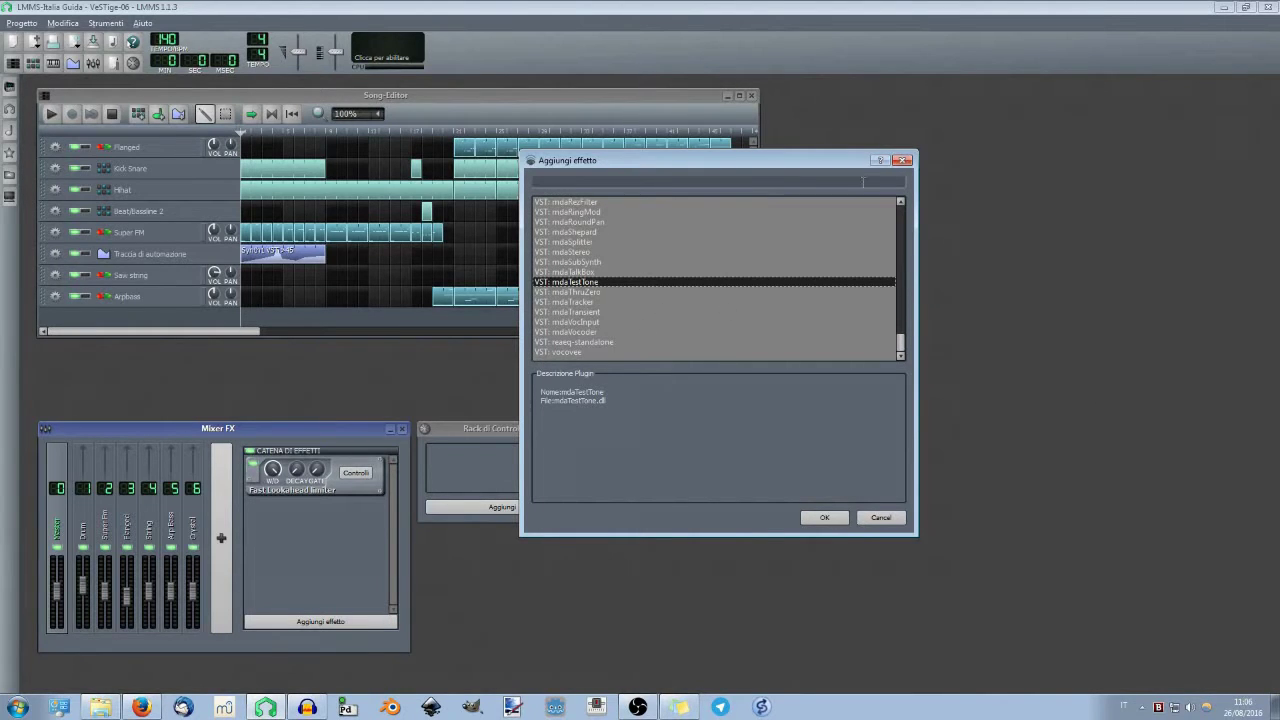
click(903, 161)
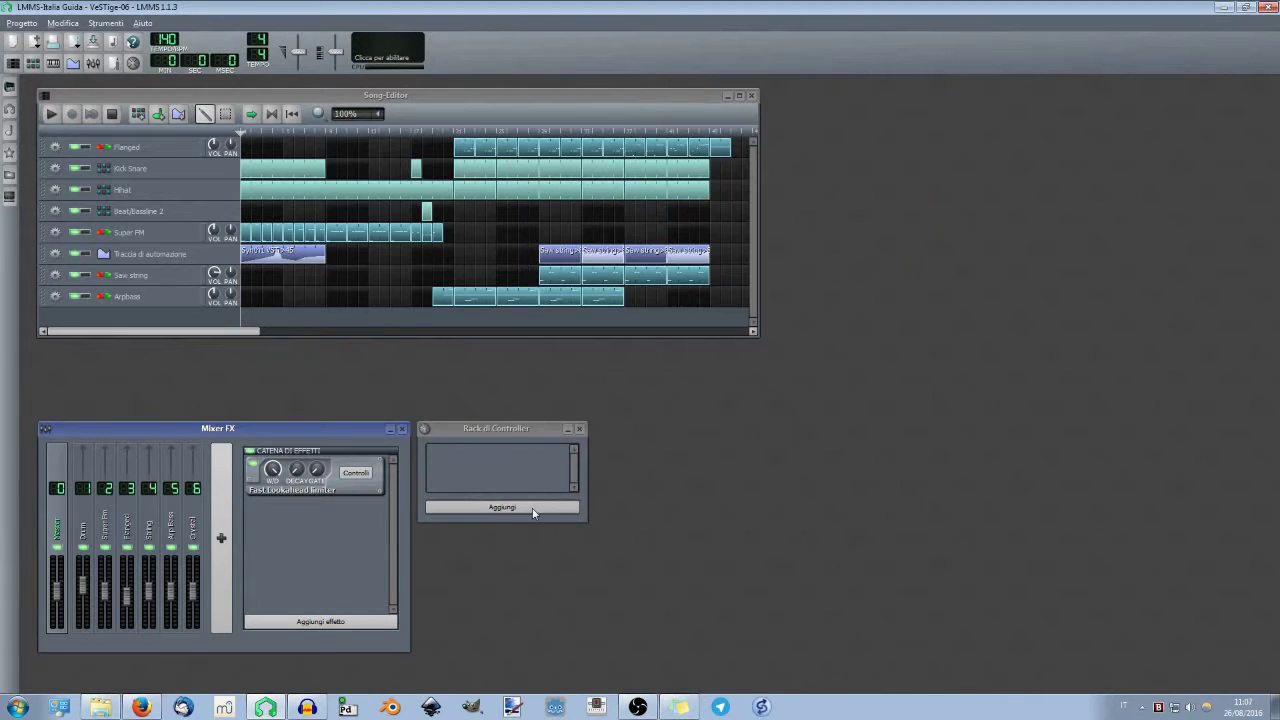
Switch to Windows Explorer and examine the contents of the Synth1 folder inside VstPlugins\Instruments
click(100, 707)
scroll(767, 497, down, 5)
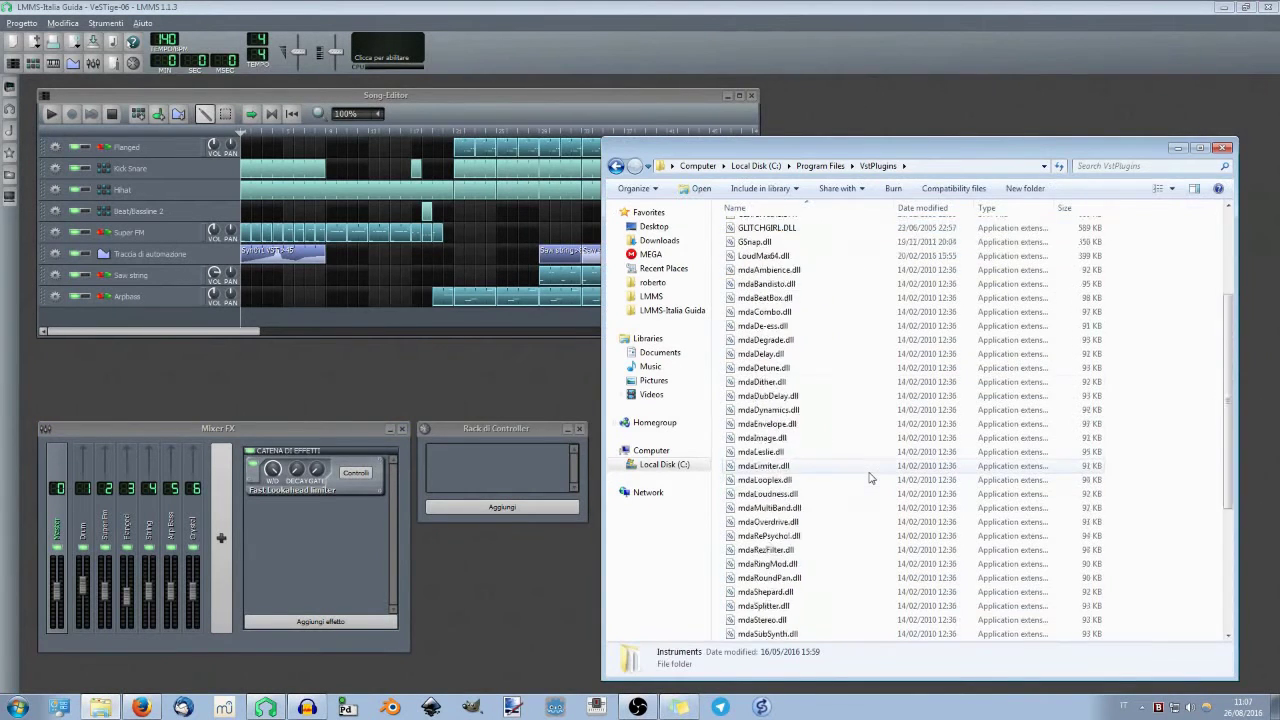
scroll(870, 500, up, 5)
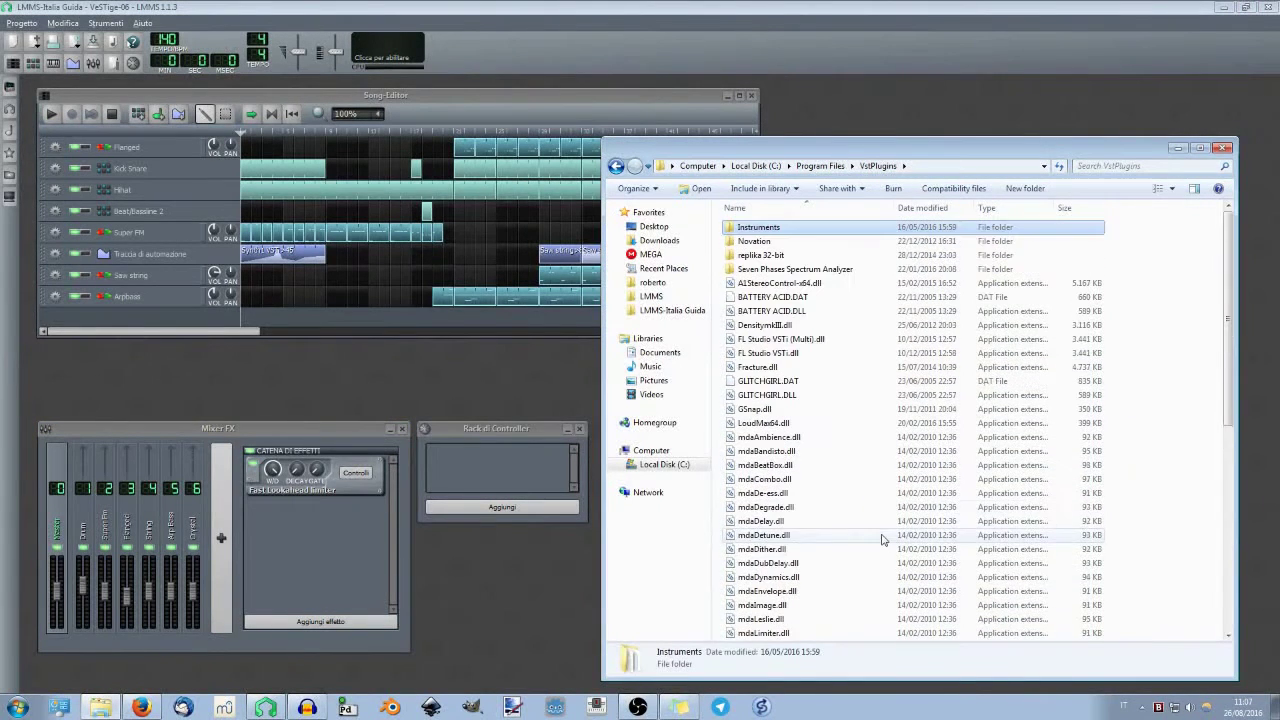
double_click(800, 228)
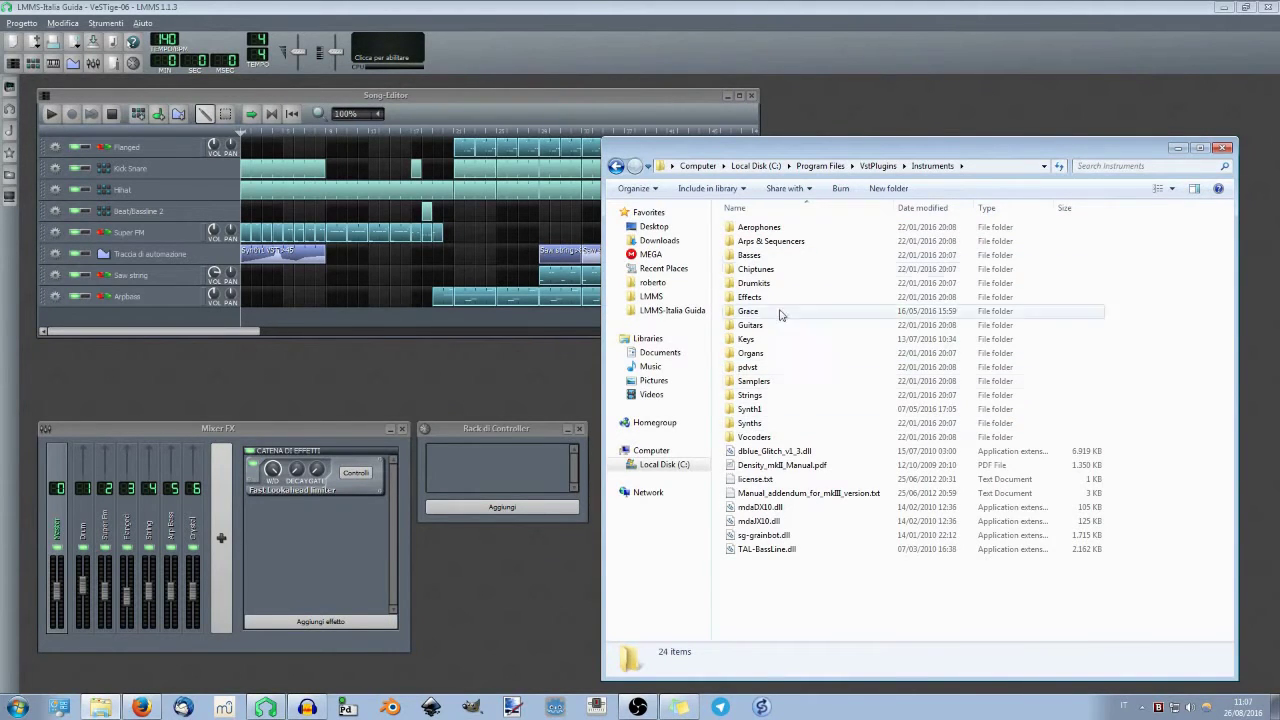
click(744, 411)
double_click(745, 411)
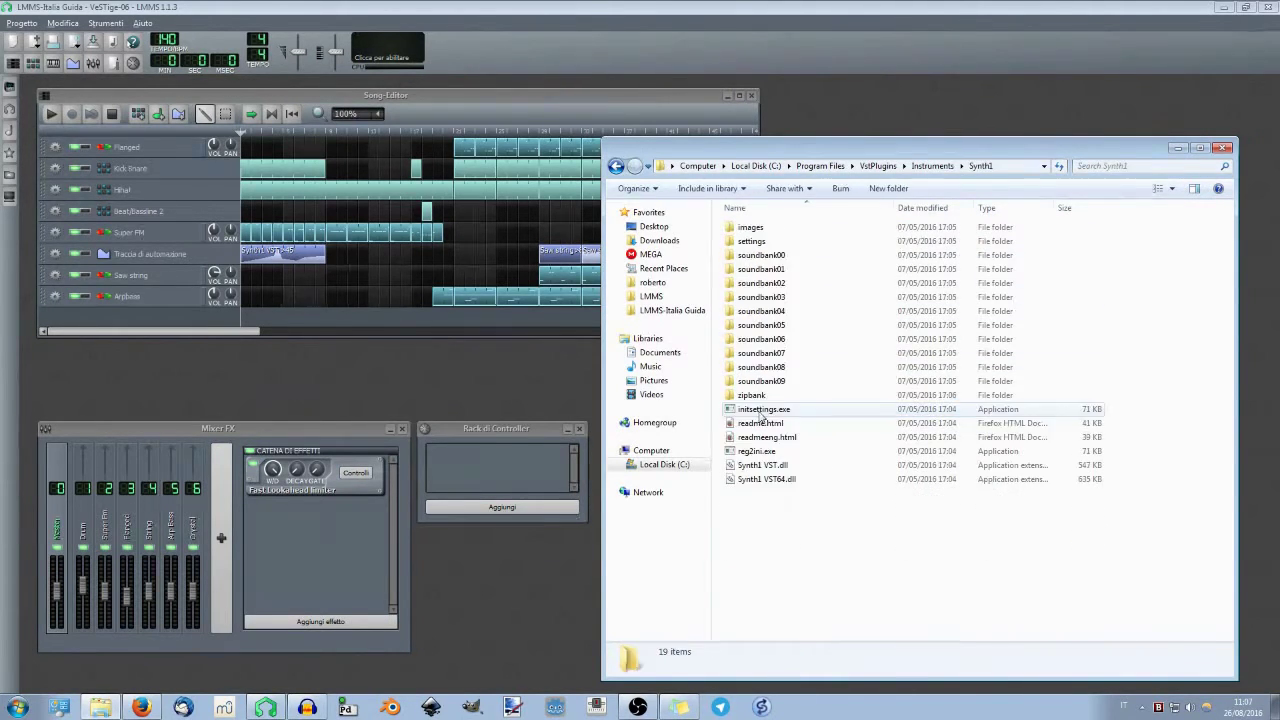
key(ctrl+a)
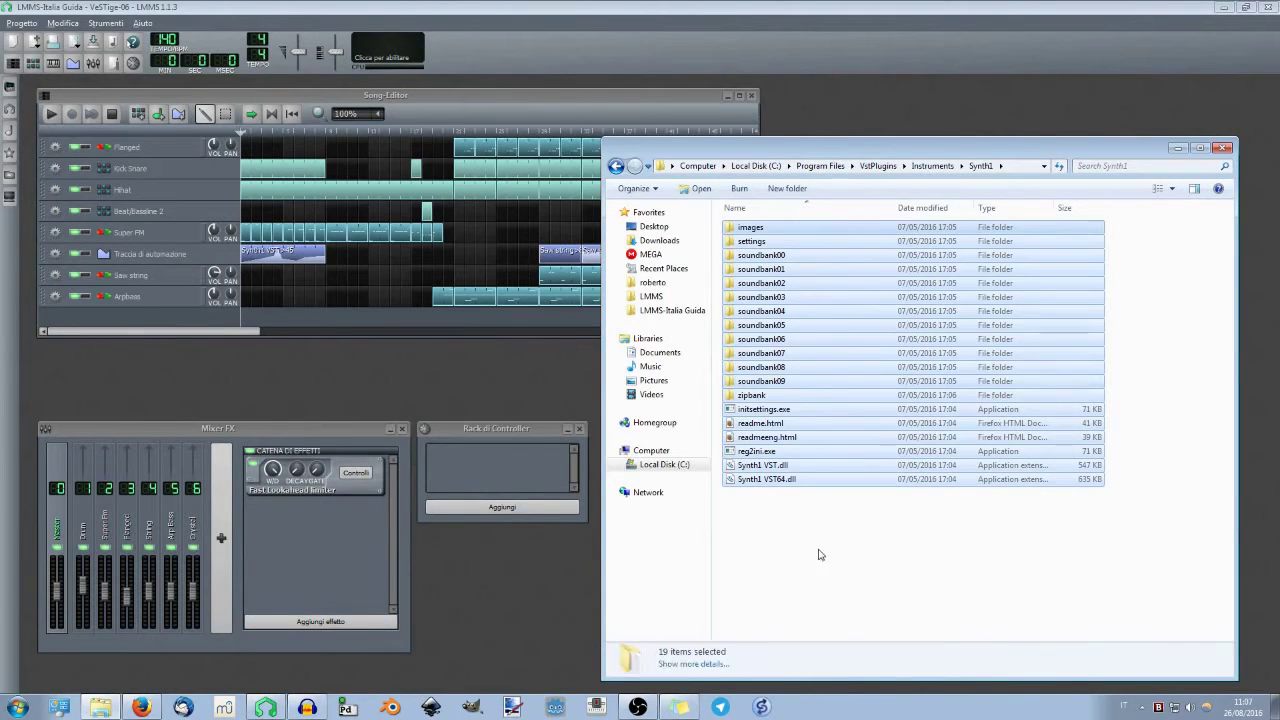
click(820, 551)
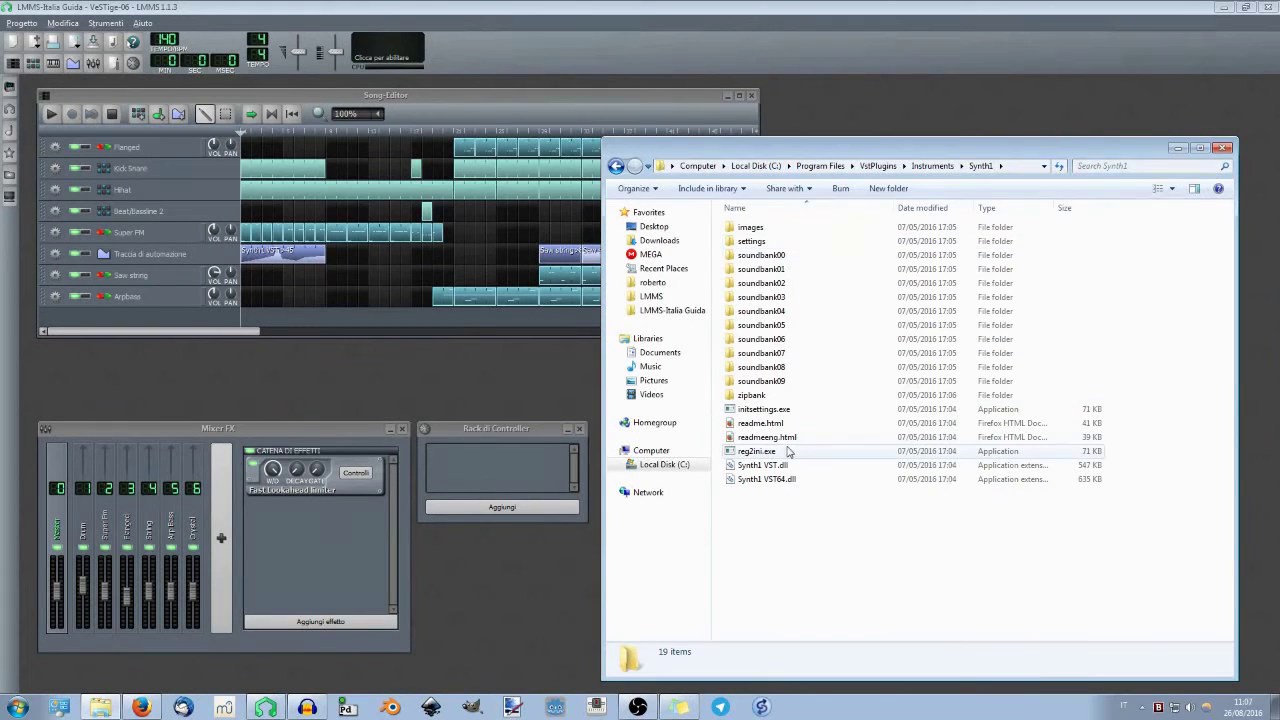
click(778, 411)
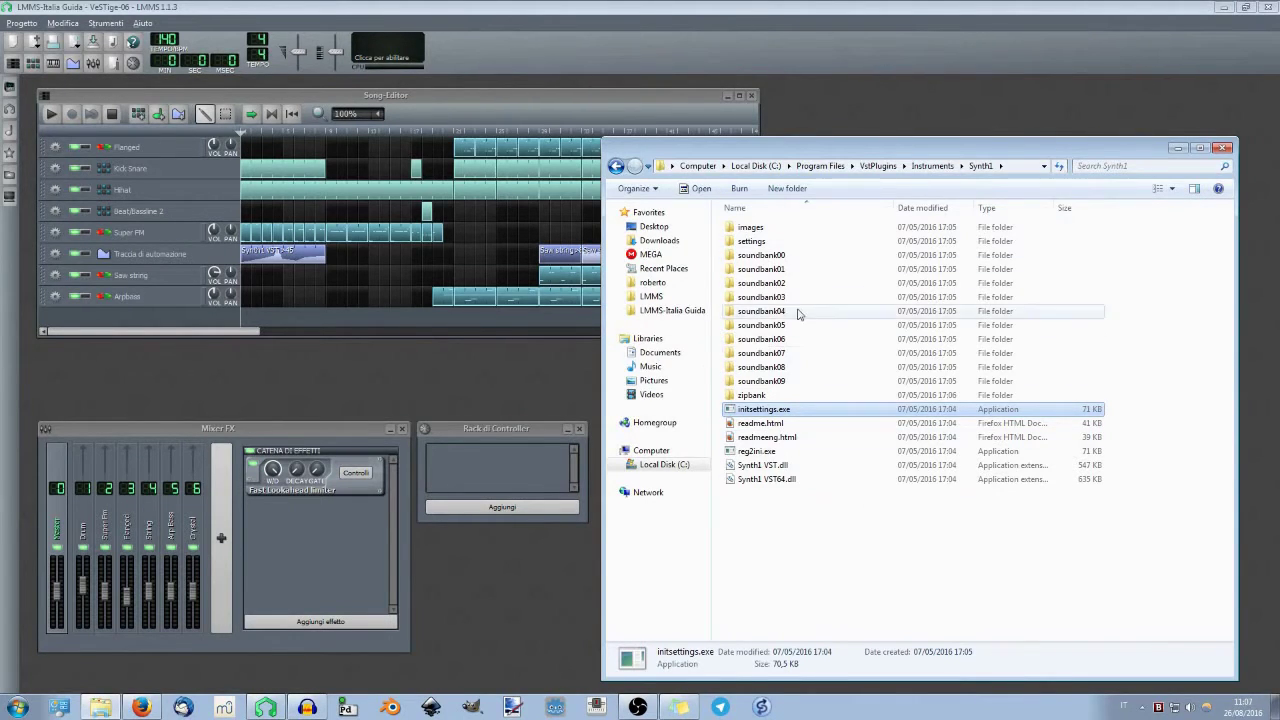
Look through the zipped sound banks in the zipbank subfolder and return to the Synth1 folder
click(765, 398)
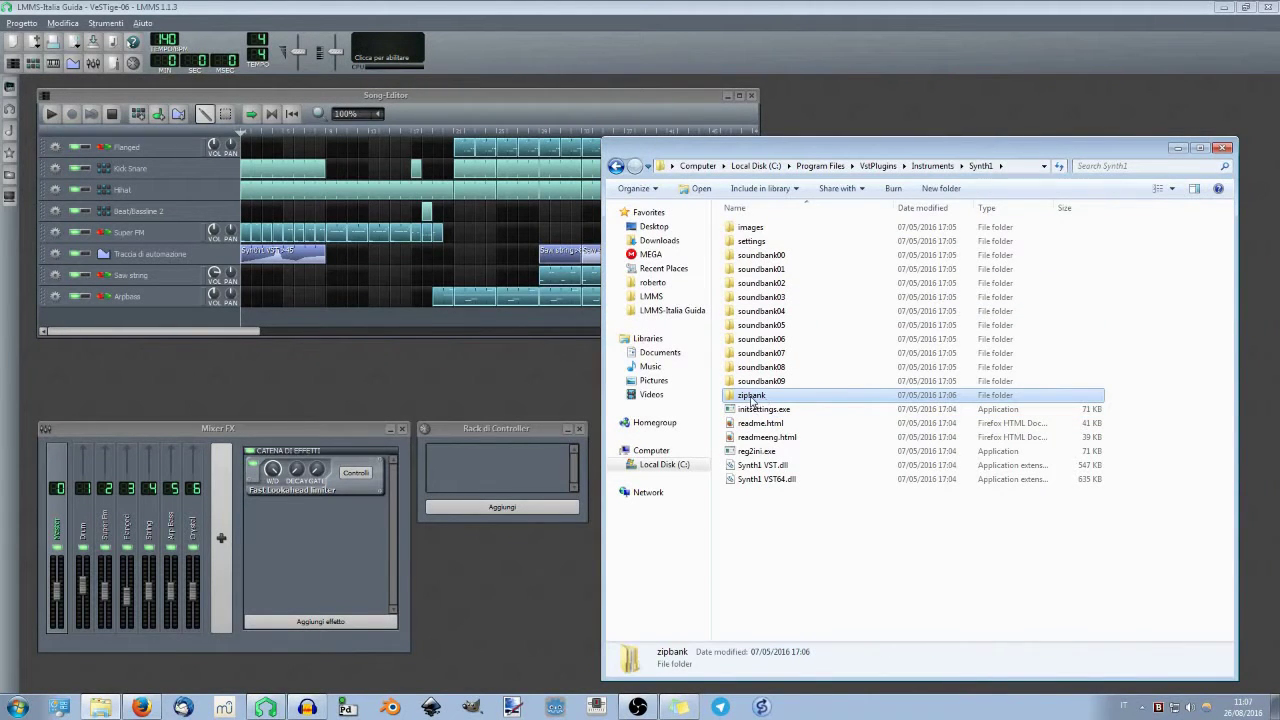
double_click(752, 398)
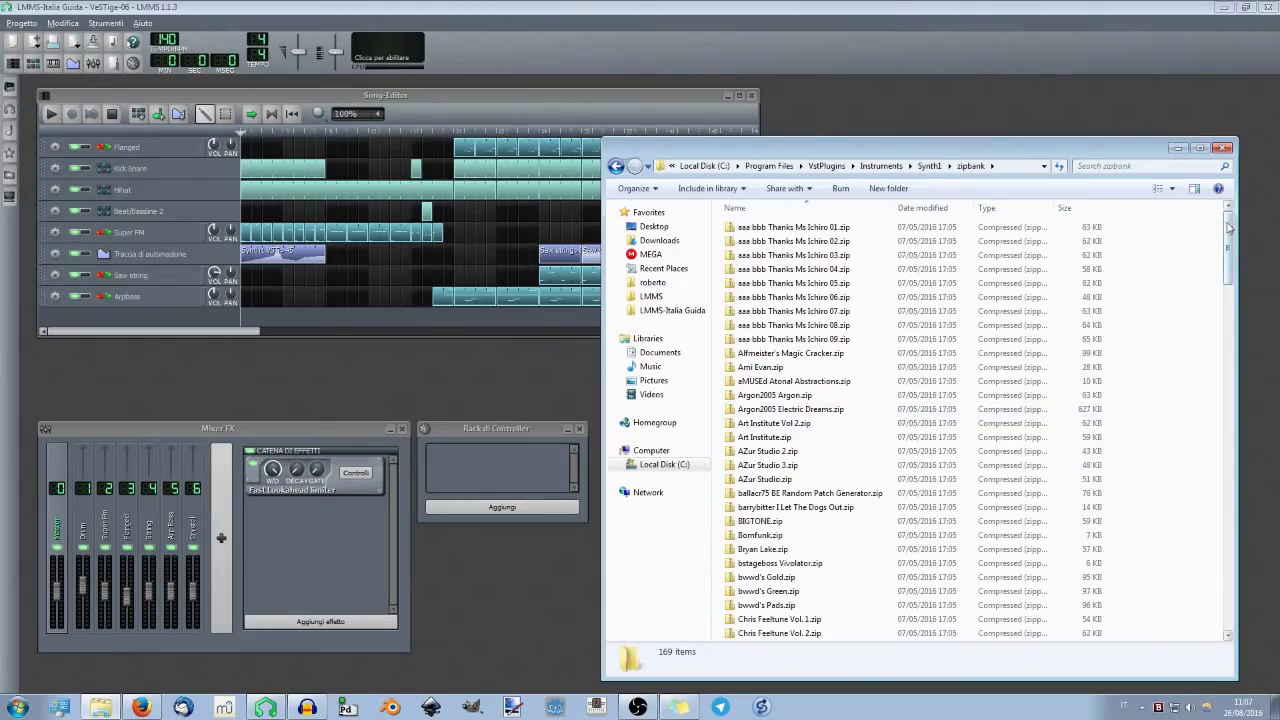
drag(1228, 228, 1231, 595)
scroll(1234, 390, up, 20)
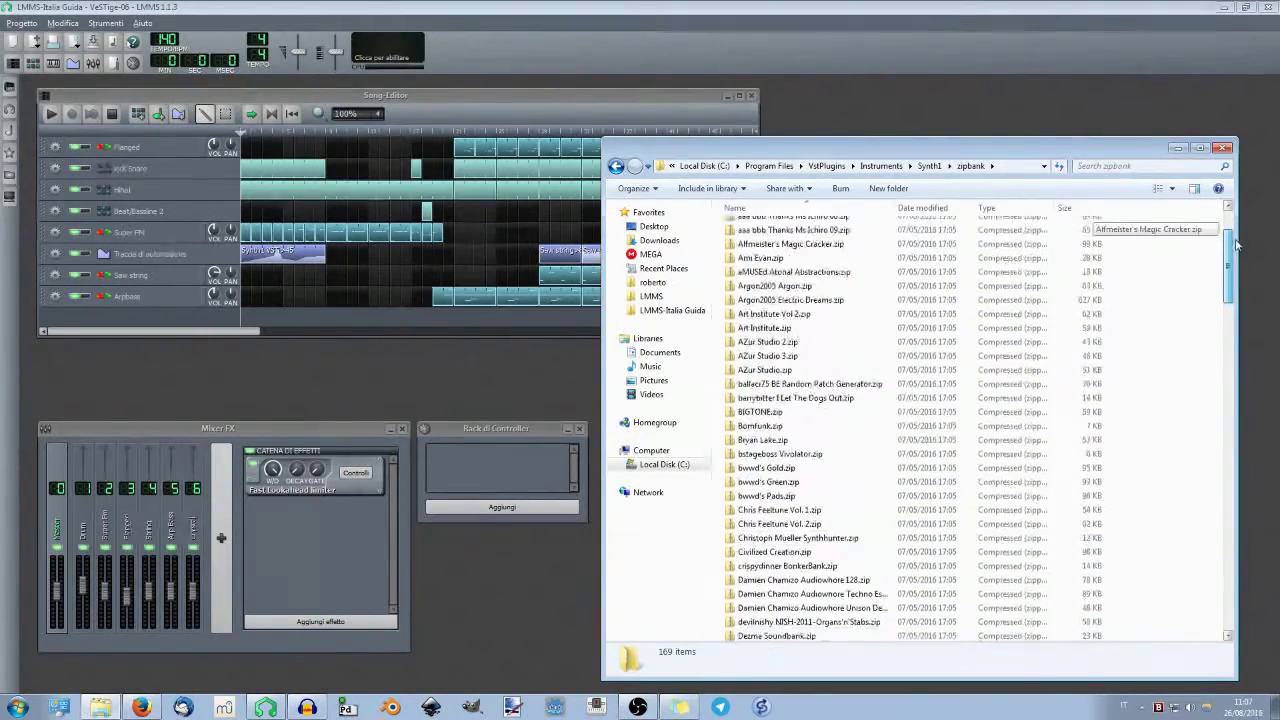
scroll(935, 630, up, 3)
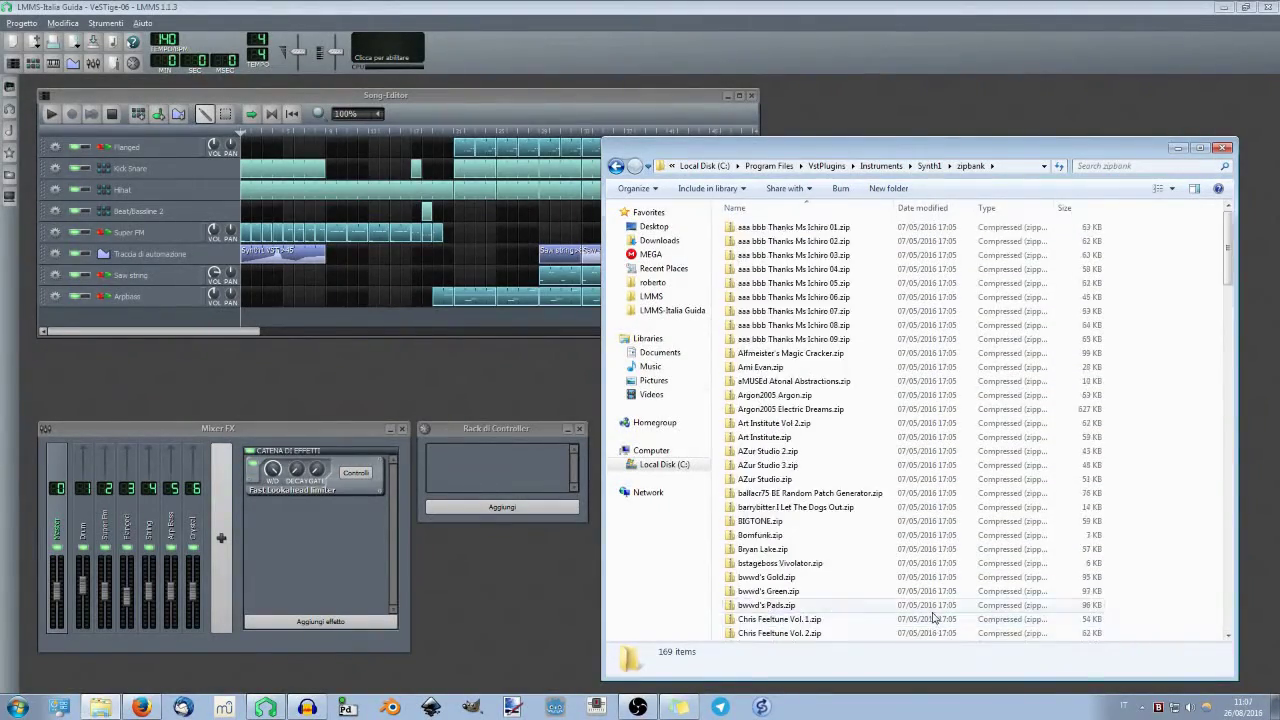
click(932, 168)
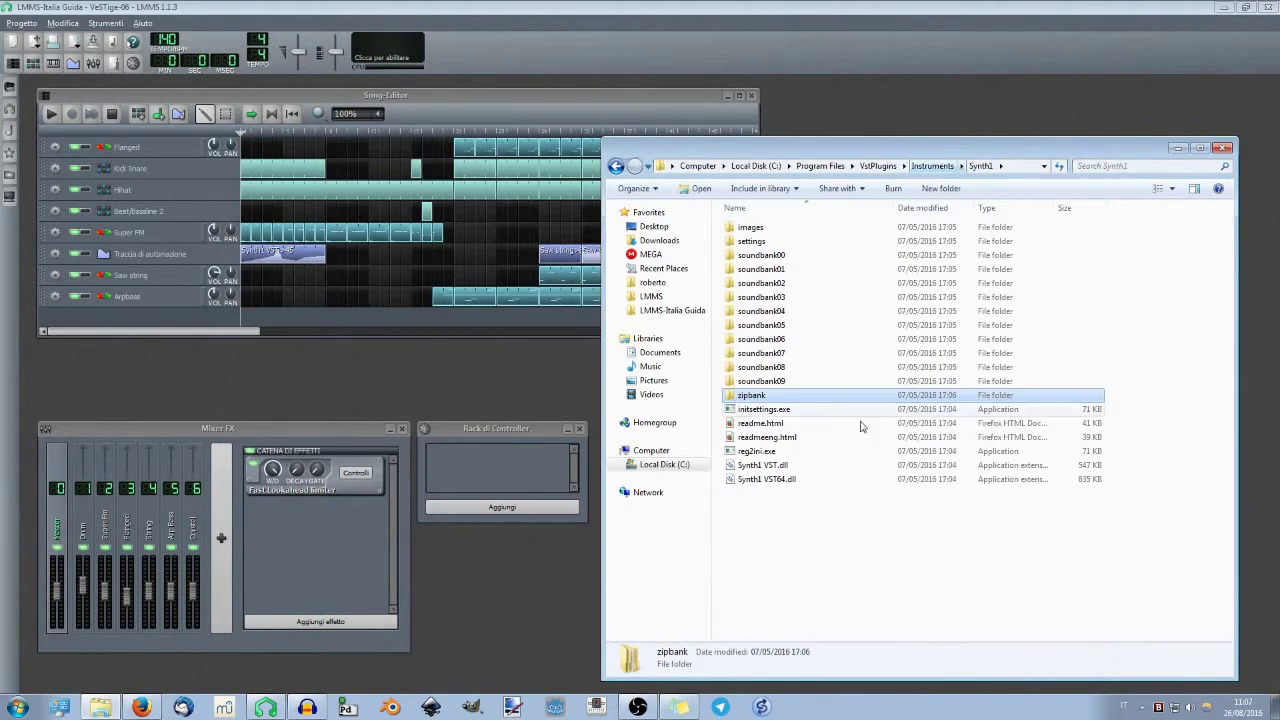
drag(860, 572, 740, 225)
click(900, 520)
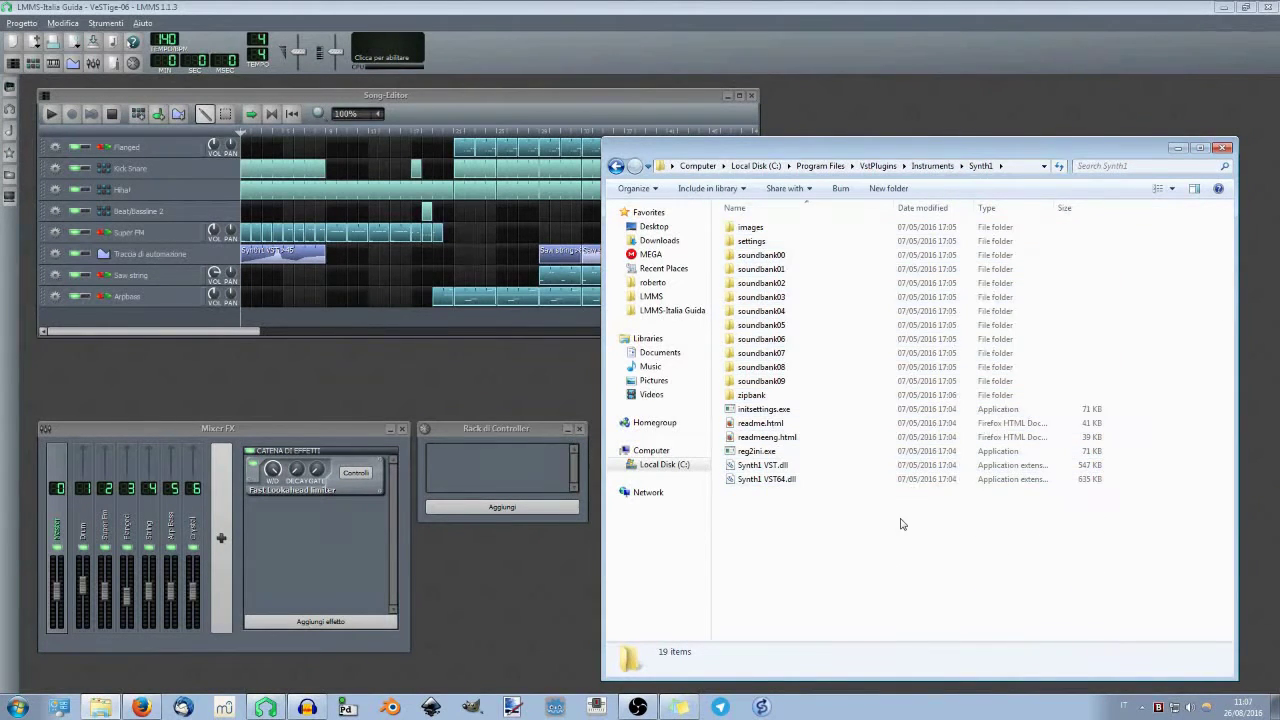
Open the Synths folder under Instruments and inspect the P8.dll plugin file and its P8 MIDI CC.txt file
click(932, 166)
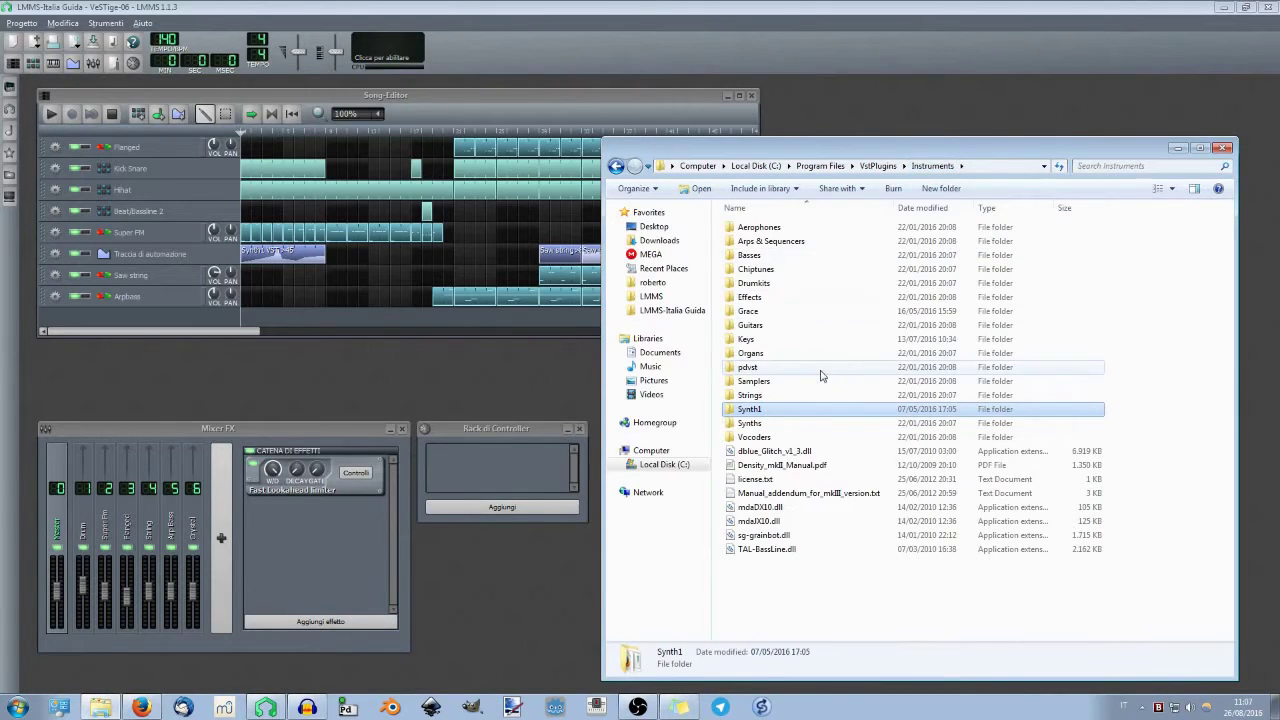
double_click(825, 423)
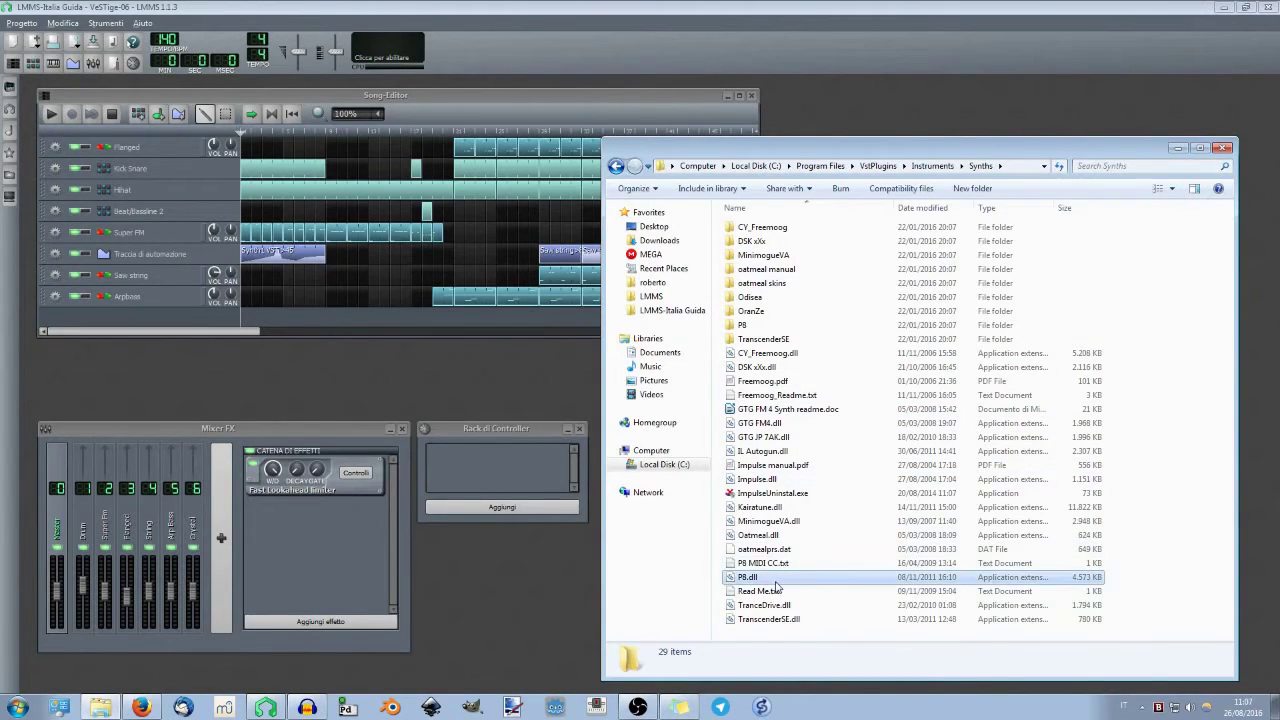
click(730, 578)
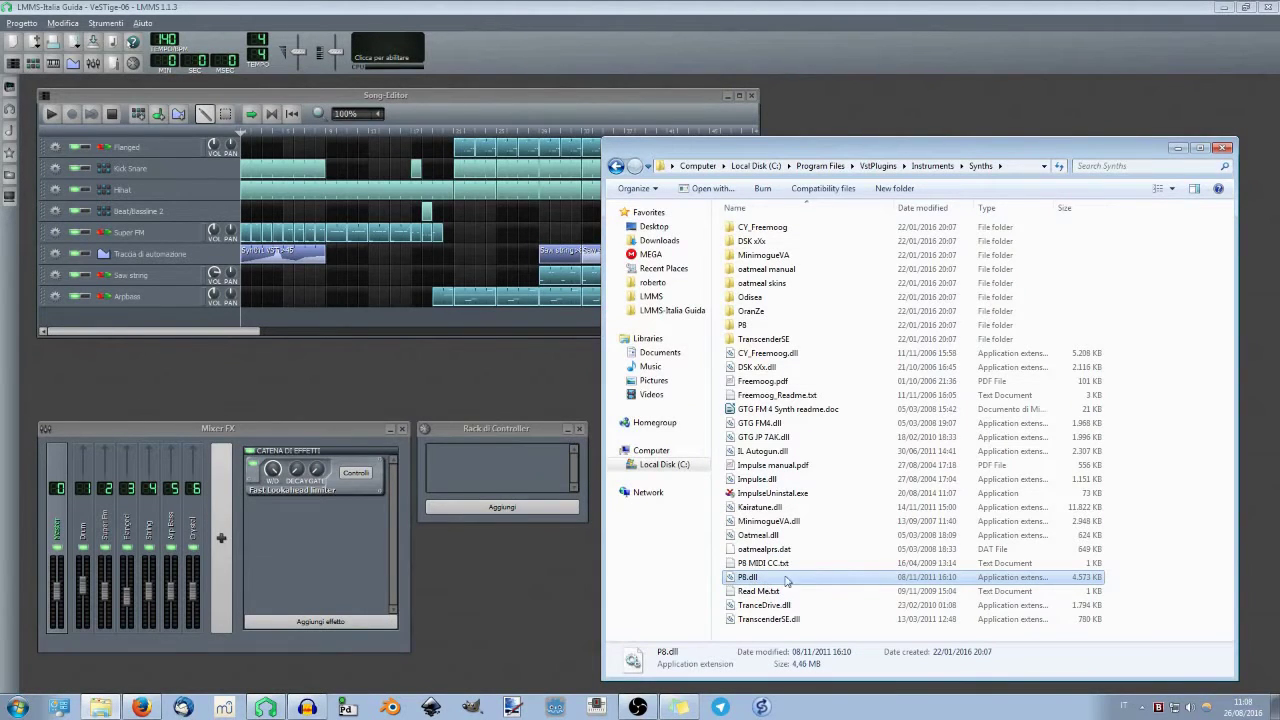
click(743, 566)
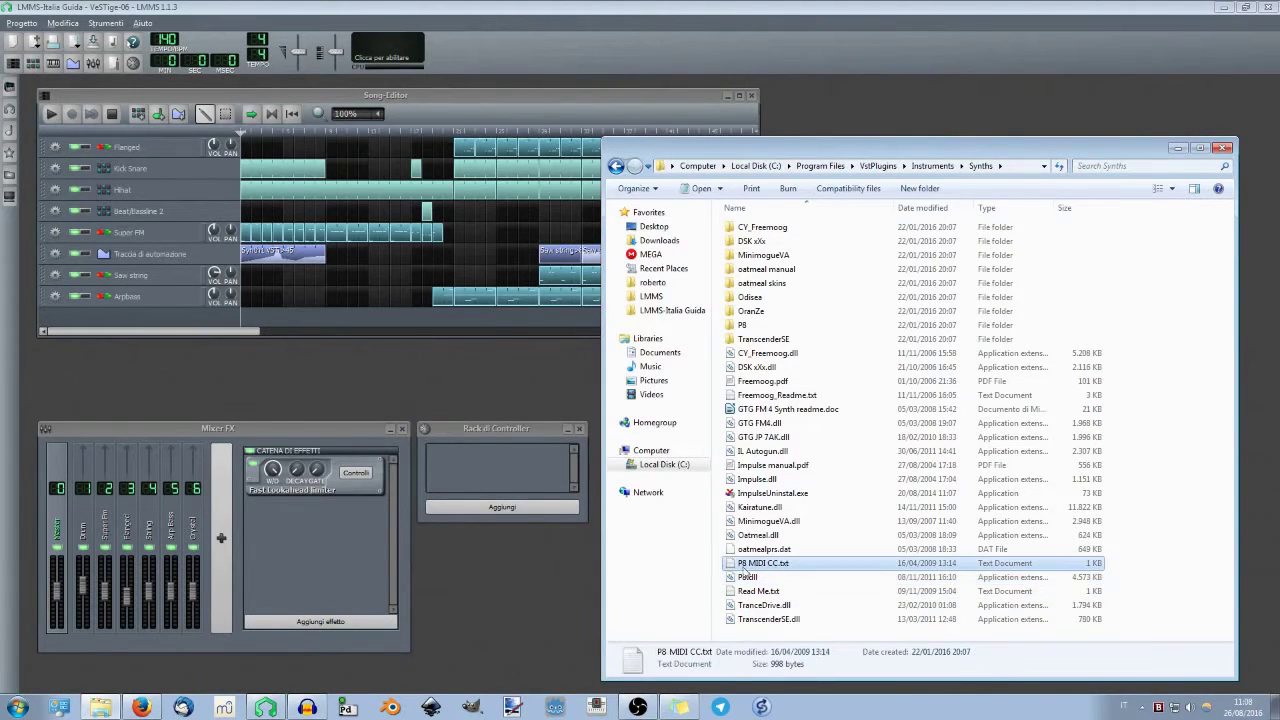
click(760, 577)
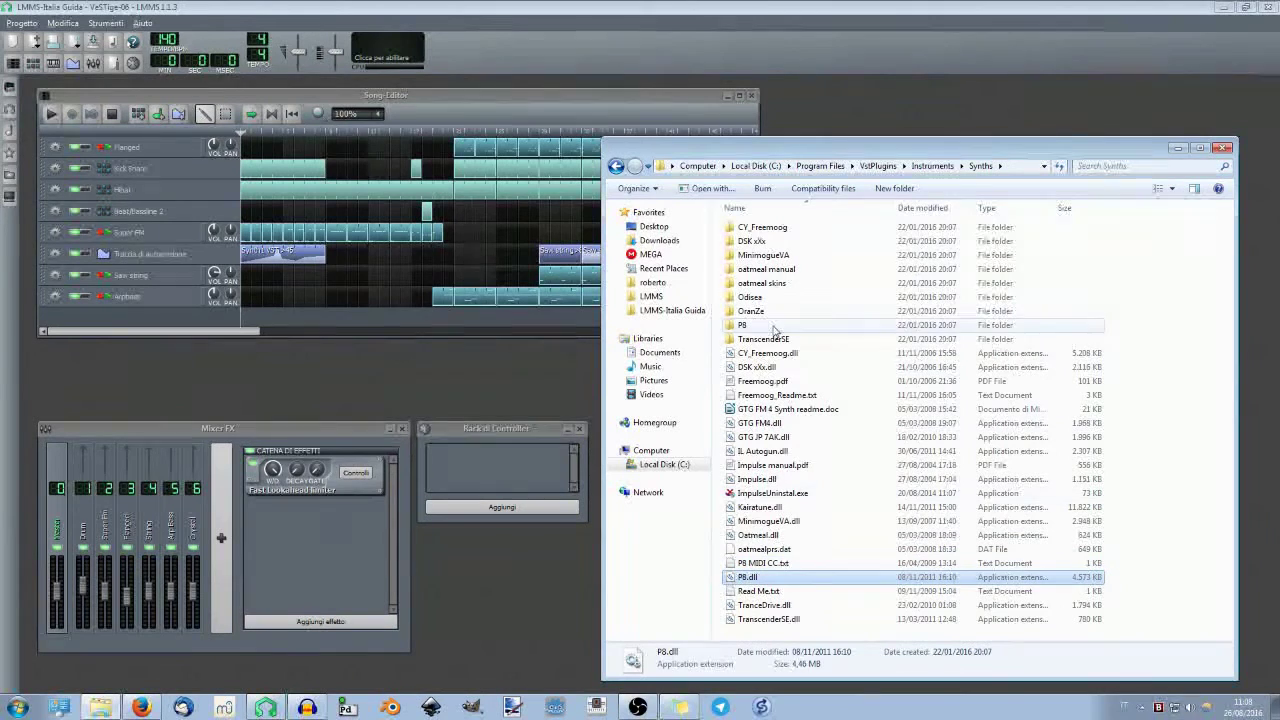
Check the supporting files in the P8 subfolder and return to P8.dll in the Synths folder
click(733, 326)
double_click(733, 326)
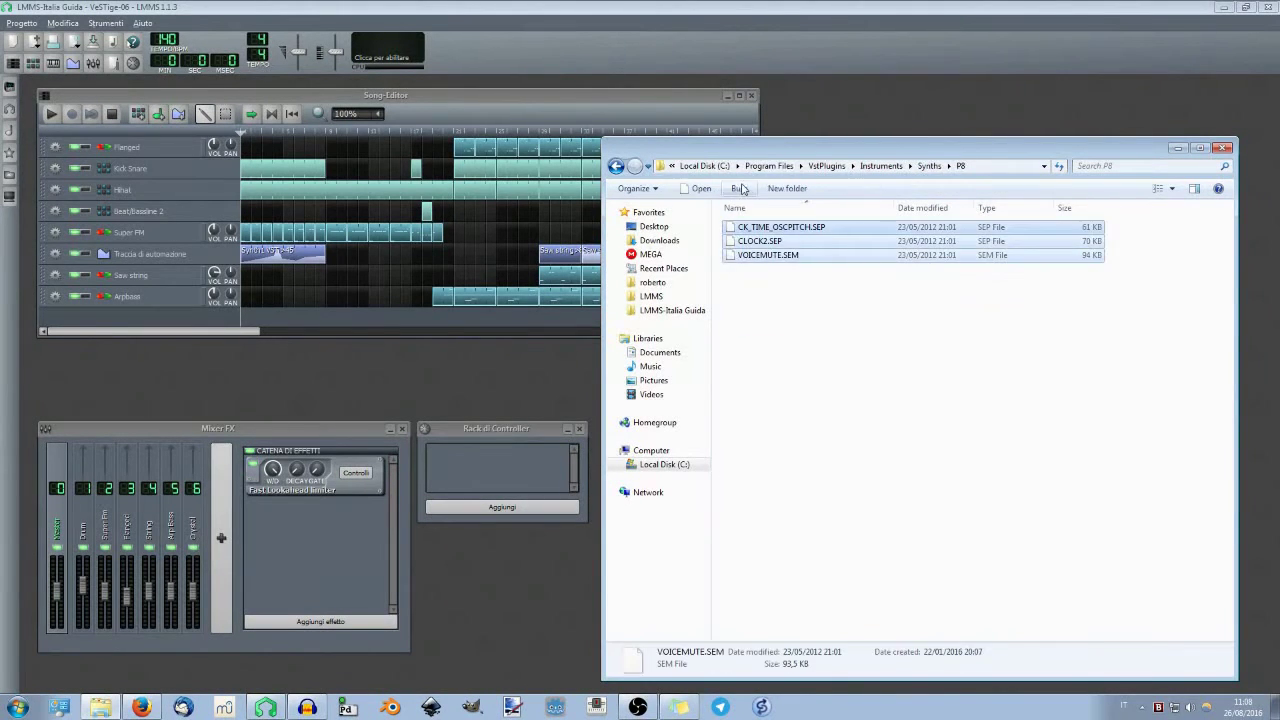
click(929, 166)
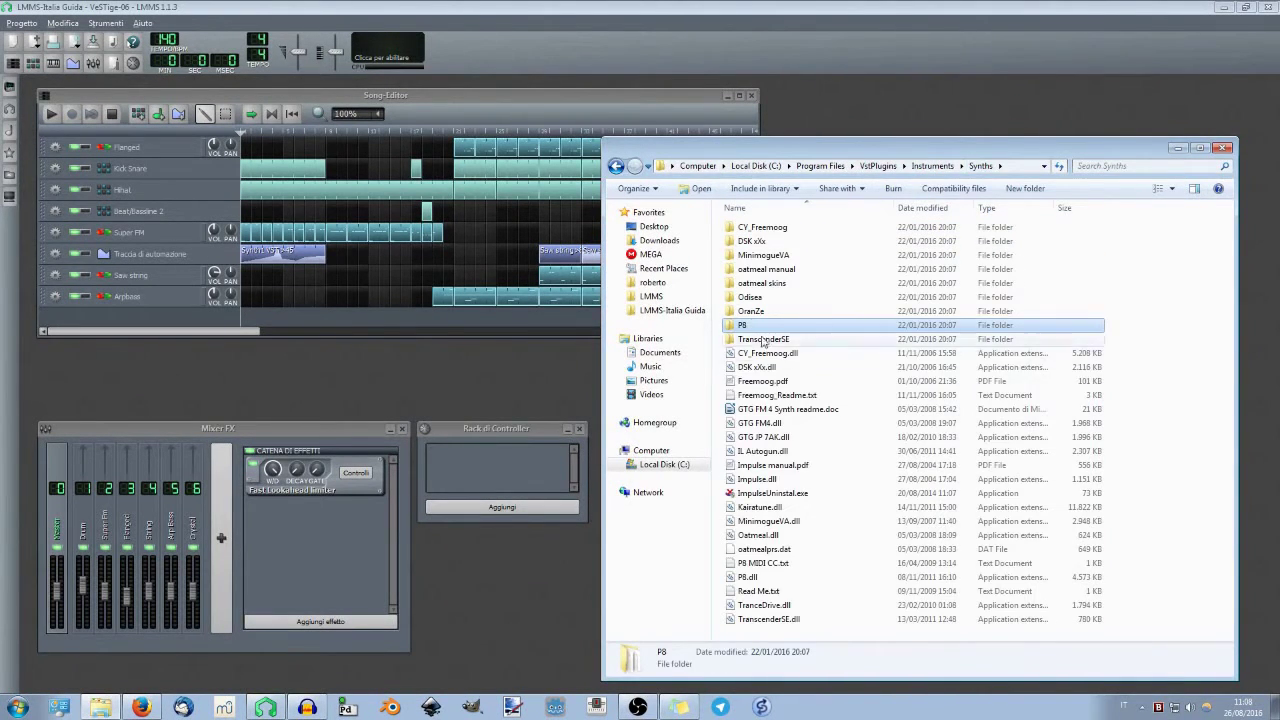
click(760, 577)
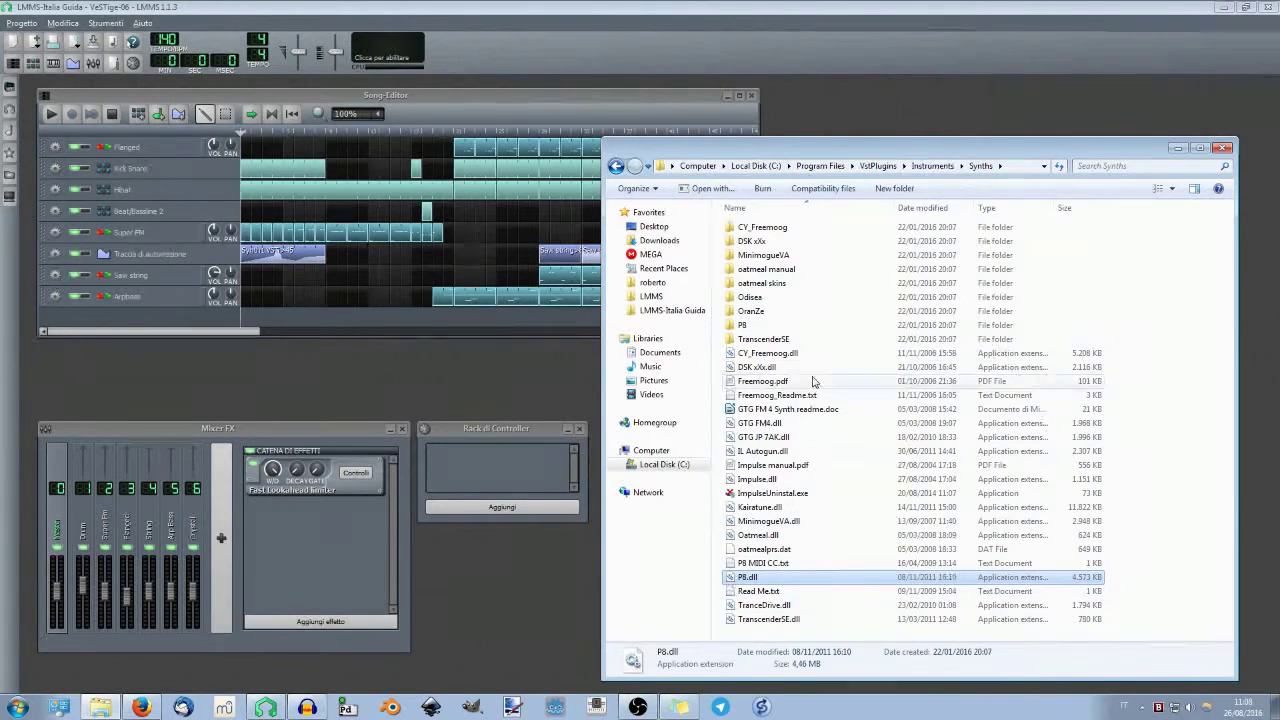
Inspect the IL Autogun.dll, CY_Freemoog.dll and DSK xXx.dll plugin files in the Synths folder
click(833, 456)
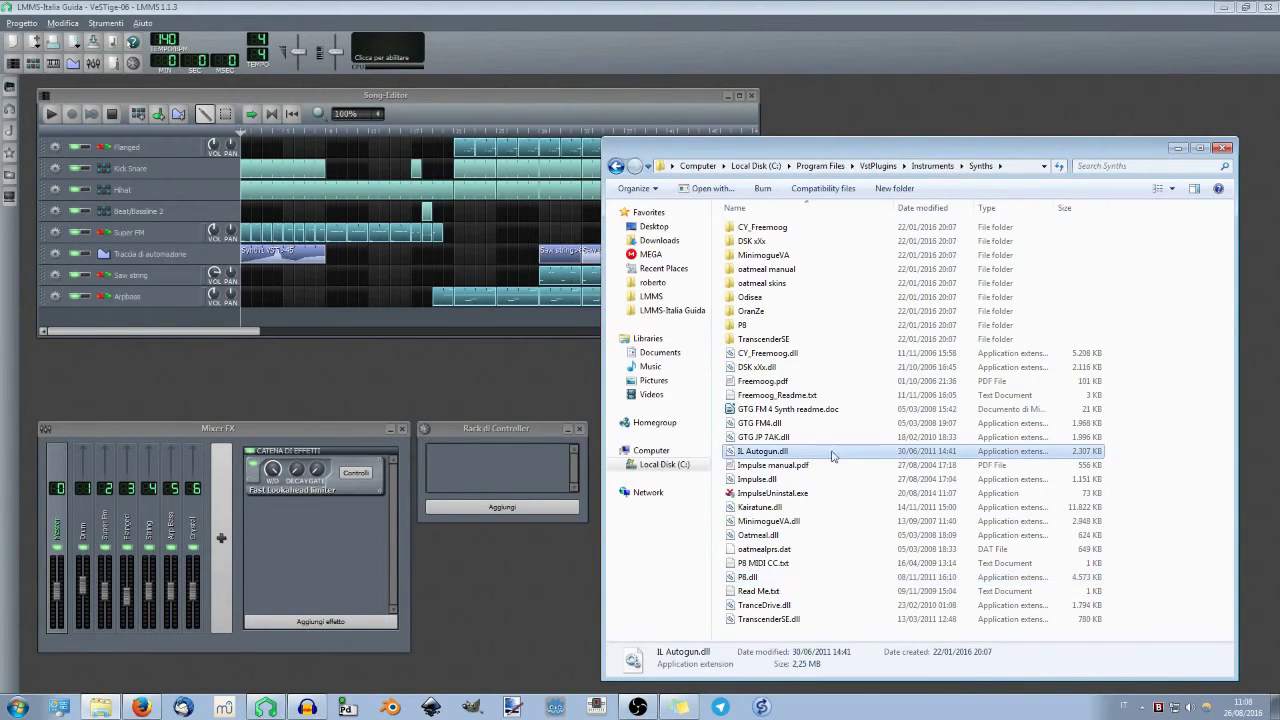
click(812, 356)
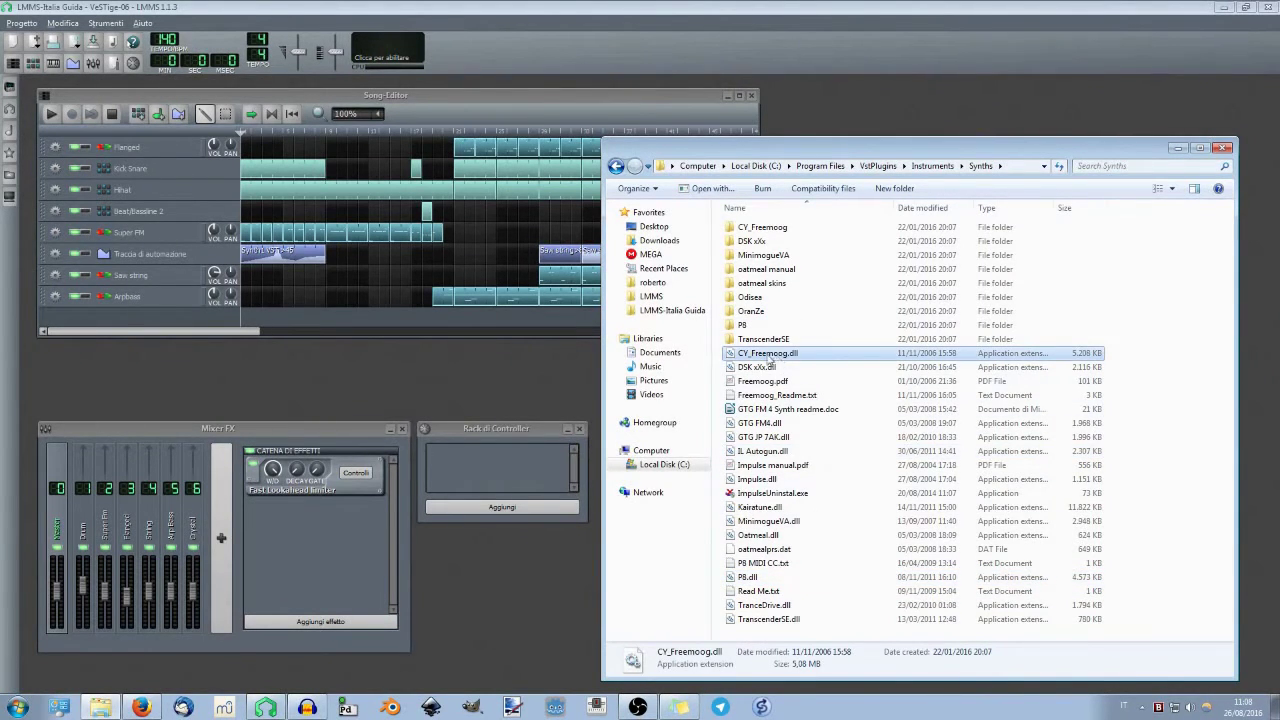
click(780, 366)
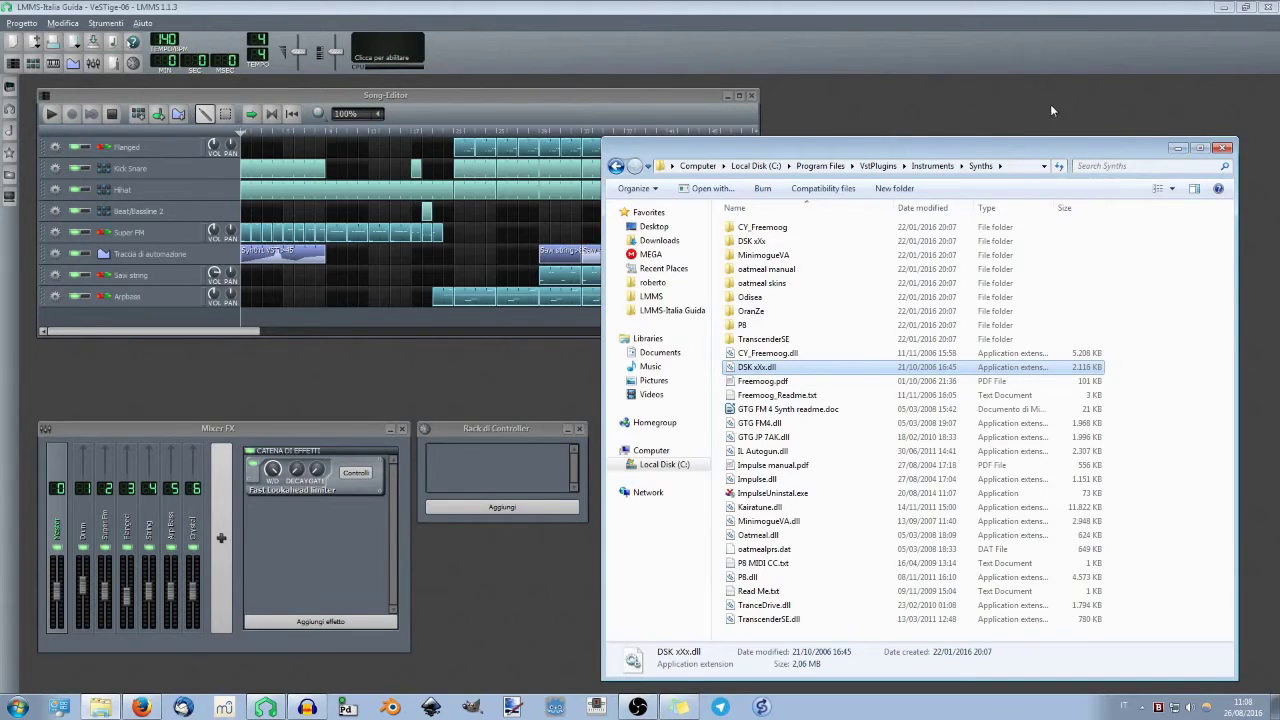
Return to the main VstPlugins folder and minimise the Explorer window to get back to LMMS
drag(1050, 146, 902, 119)
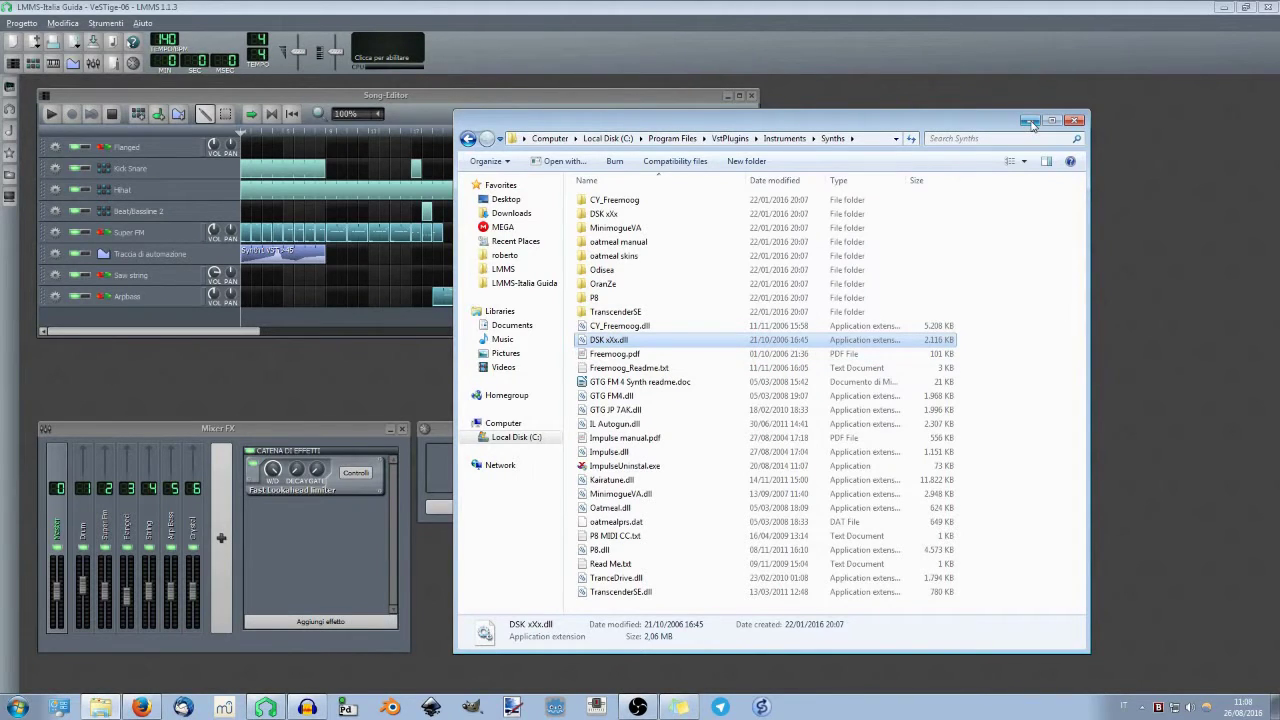
click(680, 138)
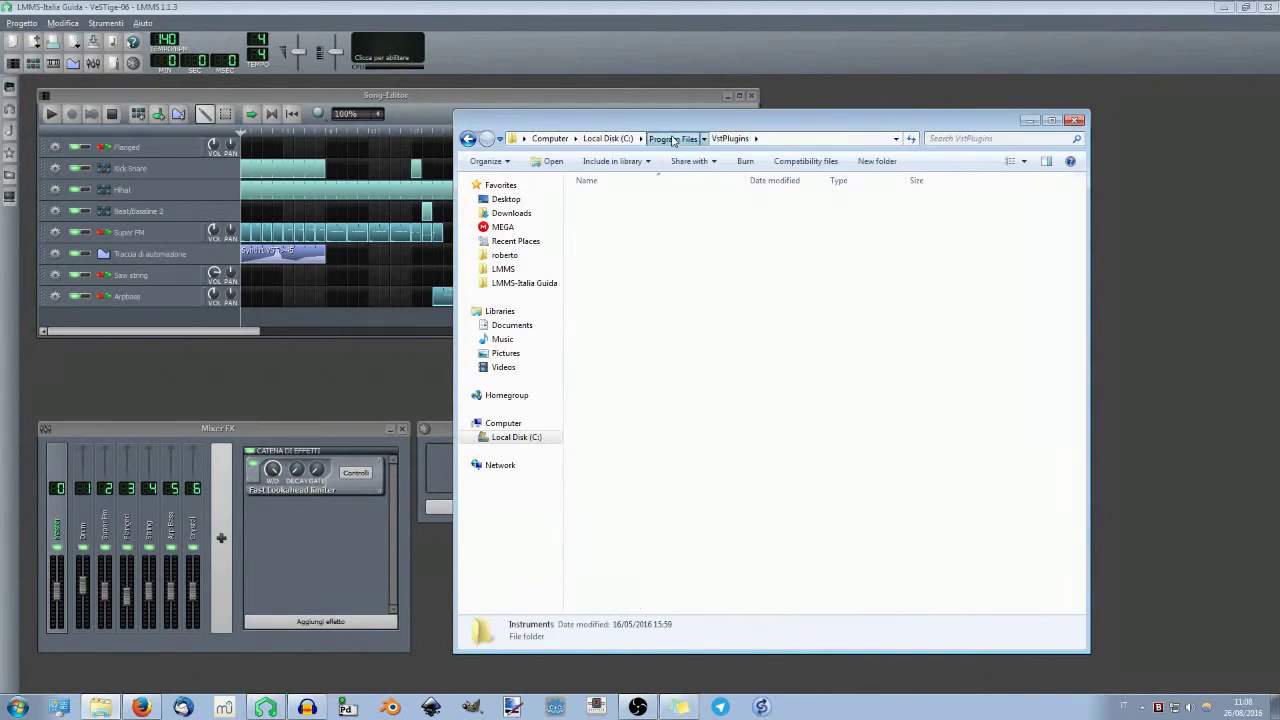
double_click(644, 606)
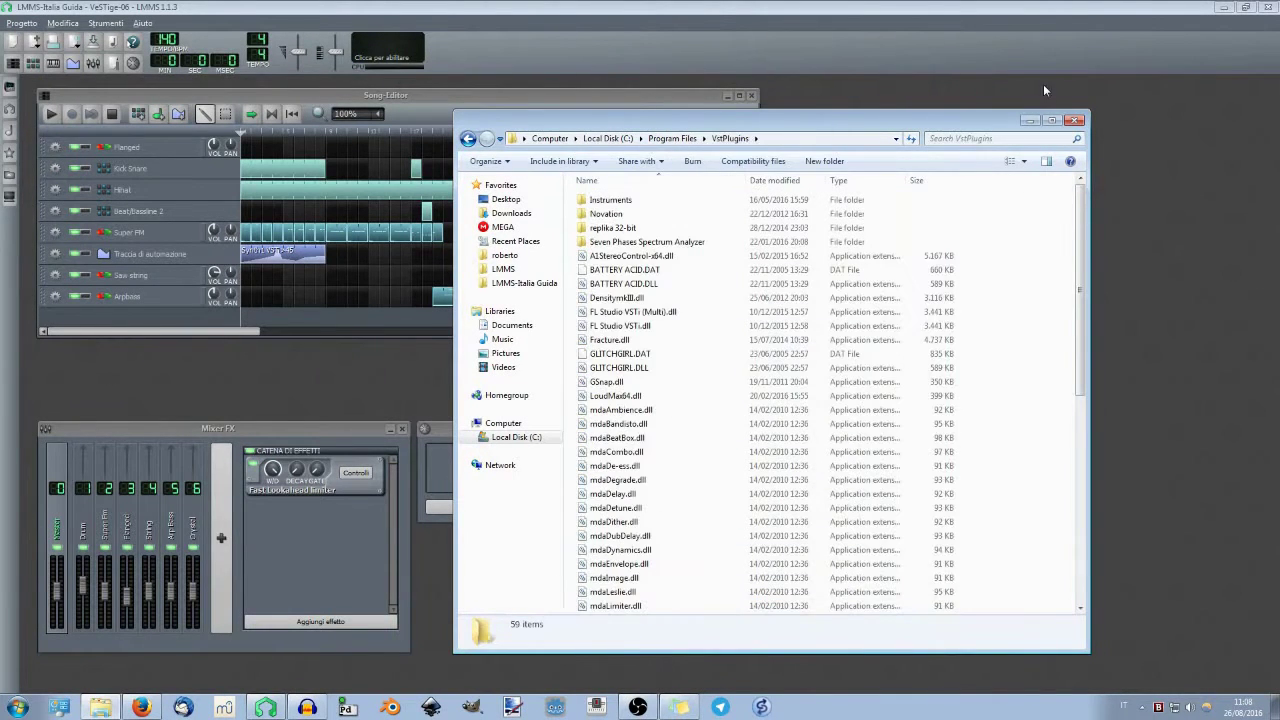
click(1028, 121)
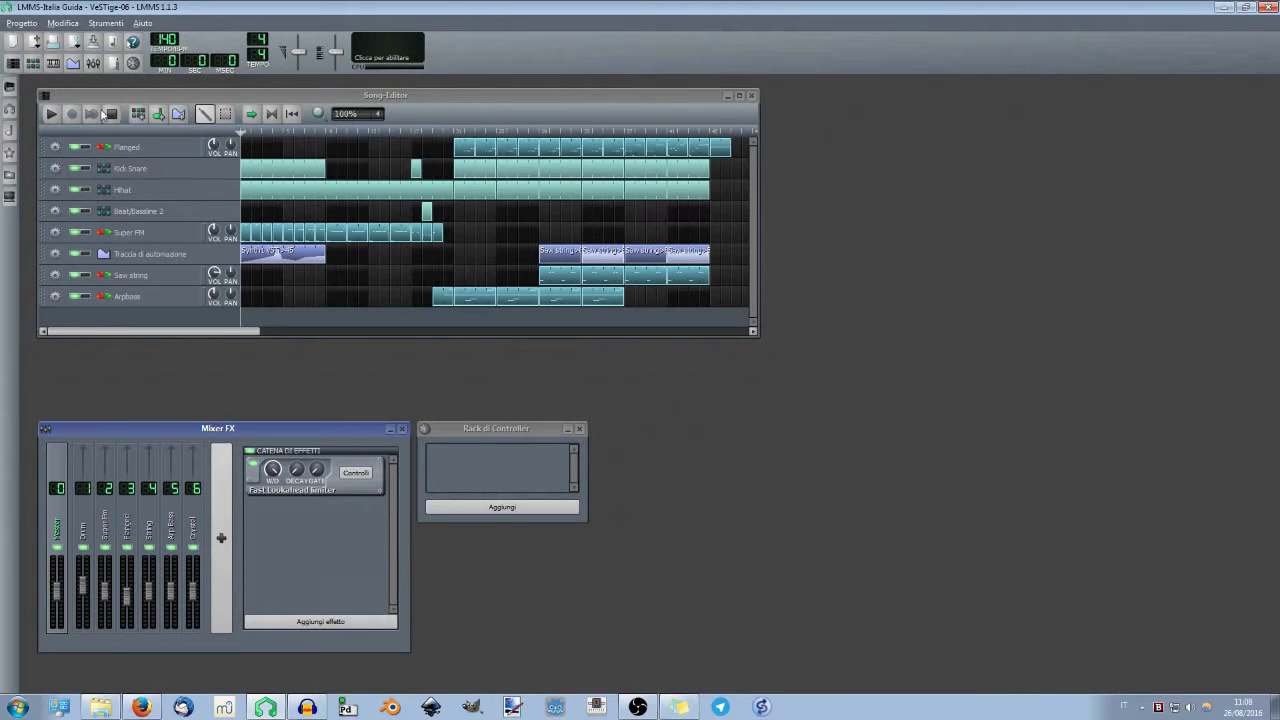
Reposition the Song Editor window just above the FX mixer and start playing the song
drag(134, 97, 157, 98)
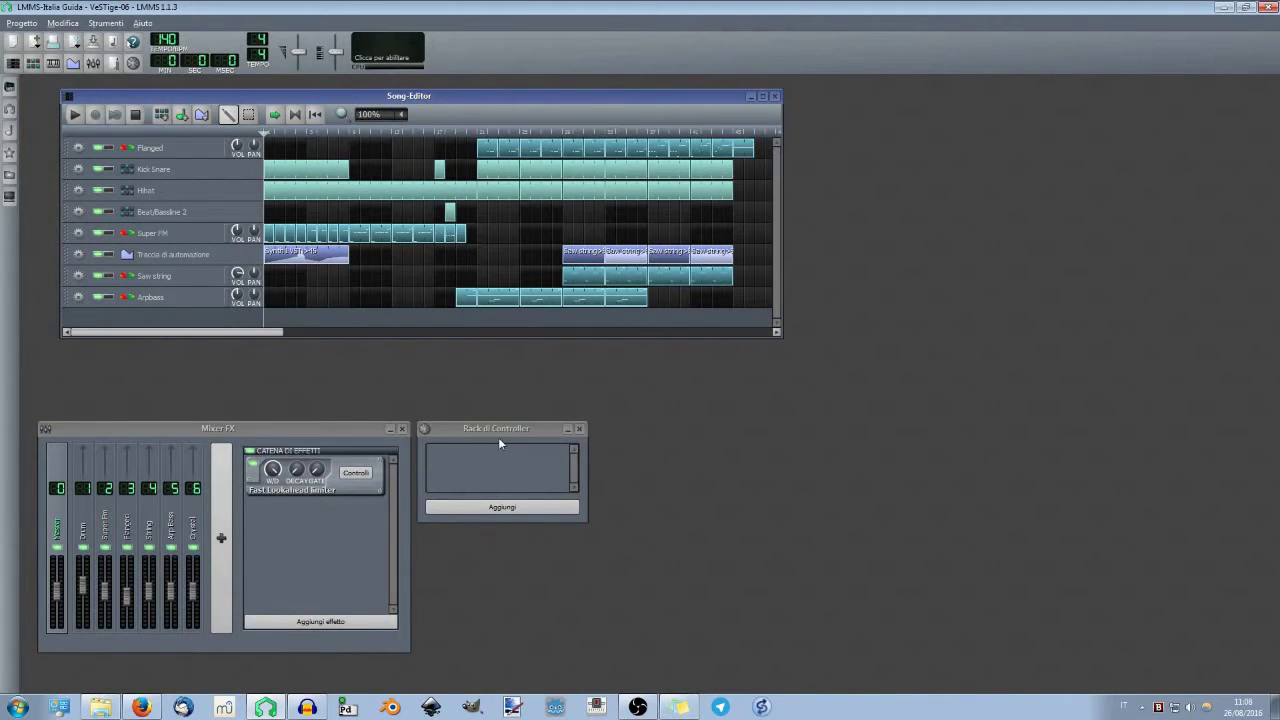
drag(455, 99, 431, 144)
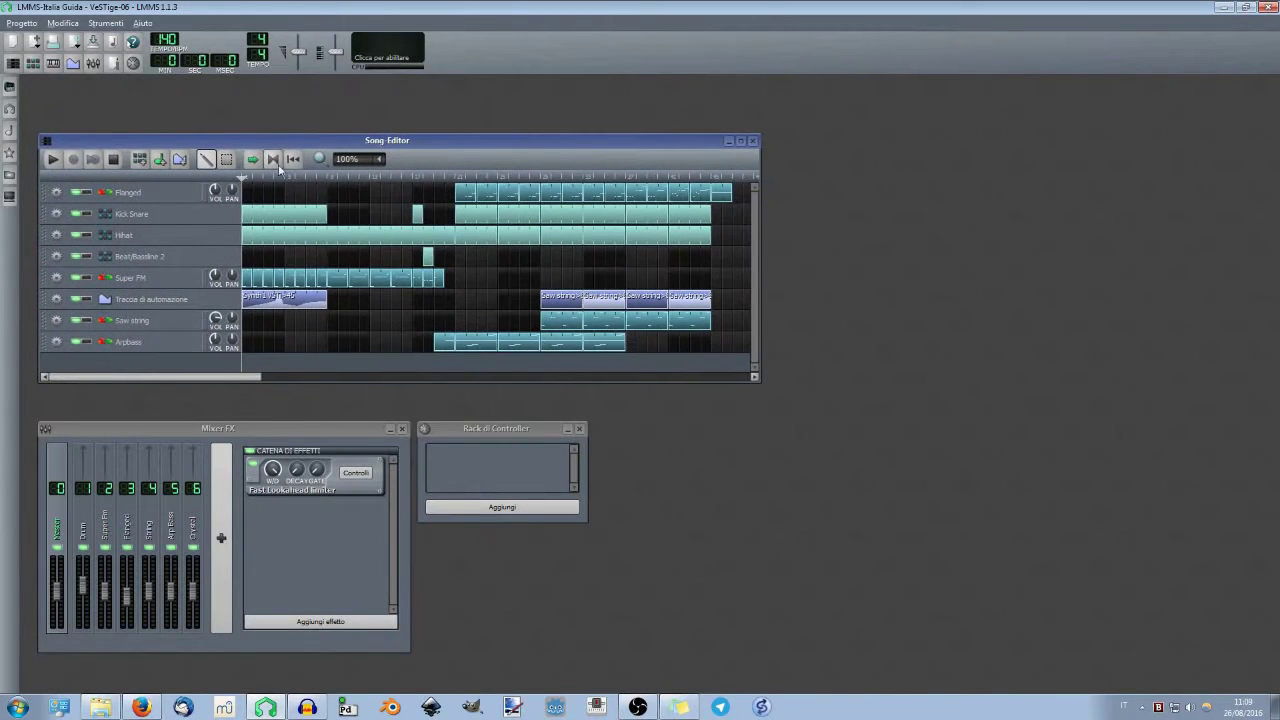
click(56, 160)
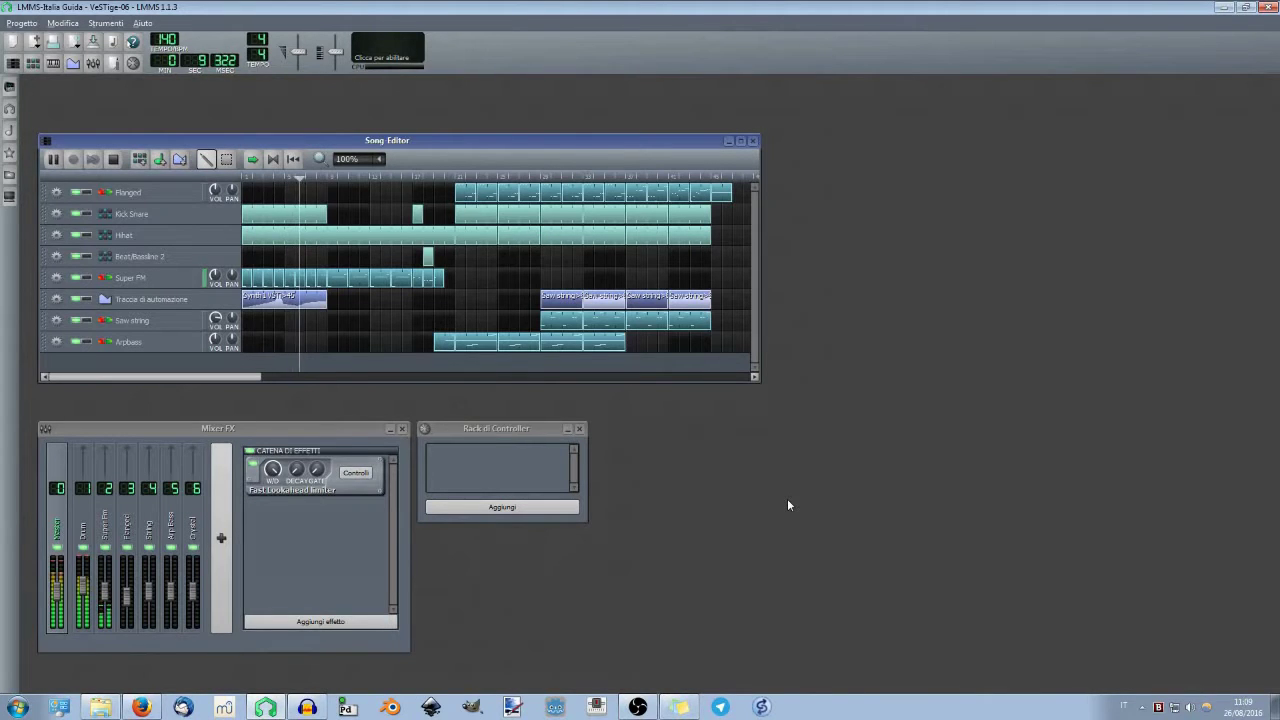
Open the Super FM track's VeSTige instrument and place its Synth1 interface below the VeSTige controls
click(173, 279)
click(922, 254)
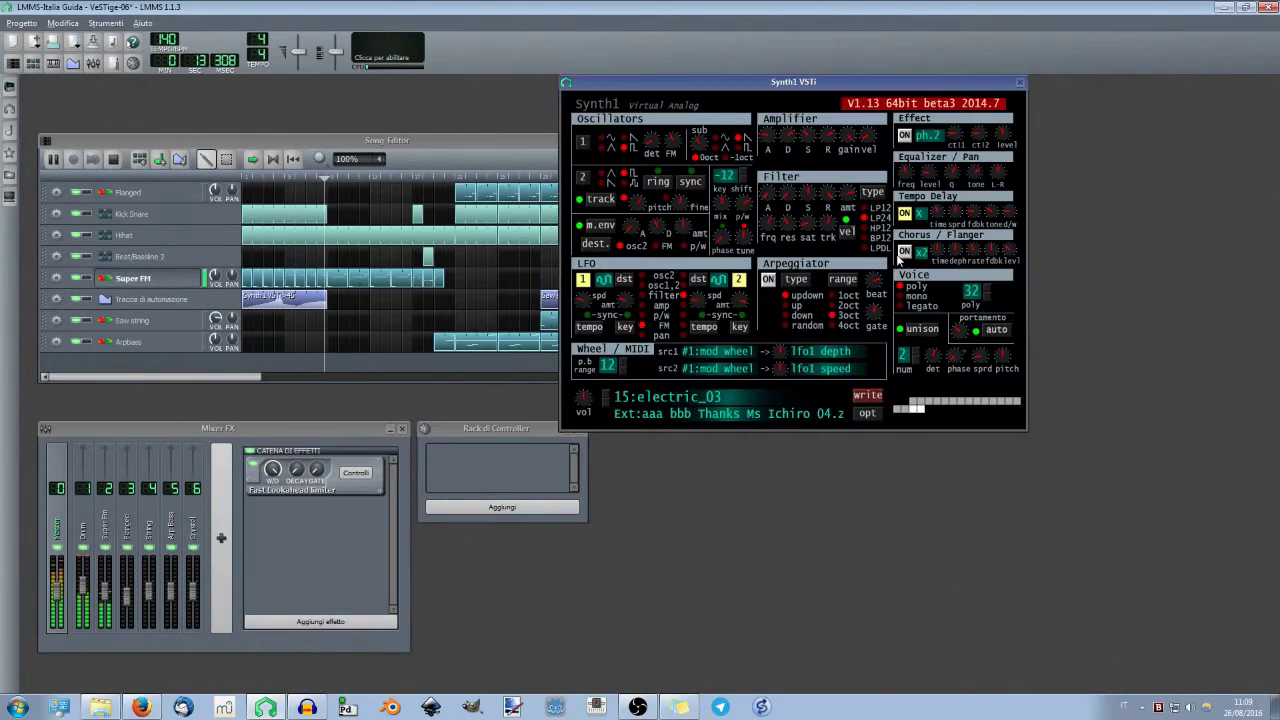
drag(781, 85, 878, 298)
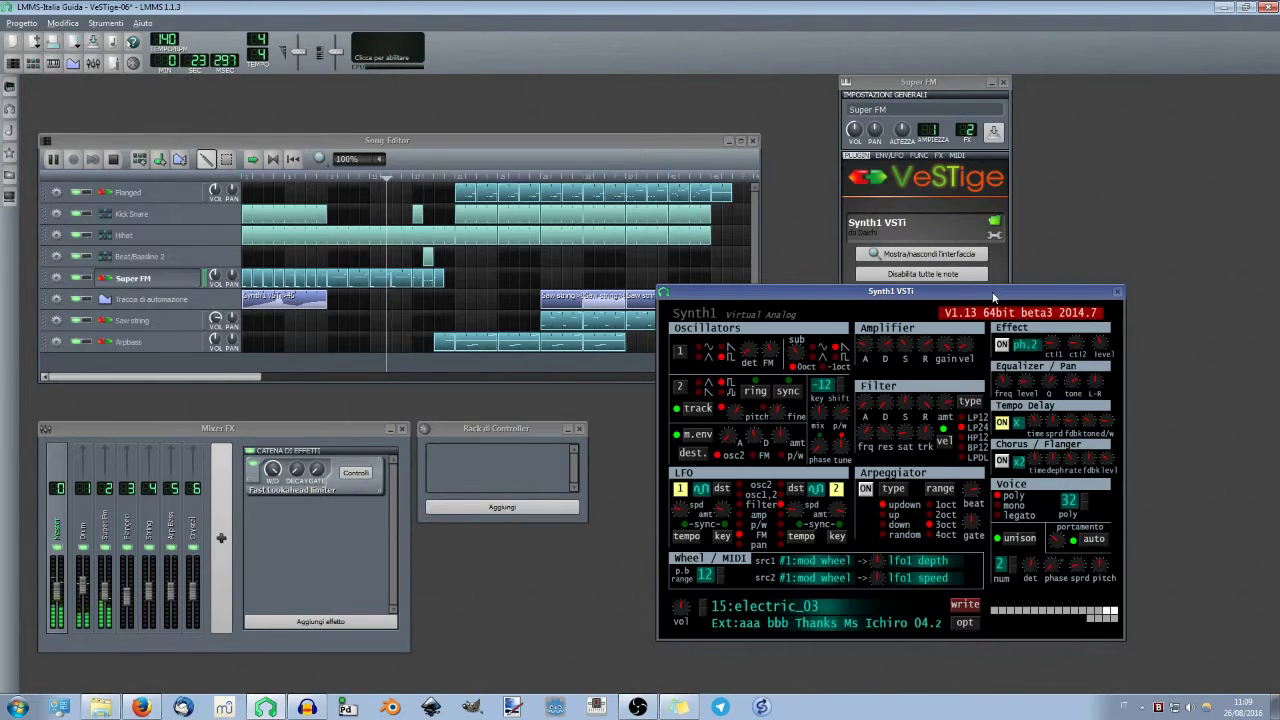
Close the Synth1 interface, toggle it on and off from VeSTige, and open Super FM's VST plugin control window
click(1118, 293)
click(967, 259)
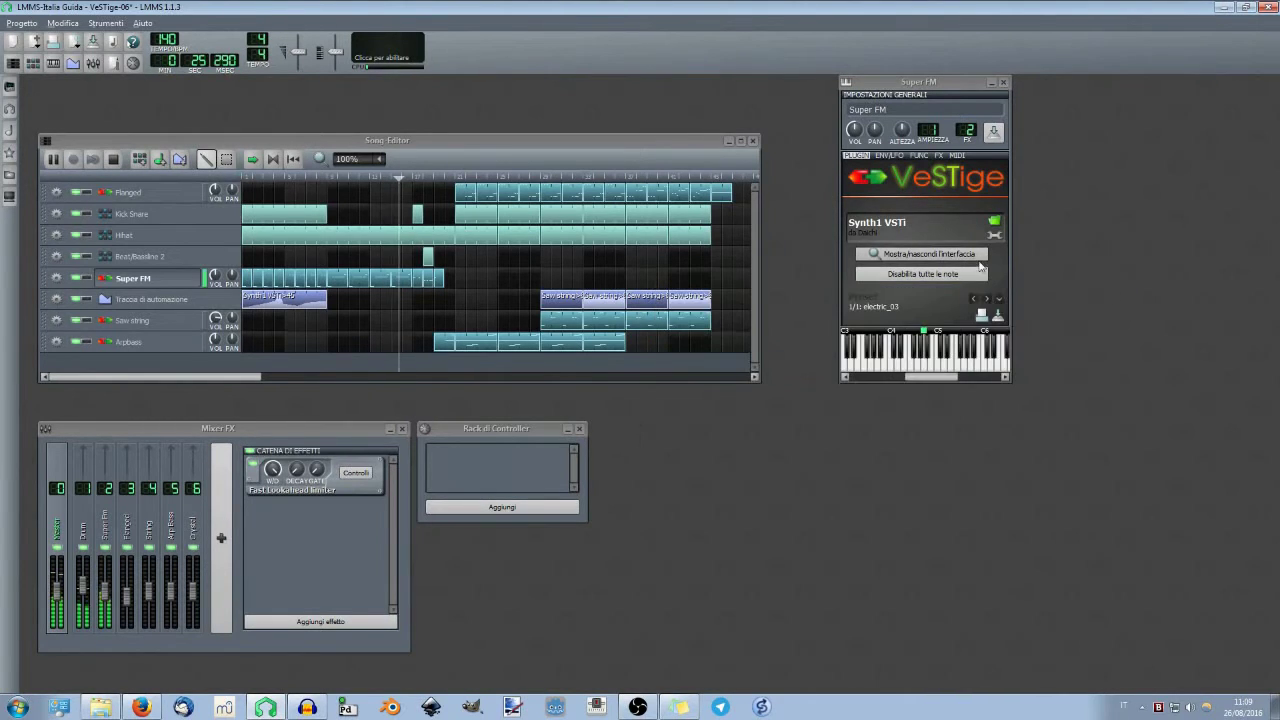
click(967, 259)
click(994, 235)
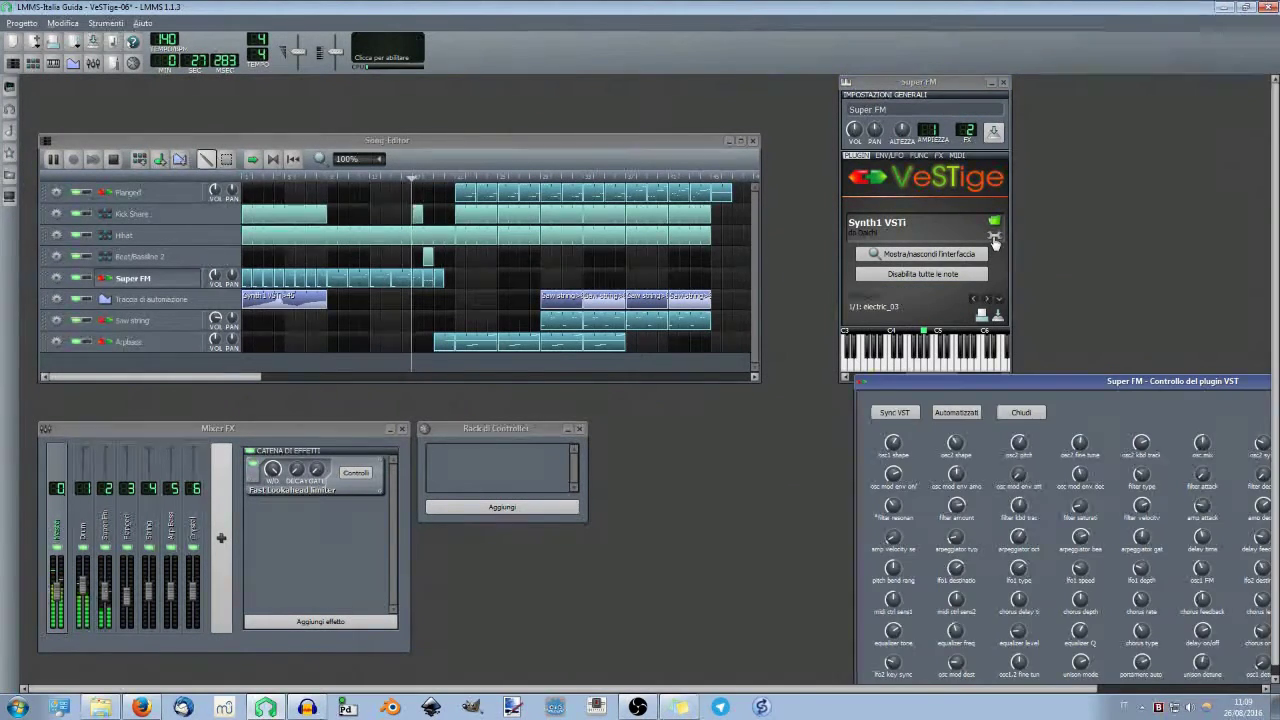
Show only Super FM's automated parameters in the VST plugin control window, restore the full list, and close the window
drag(1034, 380, 851, 270)
click(781, 299)
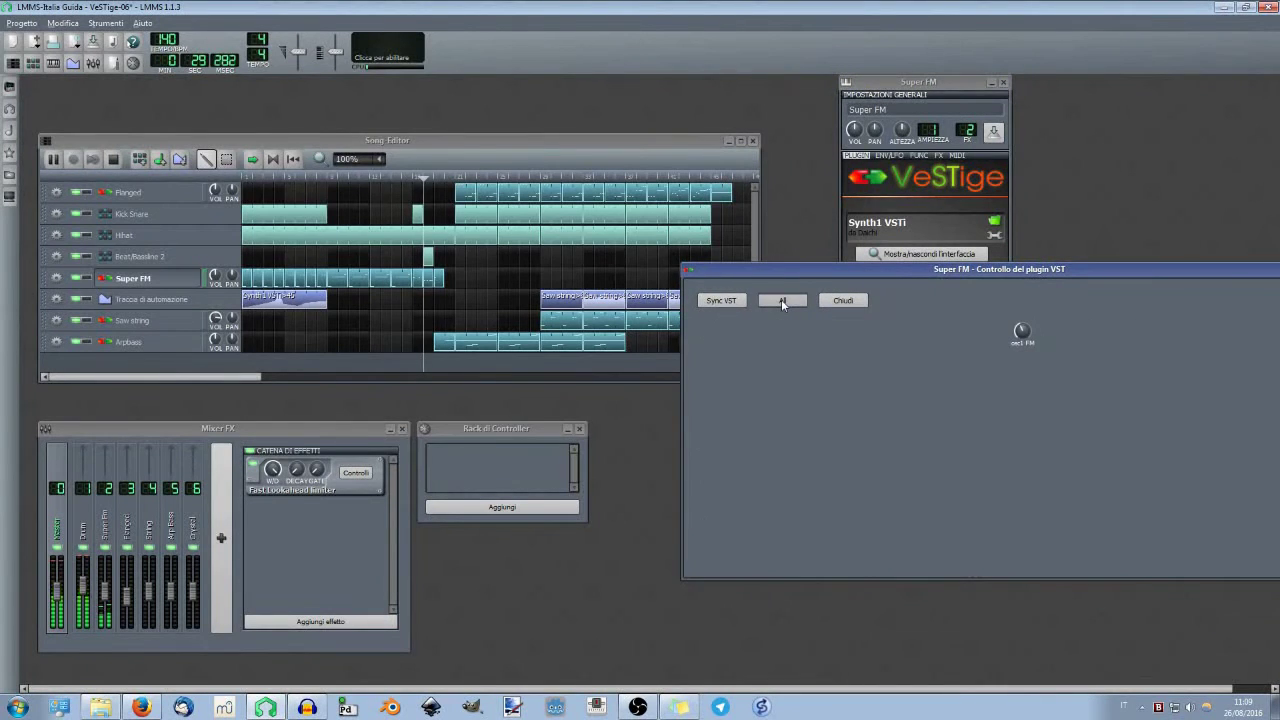
click(781, 299)
drag(1002, 274, 704, 270)
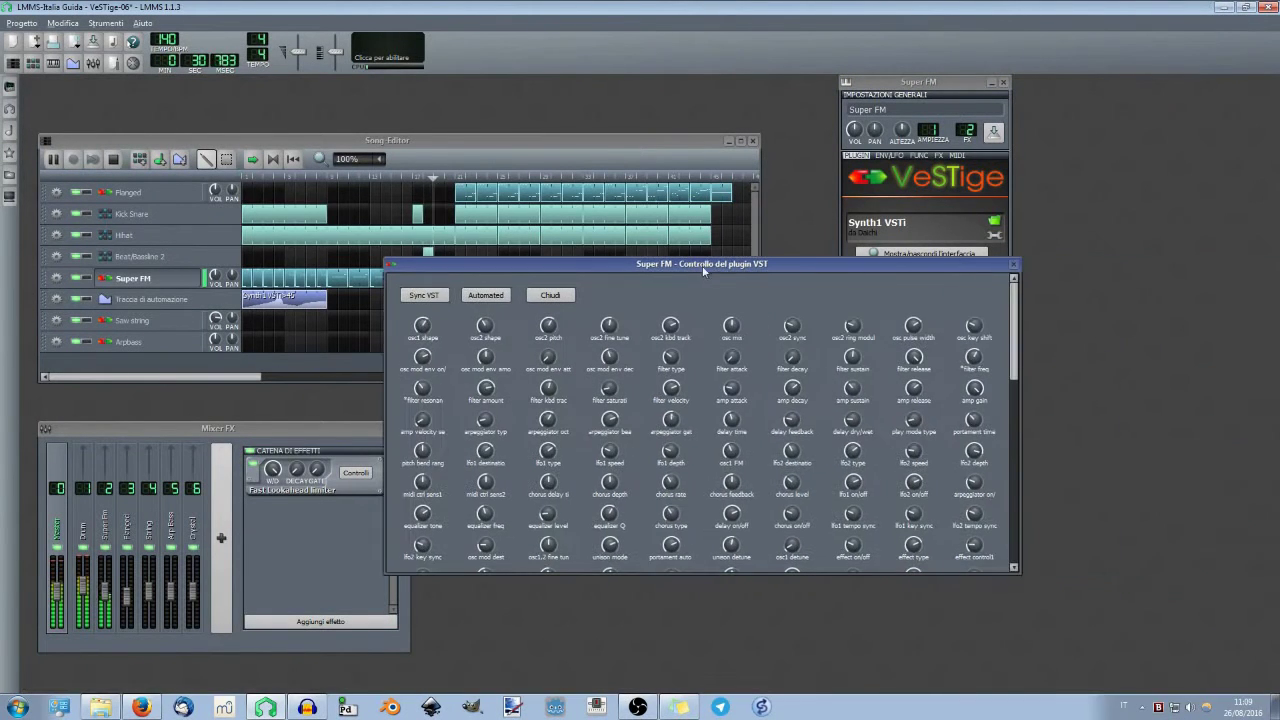
click(1014, 266)
Open the Flanged track's VeSTige instrument, view its SuperWave P8 interface below the VeSTige controls, and close that interface
click(160, 196)
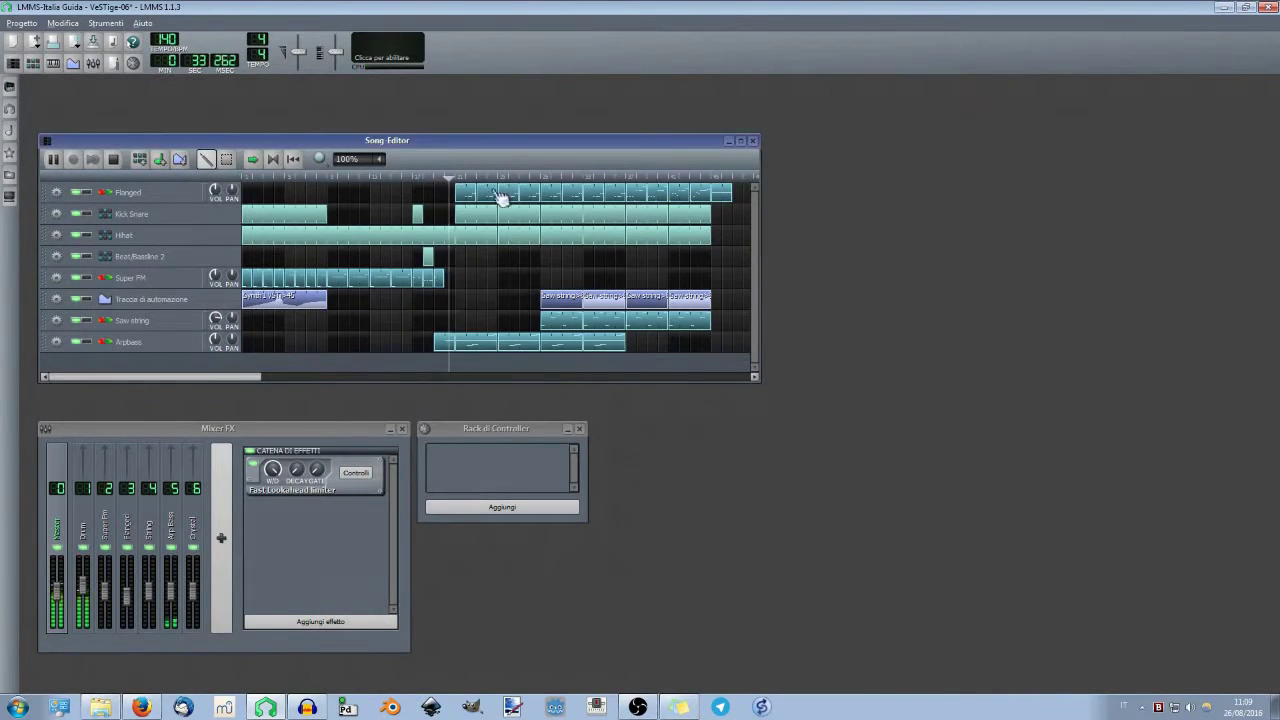
click(921, 254)
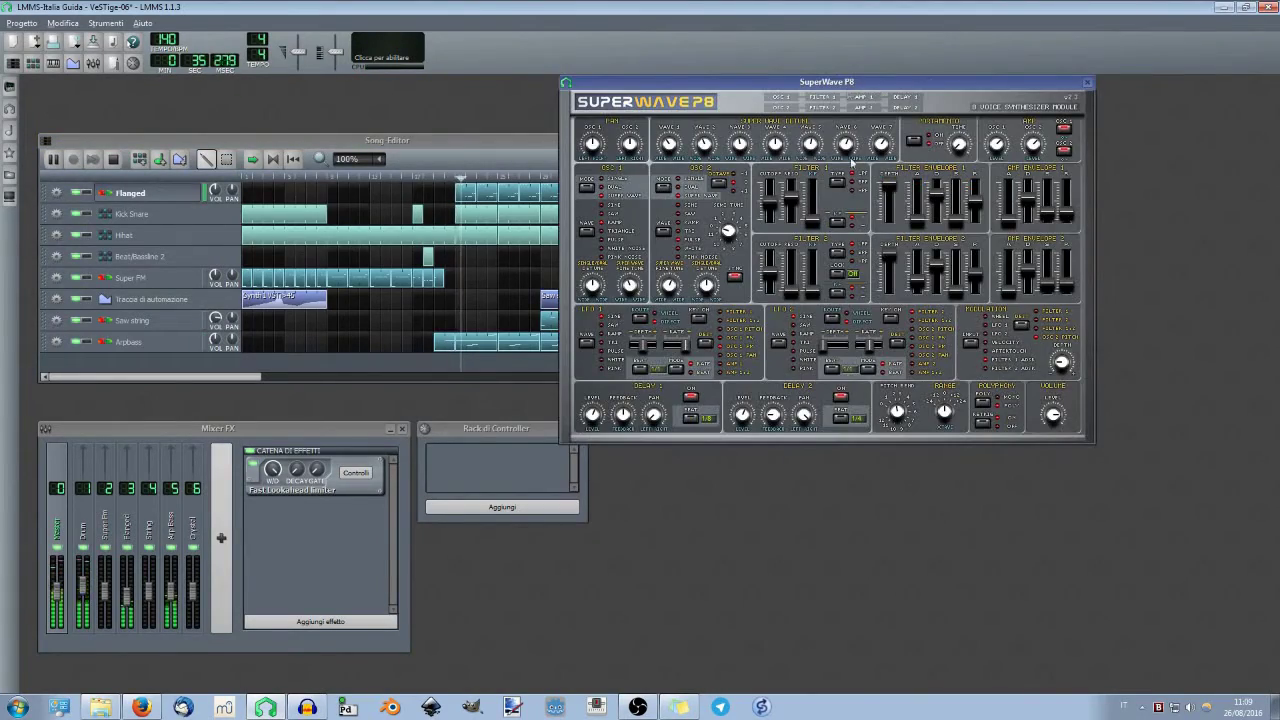
drag(843, 87, 930, 277)
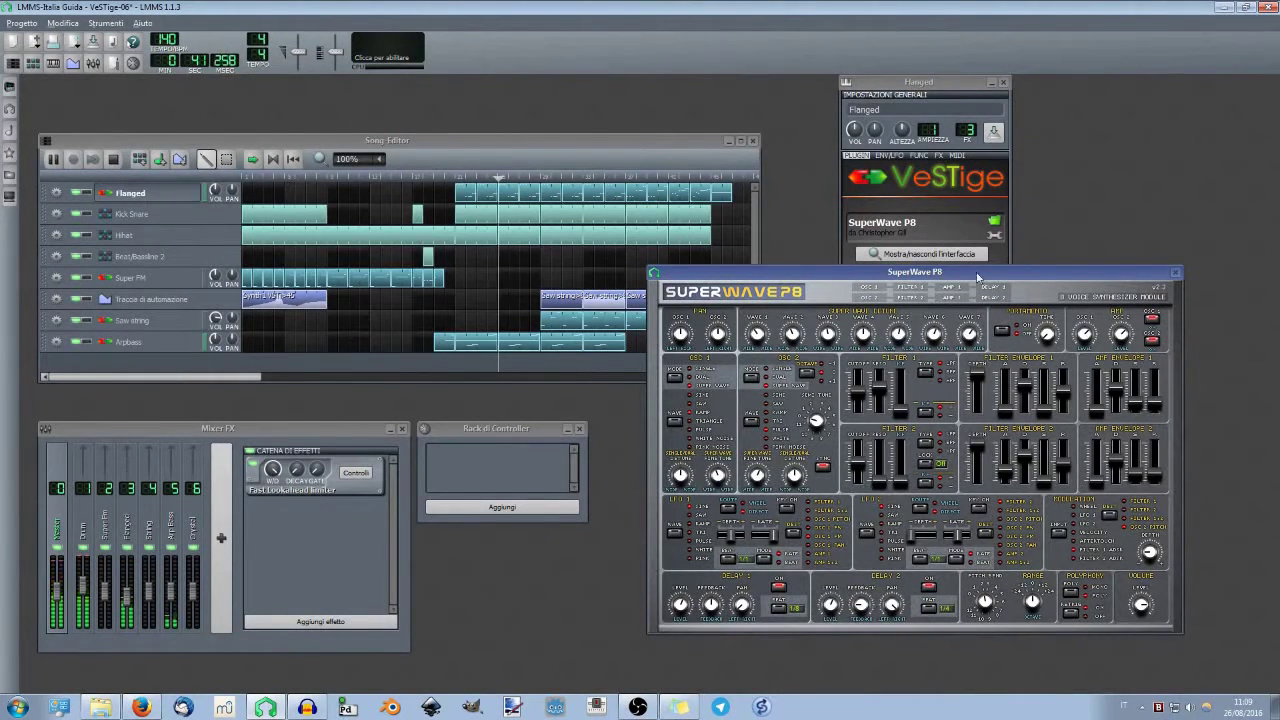
click(1175, 272)
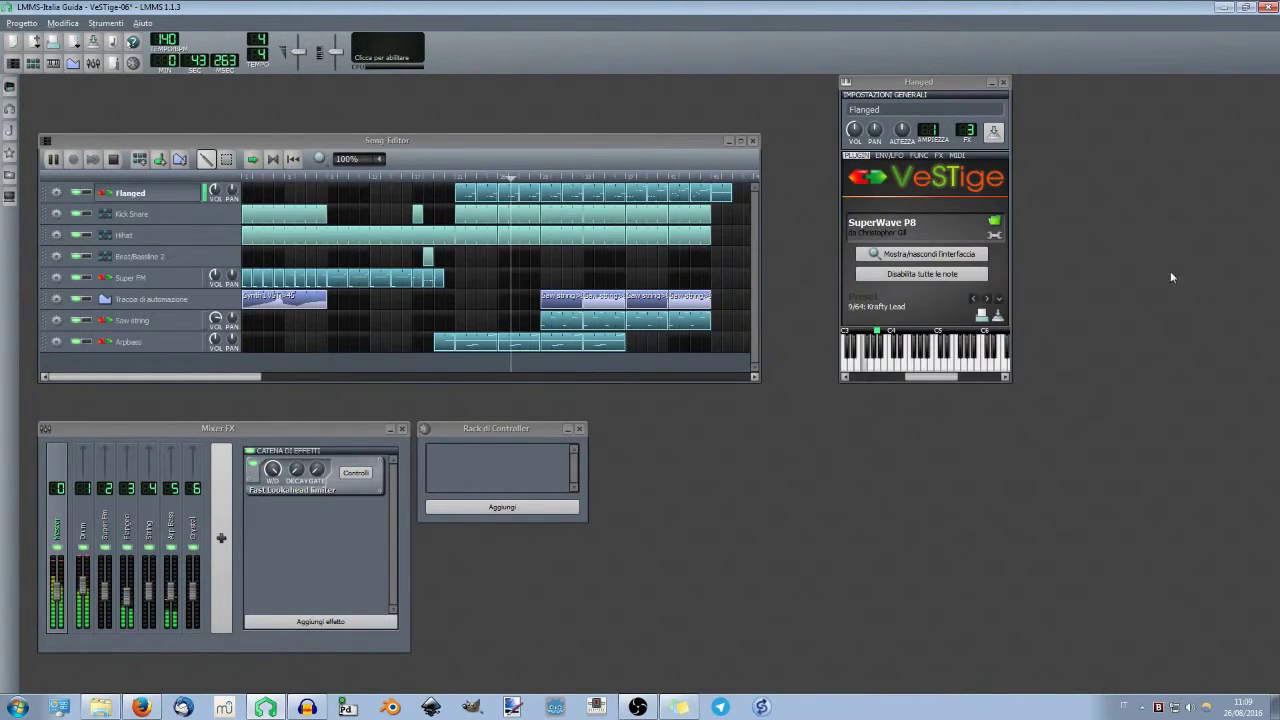
Open the Saw string track's VeSTige instrument and place its SuperWave P8 interface below the two VeSTige windows
click(177, 320)
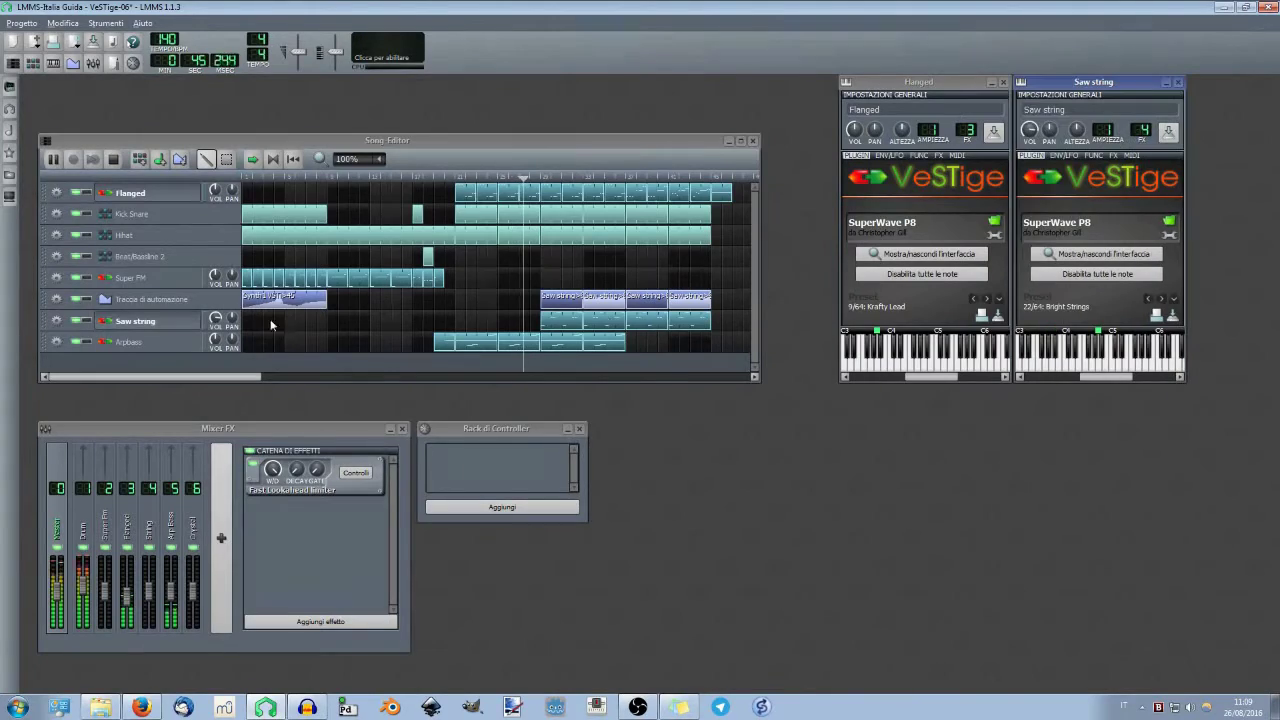
click(1137, 255)
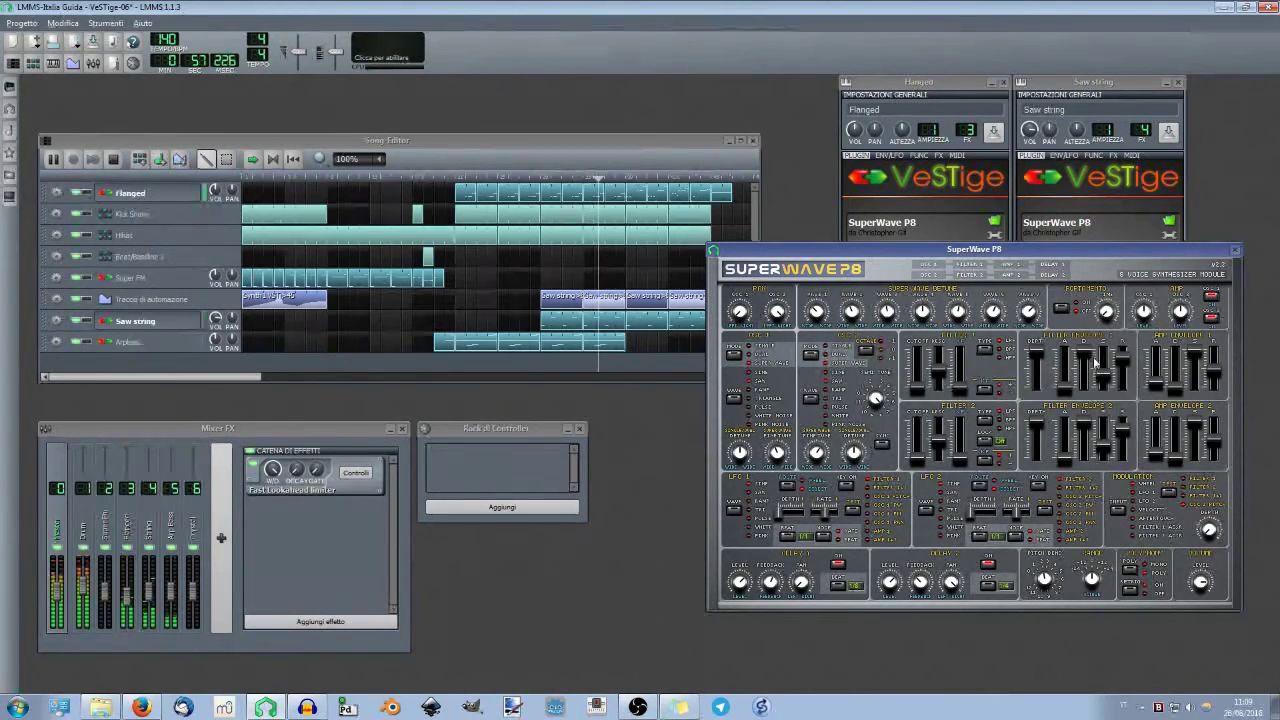
drag(1097, 249, 925, 315)
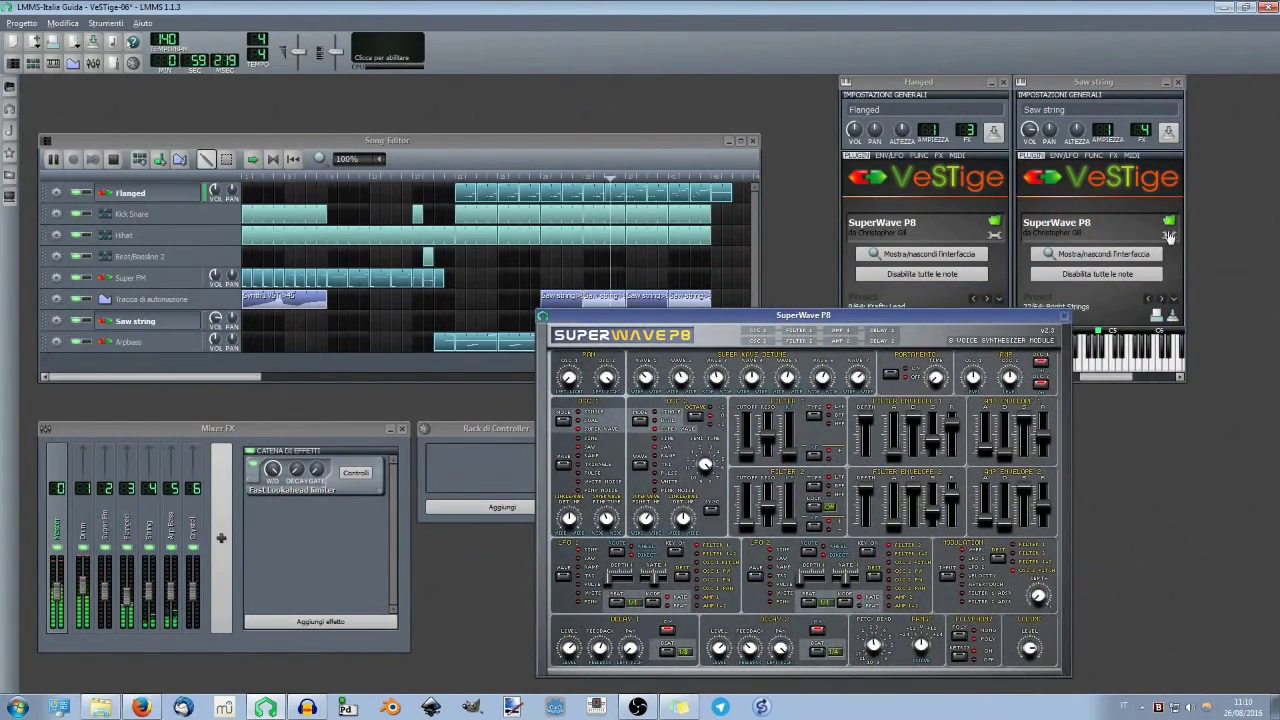
View Saw string's VST plugin control window beside the SuperWave P8 interface, and close both
click(1167, 236)
drag(1028, 340, 833, 243)
drag(600, 316, 484, 211)
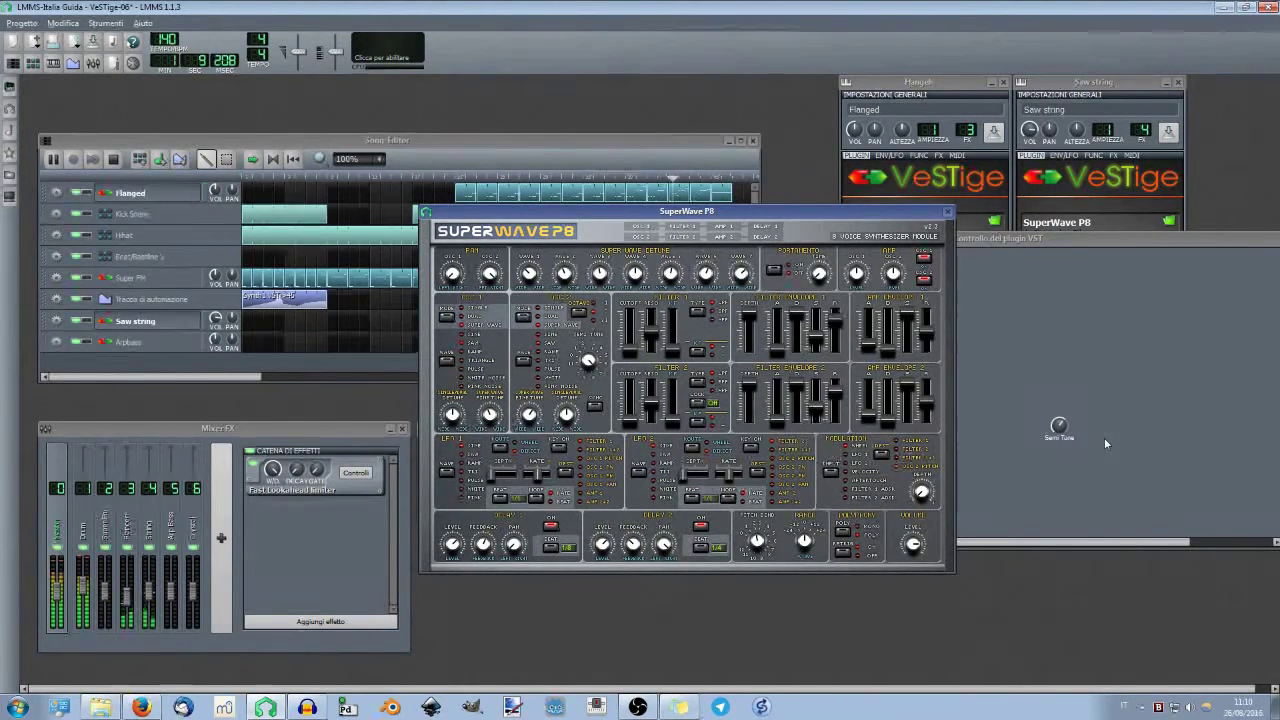
click(947, 214)
drag(1068, 238, 833, 322)
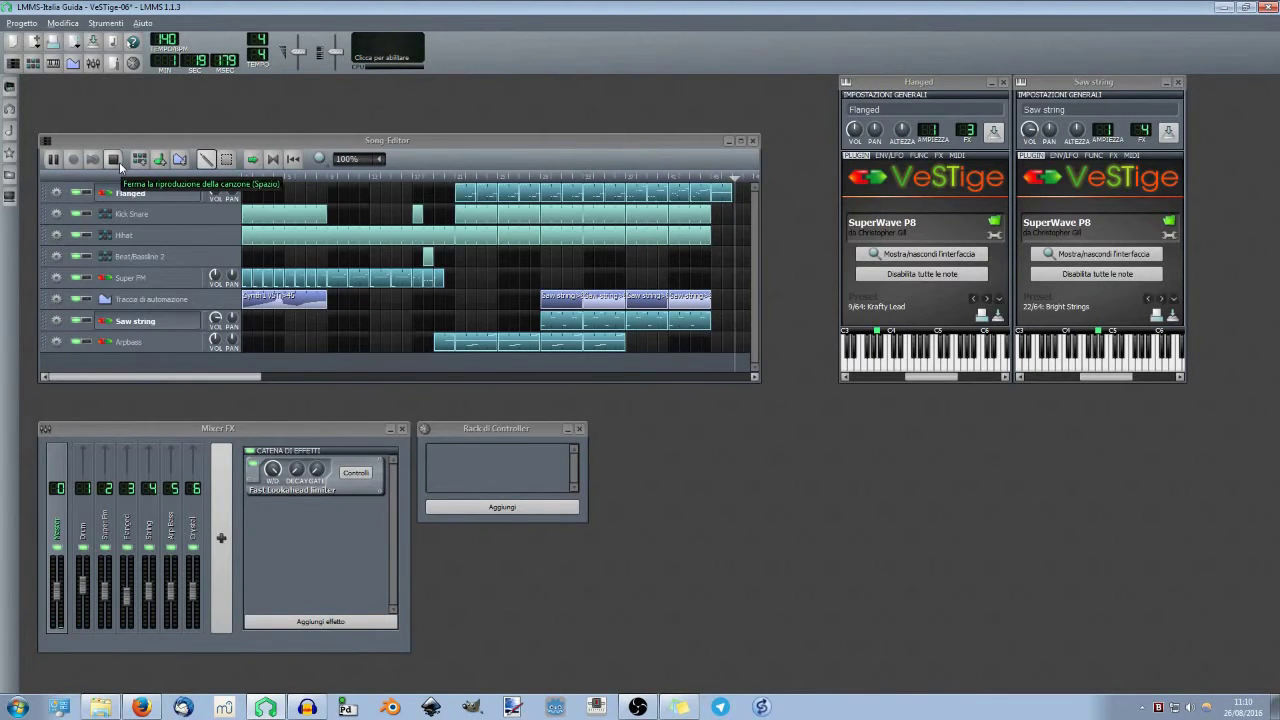
Stop the song and close the Flanged and Saw string instrument windows
click(119, 163)
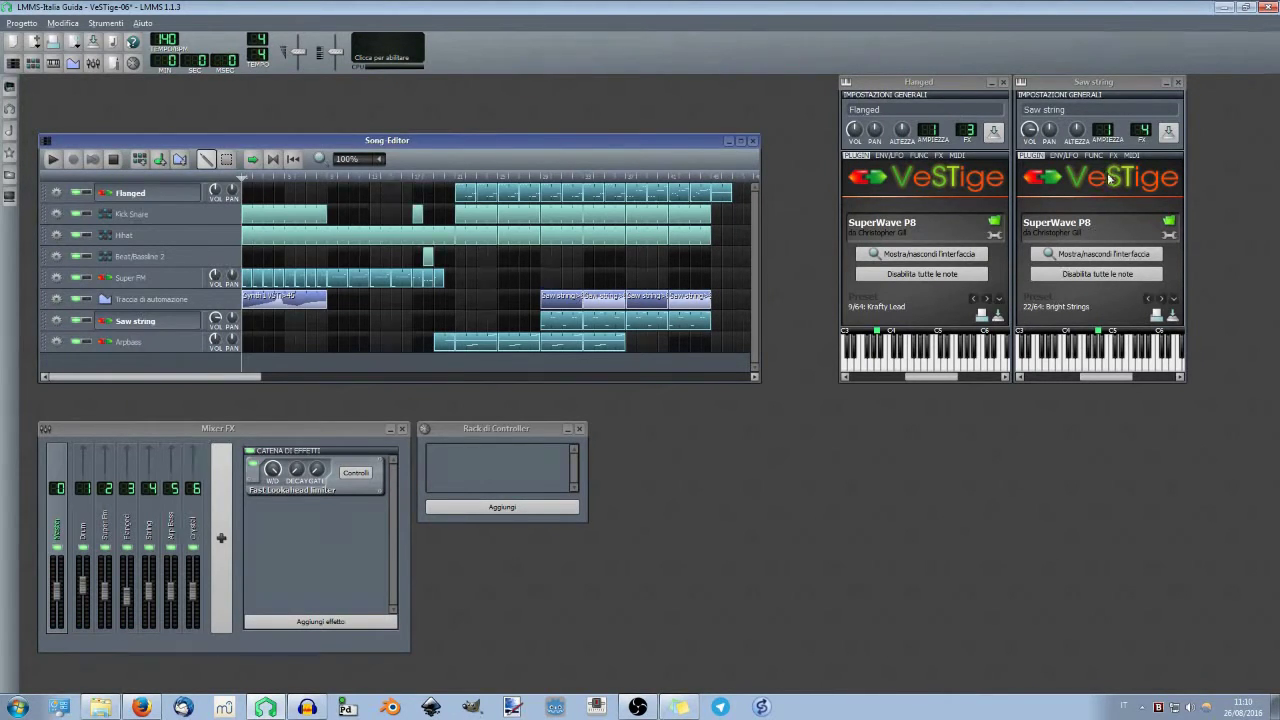
click(1004, 82)
click(1179, 83)
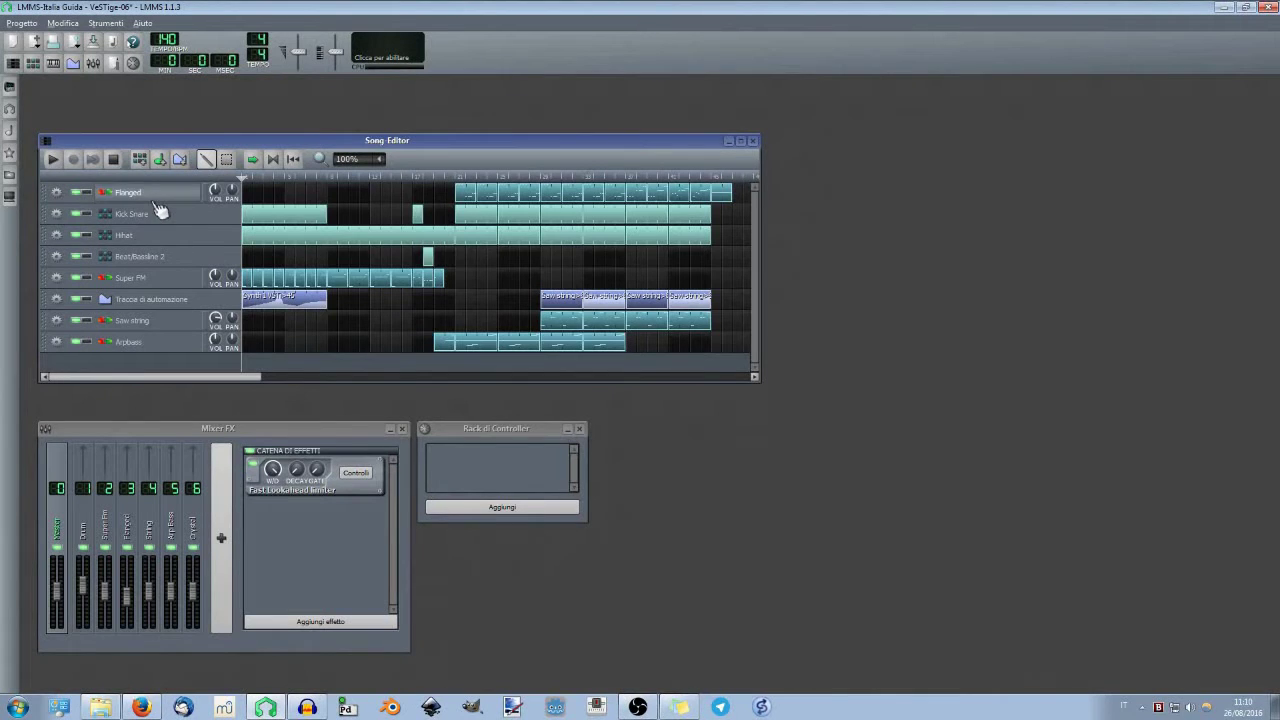
Reopen the Super FM track's VeSTige instrument and place its Synth1 interface over the Song Editor's lower edge
click(178, 281)
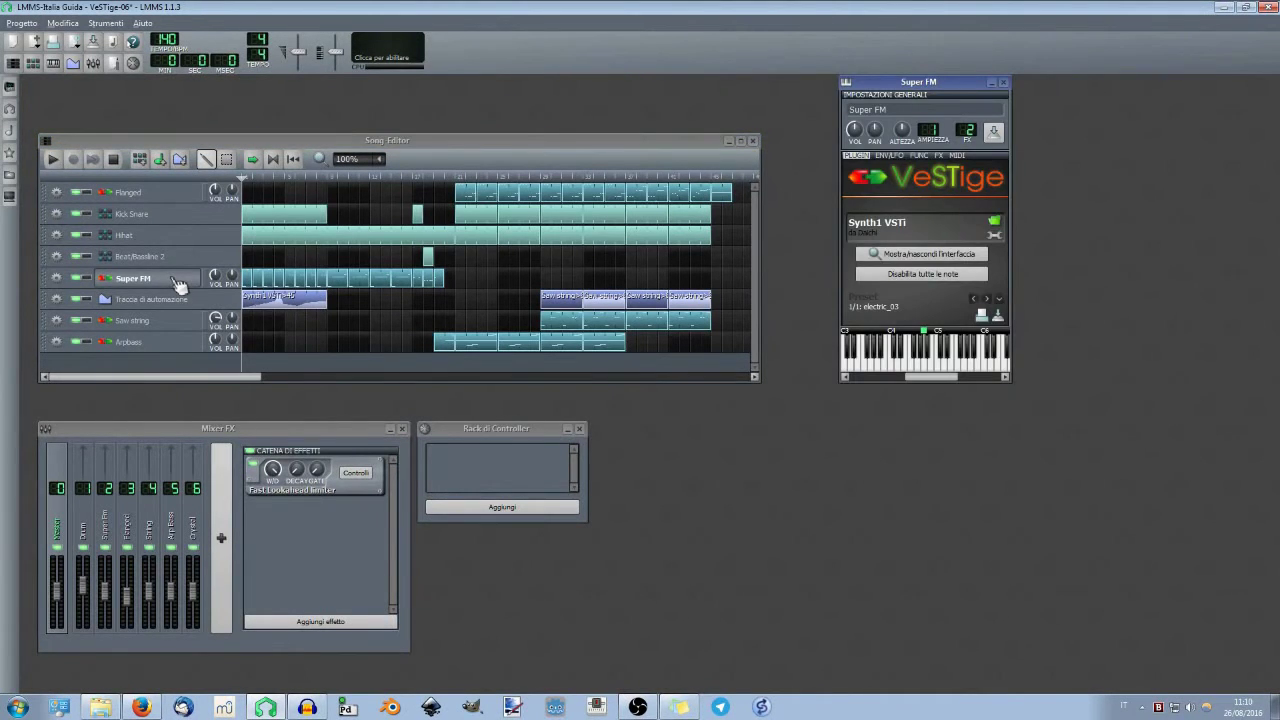
click(922, 254)
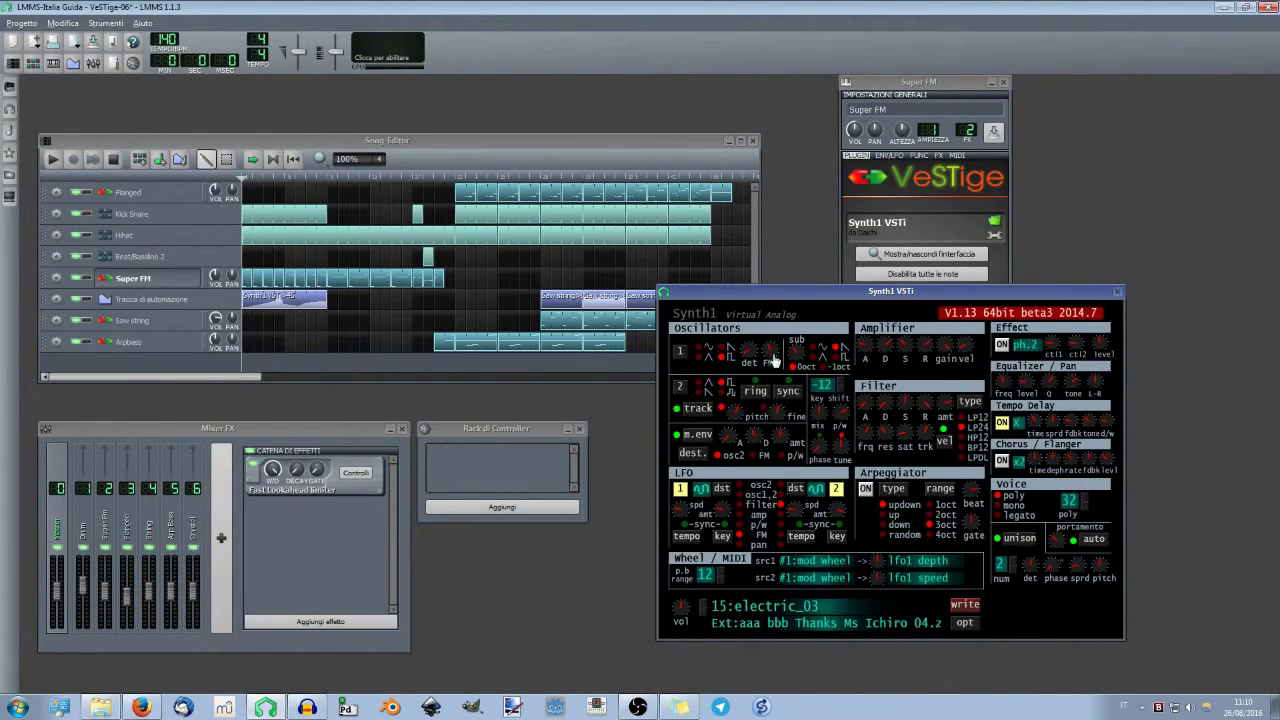
drag(800, 302, 517, 316)
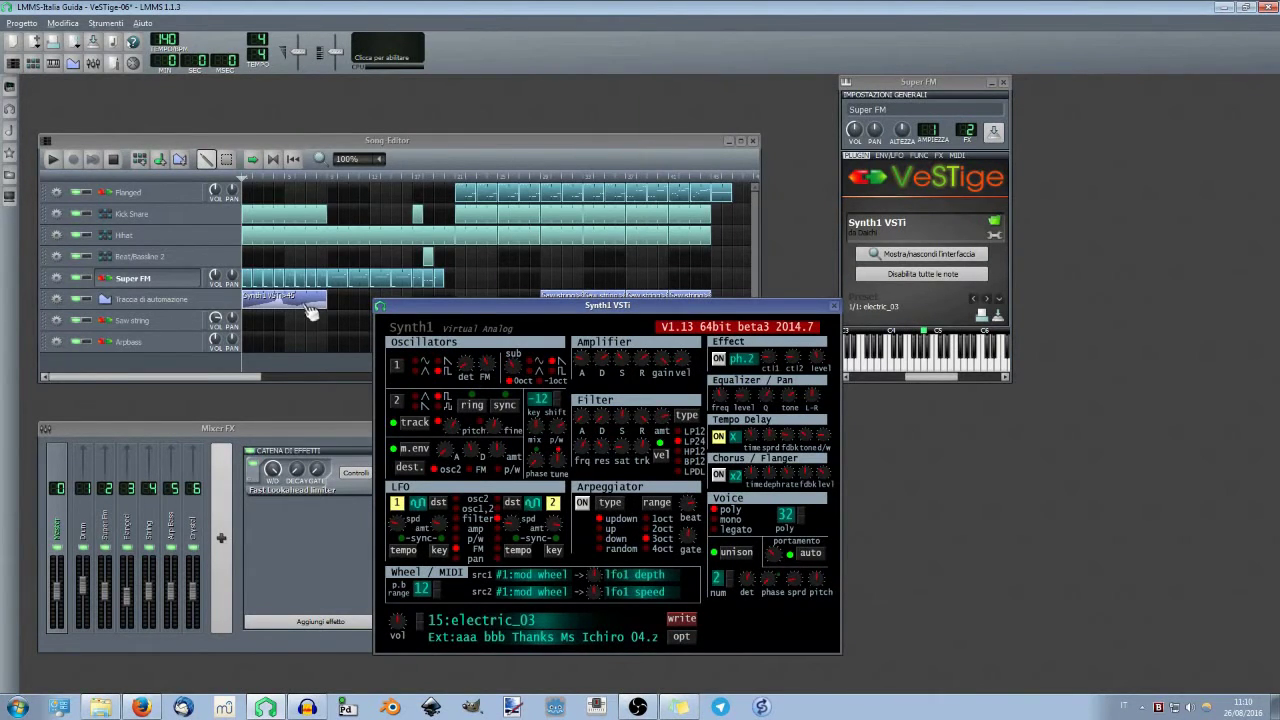
Open Super FM's VST plugin control window, place it over the Synth1 interface, and look through its full list of parameter knobs
click(995, 236)
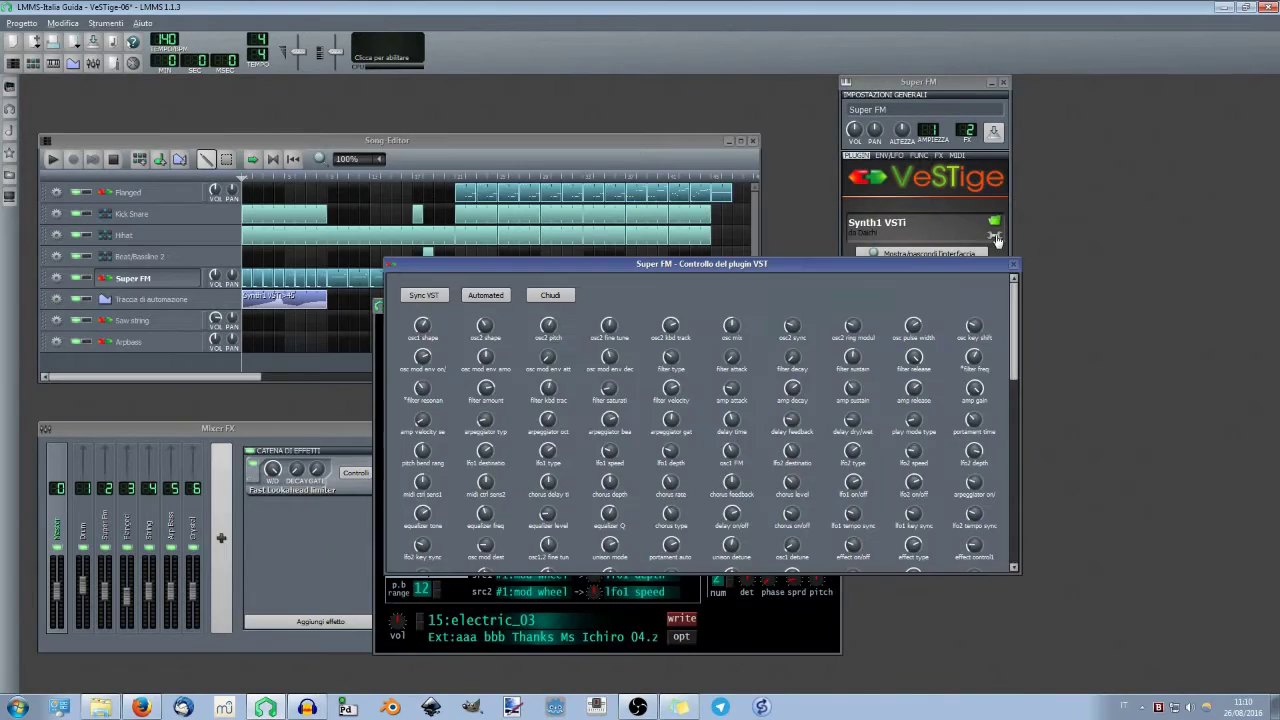
drag(762, 268, 964, 232)
drag(1142, 233, 1139, 323)
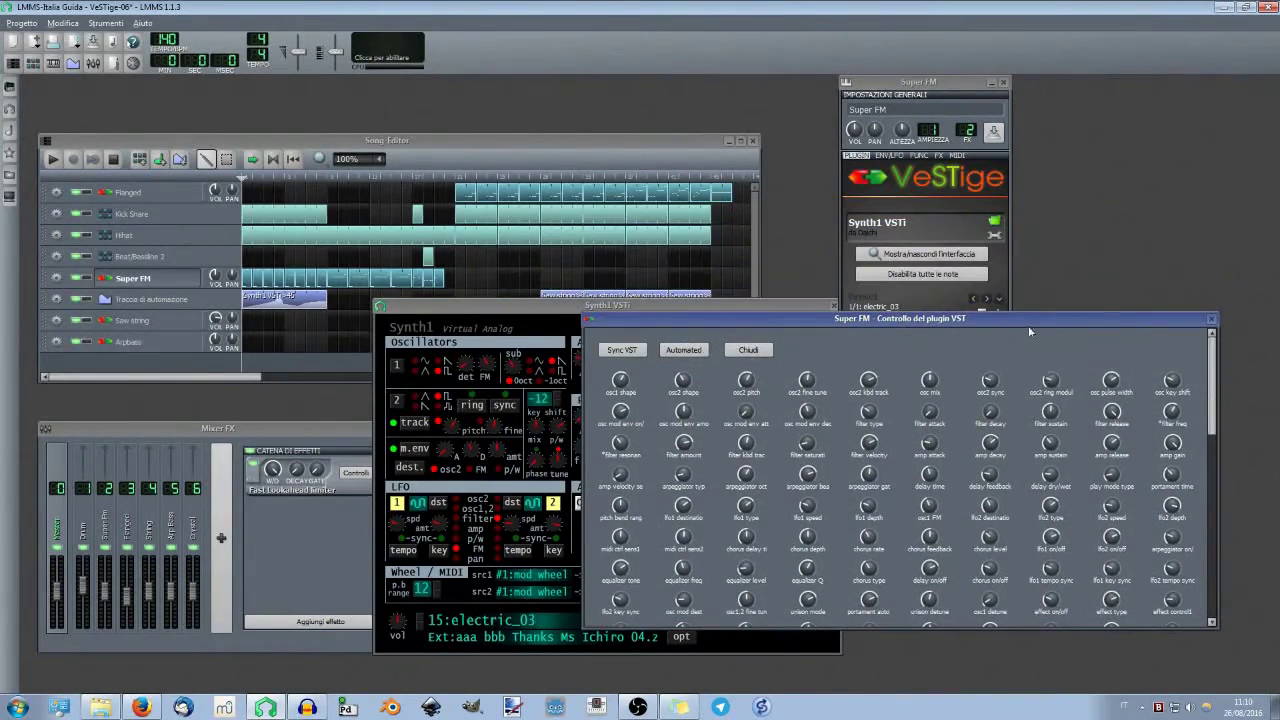
drag(1028, 325, 1010, 250)
drag(1211, 275, 1215, 414)
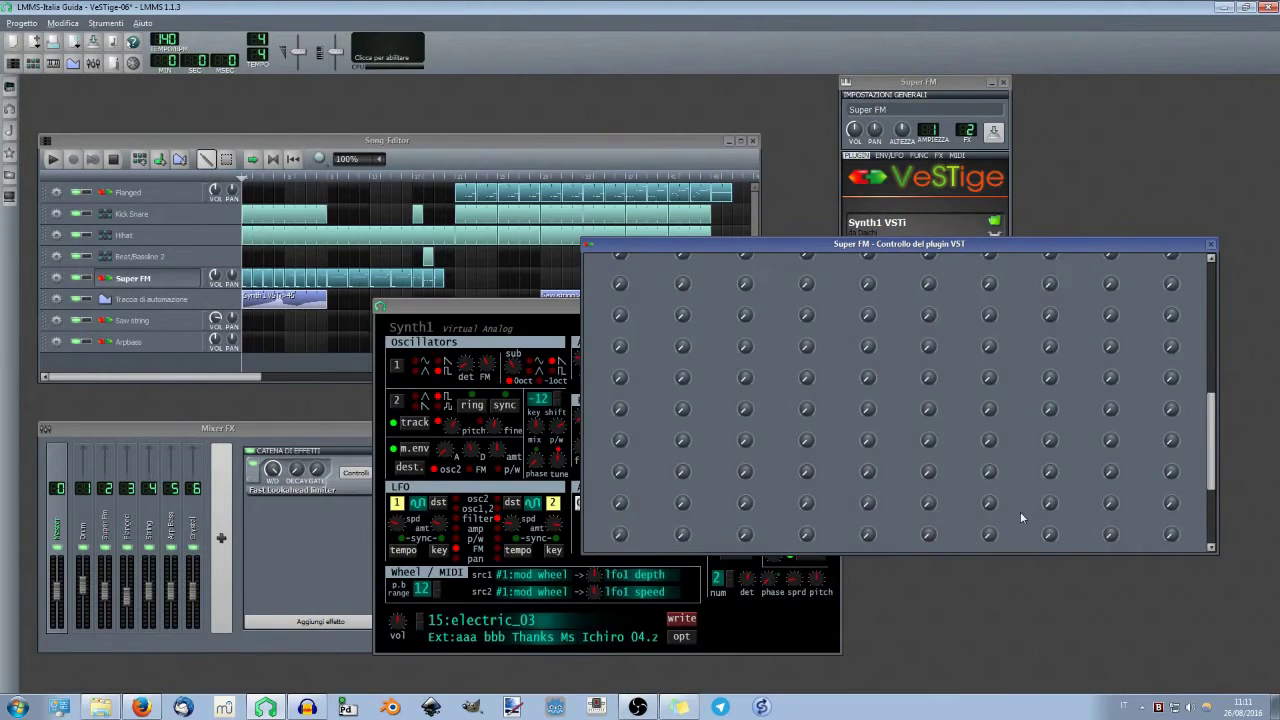
drag(1216, 440, 1217, 286)
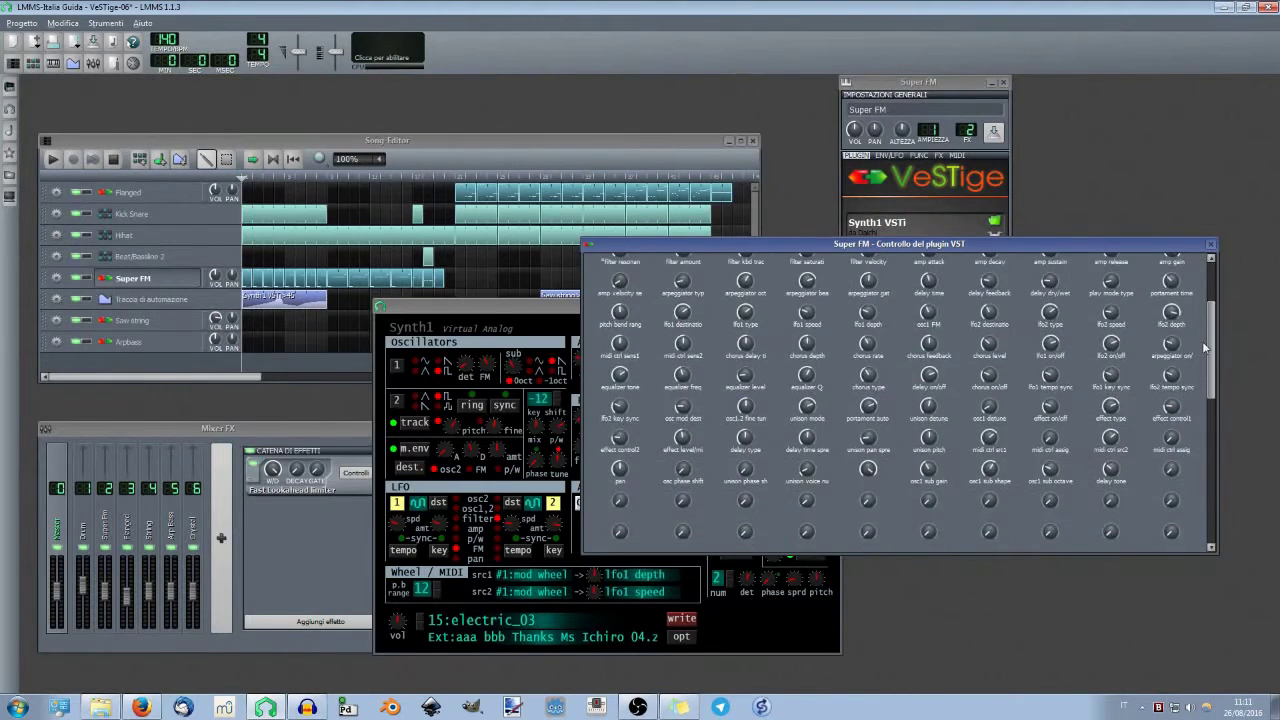
scroll(1193, 291, up, 2)
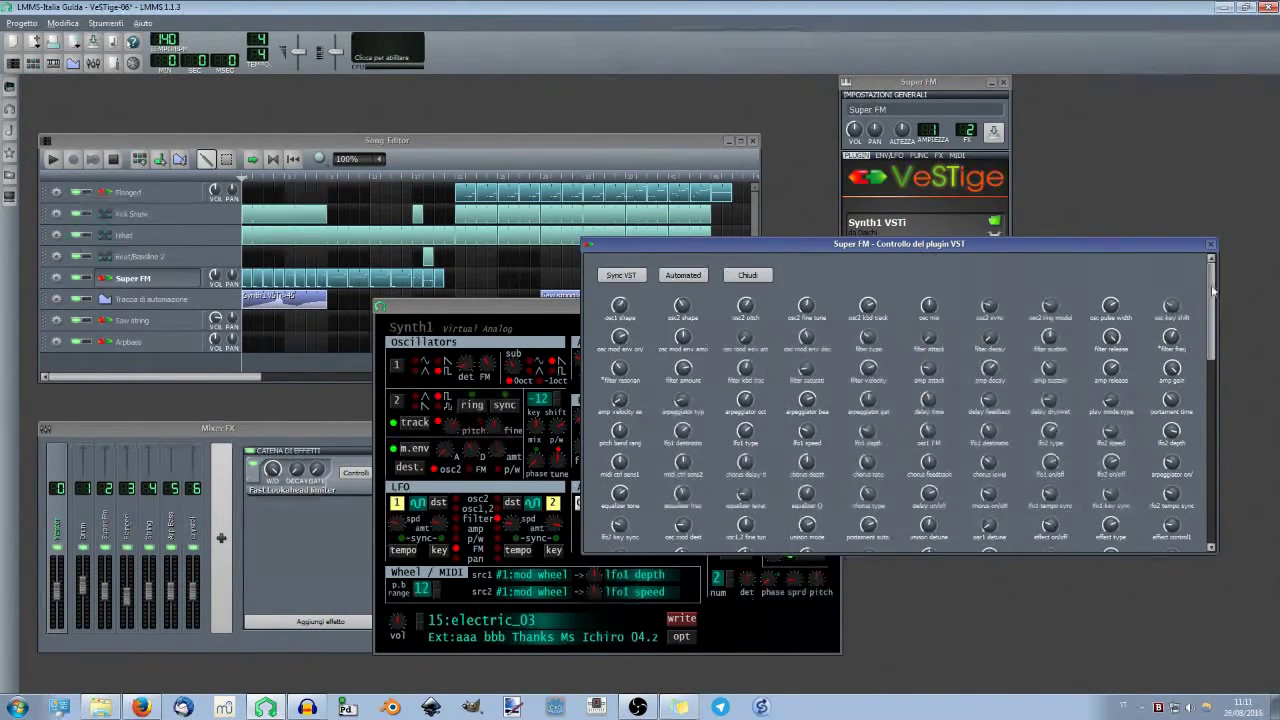
Place the Synth1 interface beside the VST plugin control window and turn the osc1 shape and neighbouring oscillator knobs
drag(489, 308, 208, 244)
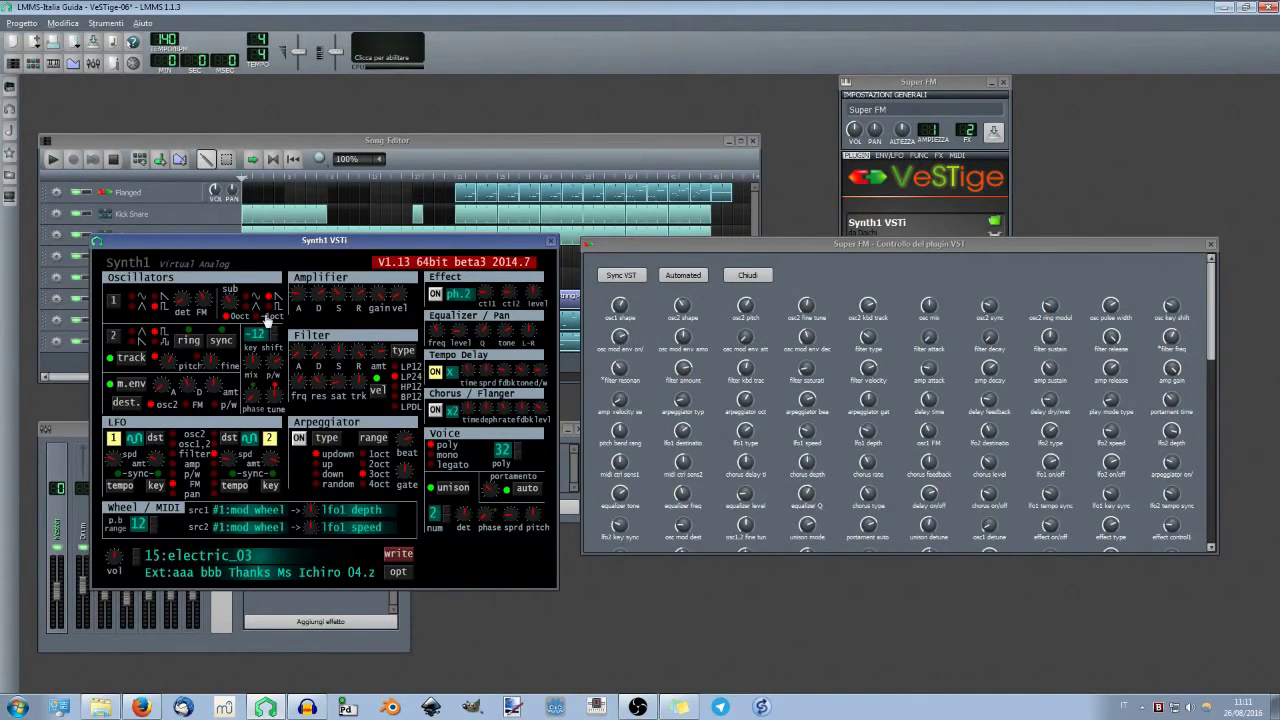
click(620, 305)
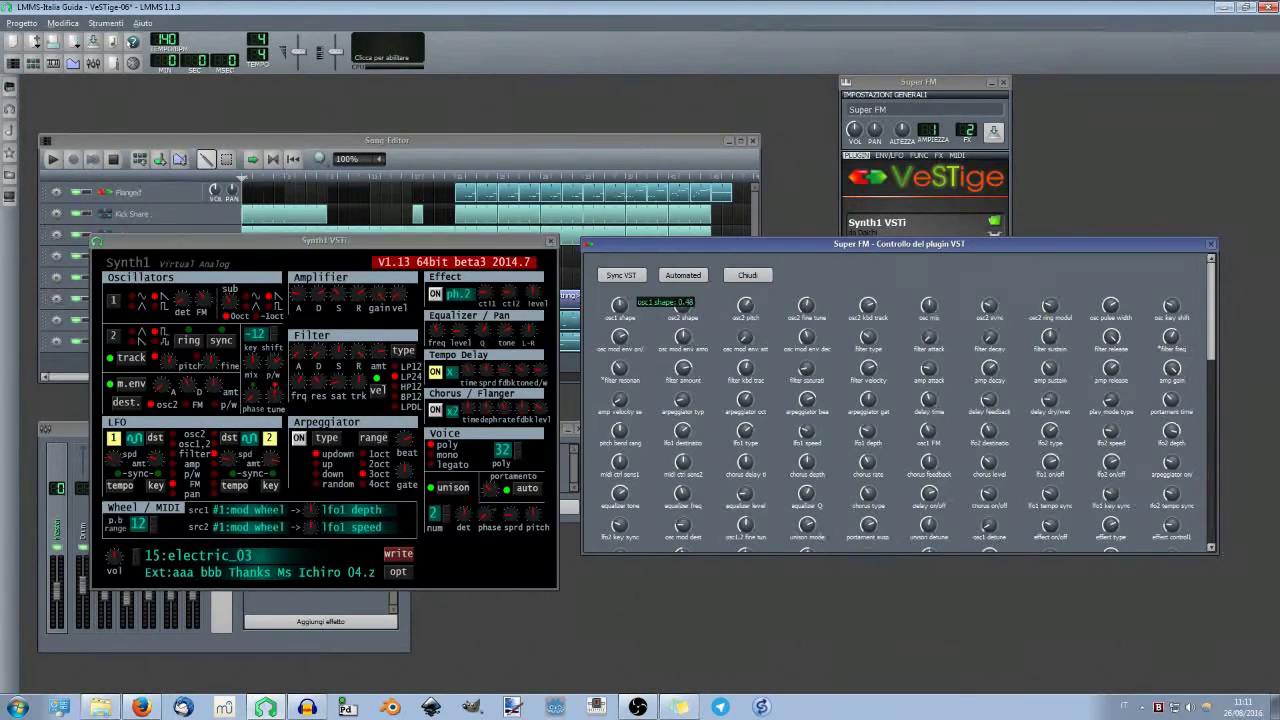
drag(620, 305, 620, 254)
drag(690, 318, 757, 540)
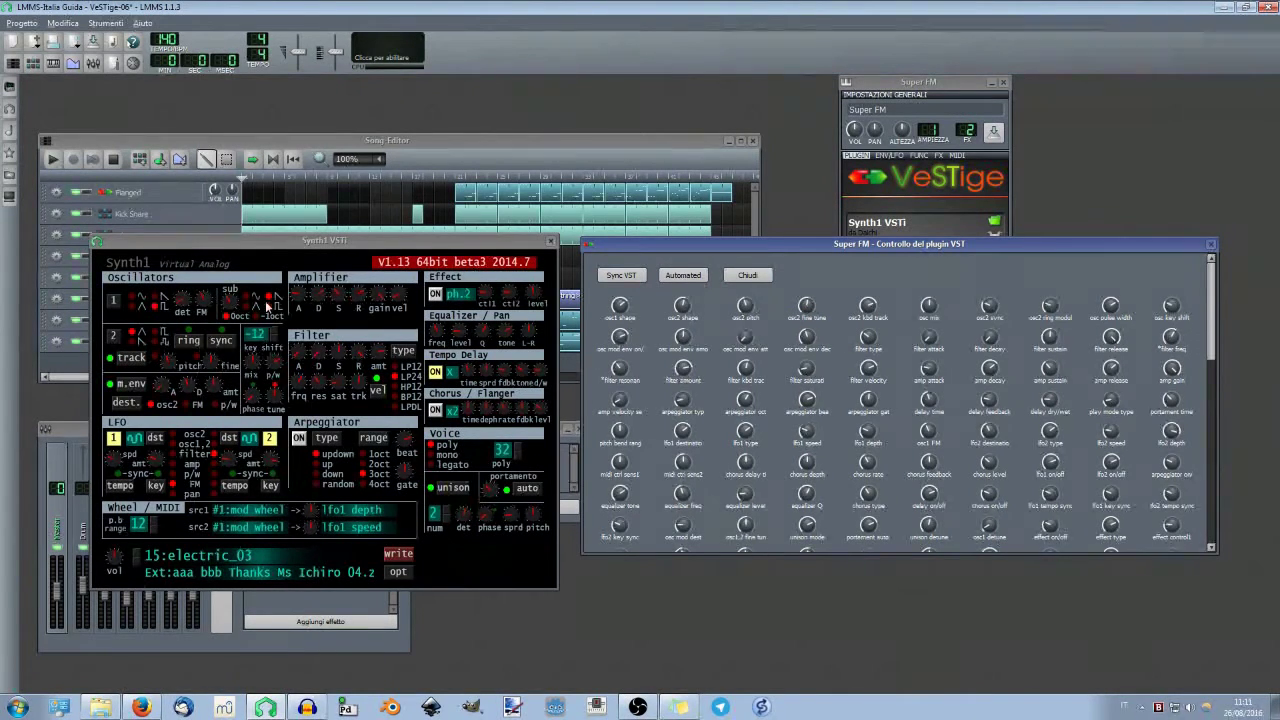
Adjust an oscillator setting in Synth1, sync the control window with the VST, and close the Synth1 interface
click(180, 364)
click(624, 277)
click(550, 241)
drag(752, 244, 848, 219)
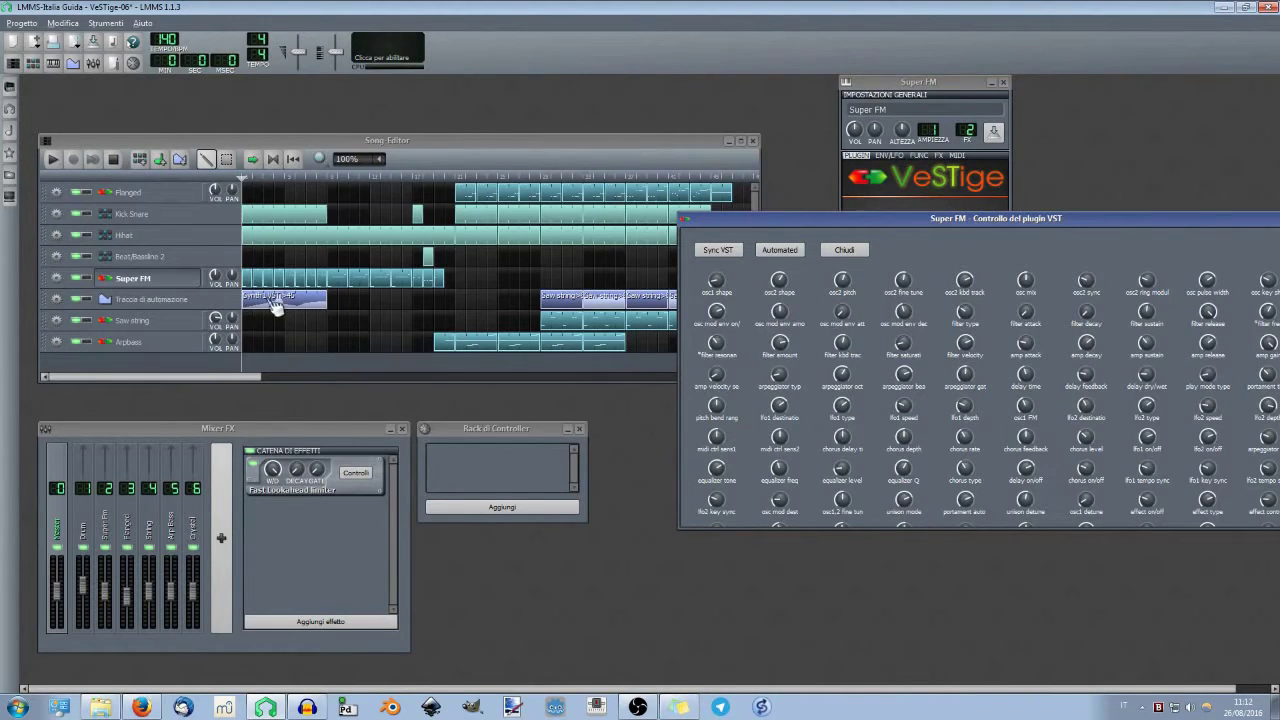
Move the song position to about 6 seconds, solo the automation track, and play while watching the Super FM control knobs
click(284, 176)
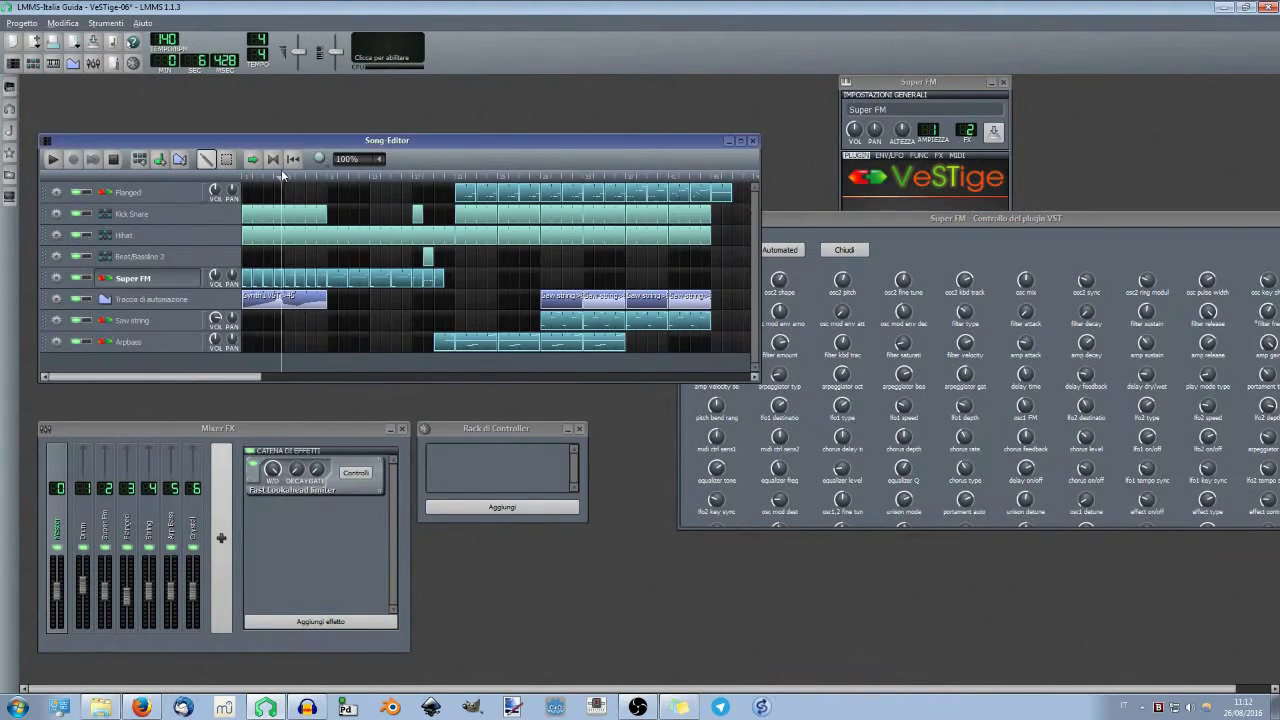
click(88, 299)
key(space)
drag(1061, 220, 1036, 215)
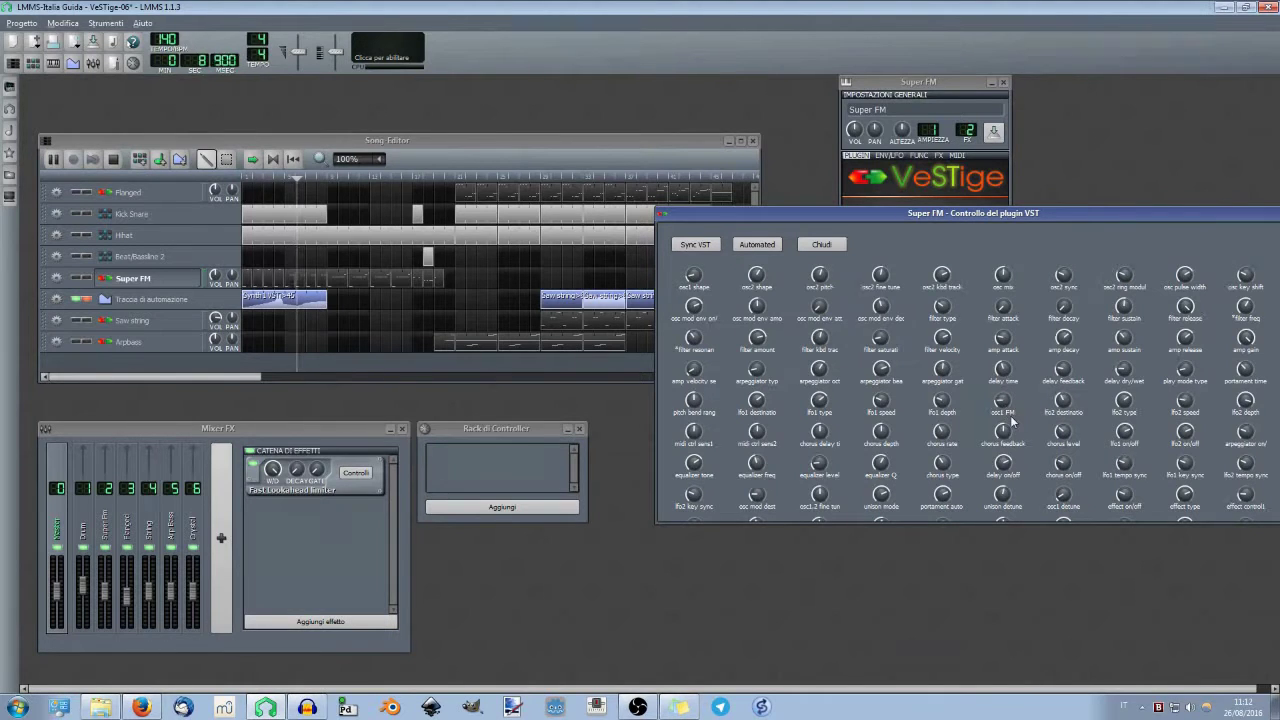
Show the Synth1 interface below the Song Editor and replay the automation from near the song's start to watch its knobs
click(957, 95)
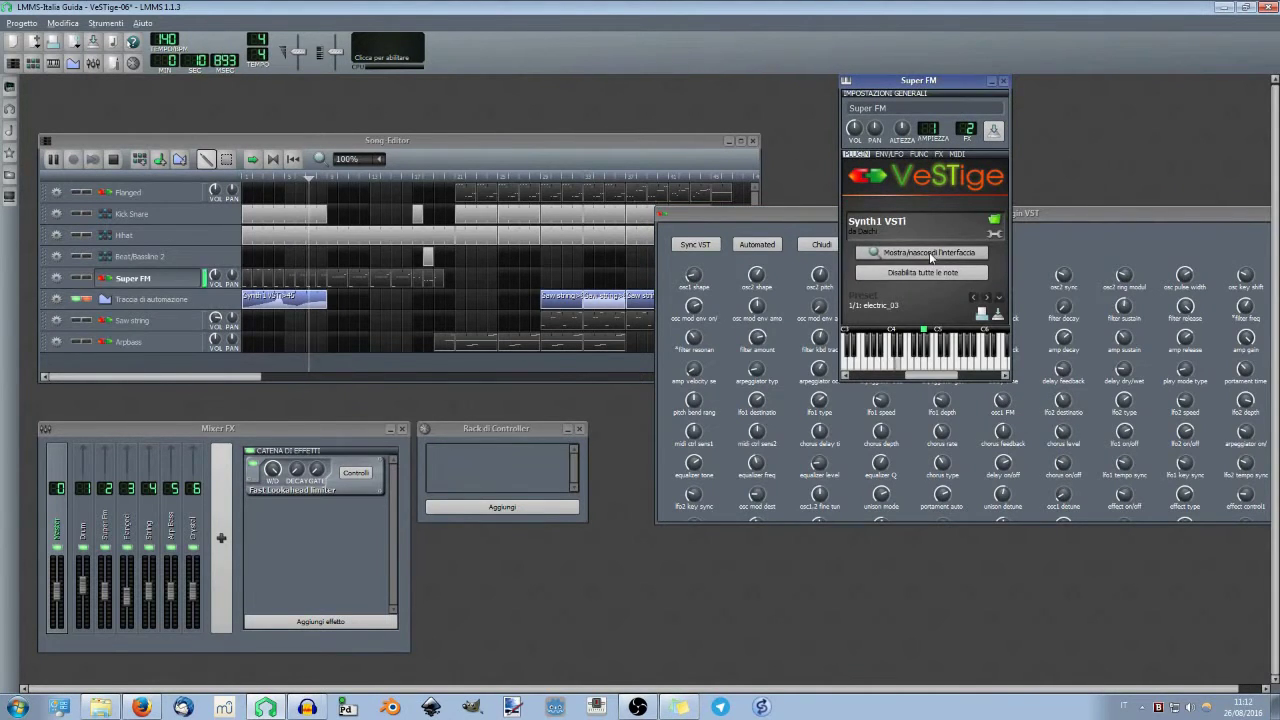
click(922, 252)
drag(531, 242, 851, 345)
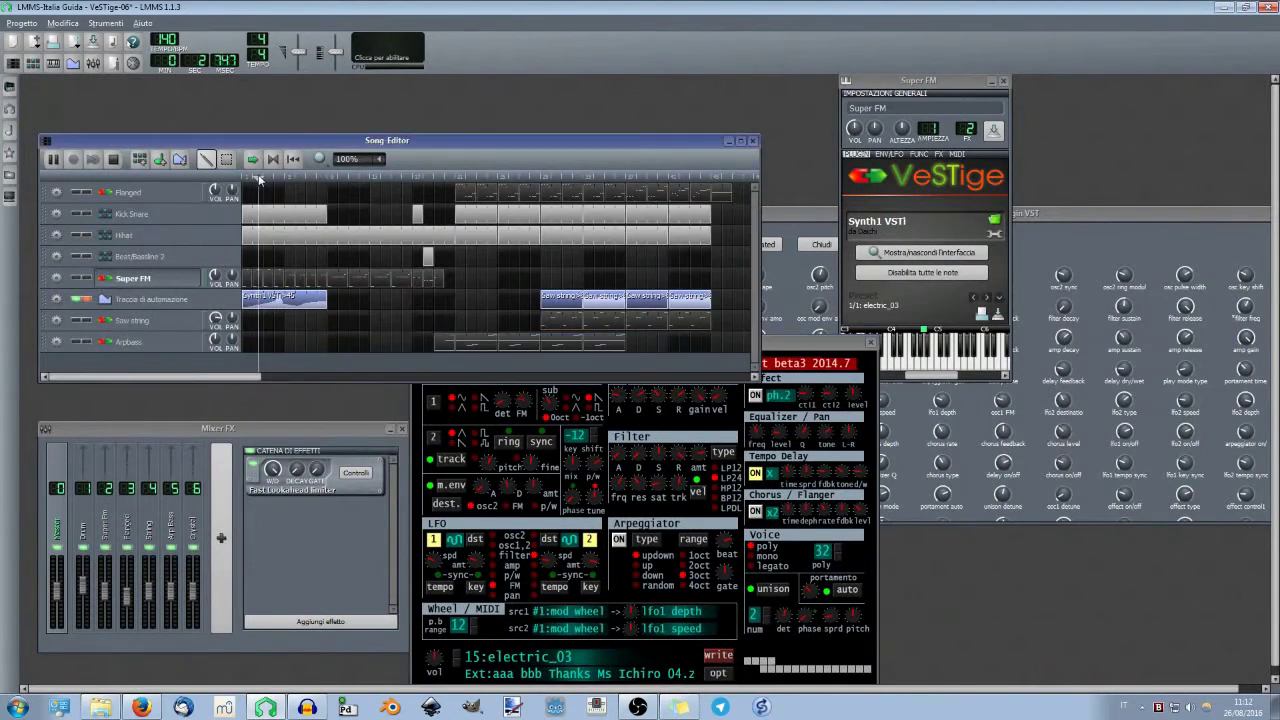
click(851, 345)
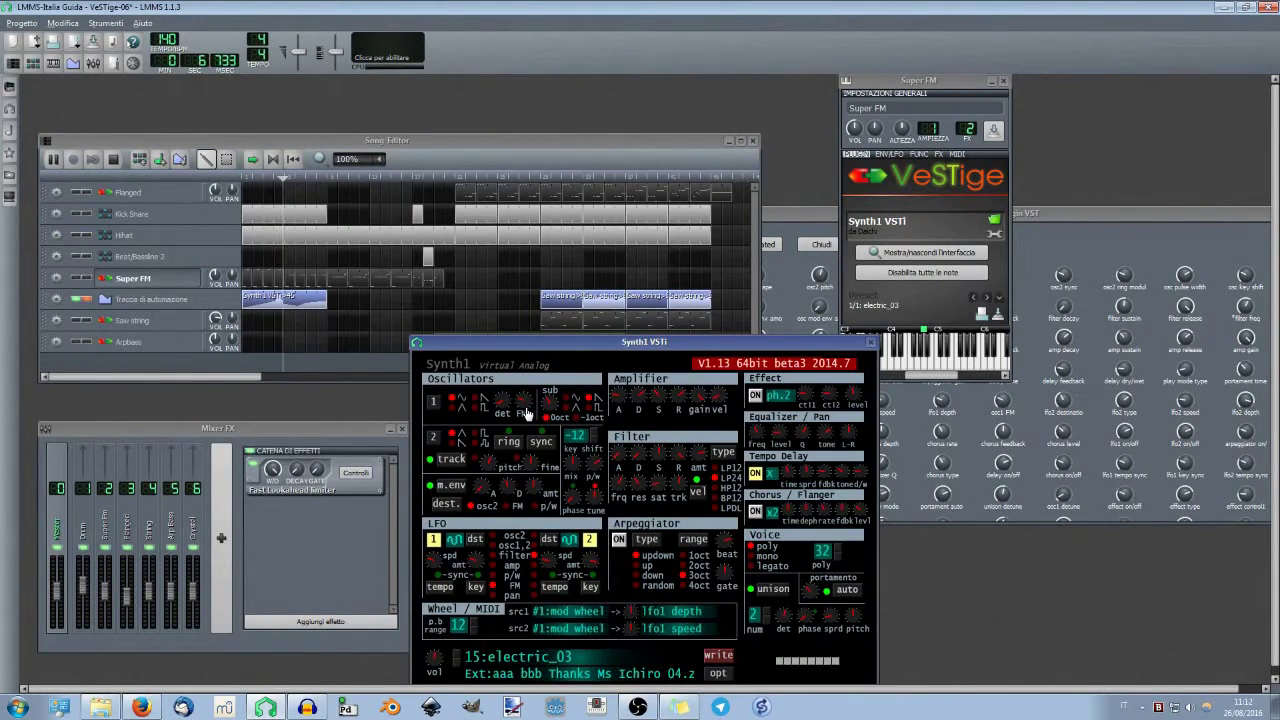
Close the Synth1 interface and the Super FM instrument window, and reposition the VST plugin control window fully in view
click(871, 342)
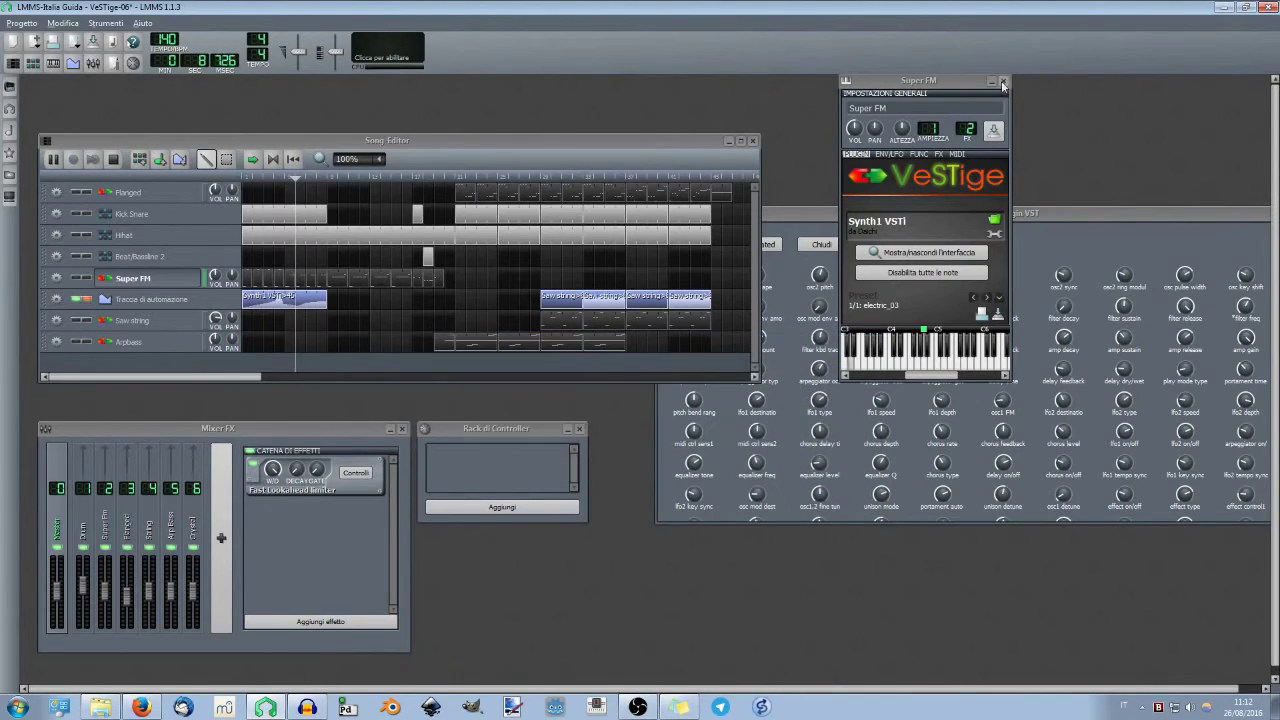
click(1005, 81)
drag(886, 206, 834, 166)
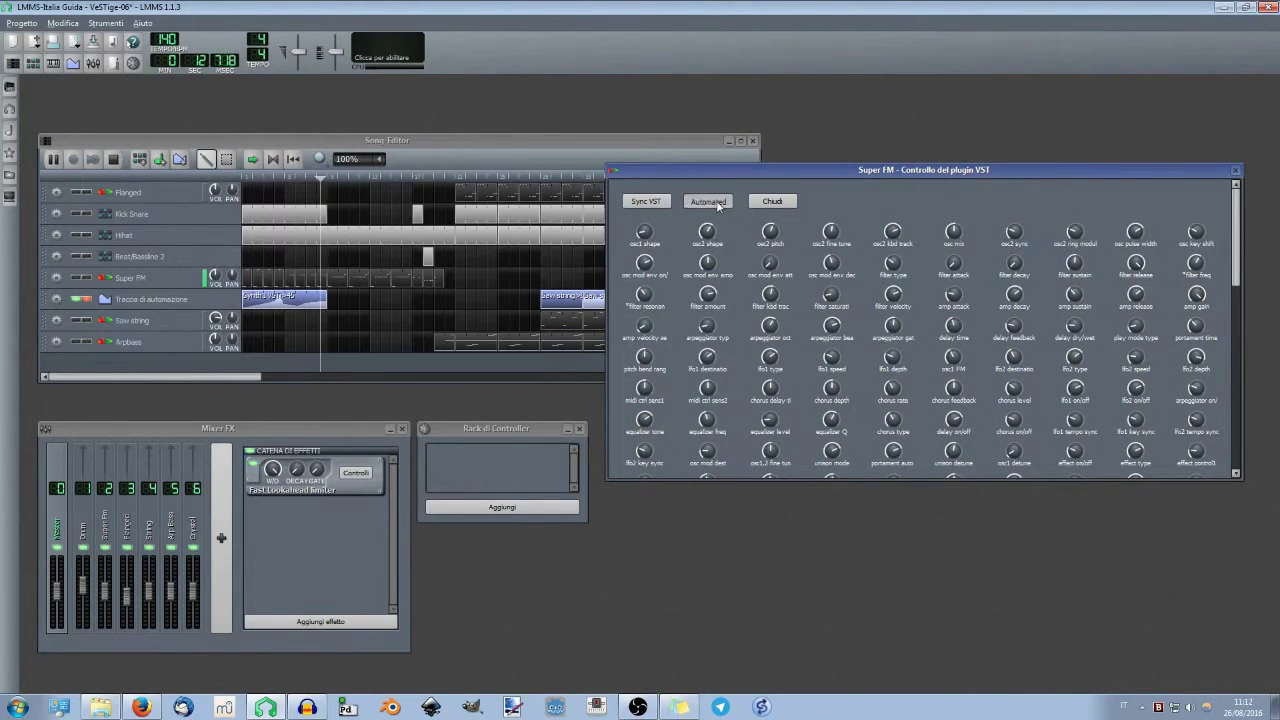
Stop playback and turn off solo on the automation track
key(space)
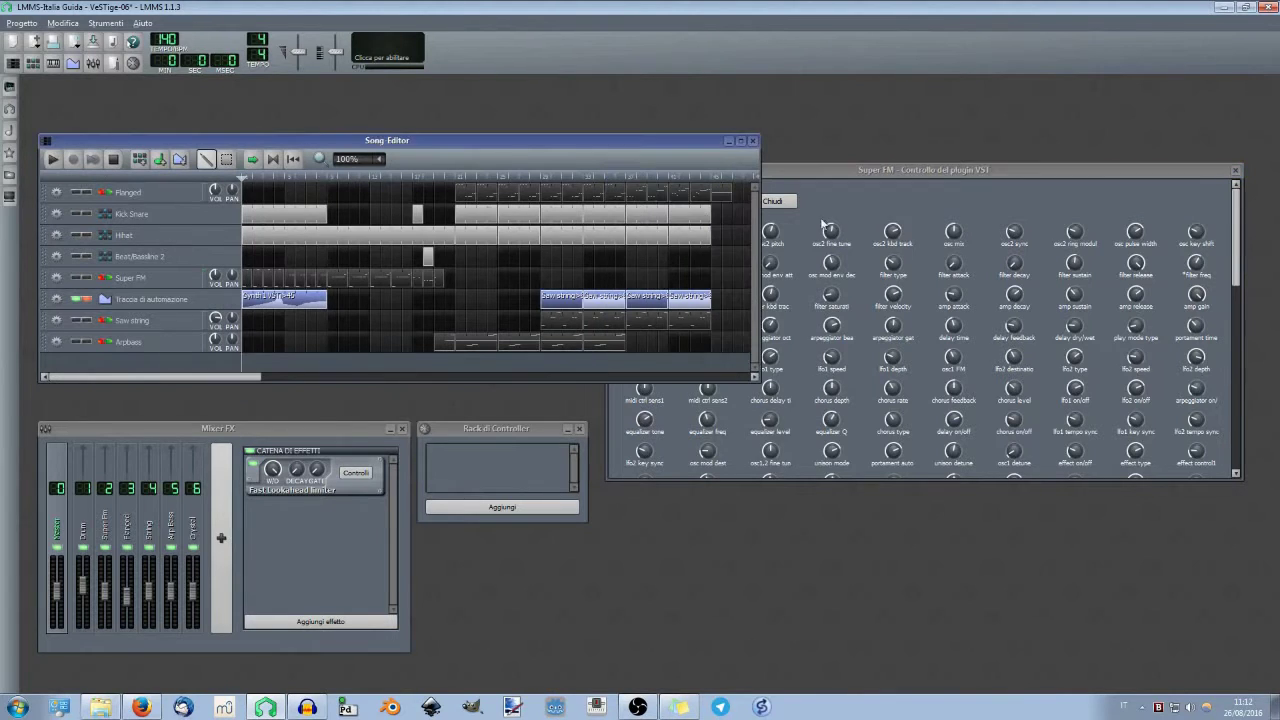
click(781, 174)
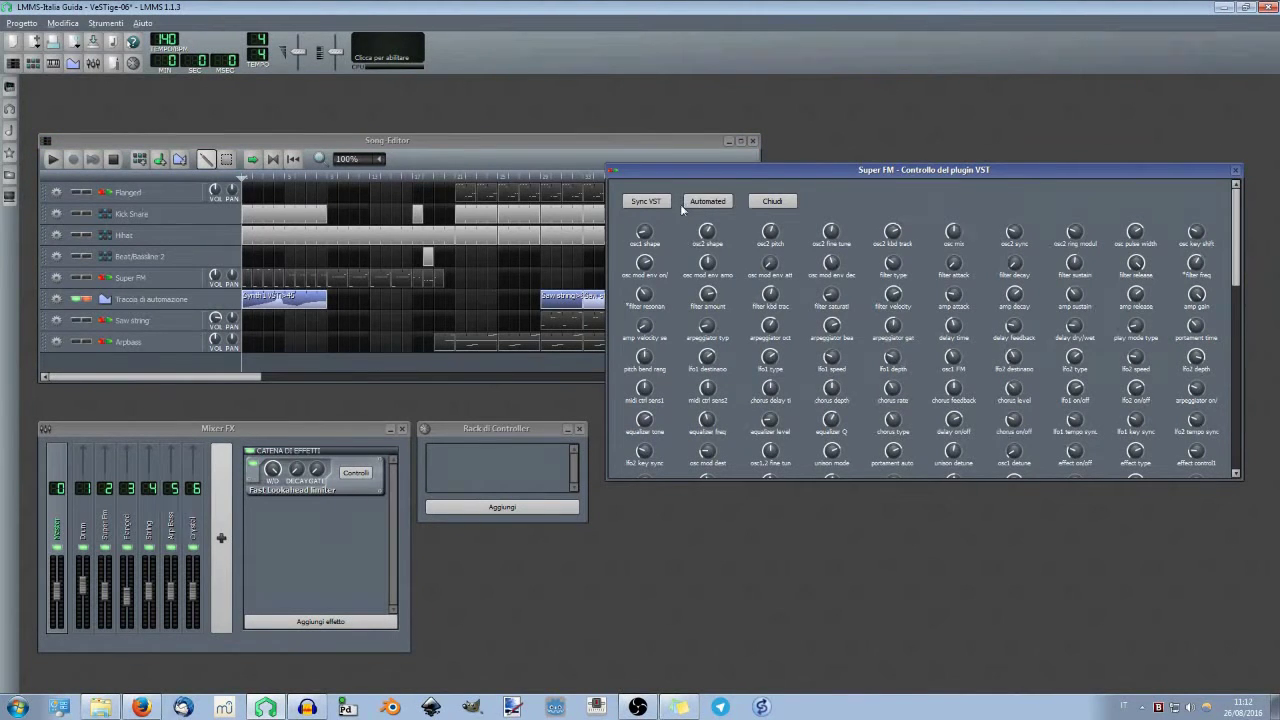
click(90, 300)
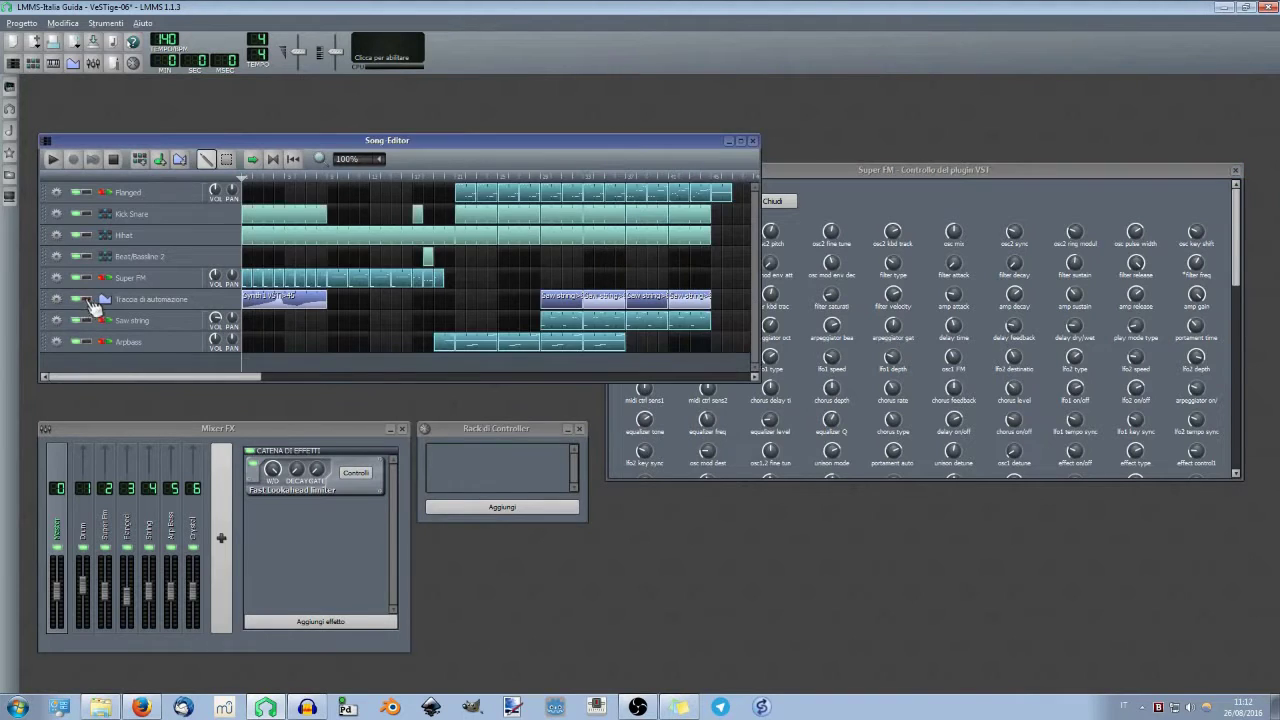
Bring the Super FM plugin control window forward, point out its automated-controls filter, and close the window
click(861, 174)
click(722, 201)
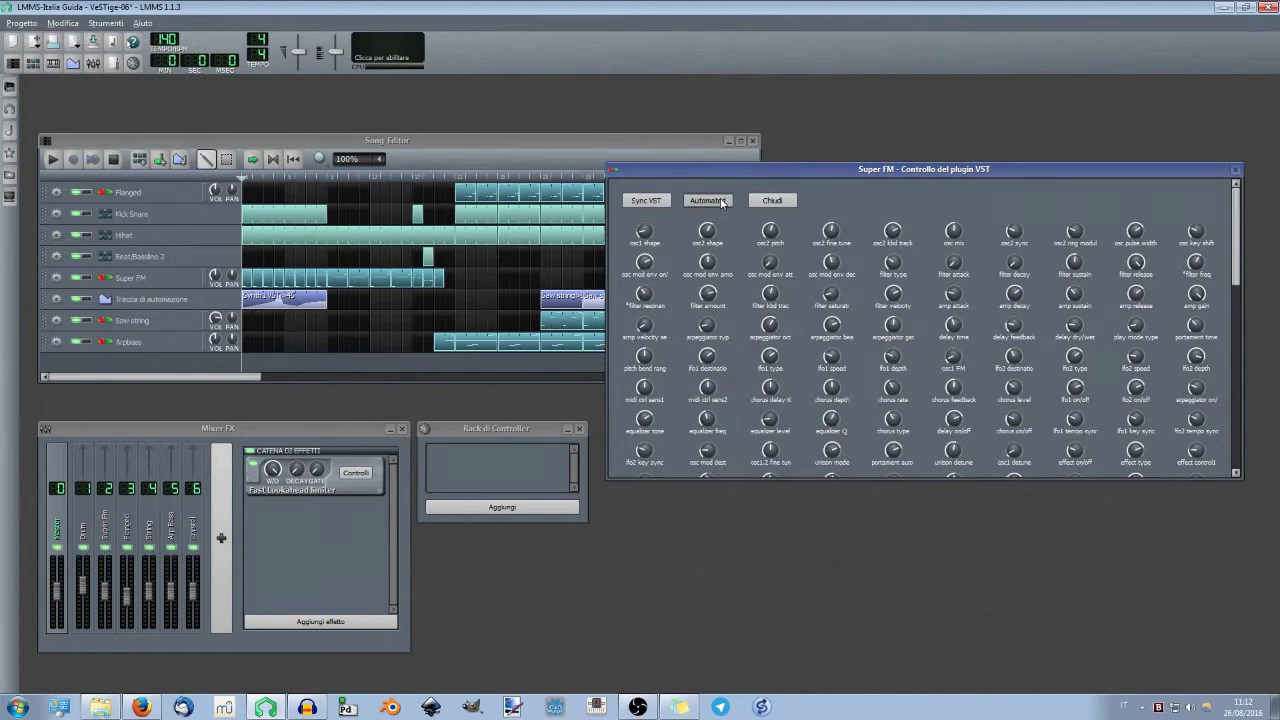
click(1236, 170)
Open the Saw string instrument, examine the SuperWave P8 controls in its VST plugin control window, and close that control window
click(170, 322)
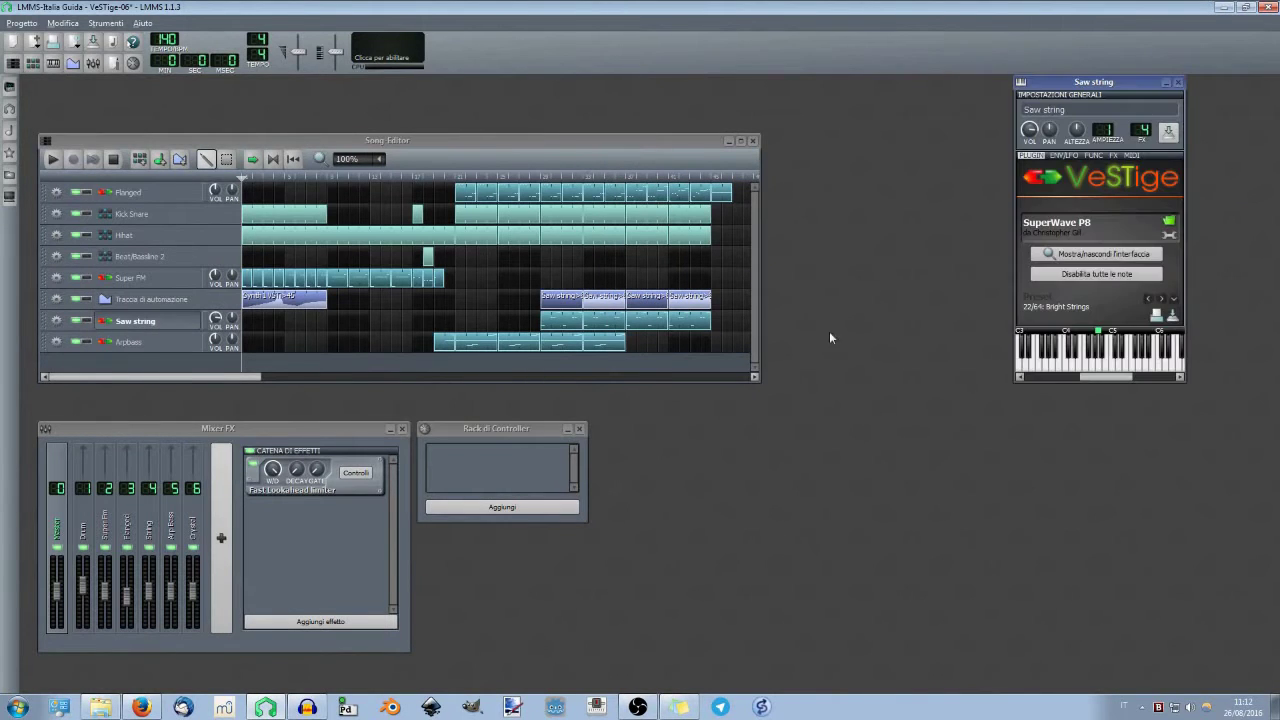
click(1096, 253)
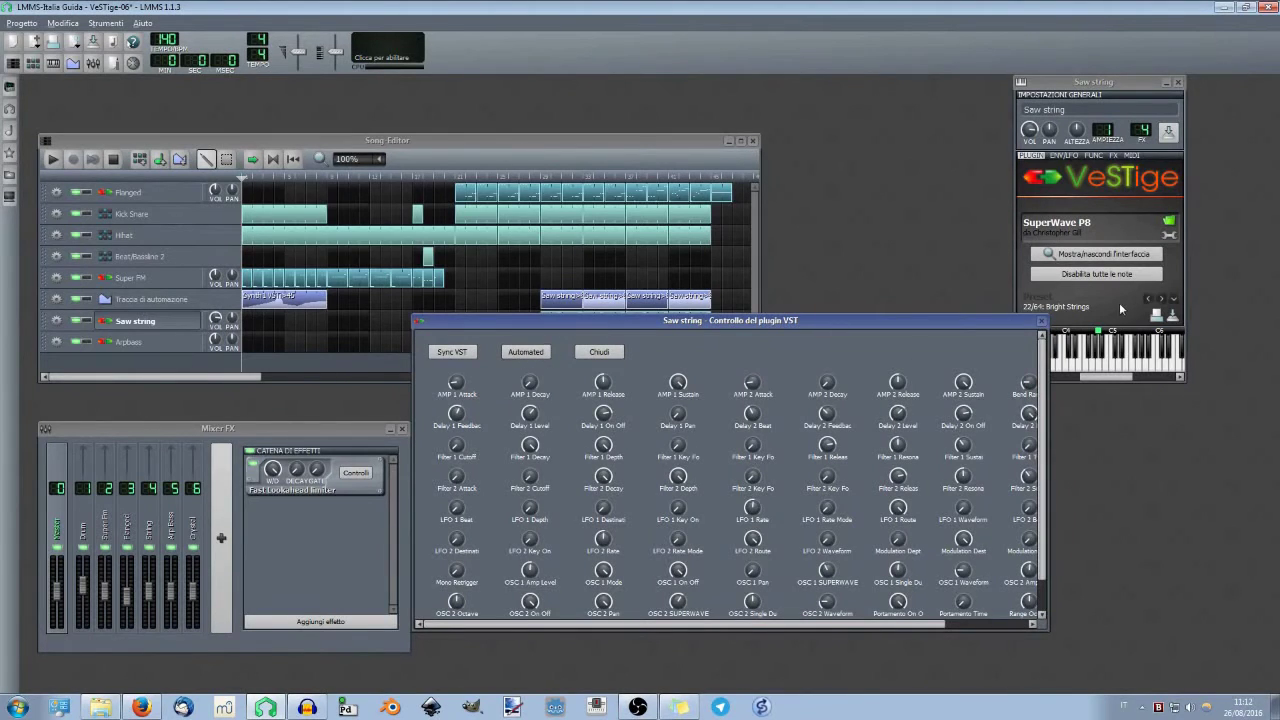
drag(932, 622, 1038, 400)
click(1041, 321)
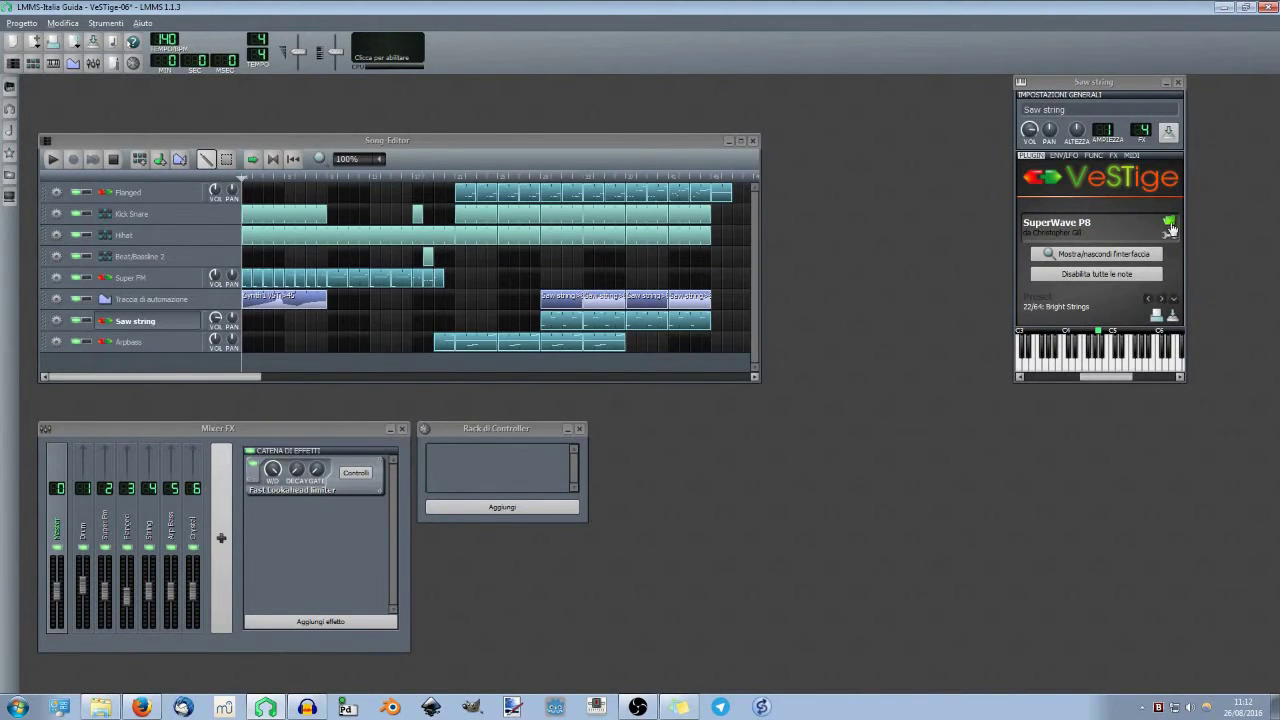
Move the Saw string window over the Song Editor and try to replace its synth with IL Autogun.dll, retrying after the failed load
drag(1116, 85, 711, 241)
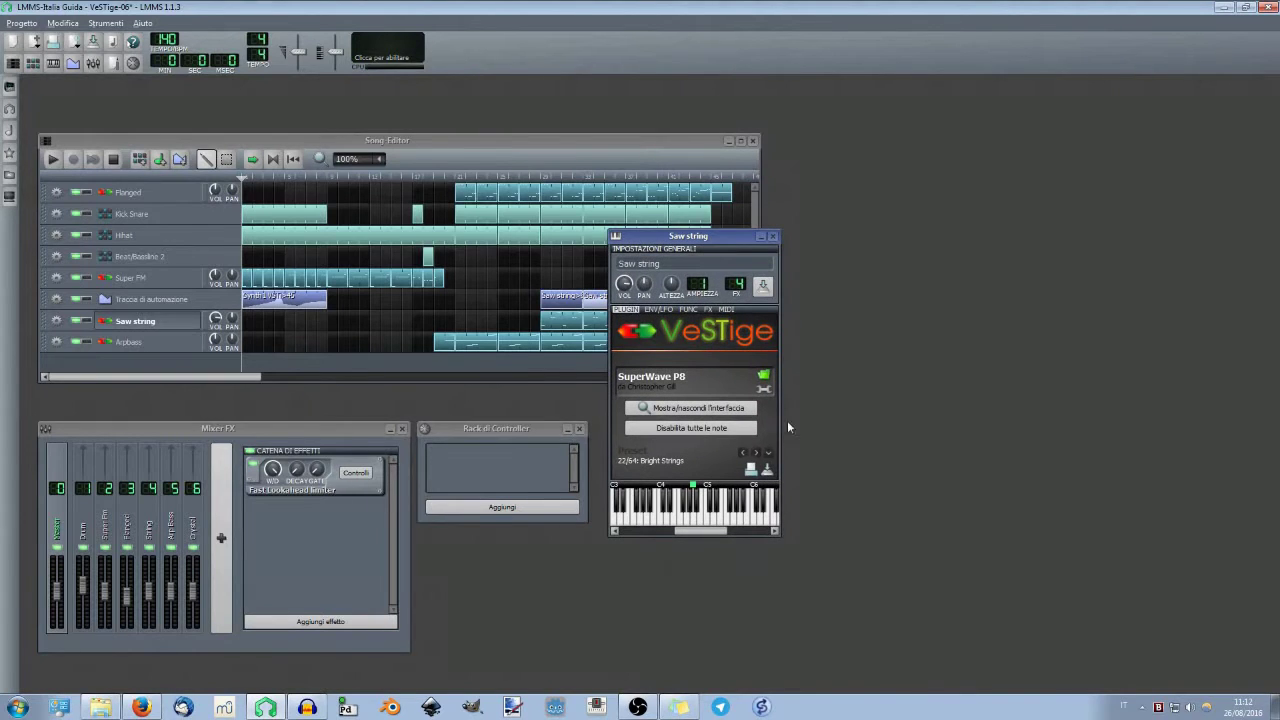
click(763, 376)
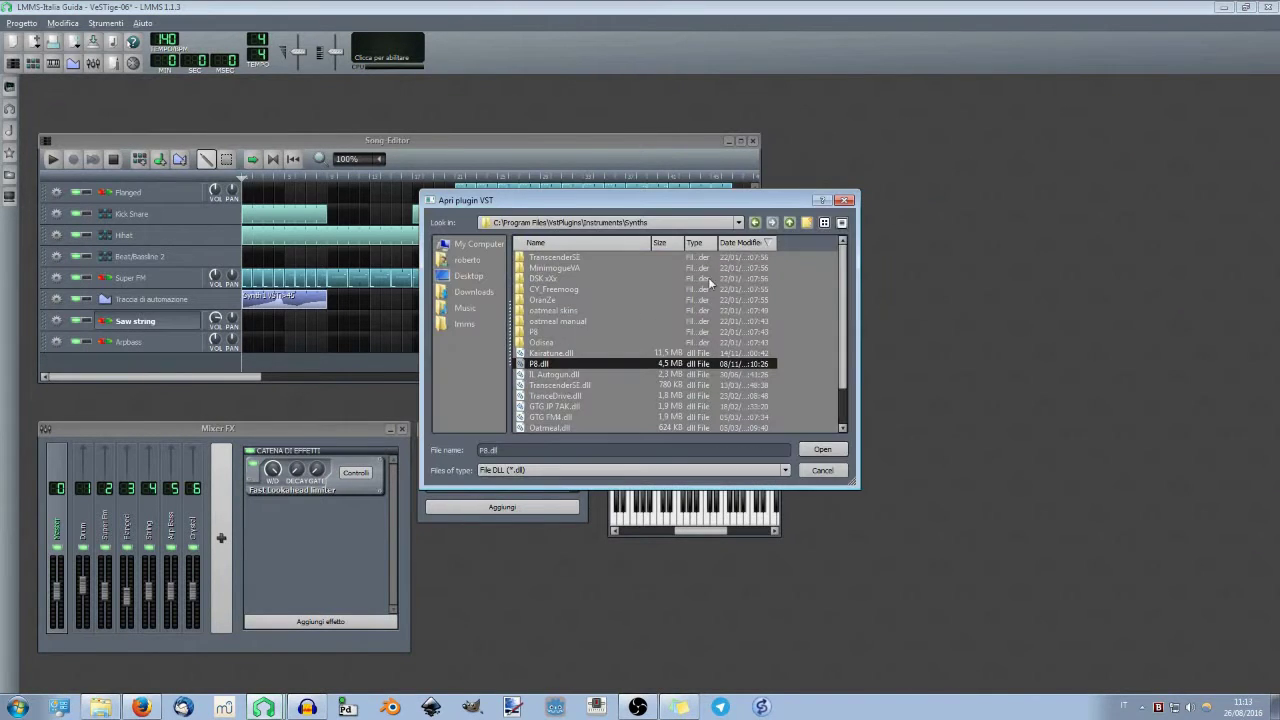
drag(579, 200, 663, 175)
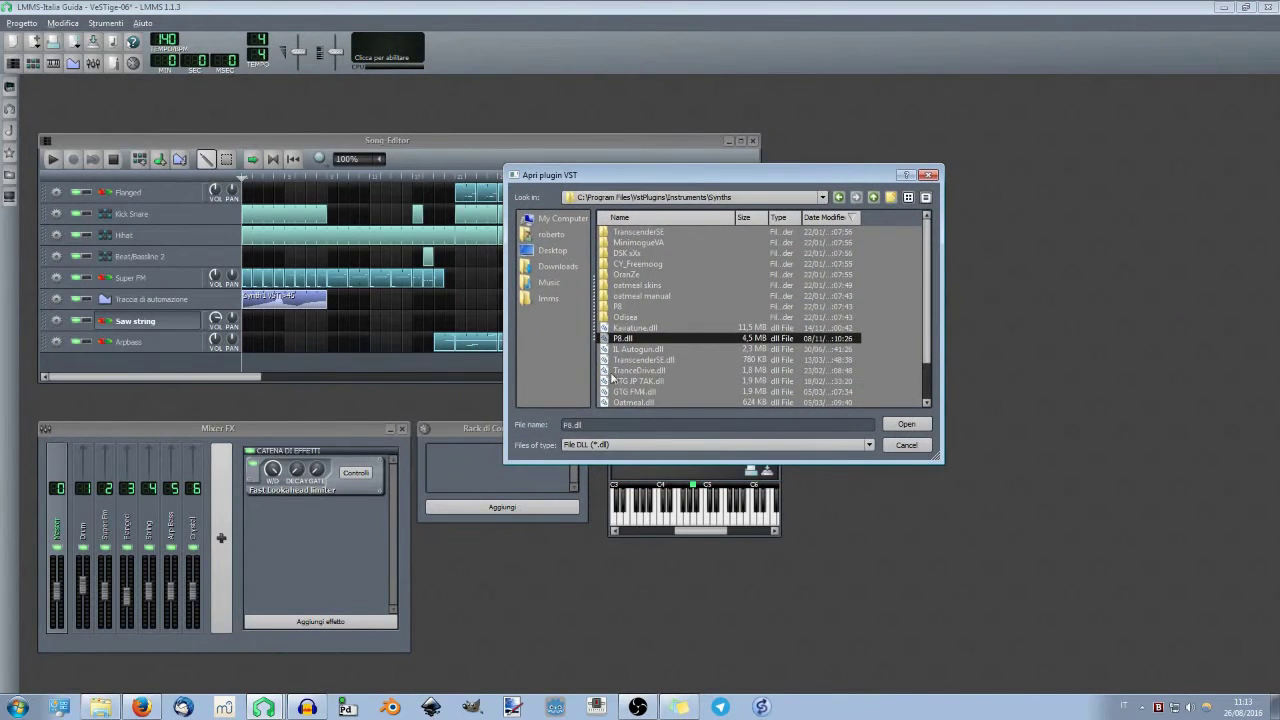
click(638, 350)
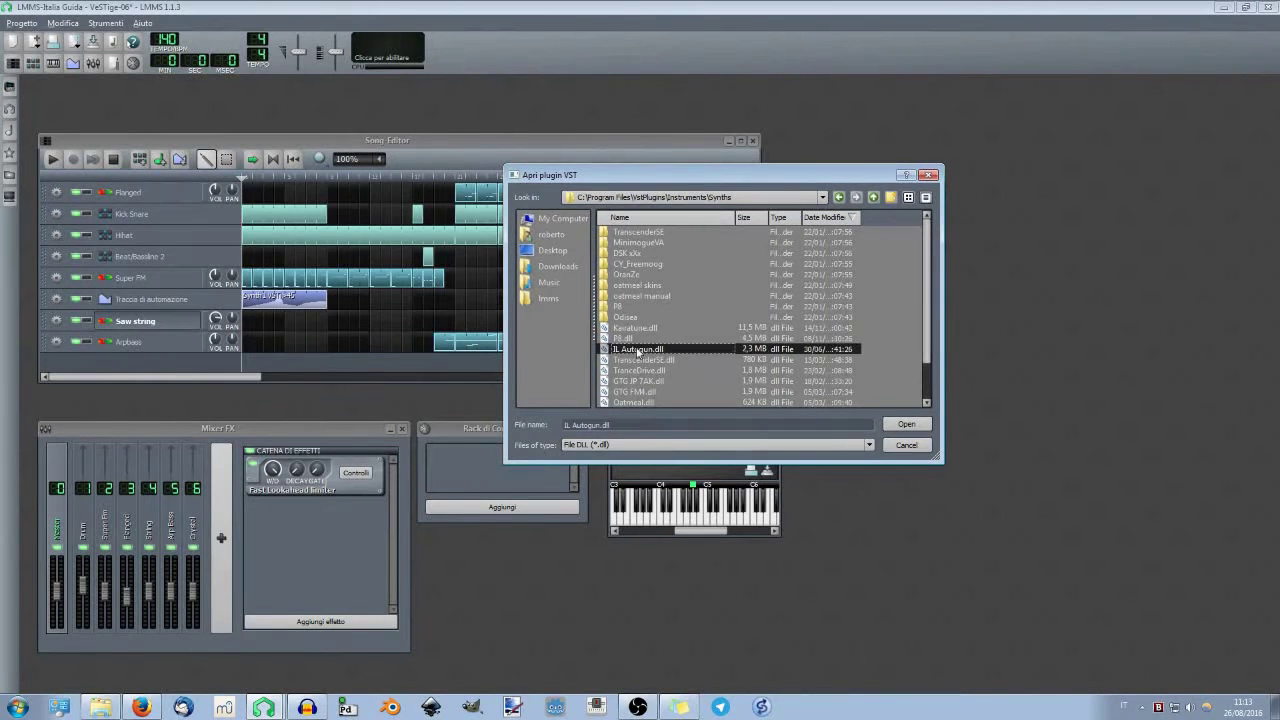
click(910, 425)
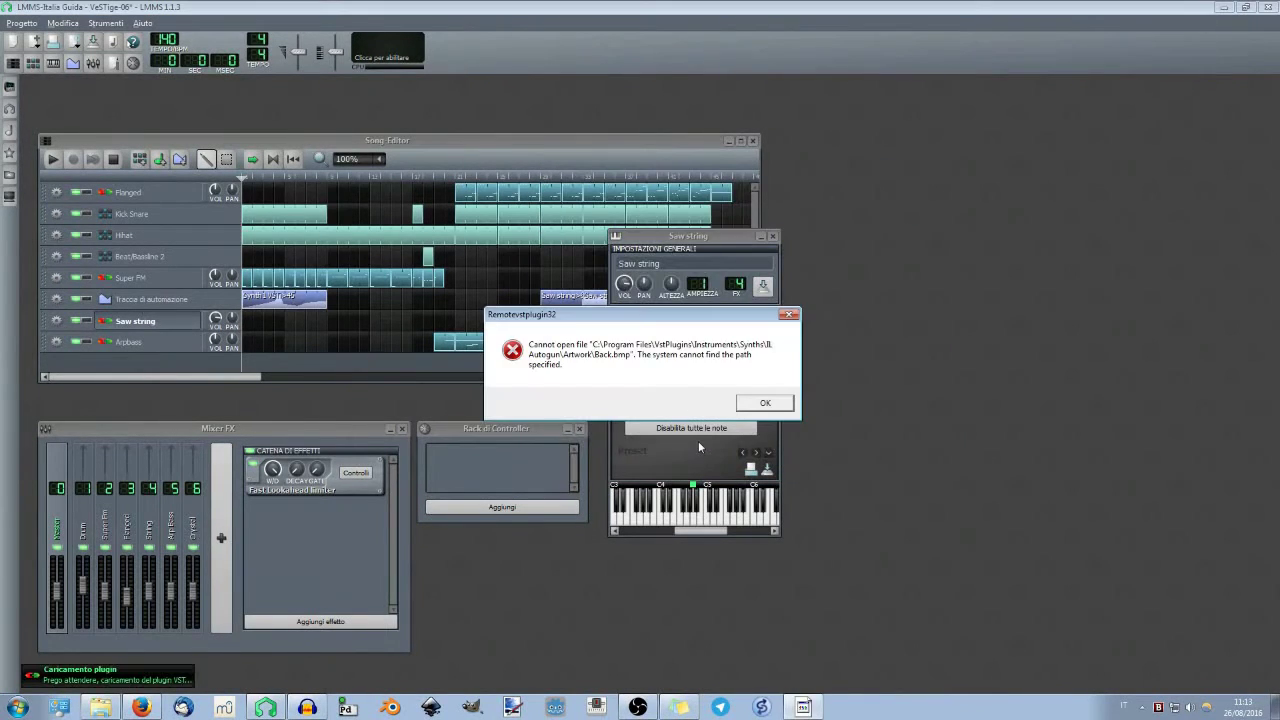
click(765, 403)
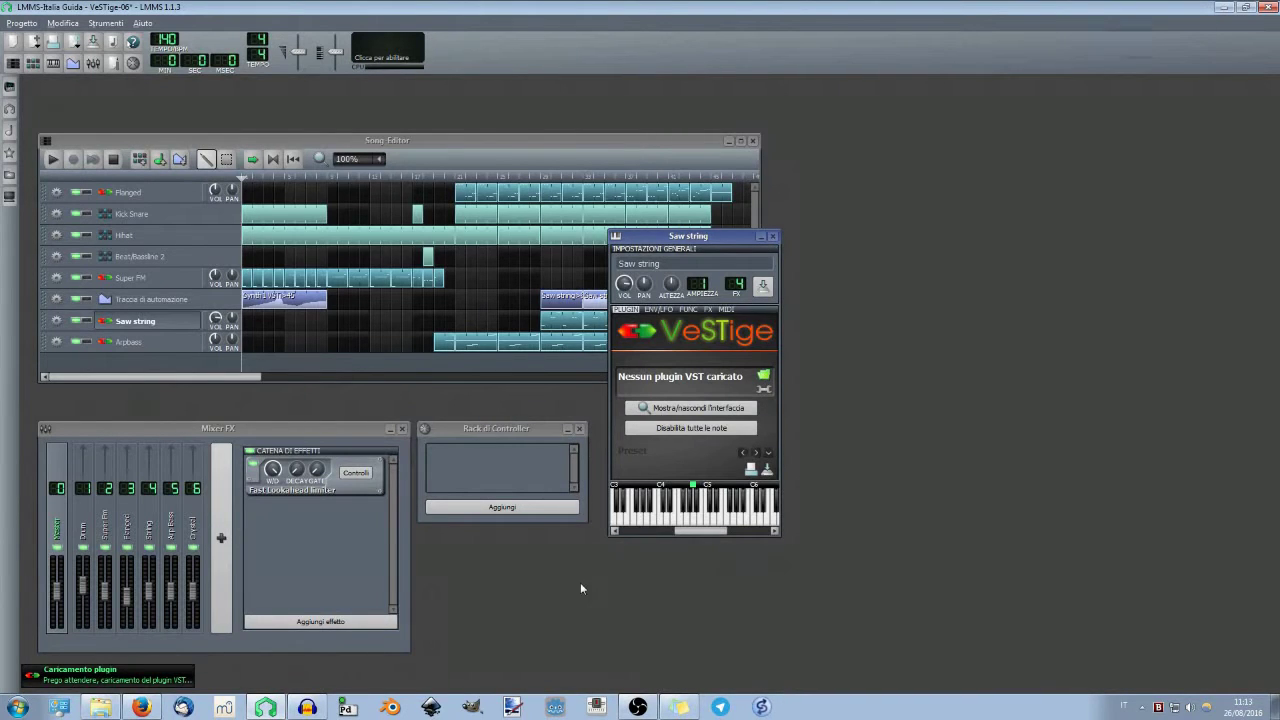
click(600, 367)
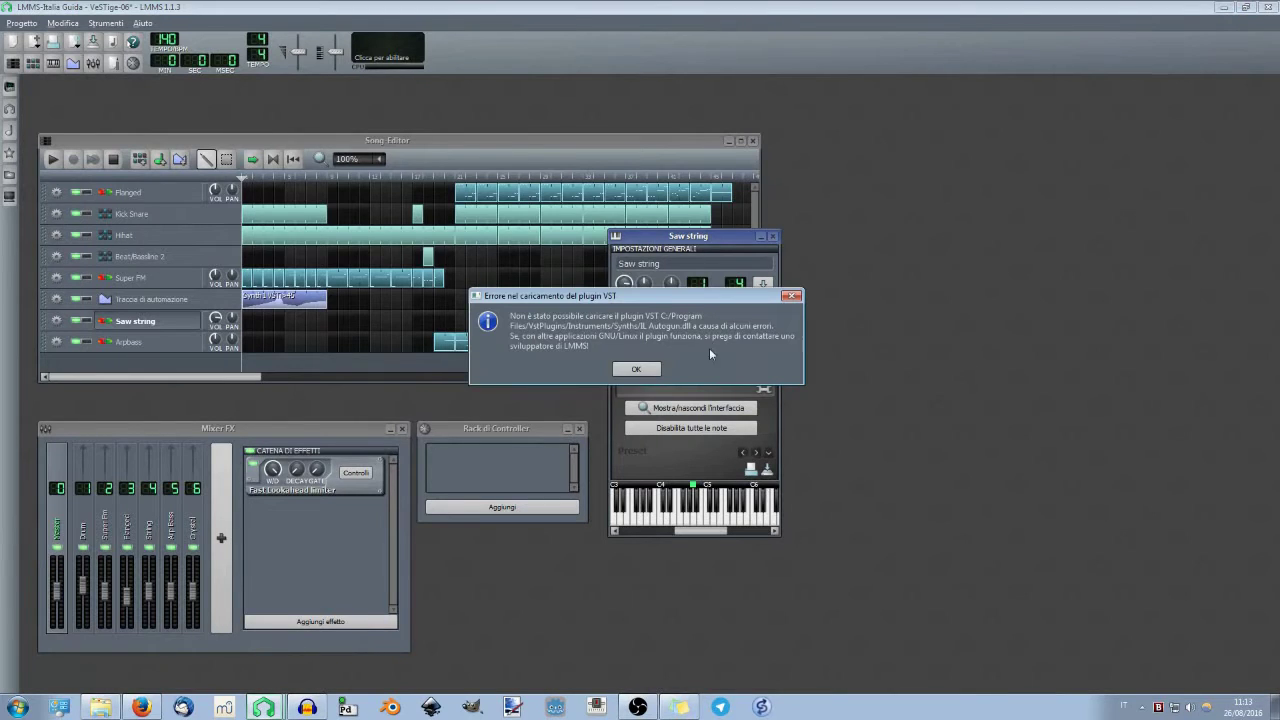
click(634, 369)
click(764, 376)
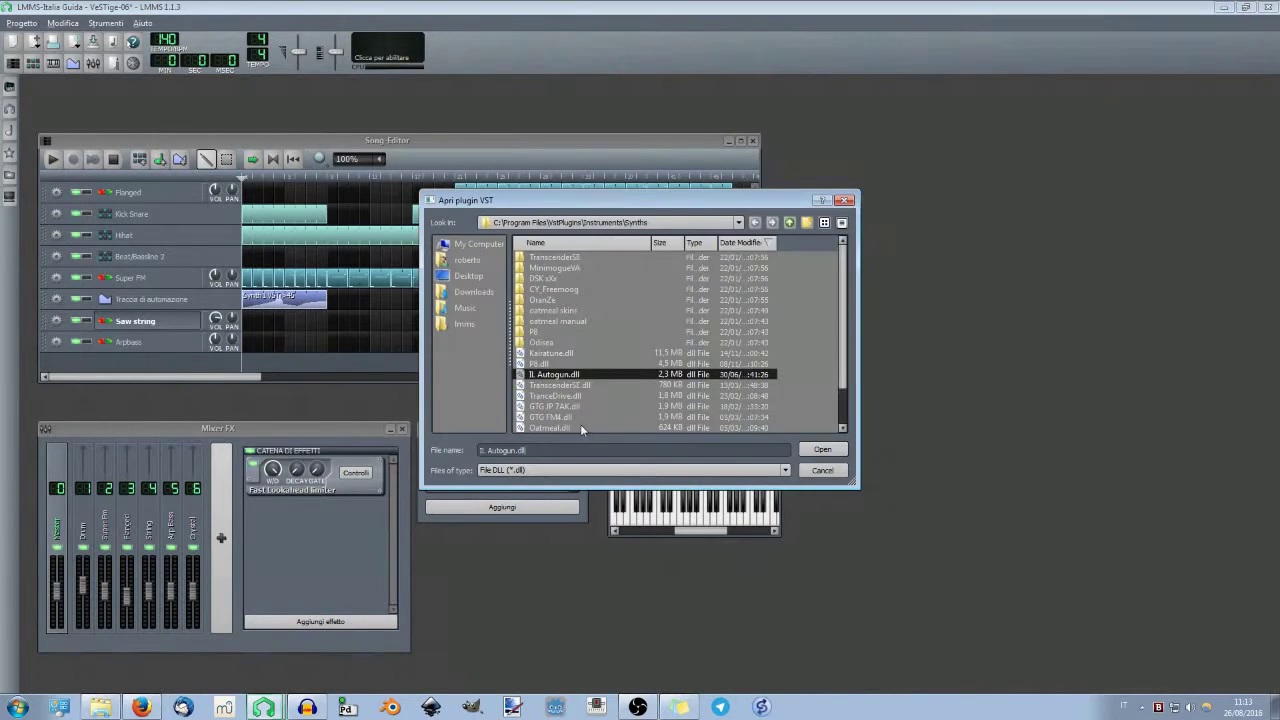
click(822, 449)
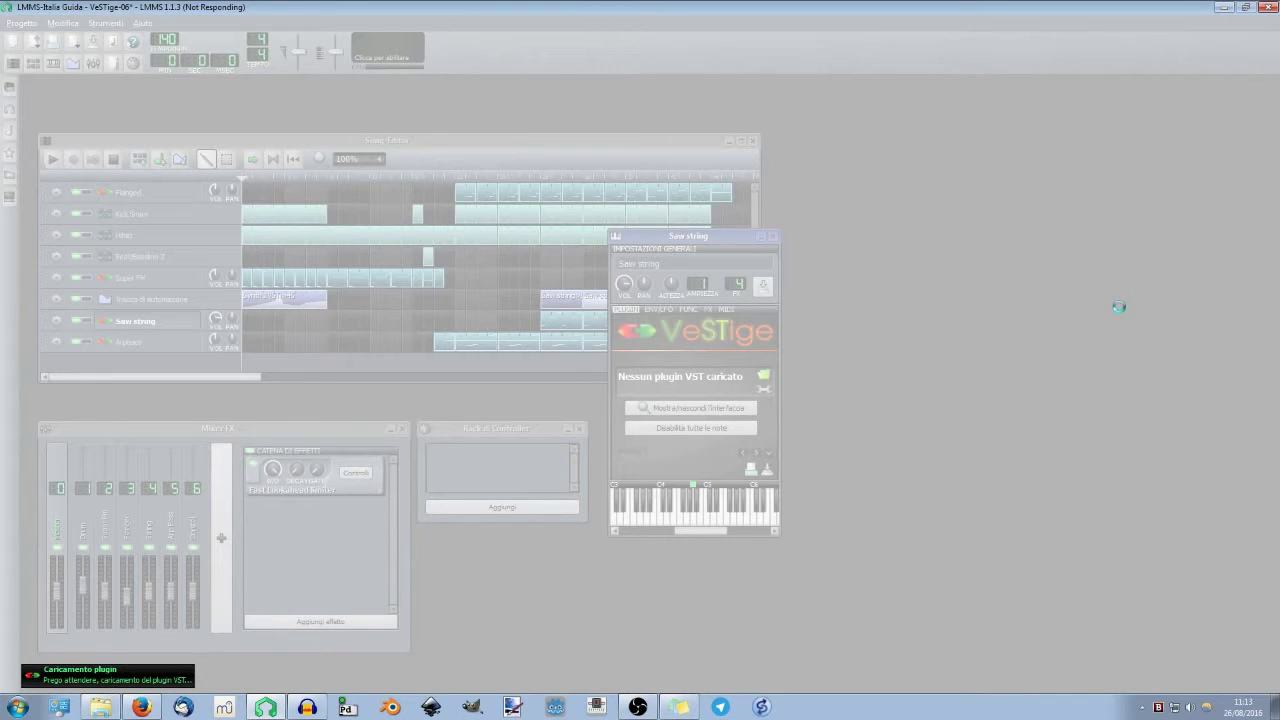
Close the unresponsive LMMS, relaunch it, and decline recovering the project from the previous session
click(1268, 8)
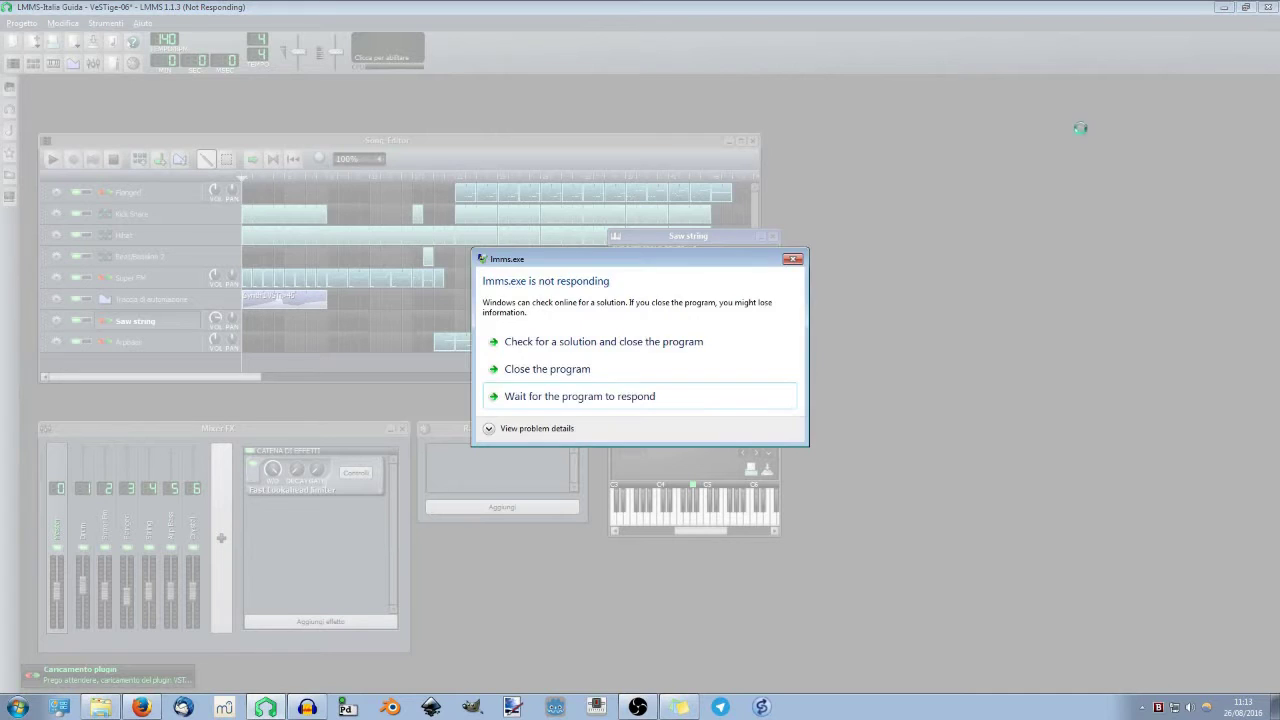
click(560, 369)
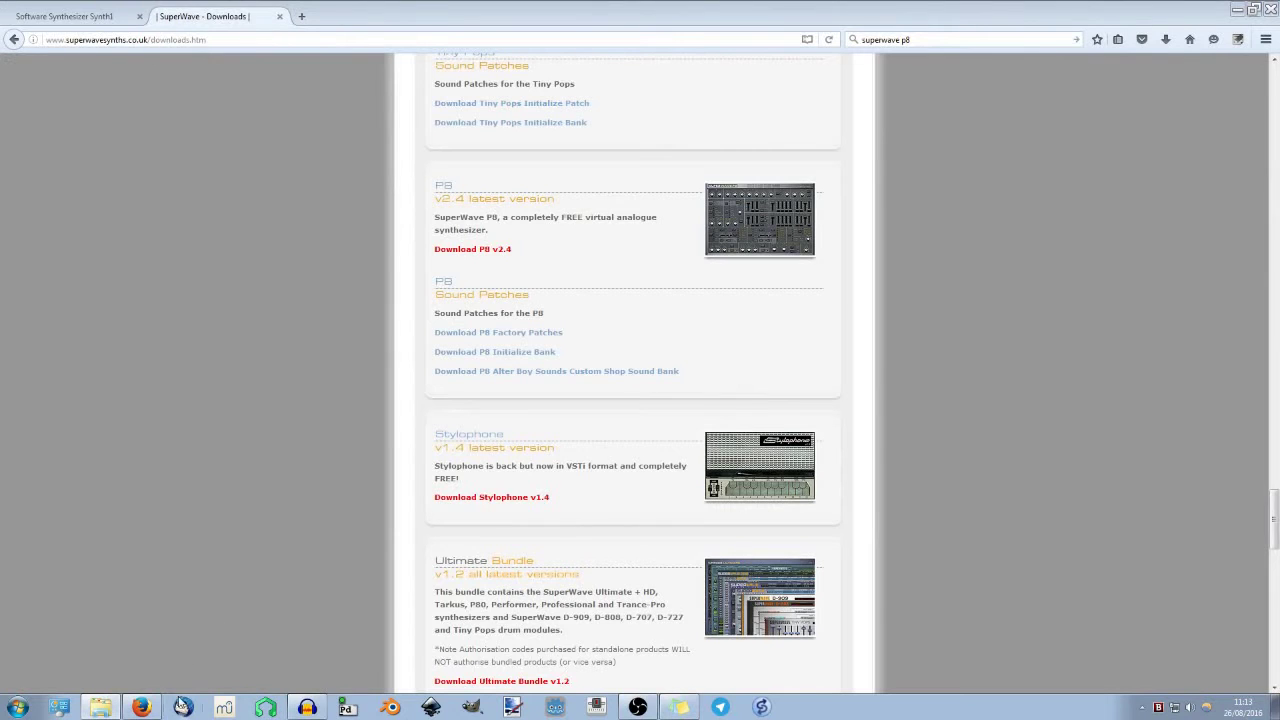
click(263, 707)
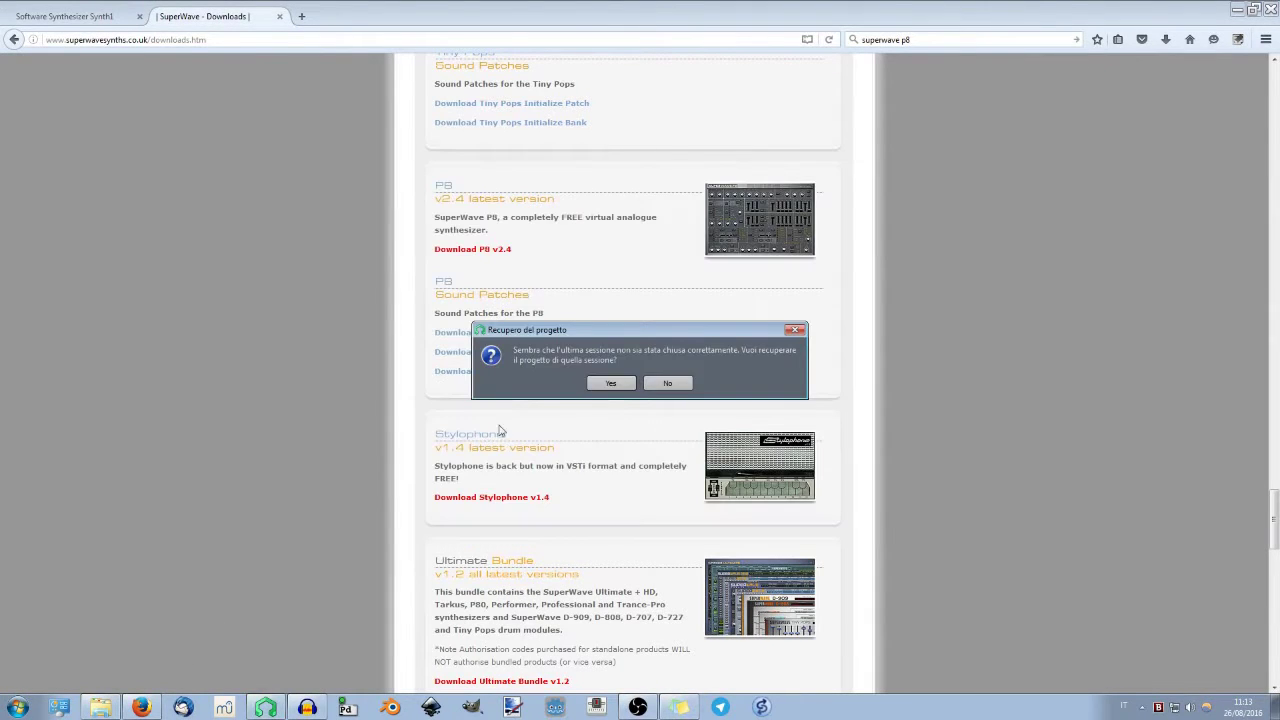
click(668, 384)
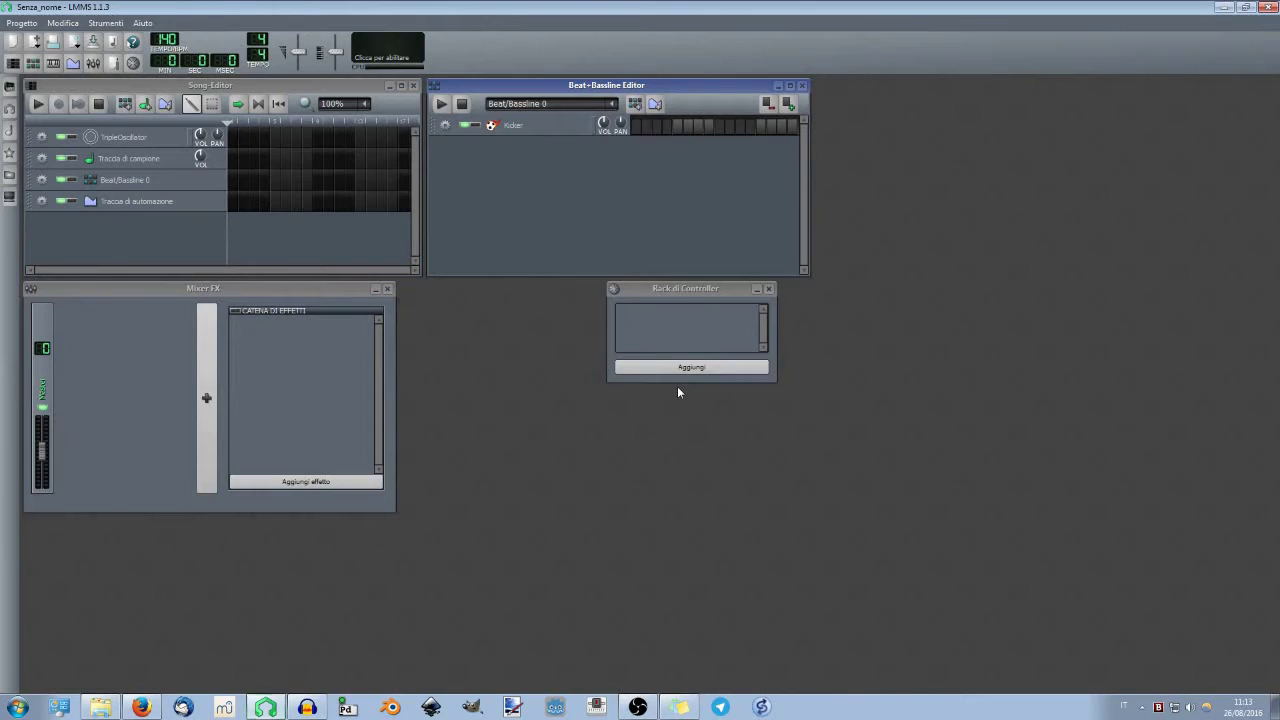
Add a VeSTige instrument track to the Song Editor and load Kairatune.dll from the VstPlugins Instruments folders
click(10, 92)
drag(98, 464, 300, 228)
click(1143, 222)
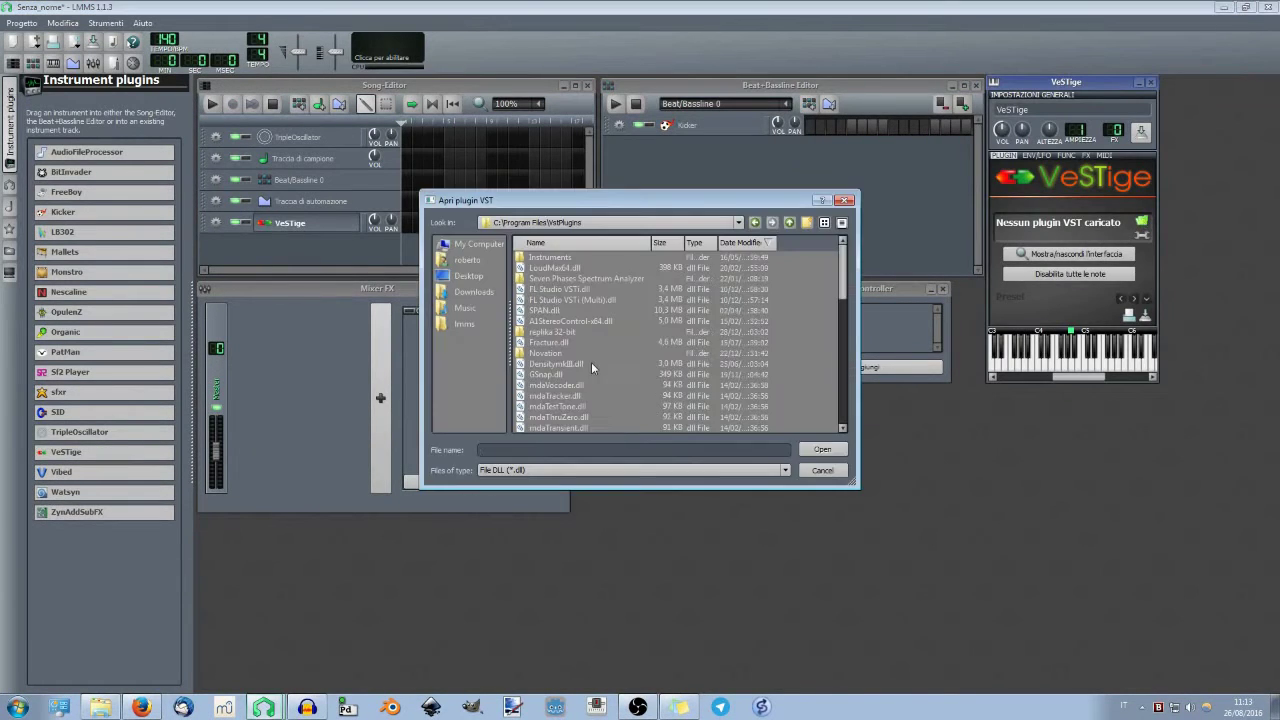
double_click(547, 254)
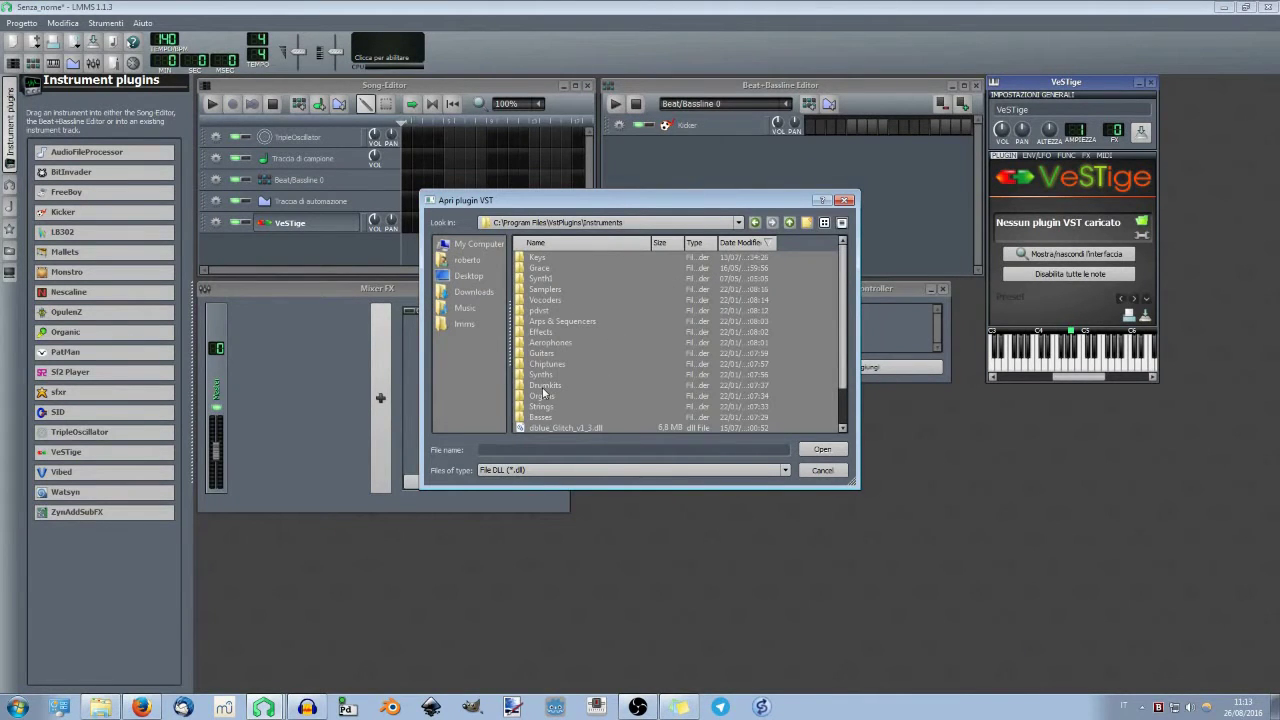
scroll(546, 377, down, 2)
click(549, 352)
click(822, 449)
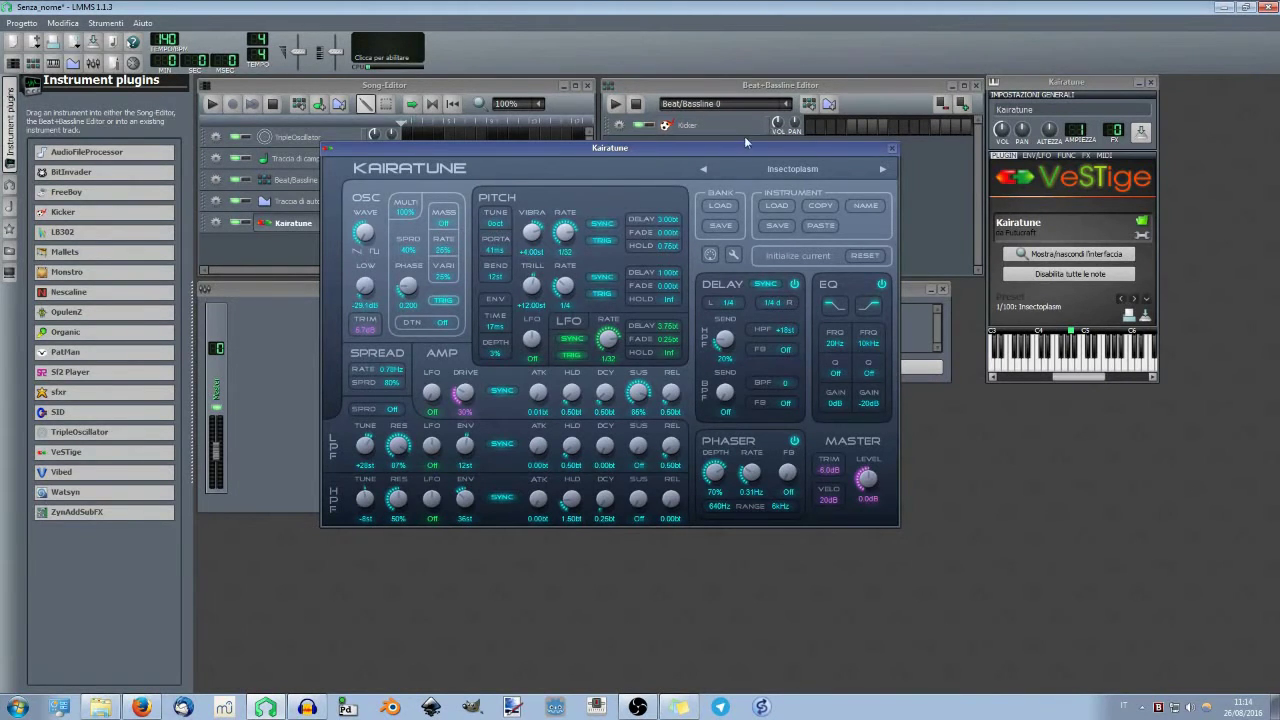
Arrange the Kairatune interface and its VeSTige instrument window side by side and play a note on the piano keyboard
drag(740, 147, 728, 174)
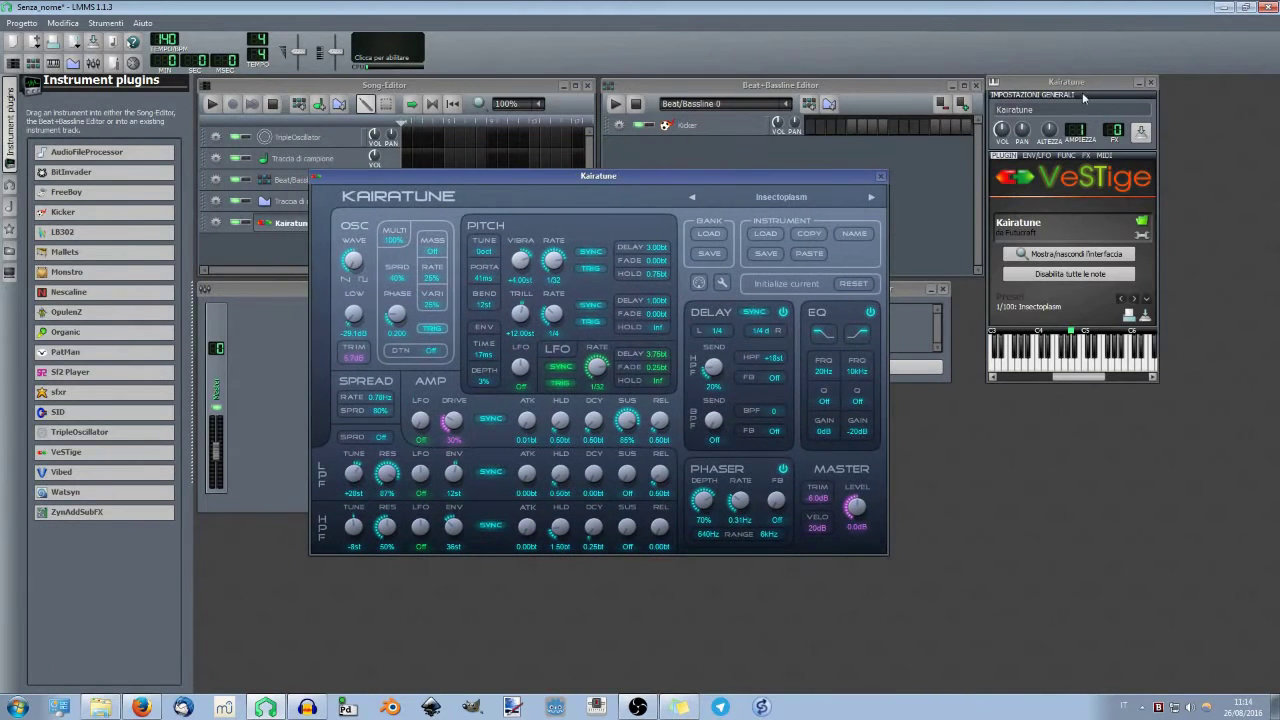
drag(1073, 85, 989, 178)
drag(978, 180, 984, 179)
drag(850, 177, 831, 175)
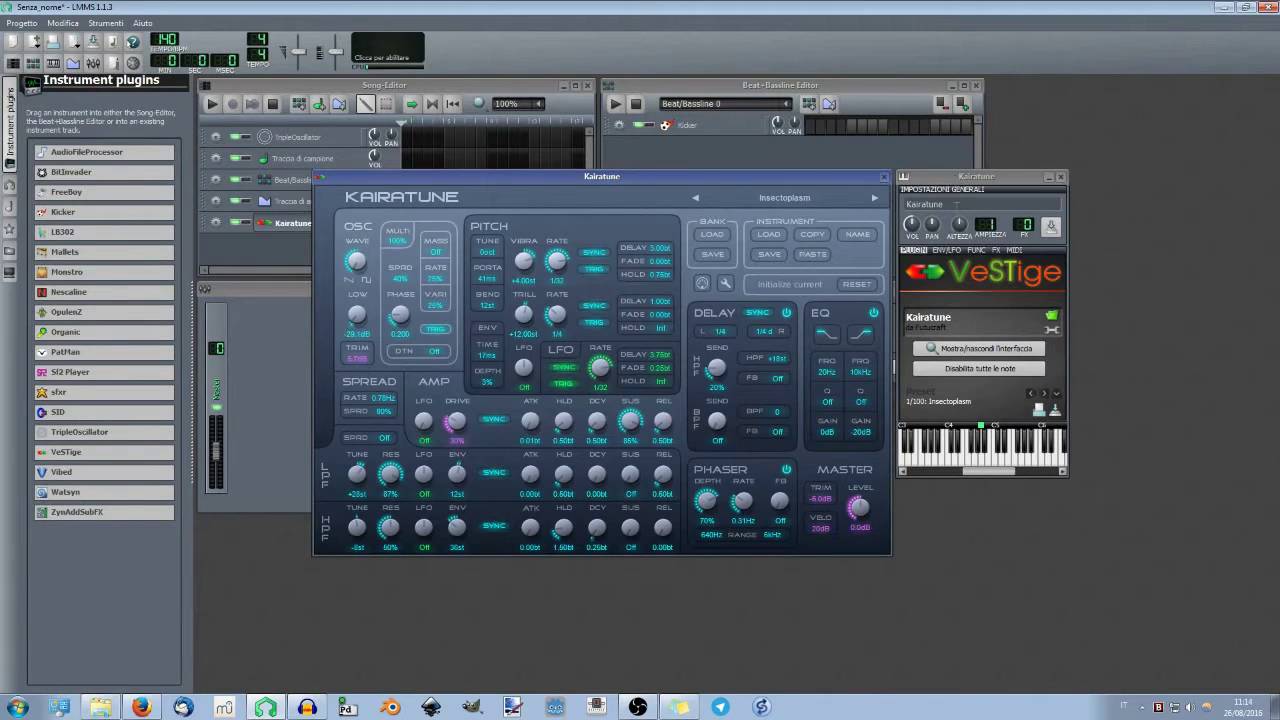
click(984, 462)
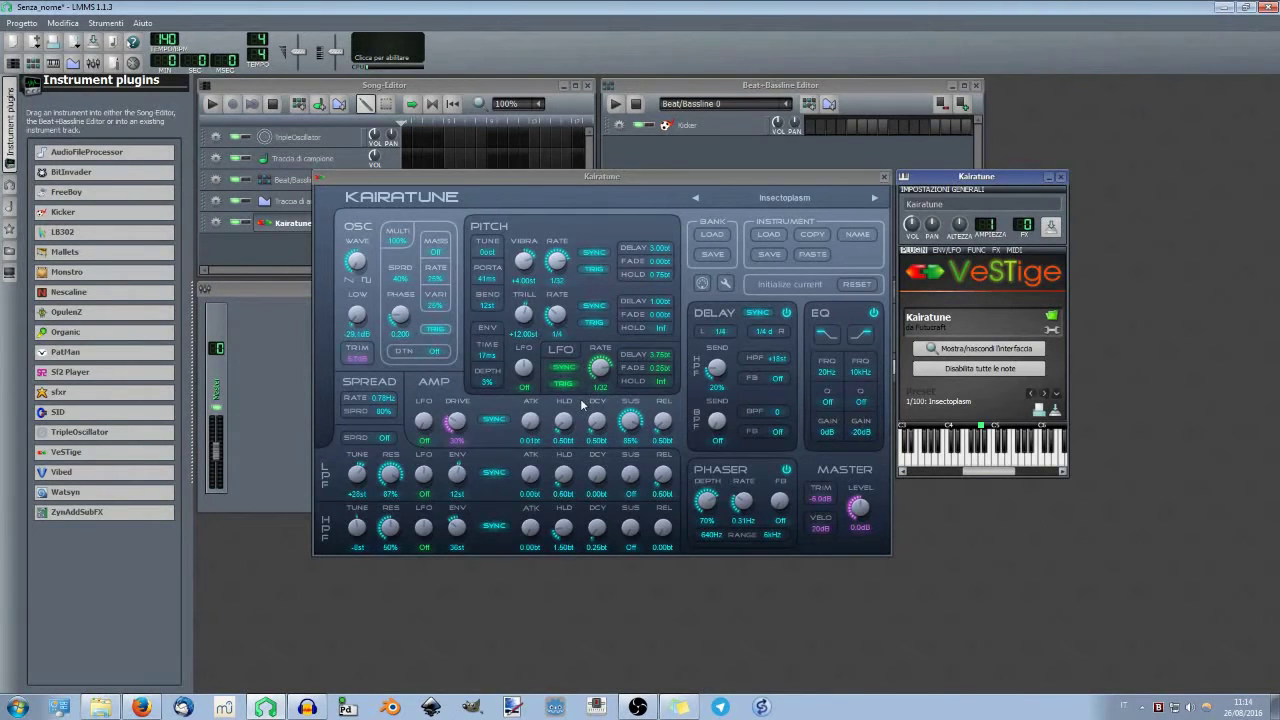
Open Kairatune's VST plugin control window, look through all its control knobs, and close it
click(1051, 330)
drag(1048, 379, 552, 234)
drag(992, 301, 993, 398)
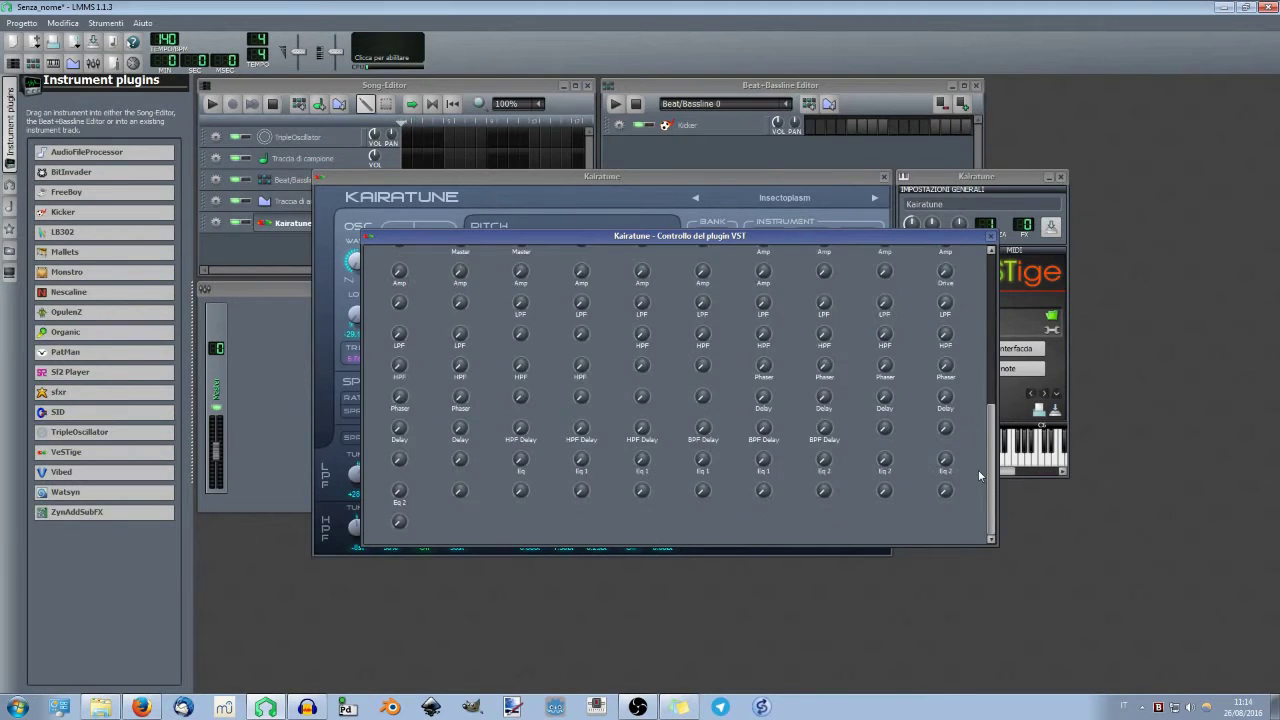
drag(978, 469, 973, 248)
click(990, 236)
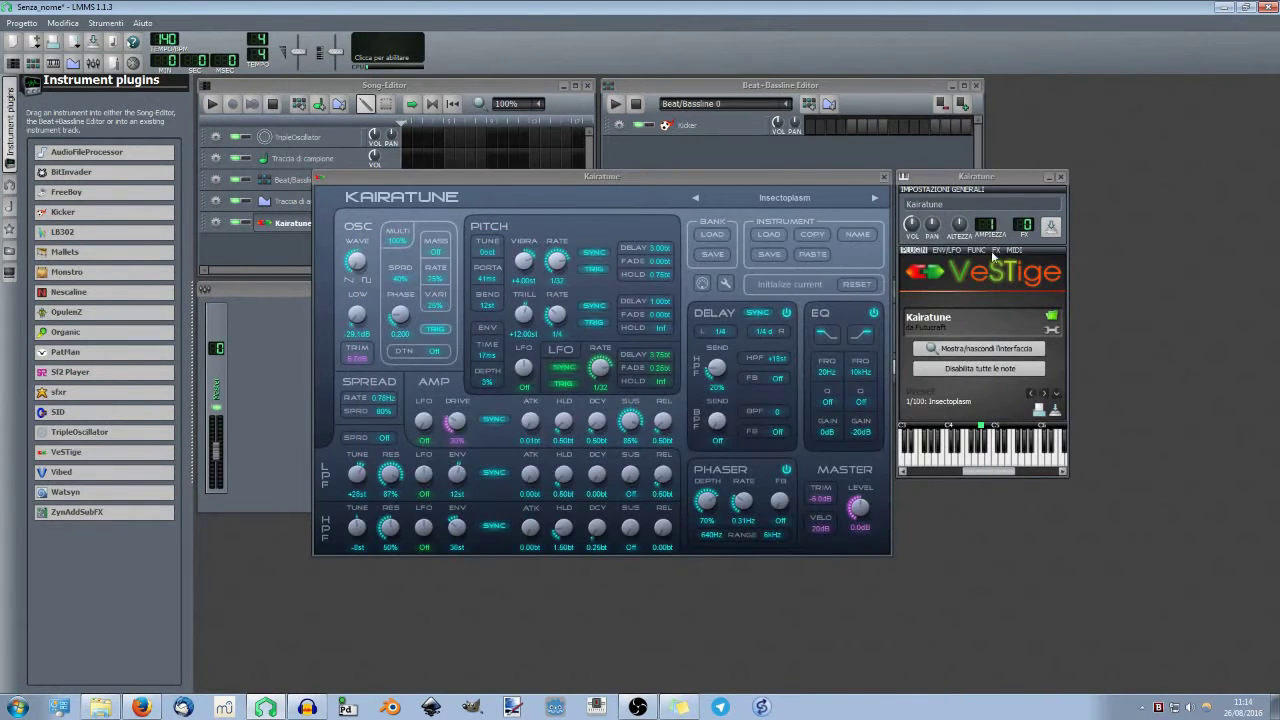
Hide and reshow the Kairatune interface, focus its instrument window, and shift the piano keyboard slightly toward higher notes
click(1005, 349)
click(965, 348)
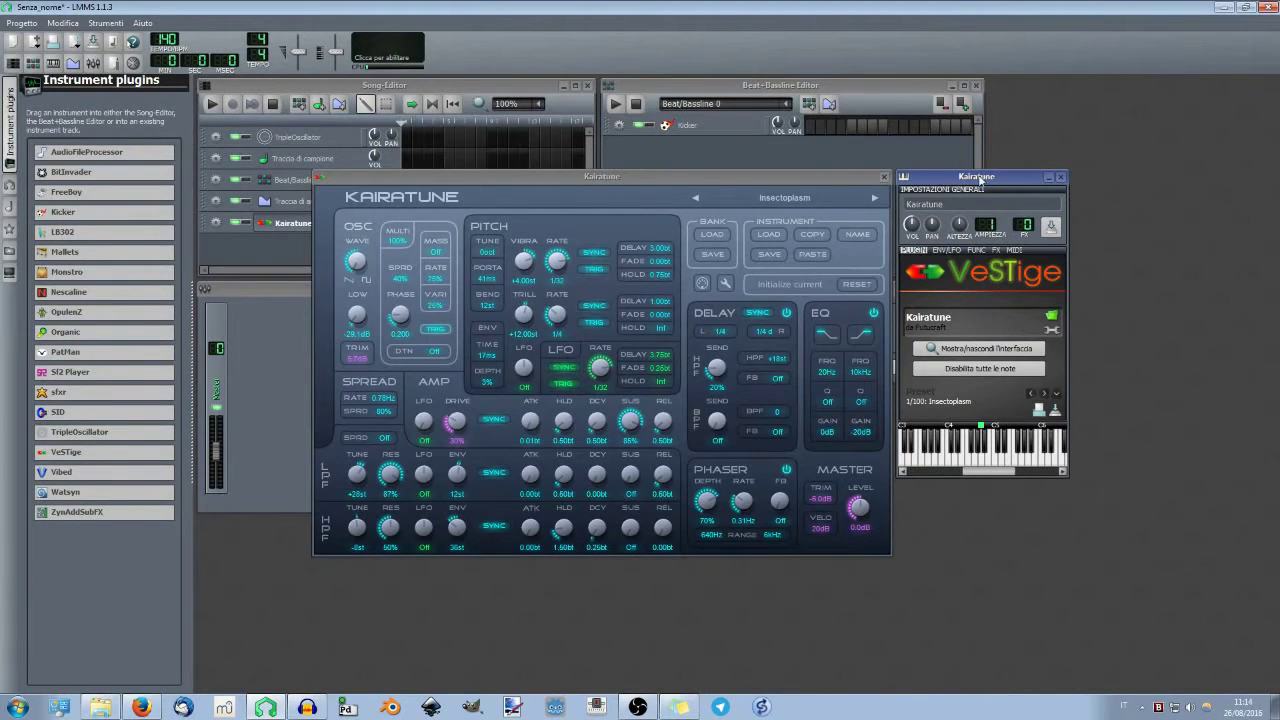
click(827, 180)
click(936, 183)
mouse_move(963, 469)
mouse_down()
mouse_move(998, 470)
mouse_move(986, 477)
mouse_up()
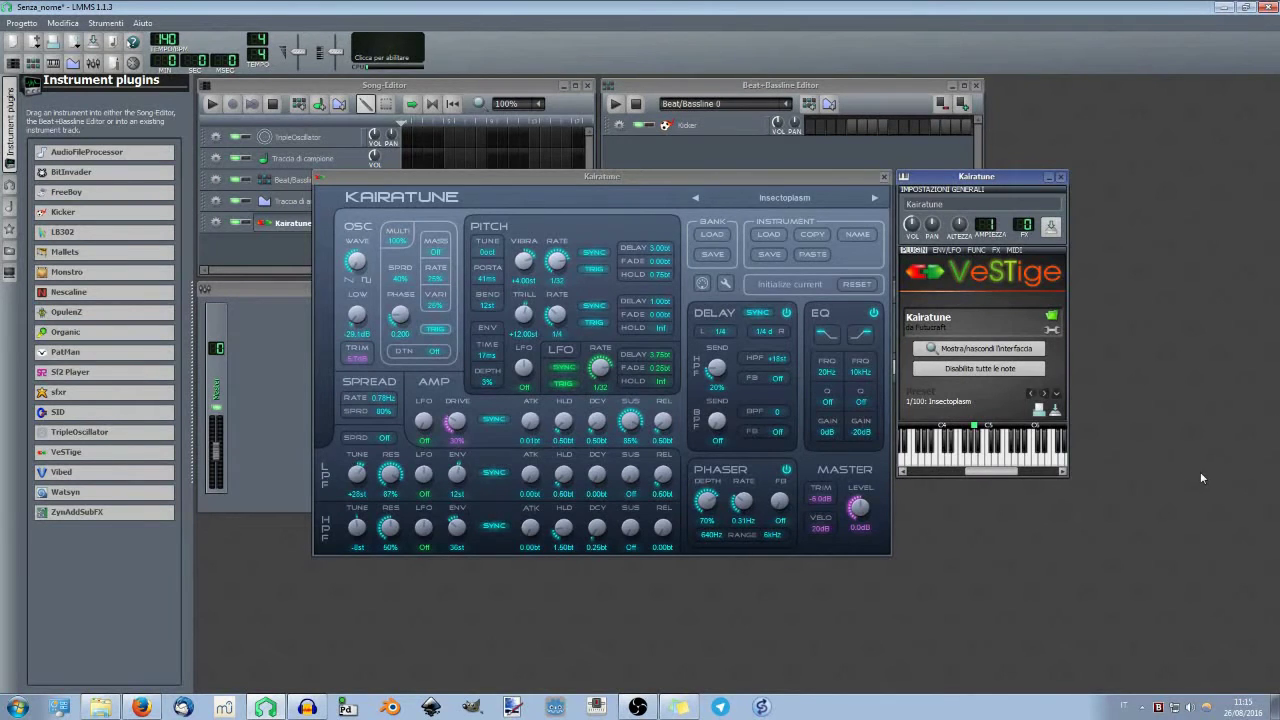
Choose the Chippy preset for Kairatune, advance through the presets to Boombass, and play notes to audition it
click(1056, 395)
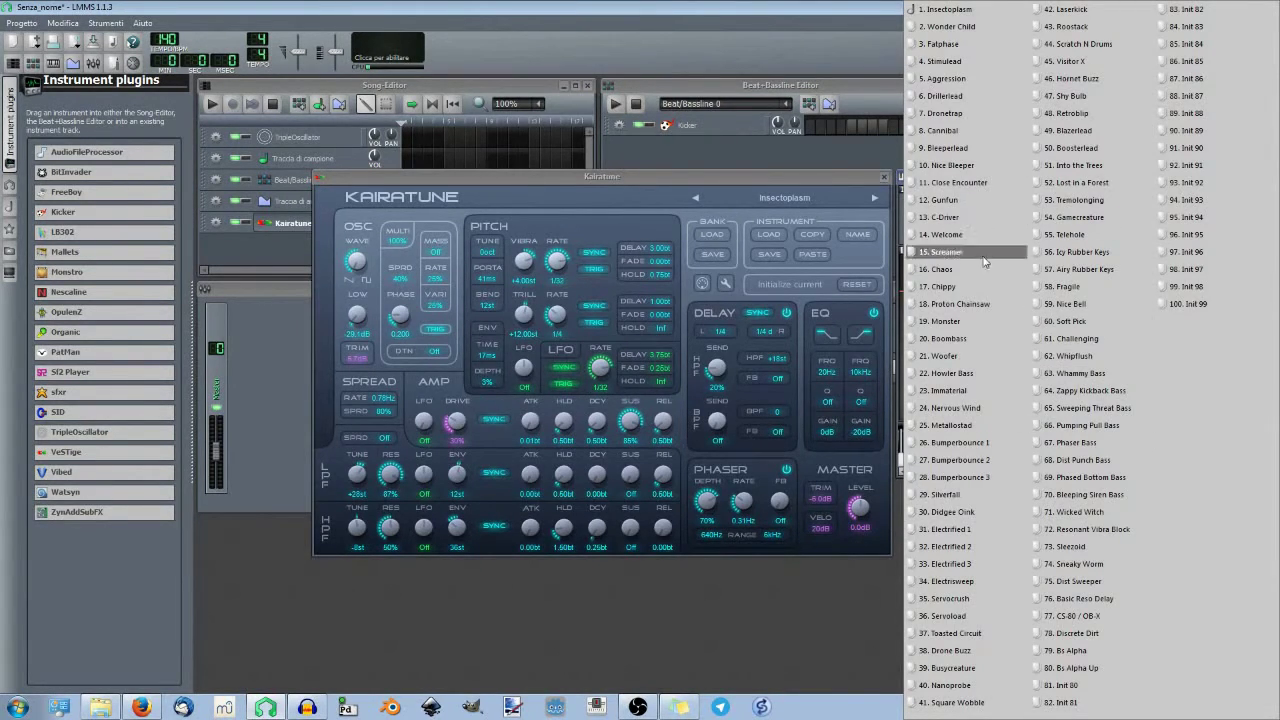
click(945, 286)
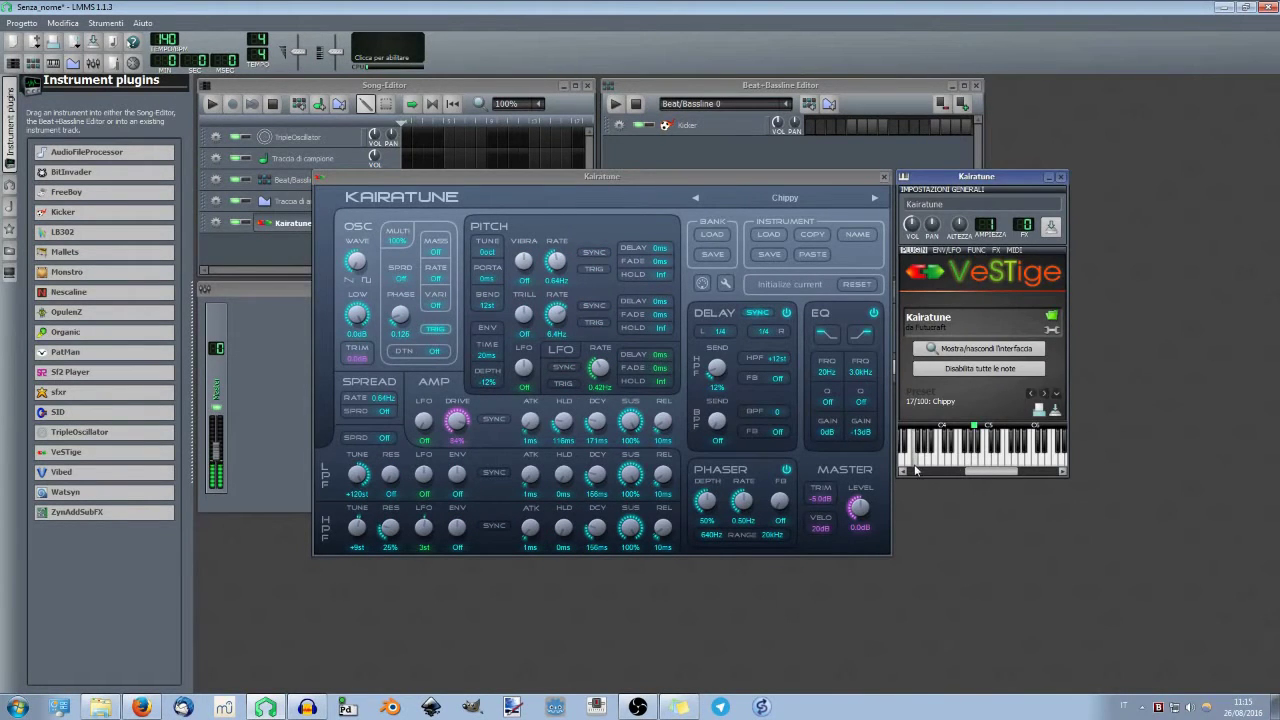
click(1044, 394)
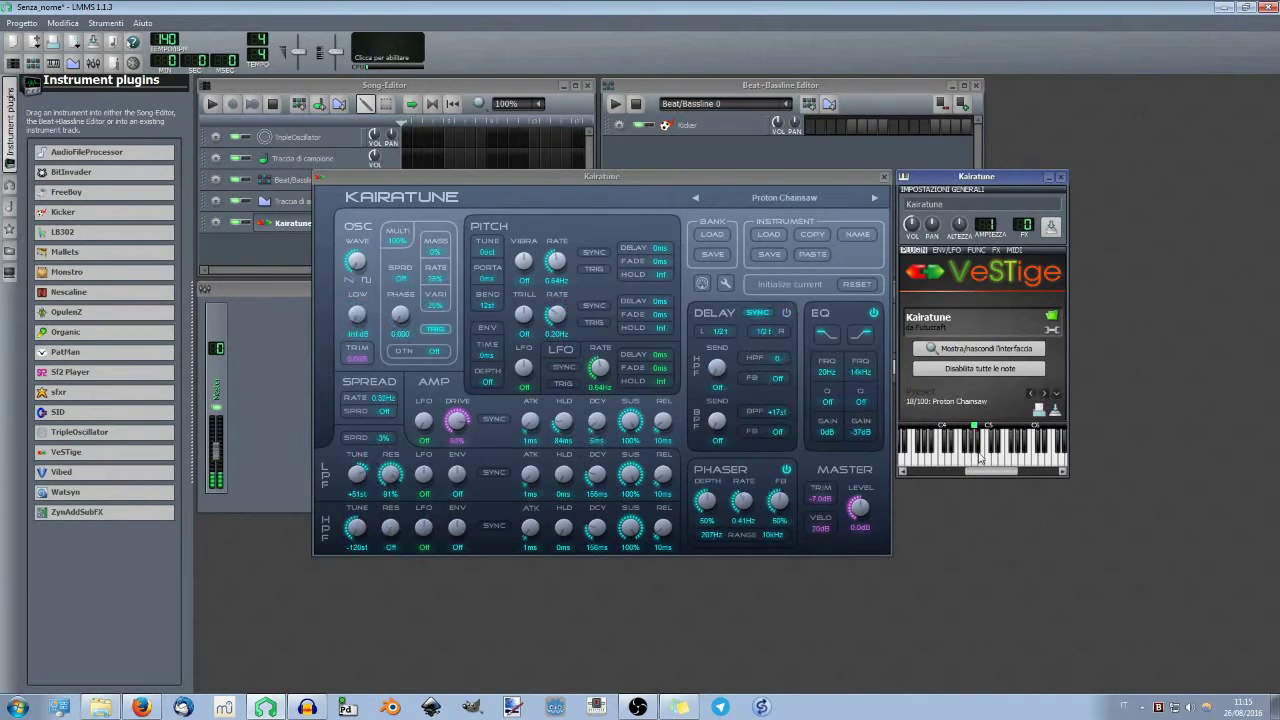
click(1044, 394)
click(1044, 394)
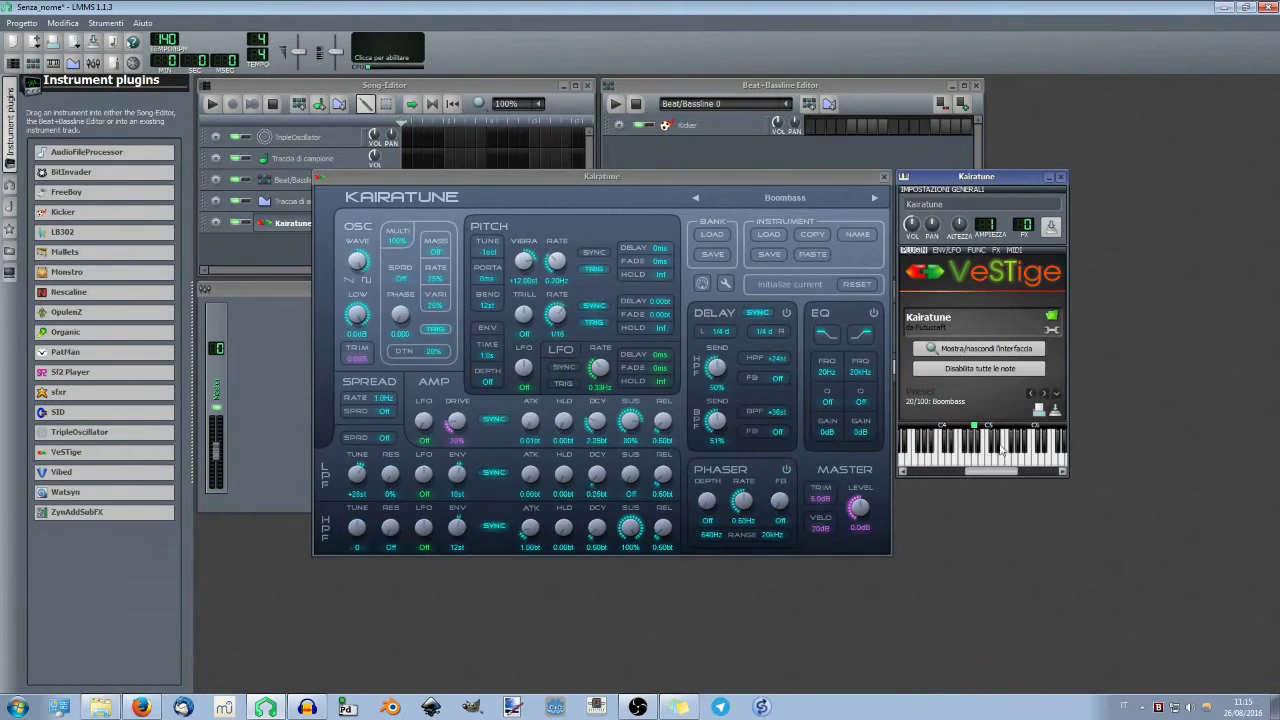
click(975, 466)
key(b)
Advance Kairatune to the Howler Bass preset and play a note on the piano keyboard
click(1044, 394)
click(1044, 394)
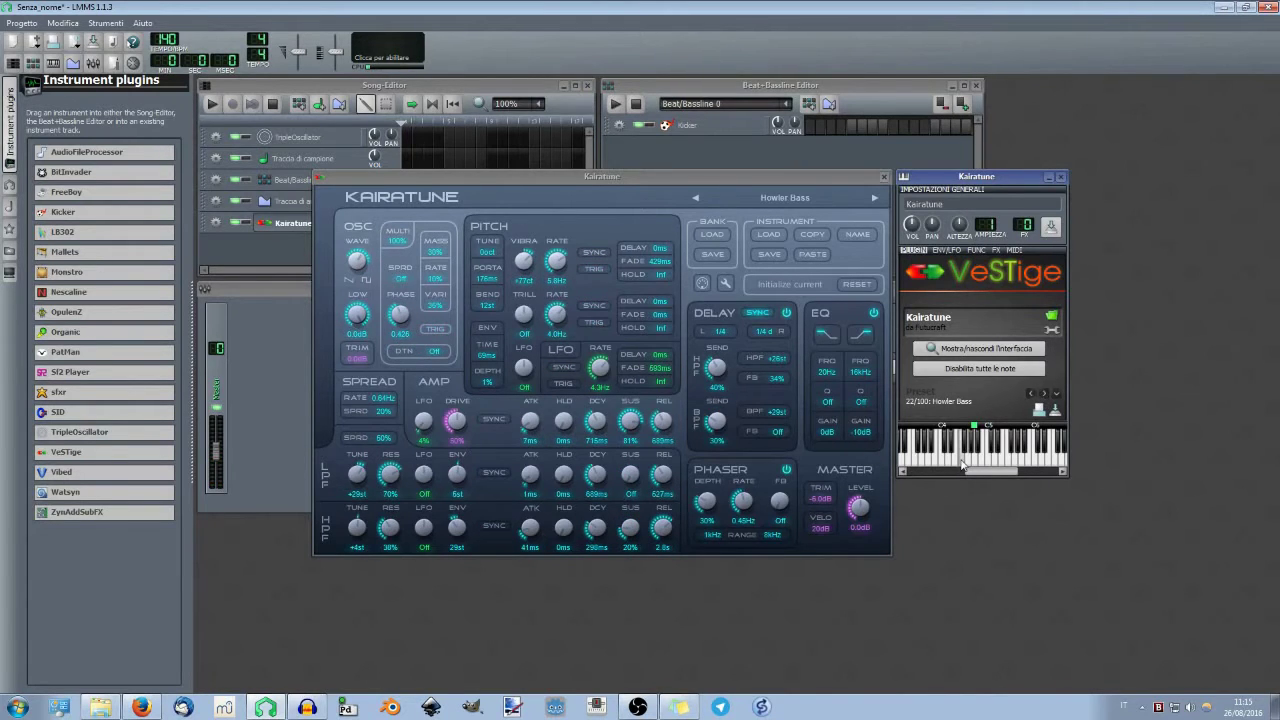
mouse_move(962, 463)
mouse_down()
mouse_move(994, 462)
mouse_move(964, 462)
mouse_up()
Reposition the Kairatune instrument window slightly lower, directly beside the synth's interface
drag(1028, 180, 1032, 194)
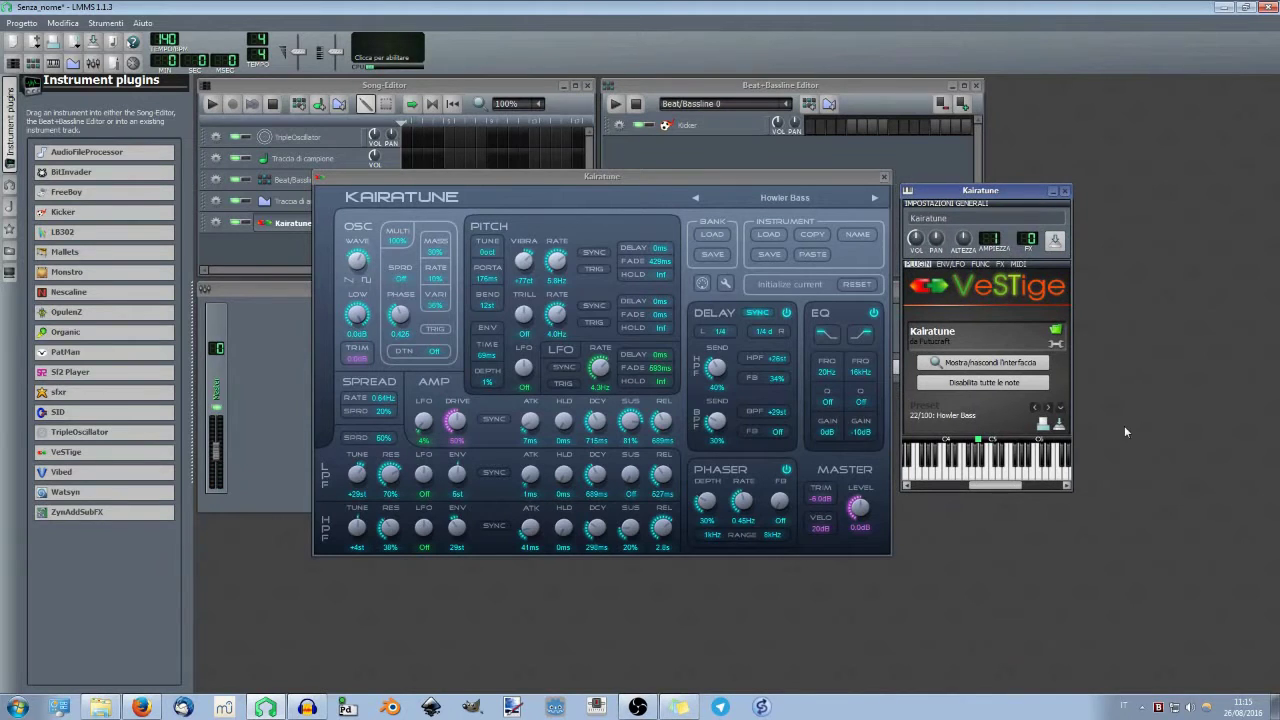
click(1059, 408)
click(836, 179)
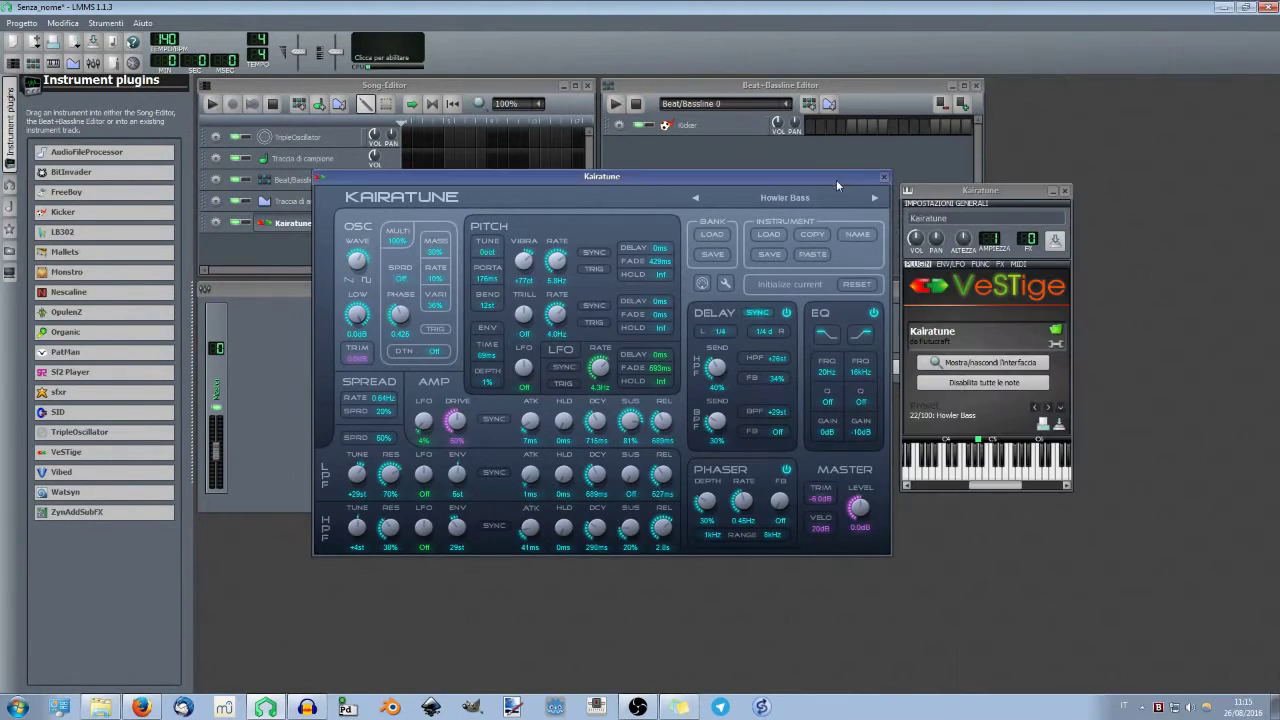
drag(975, 200, 962, 198)
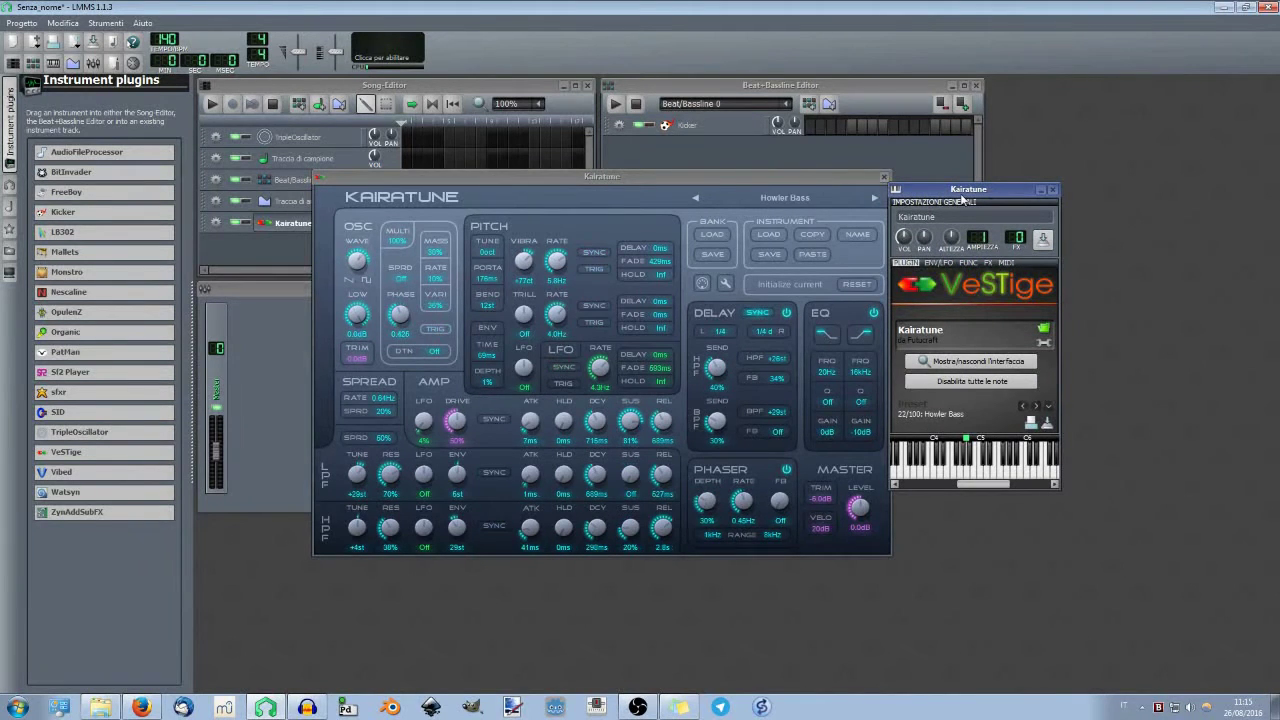
Shift the Kairatune instrument window aside, open the dialog for loading a VST preset file, and dismiss it without loading one
drag(962, 200, 977, 195)
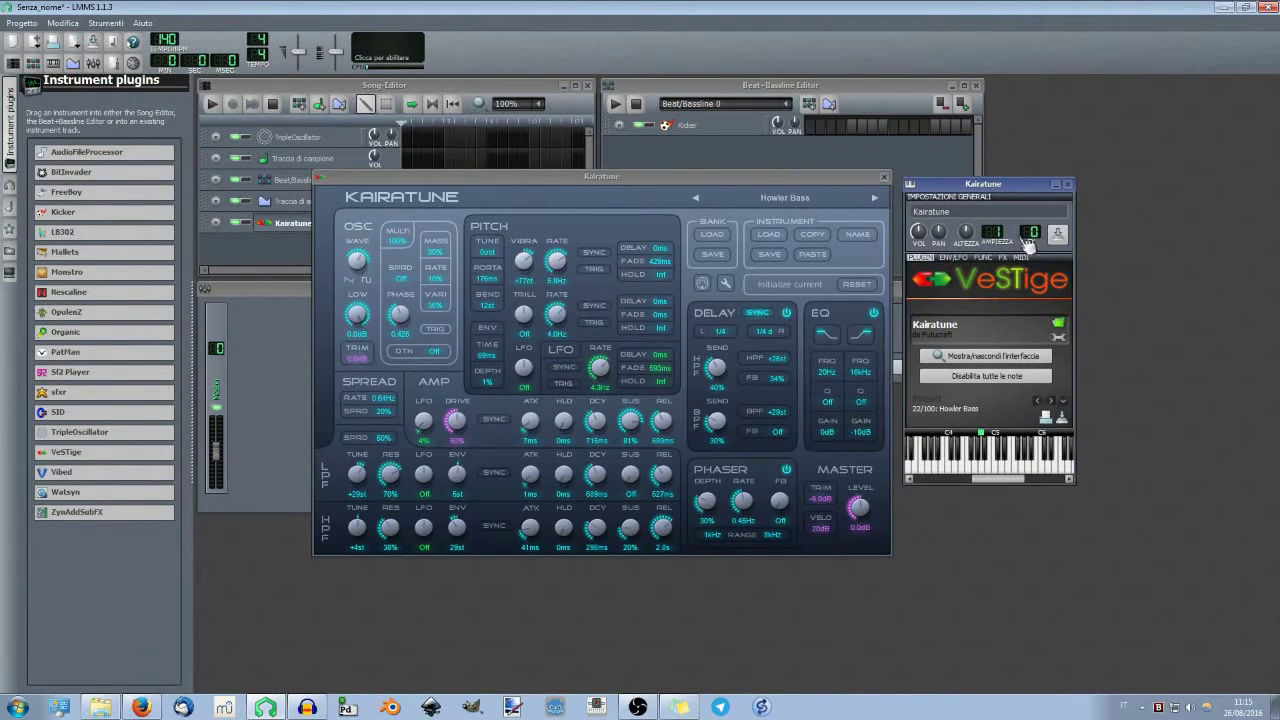
click(1045, 418)
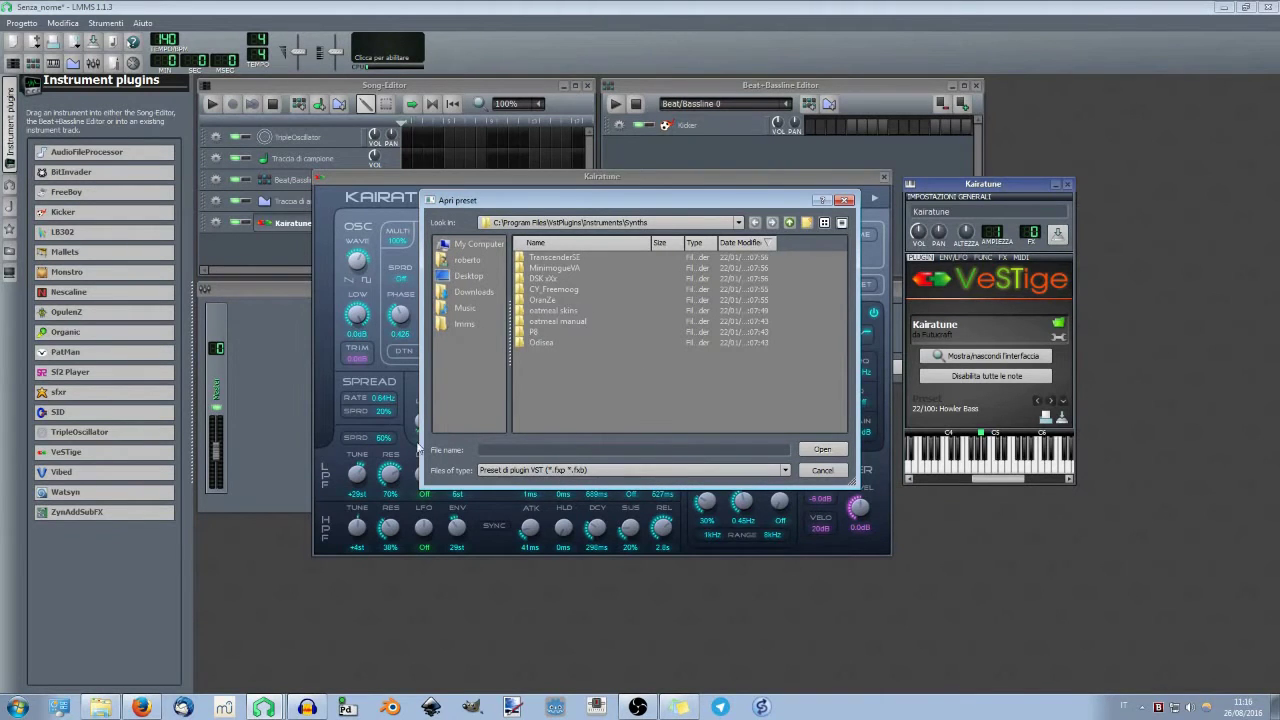
drag(663, 213, 450, 250)
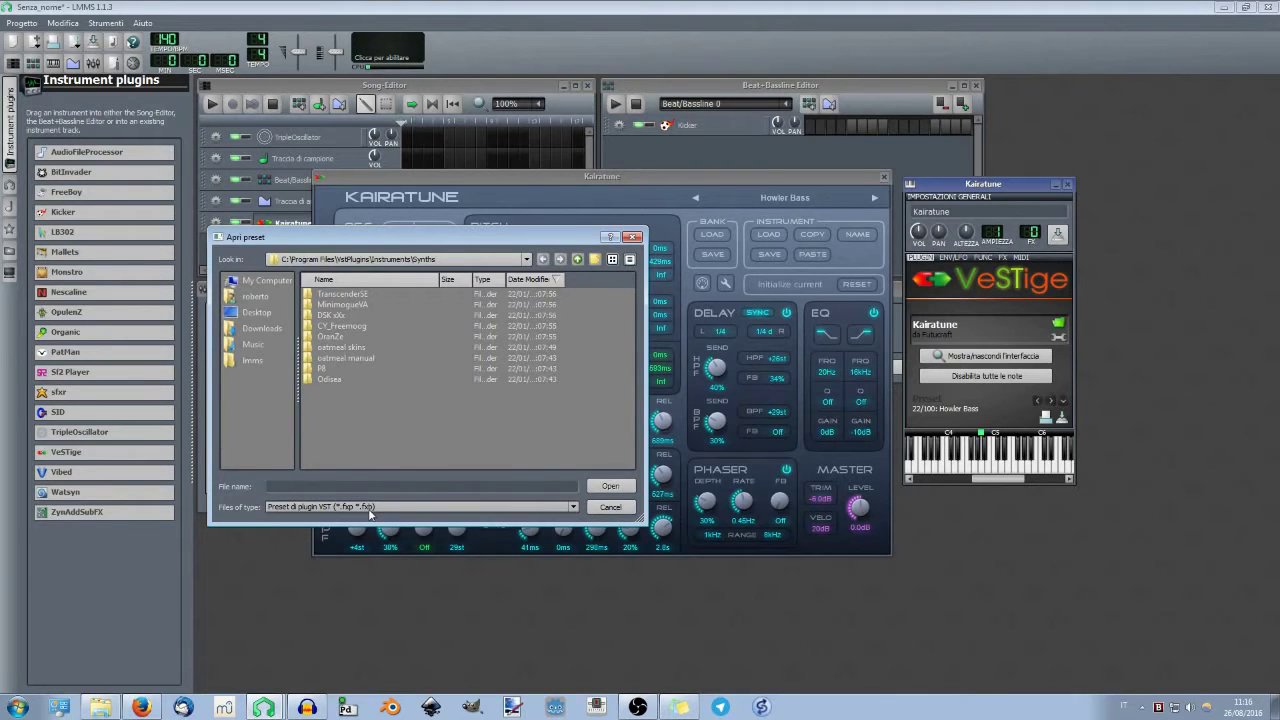
click(632, 237)
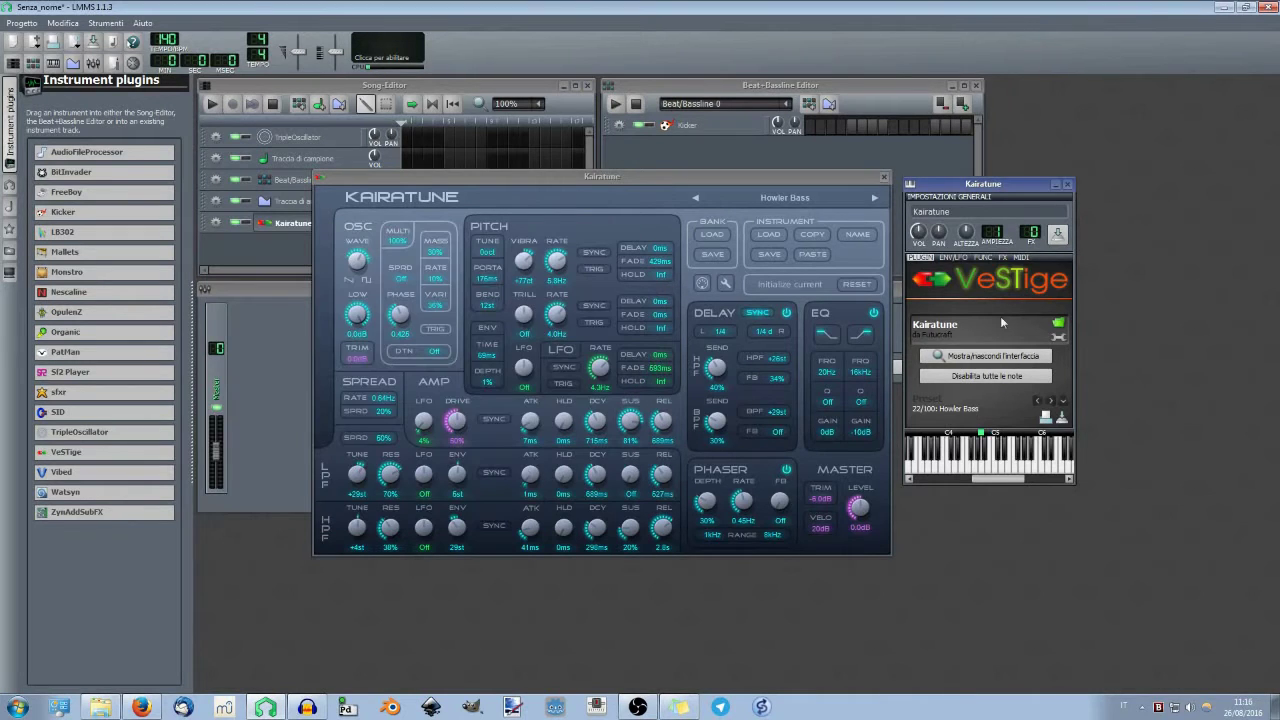
Open the dialog for saving the current Kairatune preset, dismiss it without saving, and nudge the instrument window slightly higher
drag(977, 193, 981, 185)
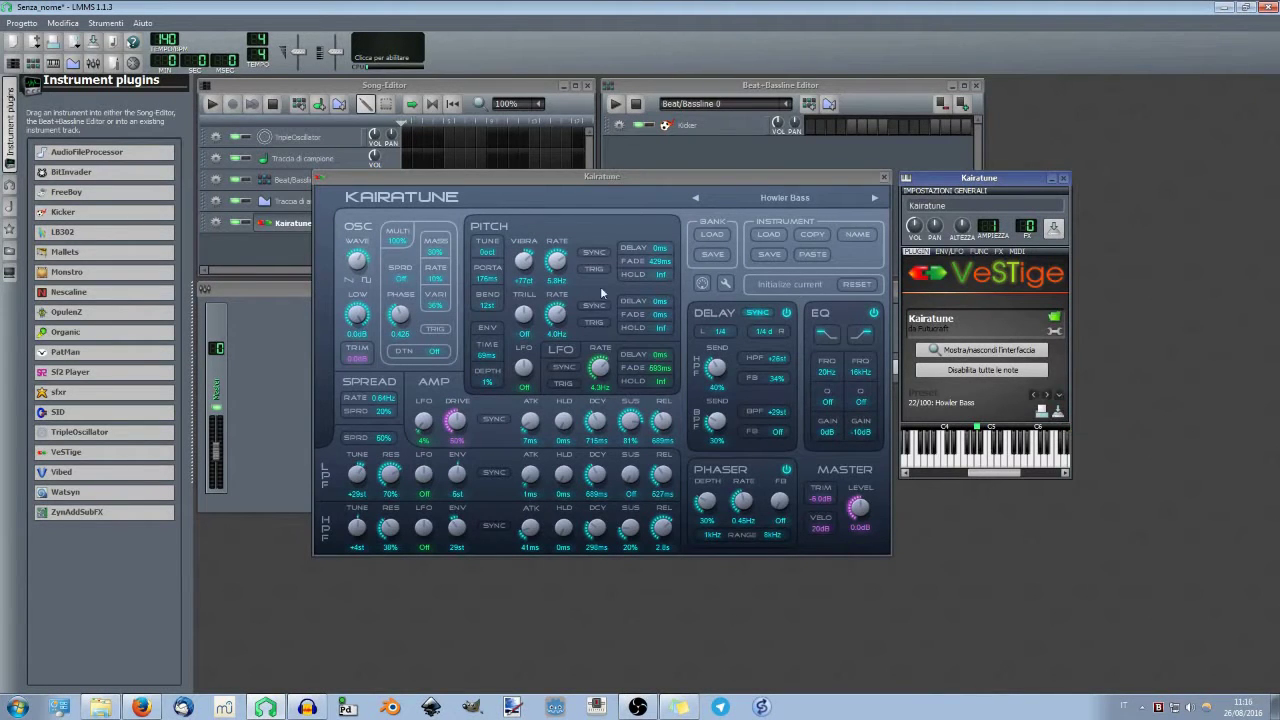
click(1057, 412)
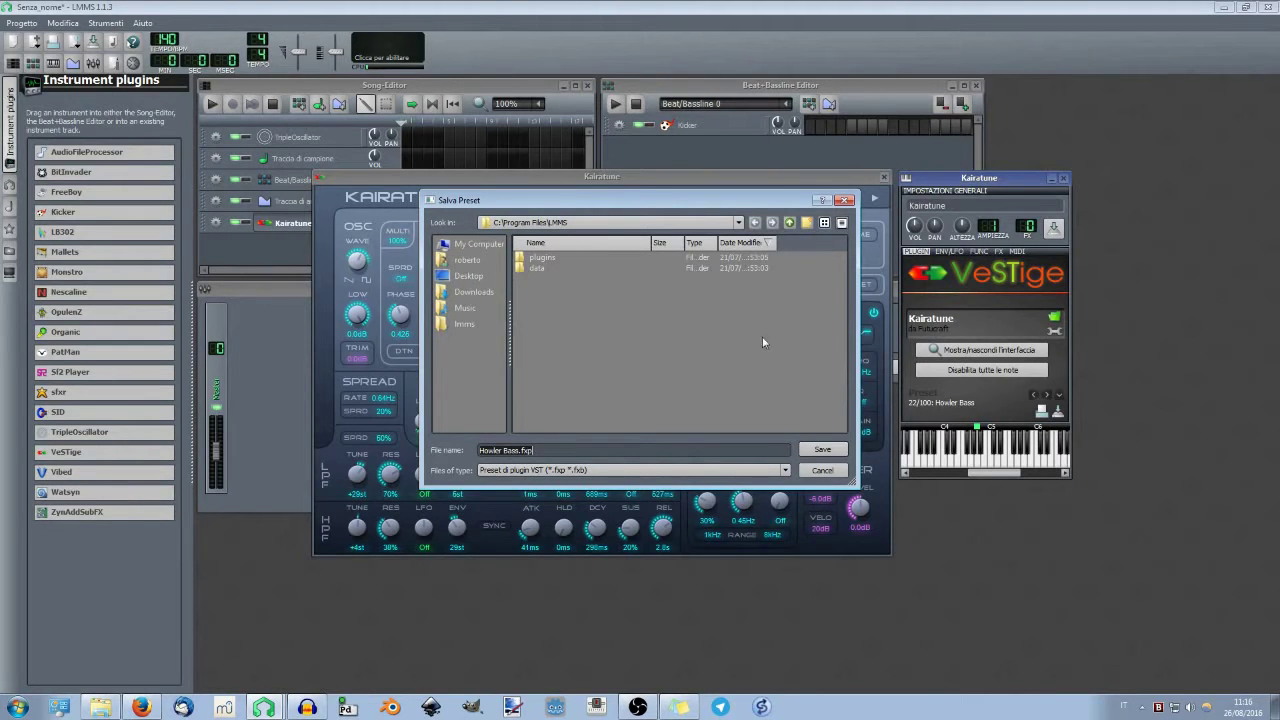
click(845, 200)
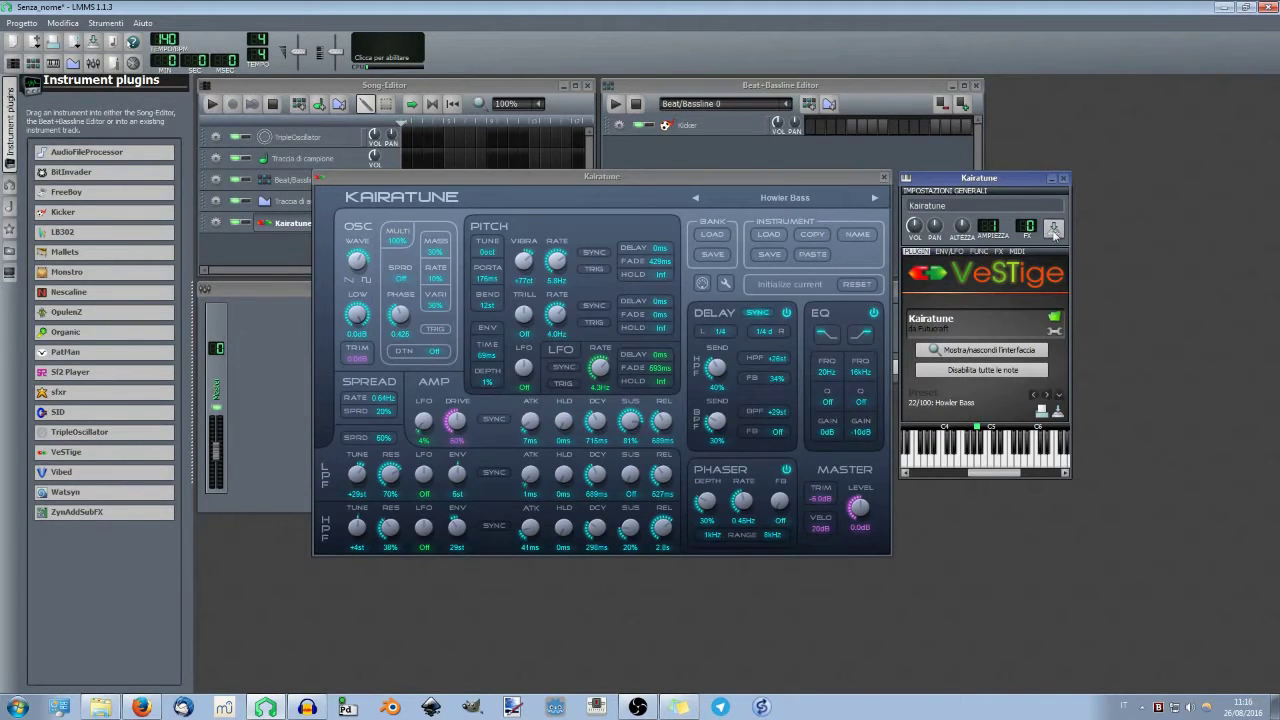
drag(989, 184, 988, 182)
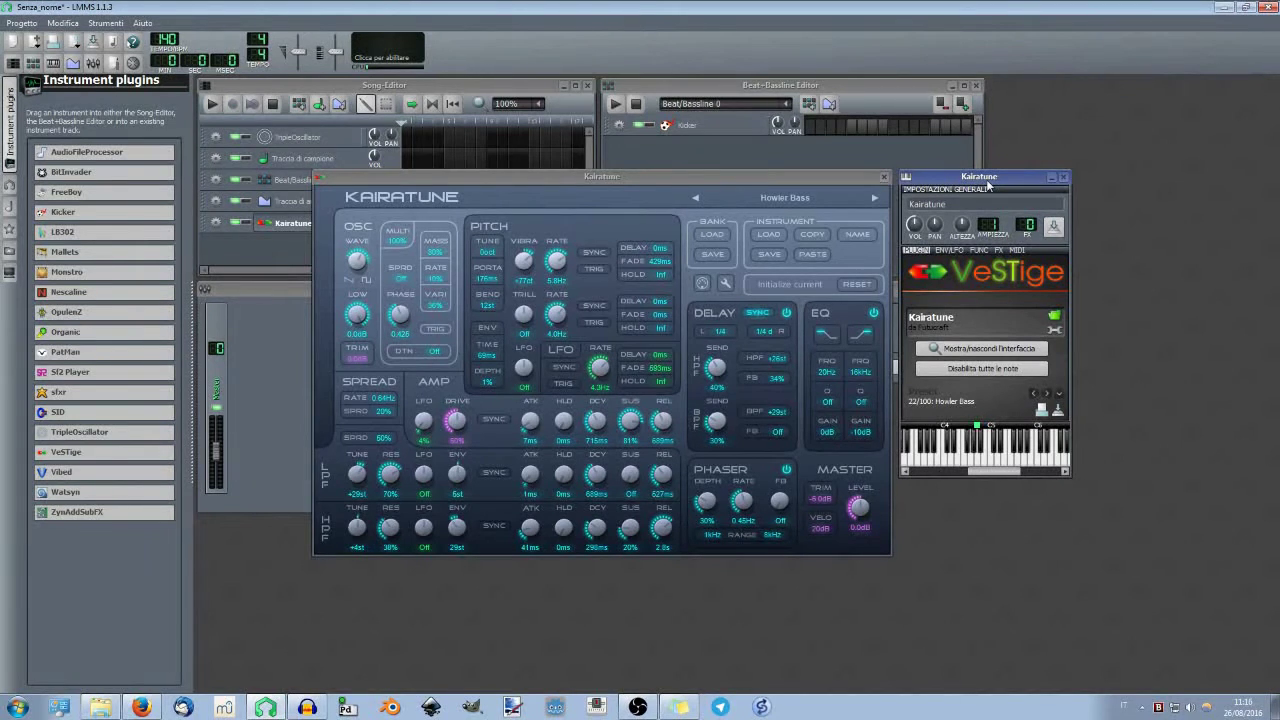
Hide the Kairatune interface, load Synth1 VST64.dll from the Instruments\Synth1 folder in its place, and reposition the Synth1 interface
click(885, 176)
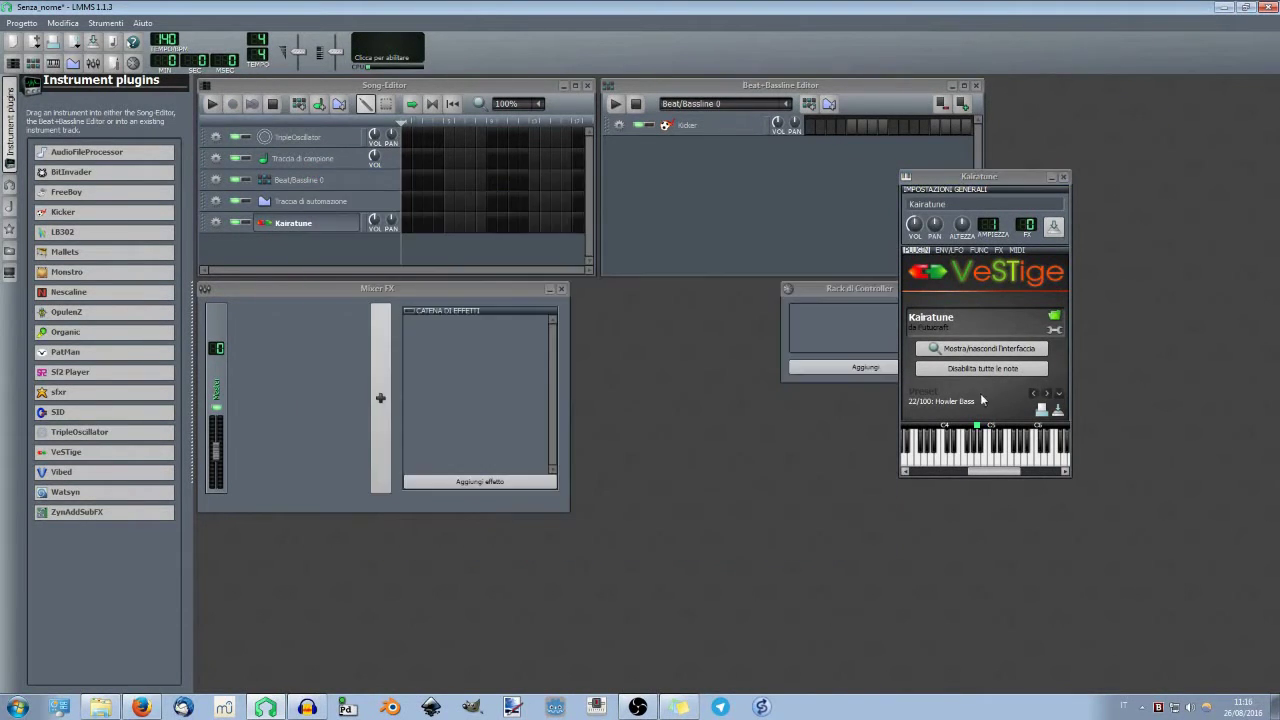
click(1053, 318)
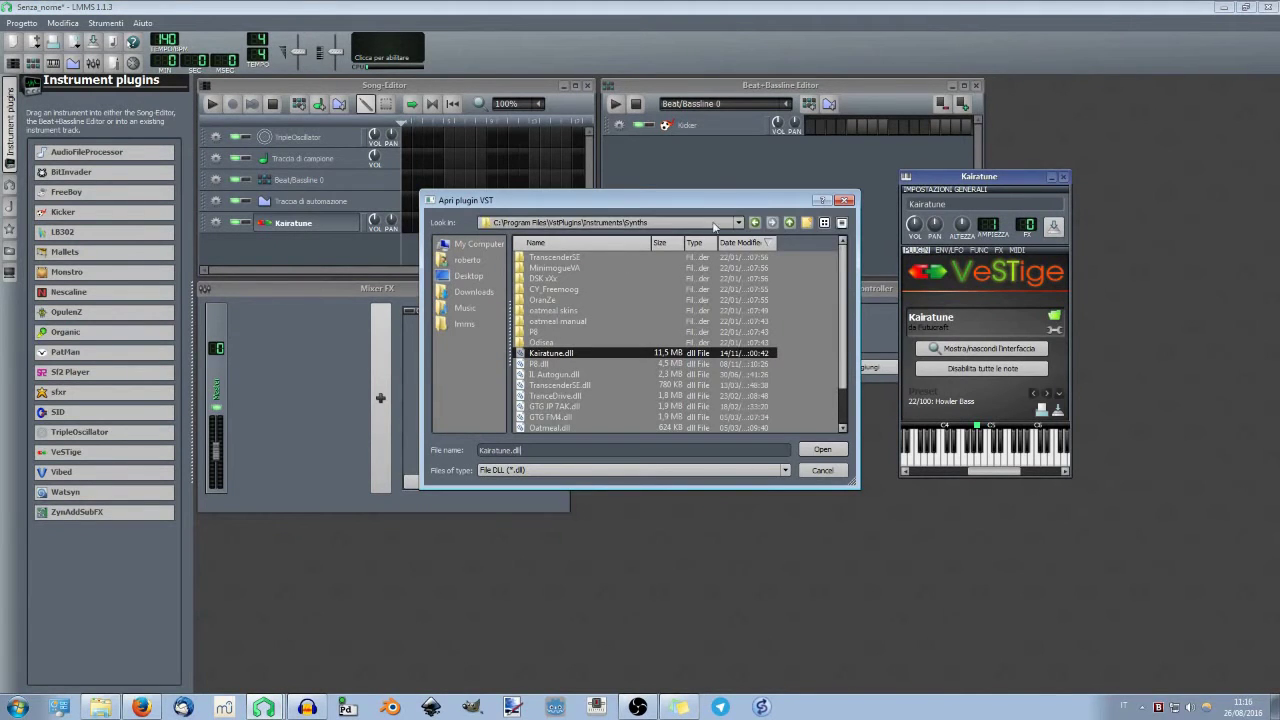
click(788, 224)
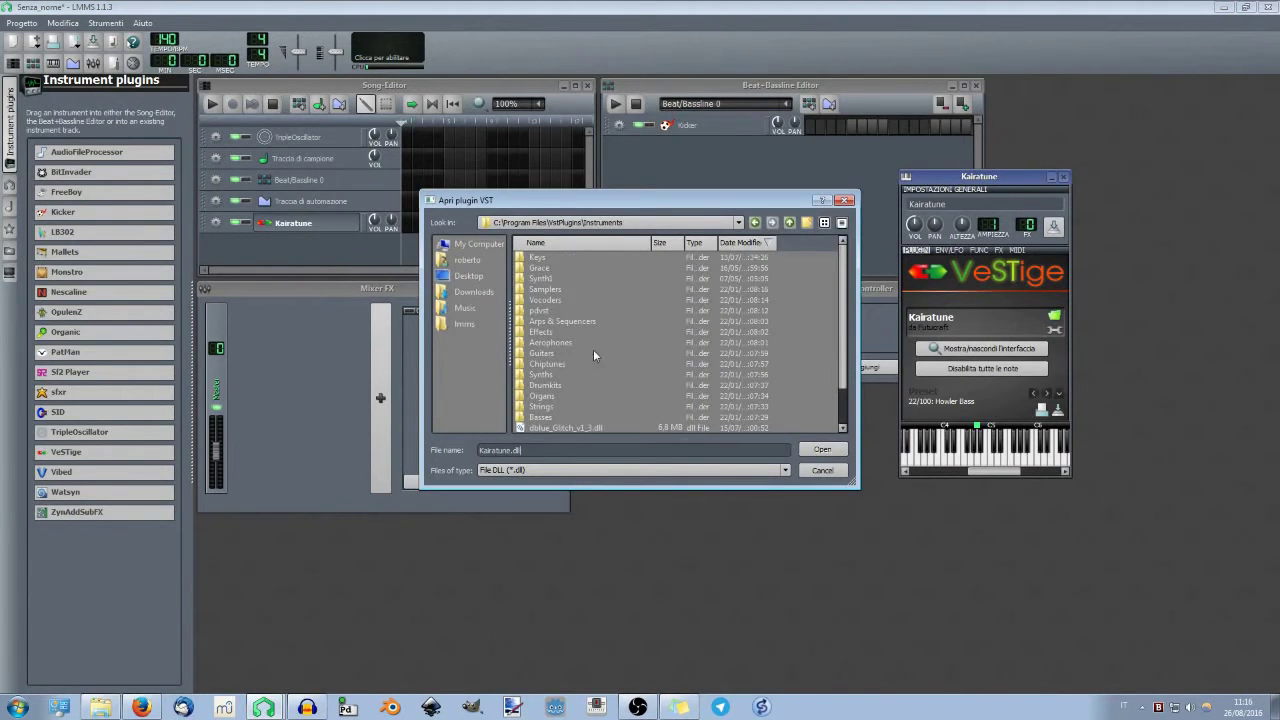
click(544, 386)
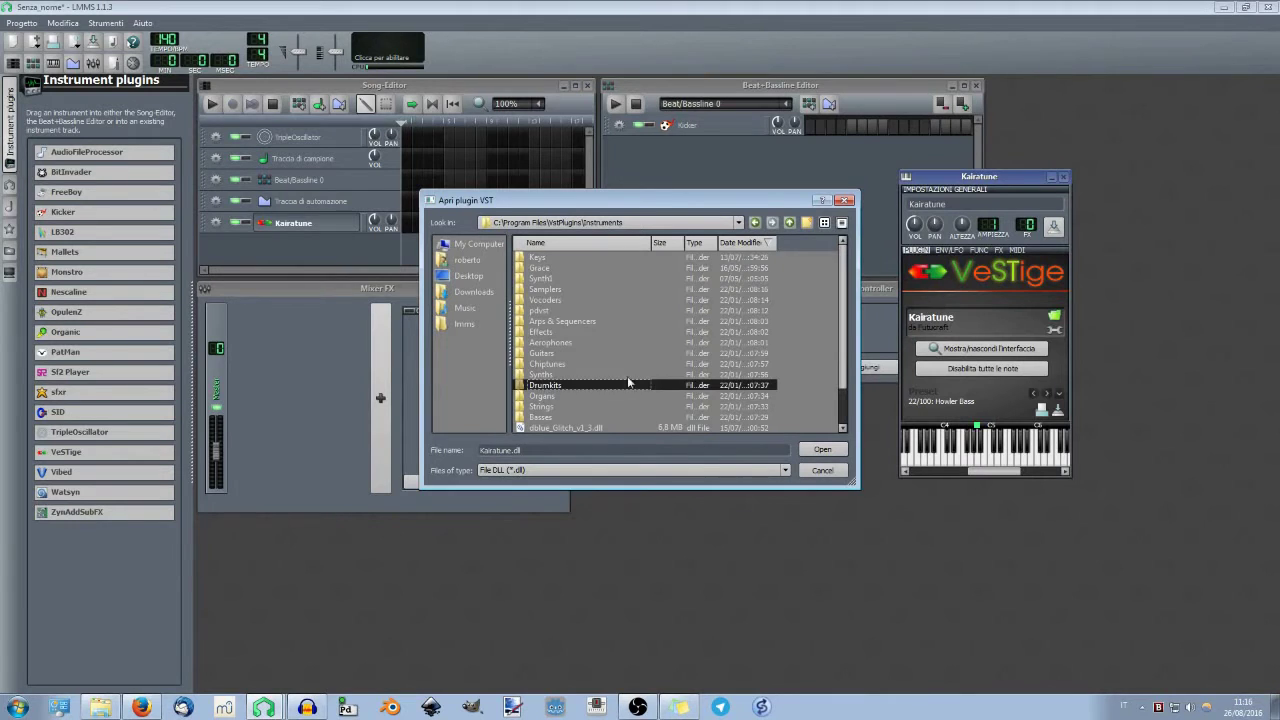
double_click(542, 278)
click(575, 398)
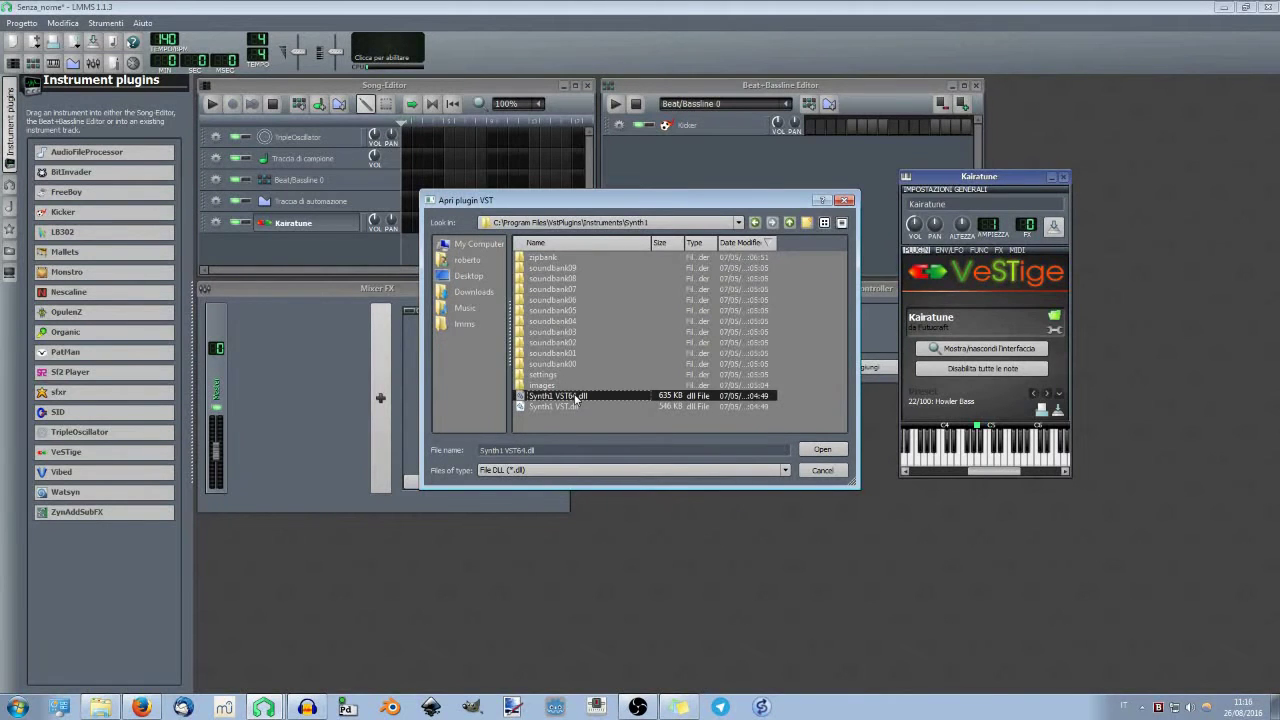
click(822, 449)
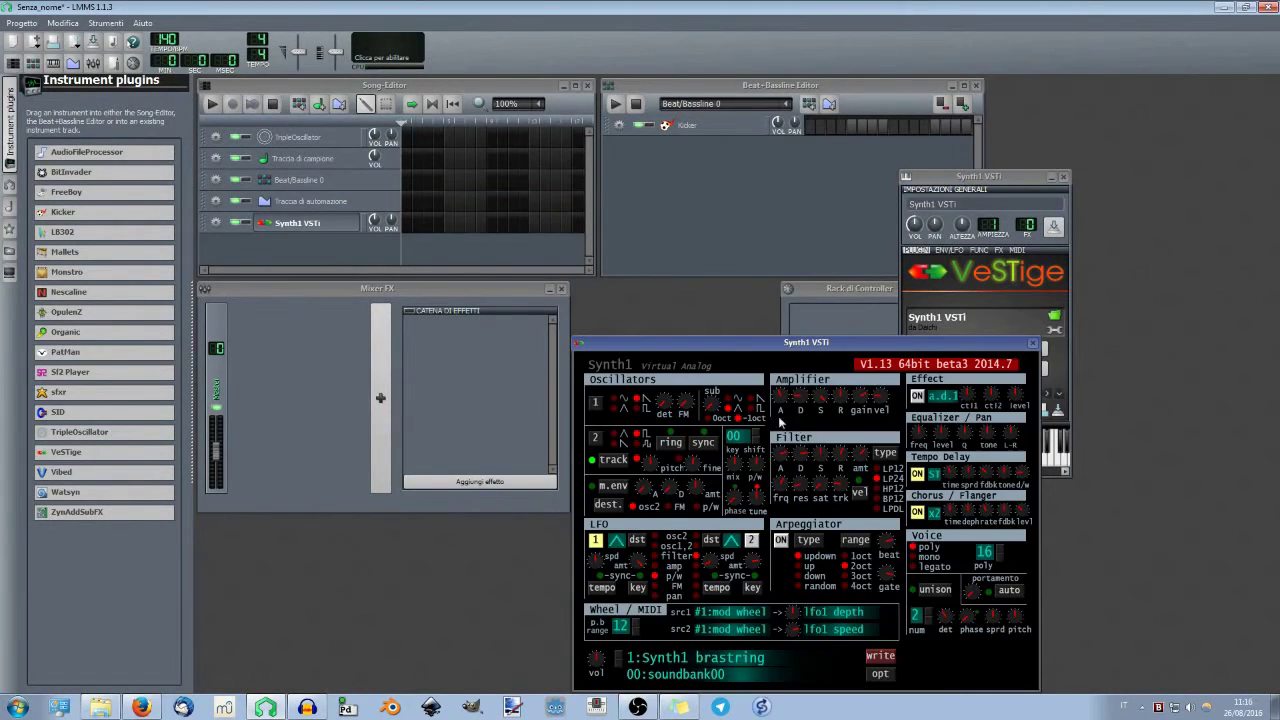
drag(730, 344, 561, 182)
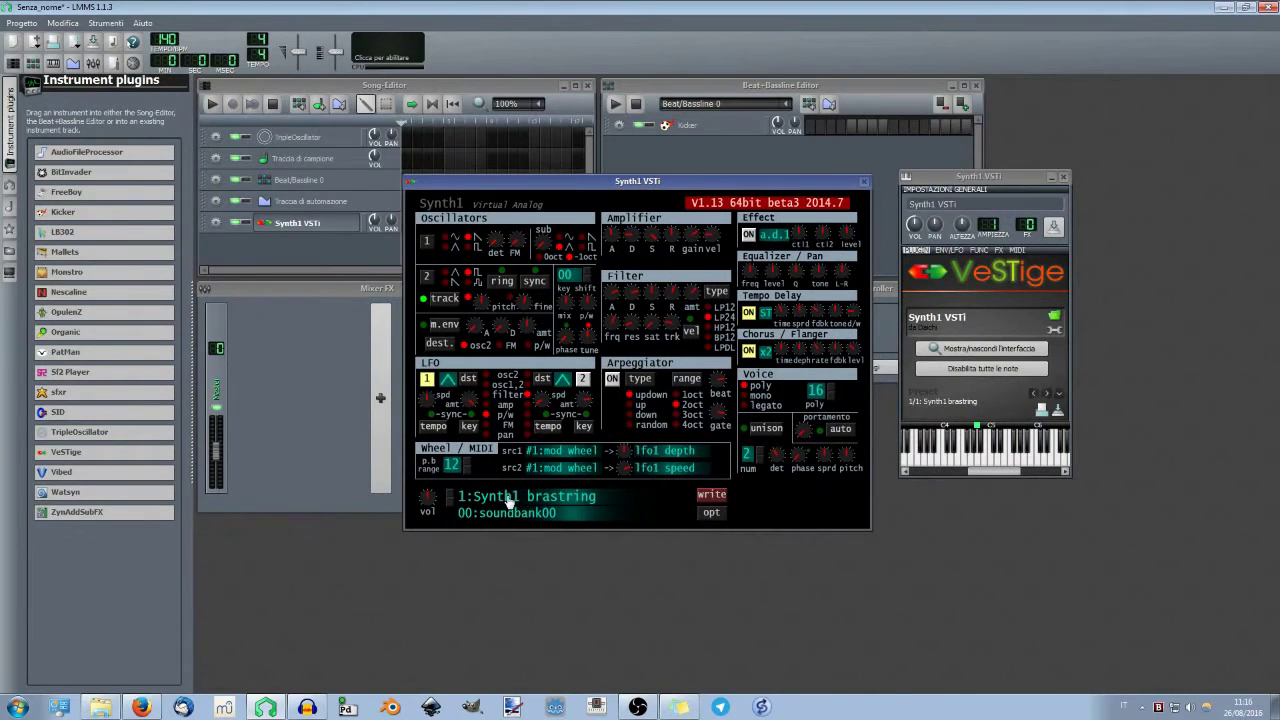
drag(640, 183, 534, 172)
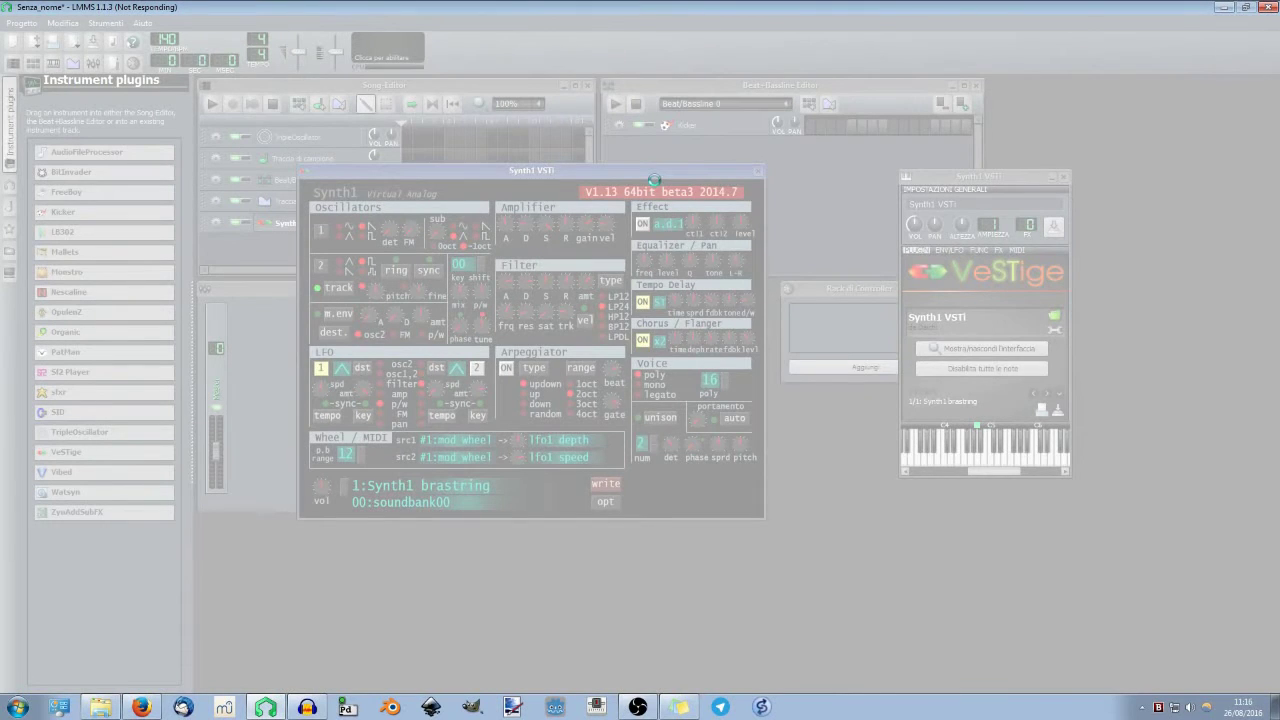
Close the frozen LMMS session, relaunch the program, and add a VeSTige instrument track to the Song-Editor
click(674, 410)
click(265, 710)
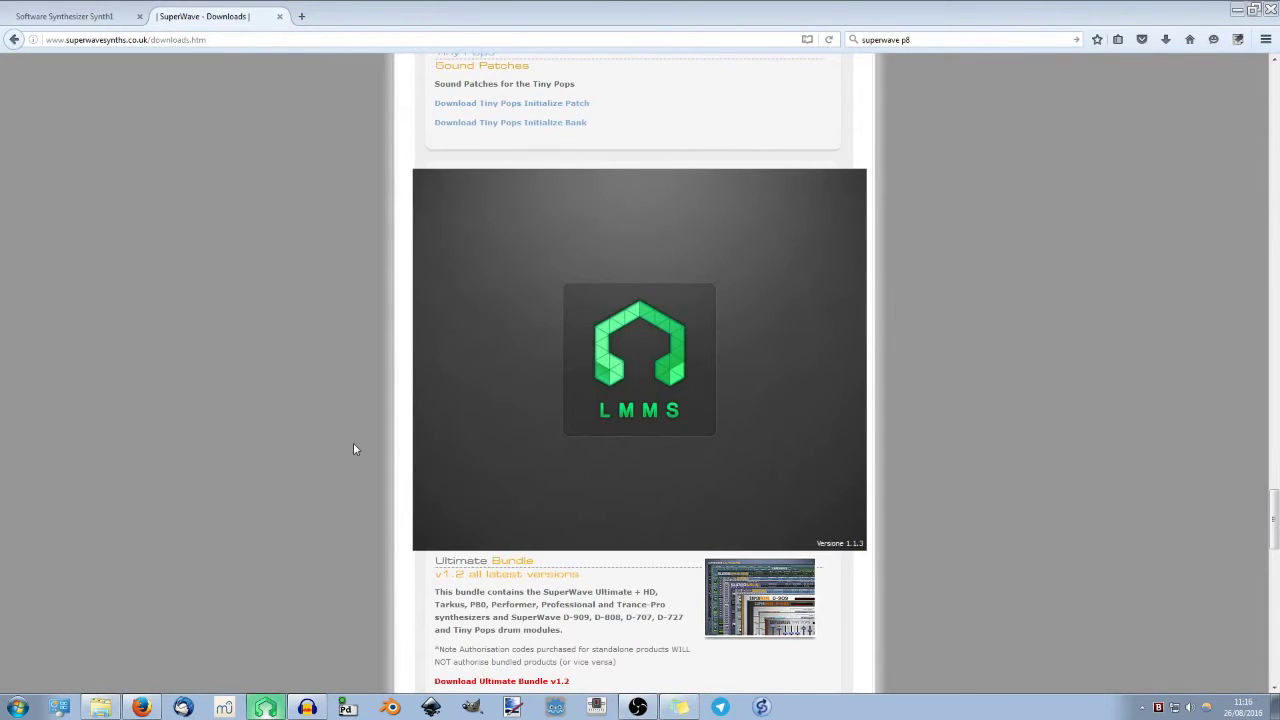
key(Return)
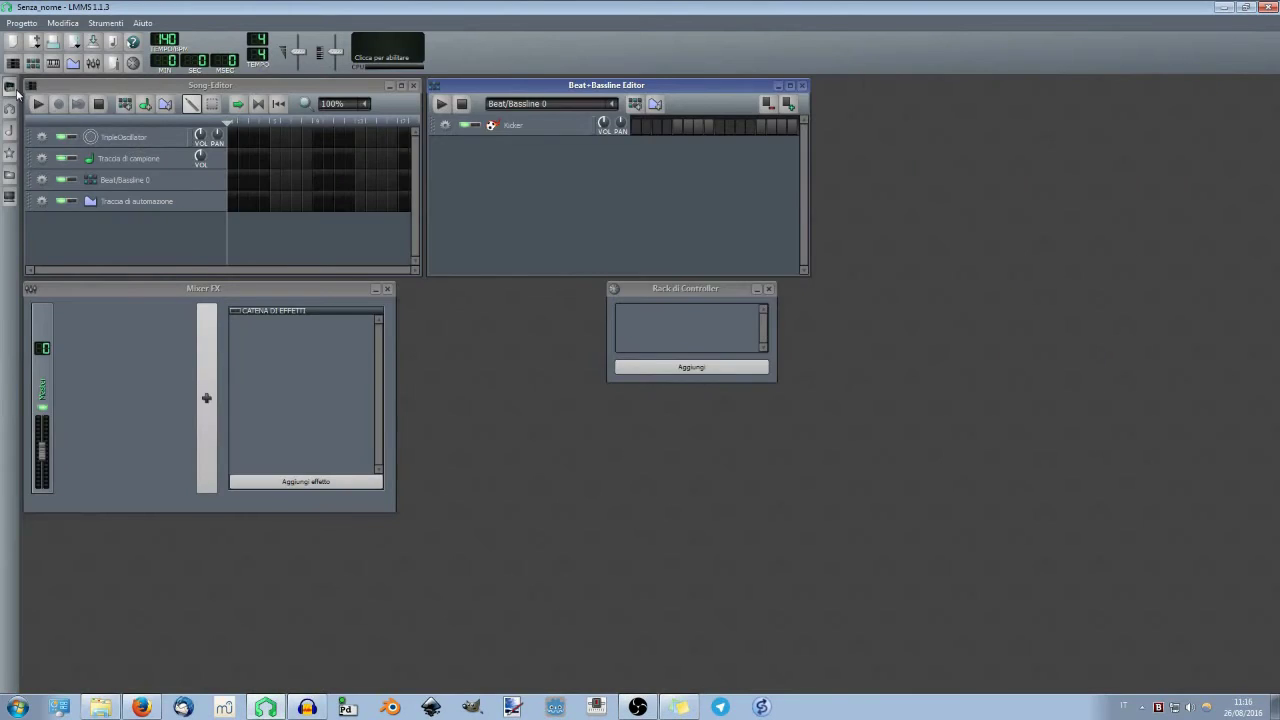
click(10, 87)
drag(66, 452, 290, 222)
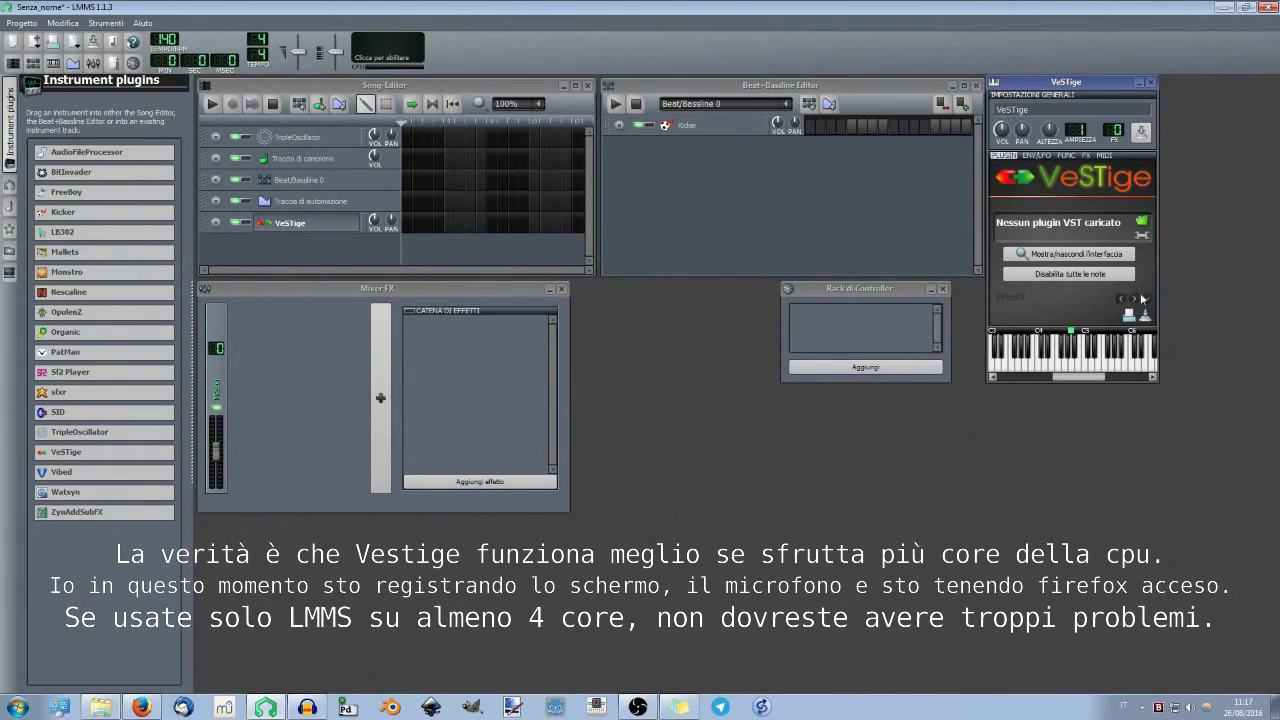
Load Synth1 VST64.dll from the Instruments\Synth1 folder into the empty VeSTige instrument
click(1141, 221)
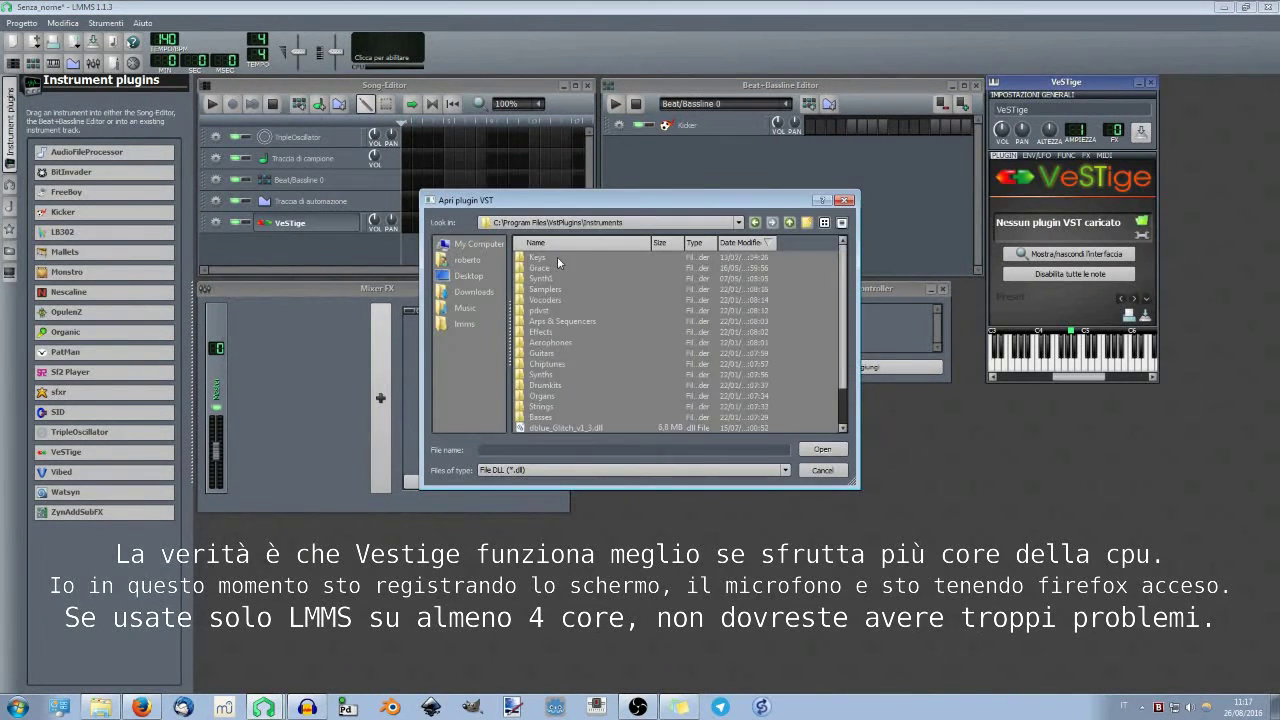
double_click(548, 278)
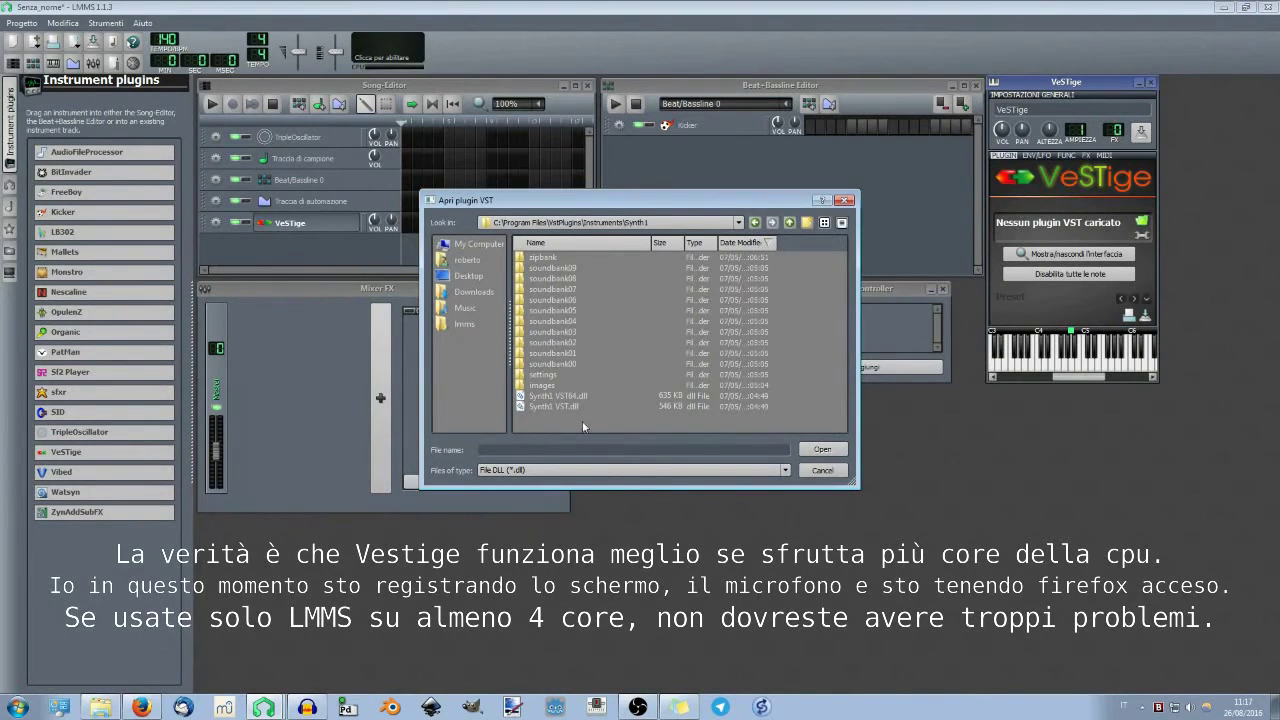
click(558, 396)
click(822, 449)
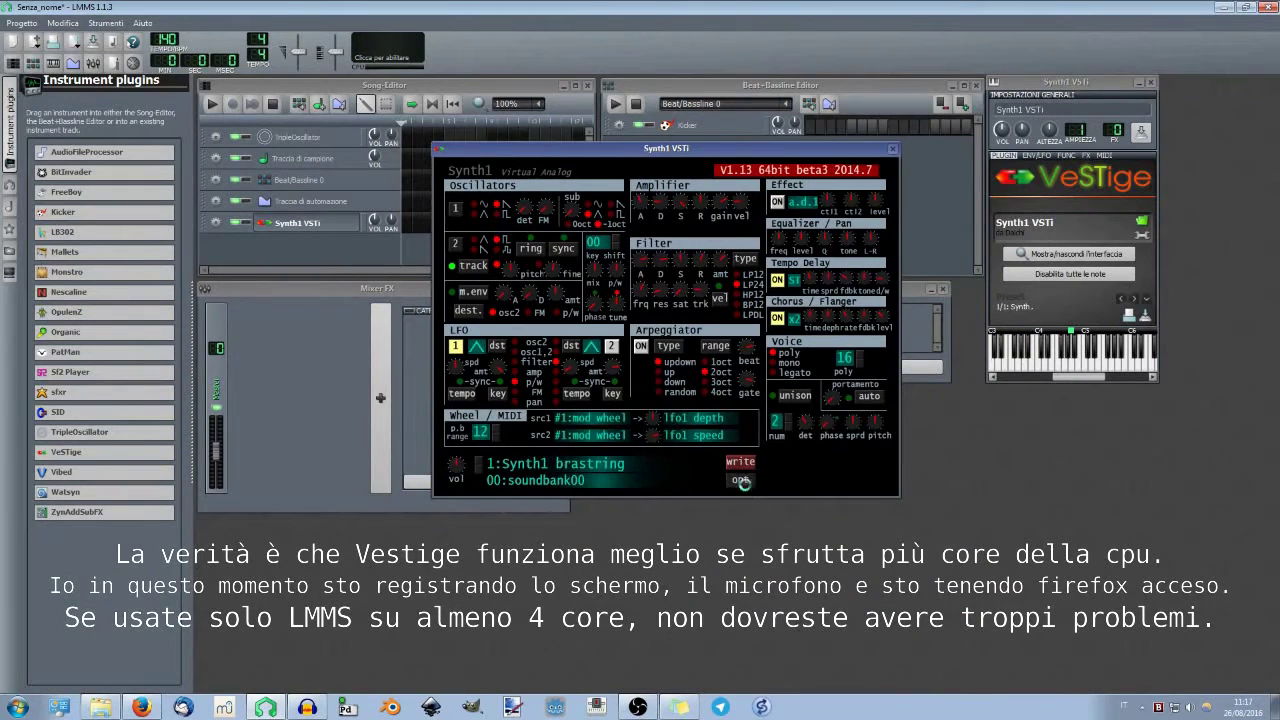
Open Synth1's options and examine the paths of its program bank folders
click(740, 480)
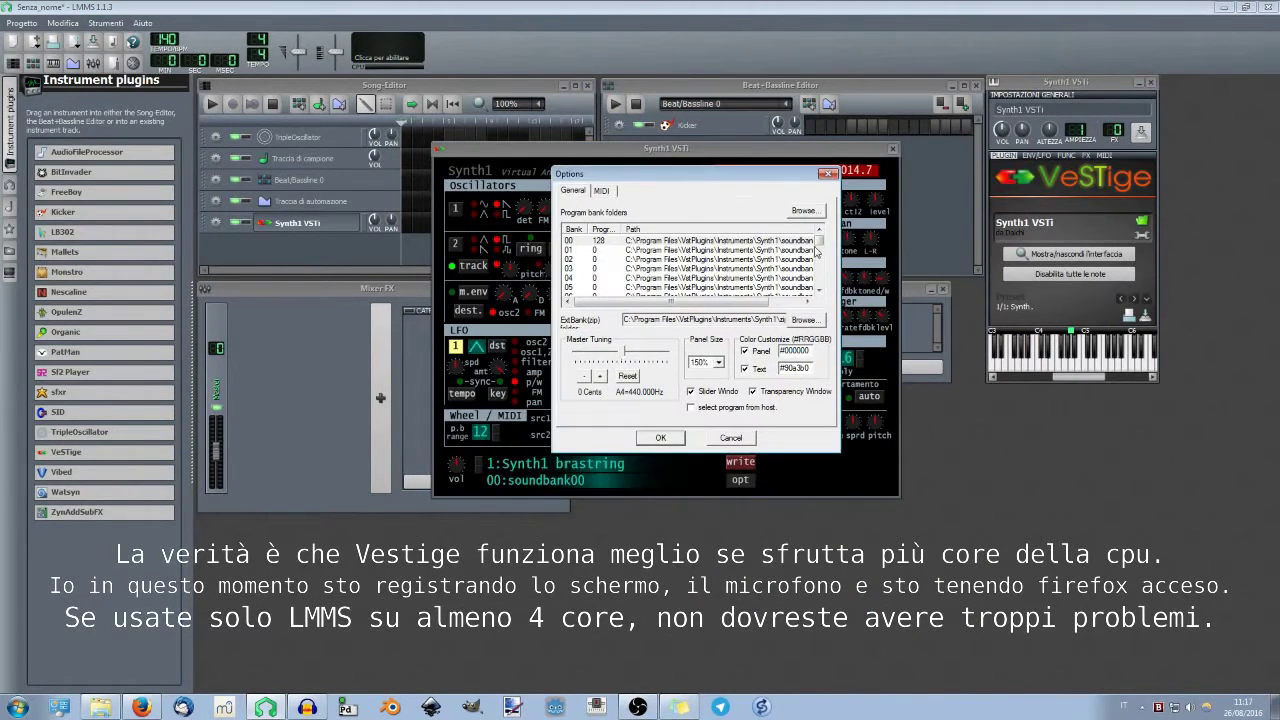
mouse_move(816, 252)
mouse_down()
mouse_move(820, 270)
mouse_move(817, 251)
mouse_up()
scroll(817, 251, right, 3)
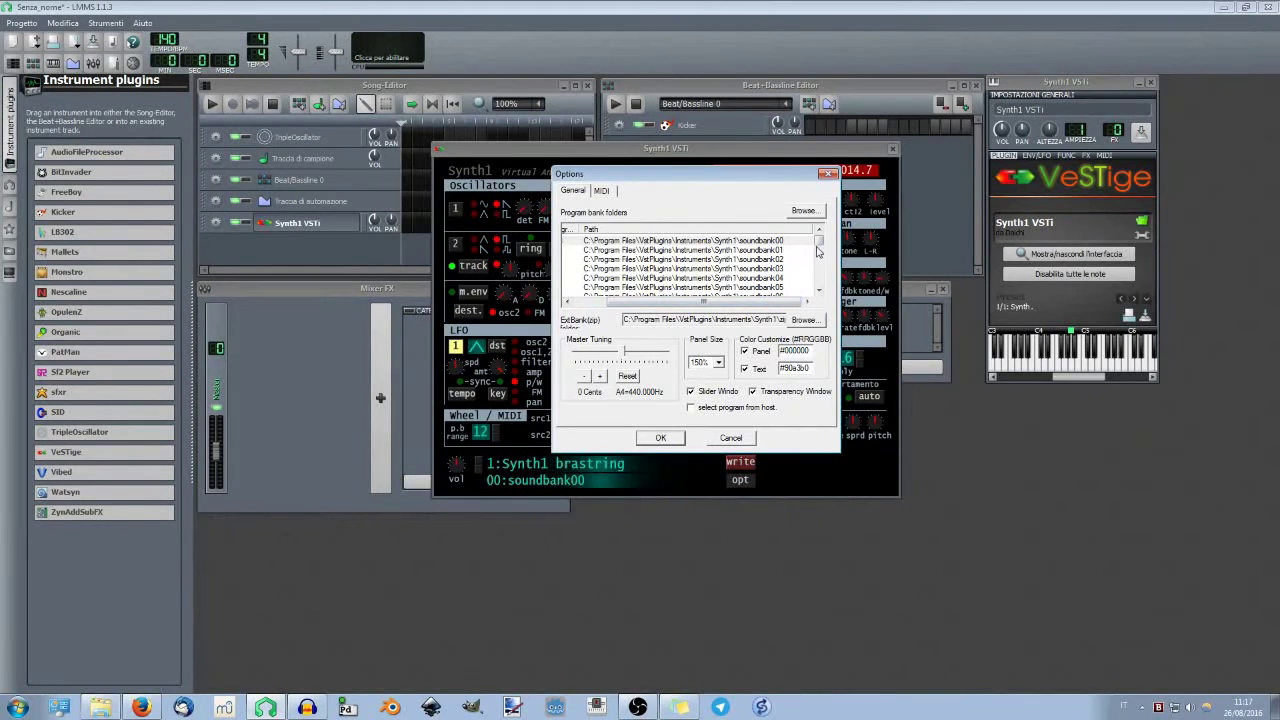
scroll(641, 303, left, 3)
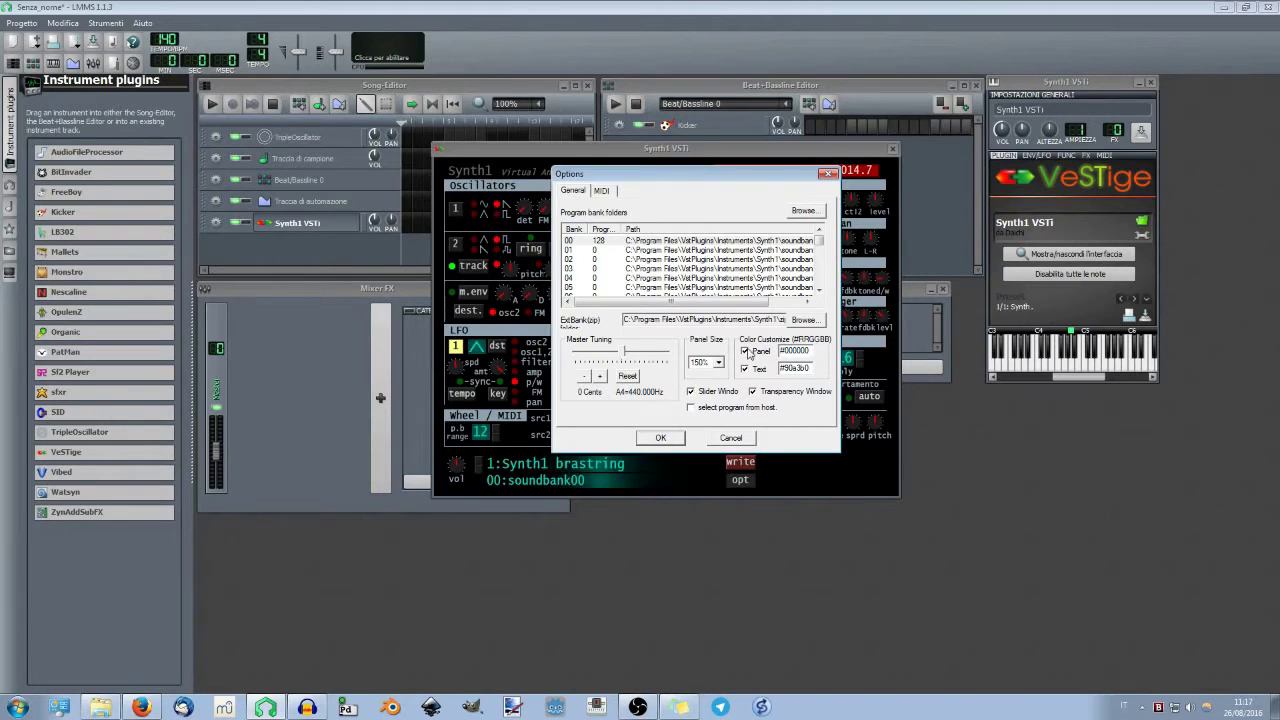
Disable Synth1's custom panel and text colors, apply the change, and re-enable both custom colors in the options
click(745, 352)
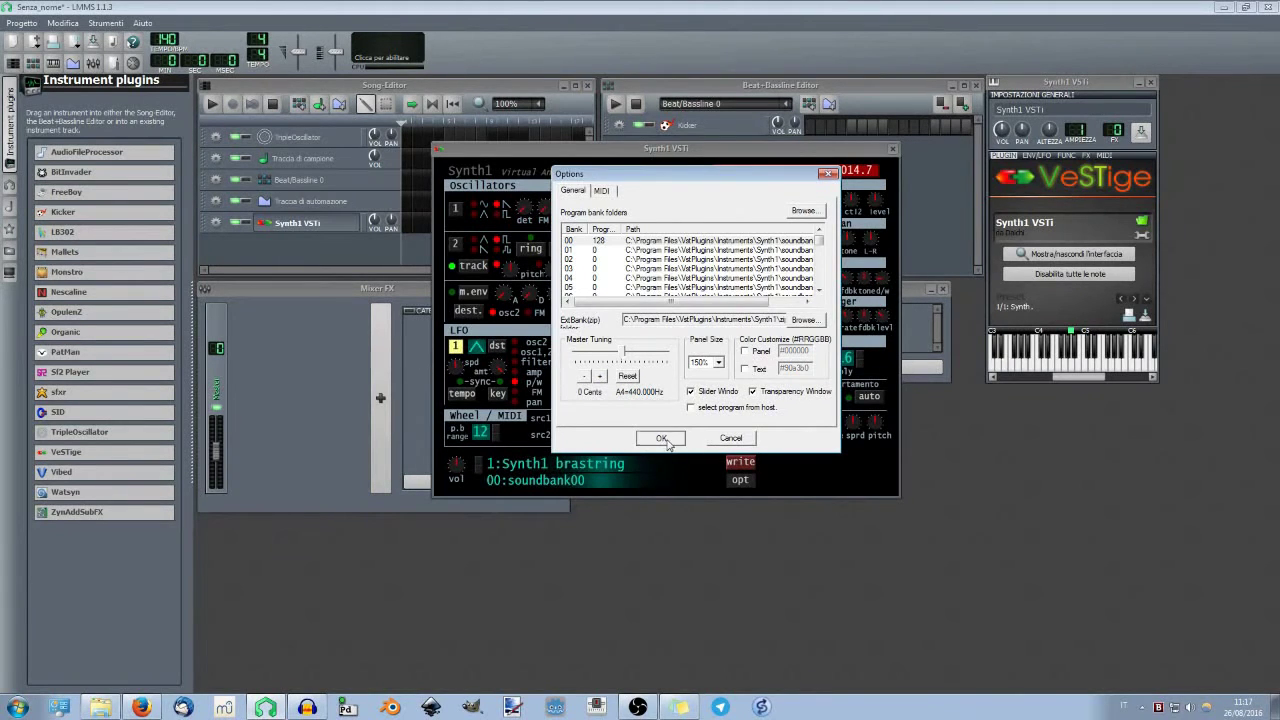
click(662, 439)
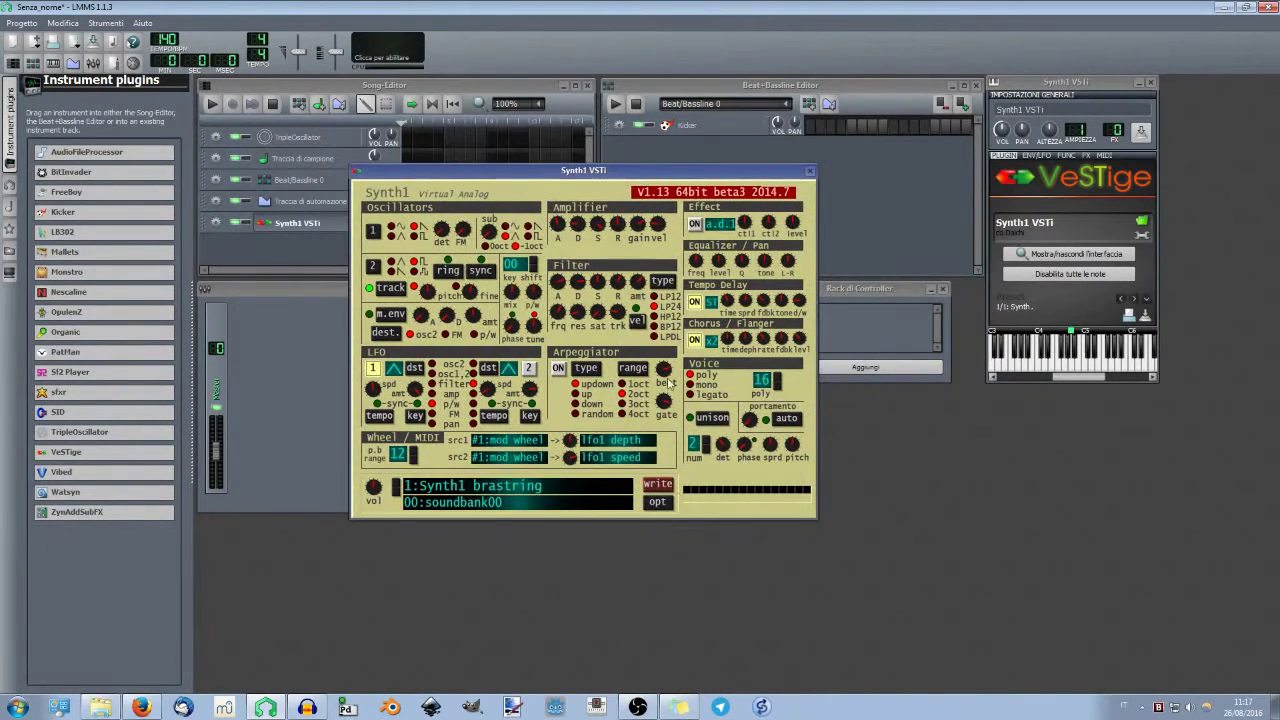
click(662, 501)
click(688, 388)
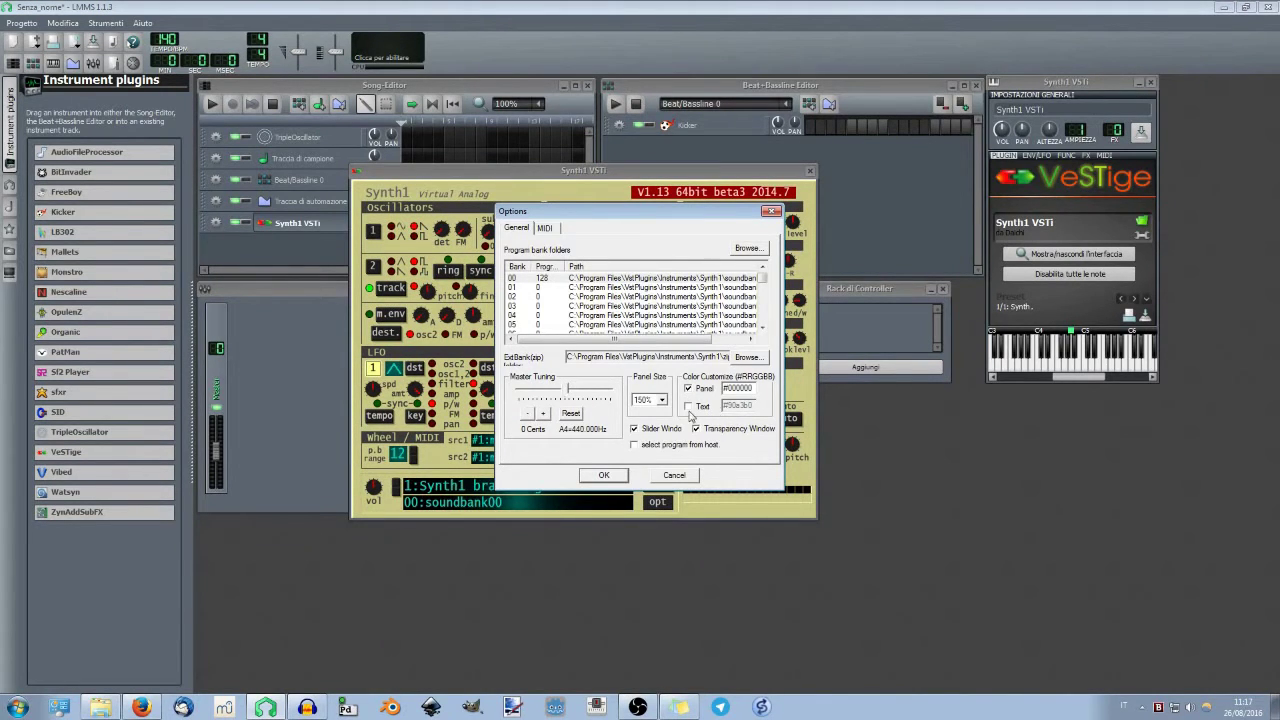
click(688, 406)
click(605, 475)
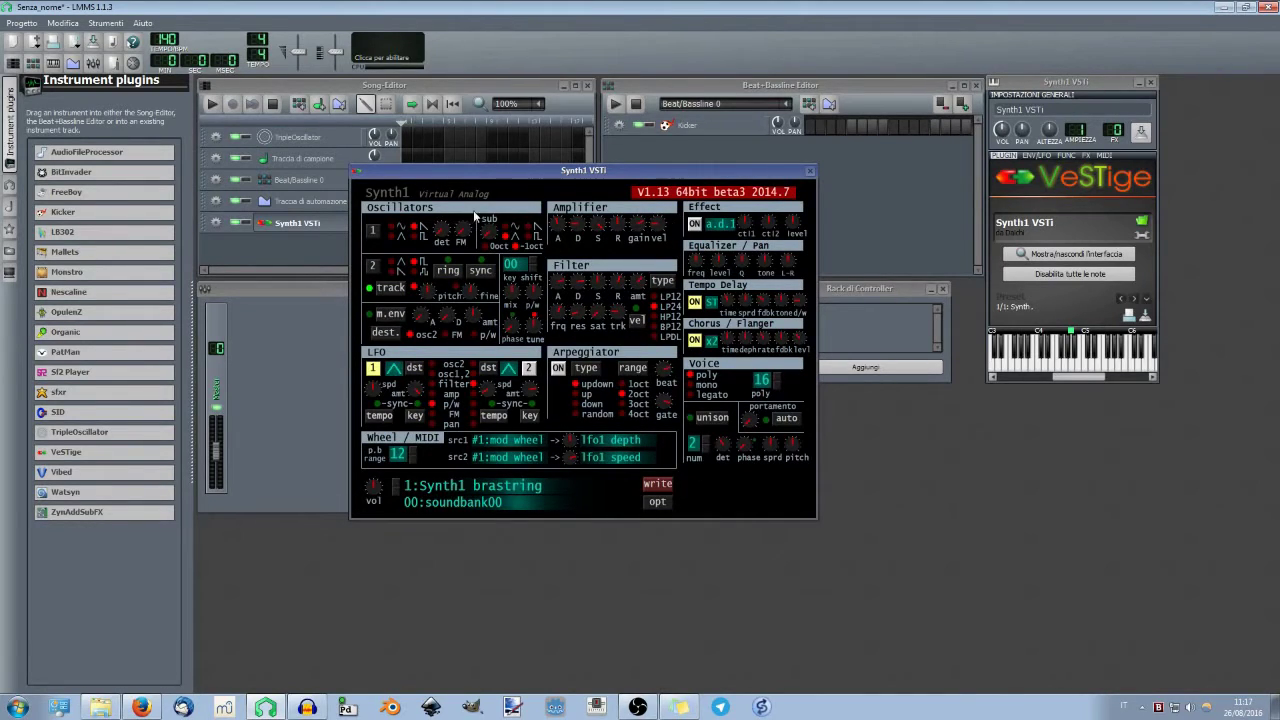
Move the Synth1 interface lower, choose preset 43:Cello from soundbank00, and advance through the presets to 48:Timpani
drag(561, 177, 669, 212)
drag(656, 218, 575, 244)
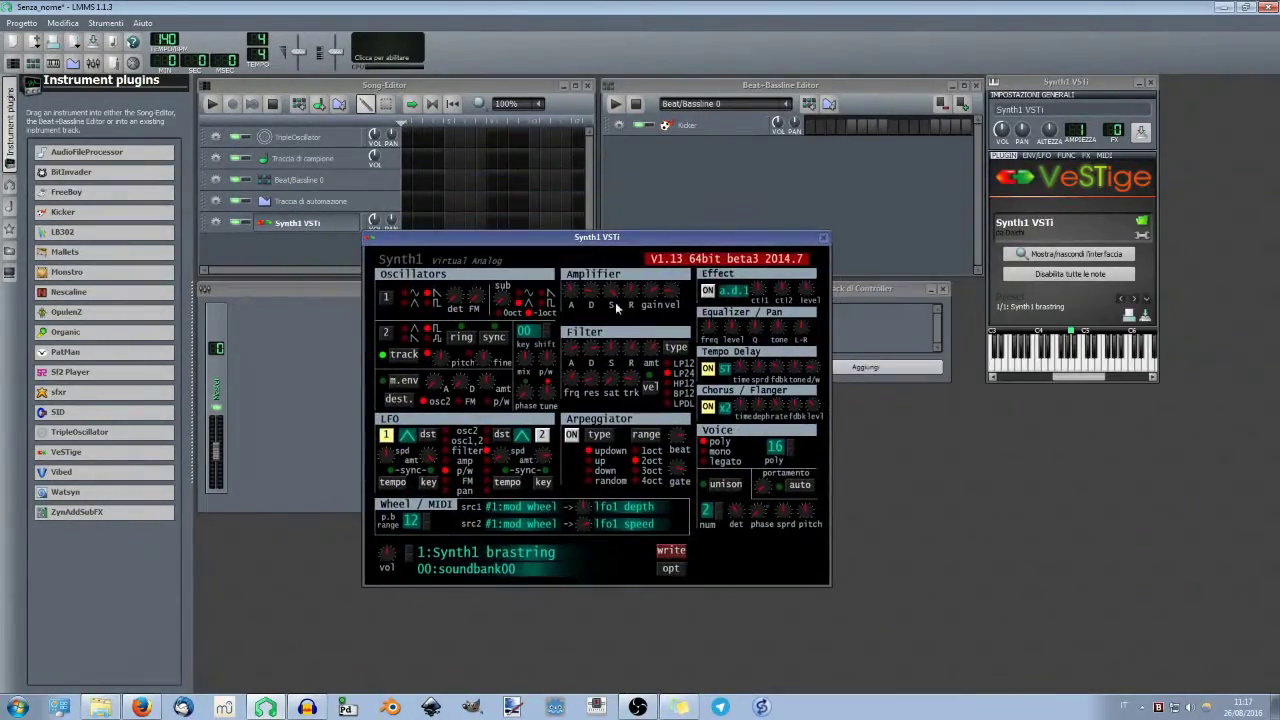
click(492, 558)
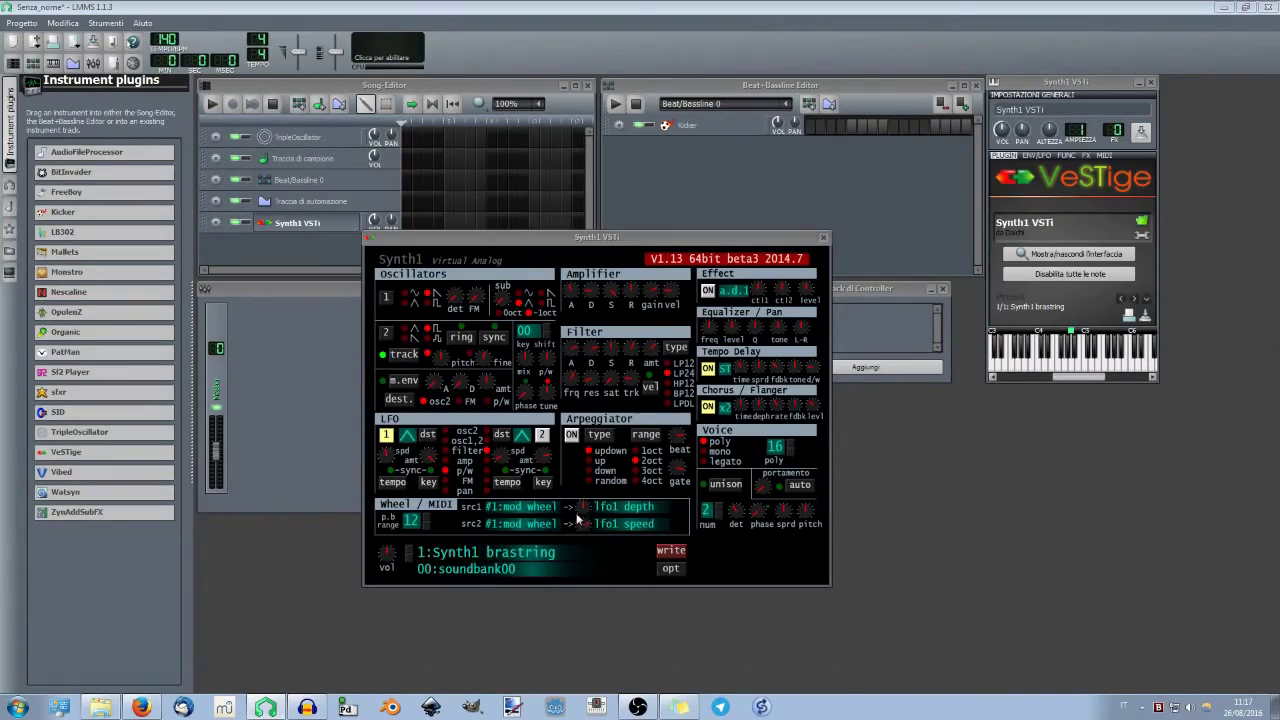
click(486, 552)
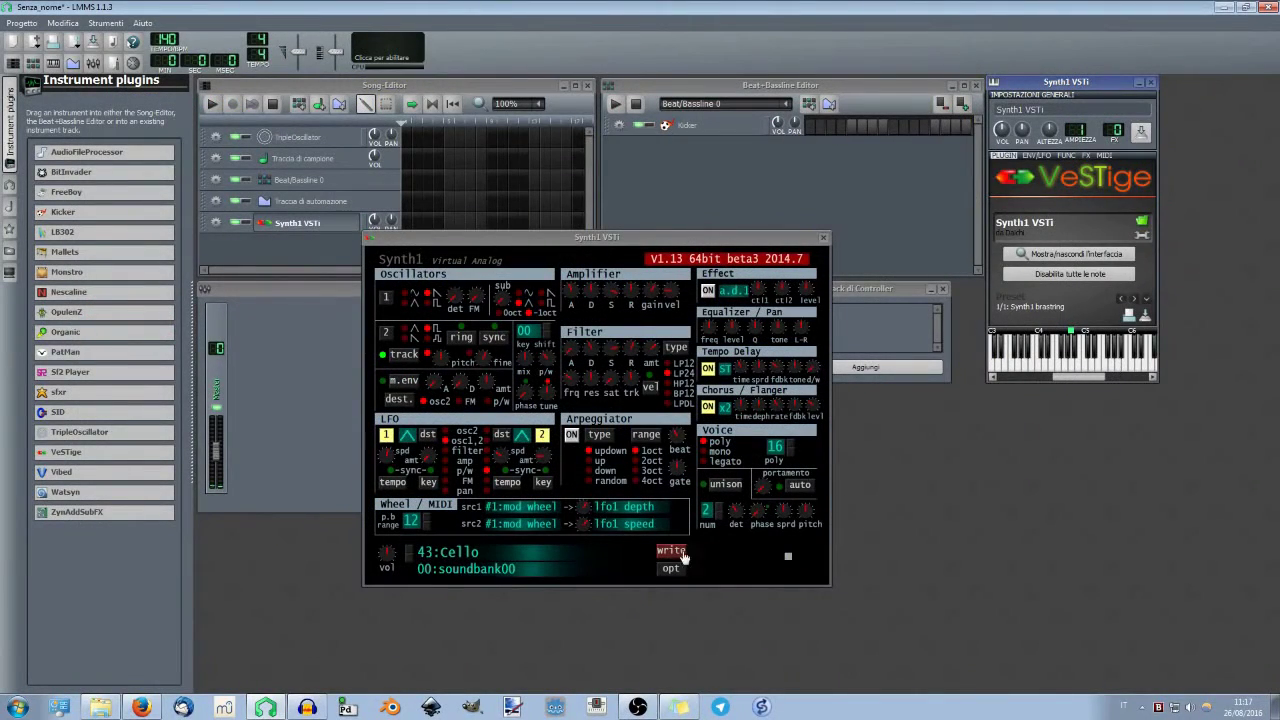
scroll(411, 553, down, 5)
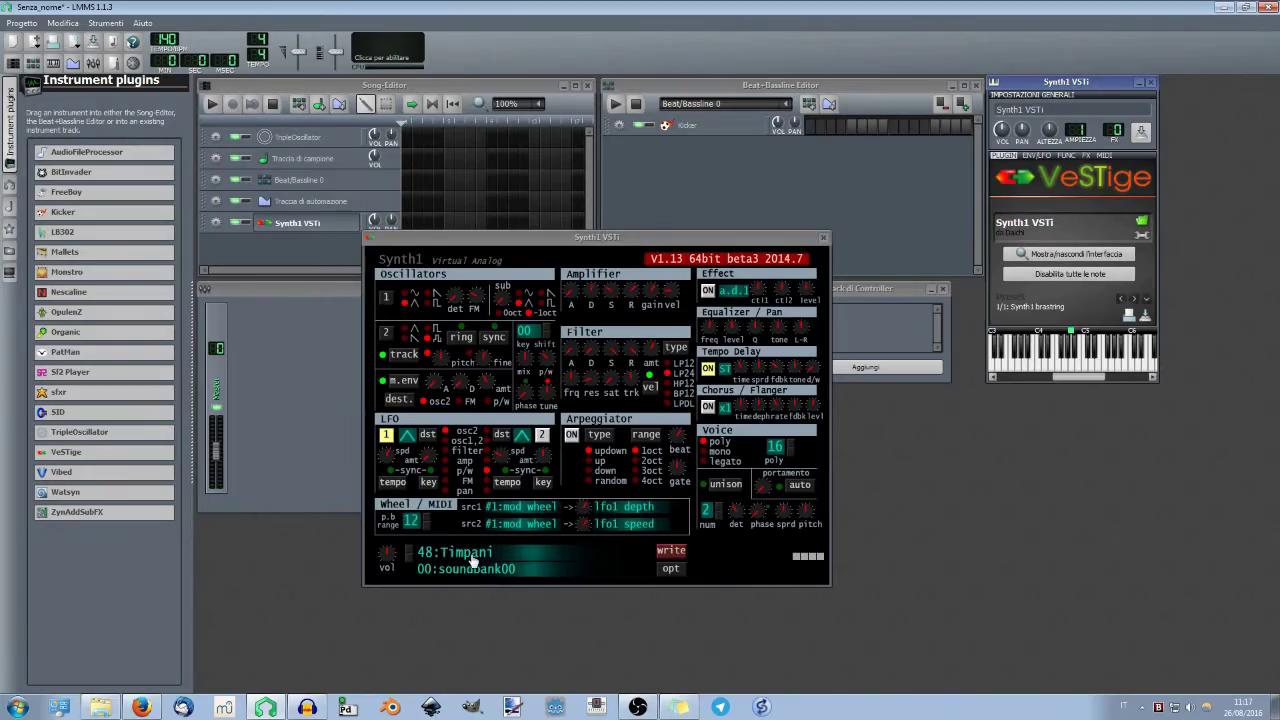
Open Synth1's bank browser to view the programs in the external bank aaa bbb Thanks Ms Ichiro 08.zip, and close it
click(816, 556)
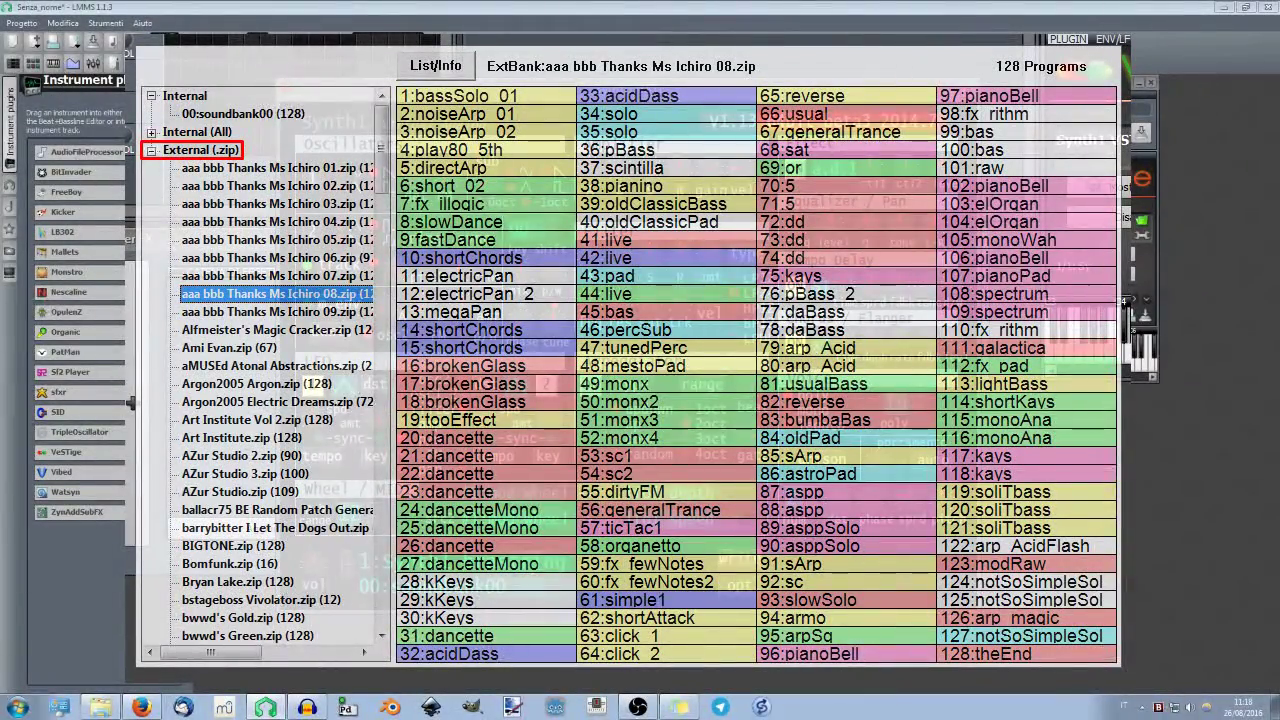
click(646, 308)
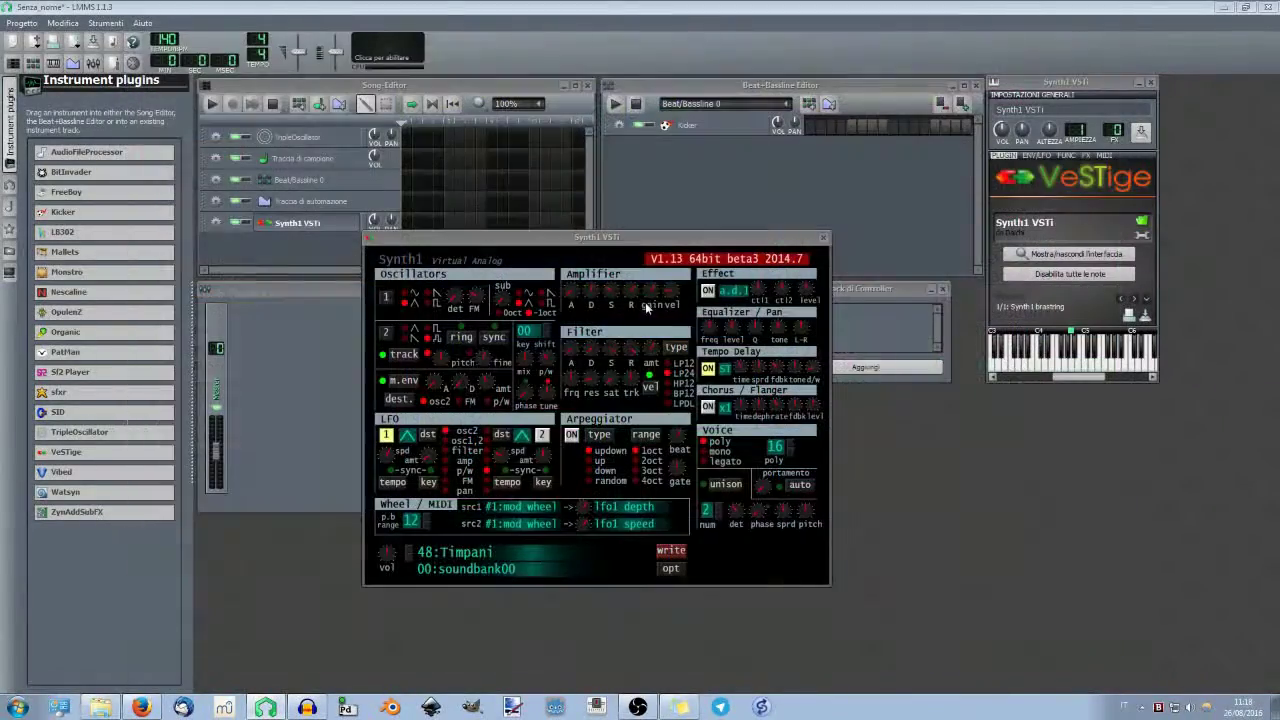
Play notes with preset 38:Mystic Arp from Pencilgod 1.zip in Synth1, and advance through the presets to 42:Instant hardcore
click(1068, 370)
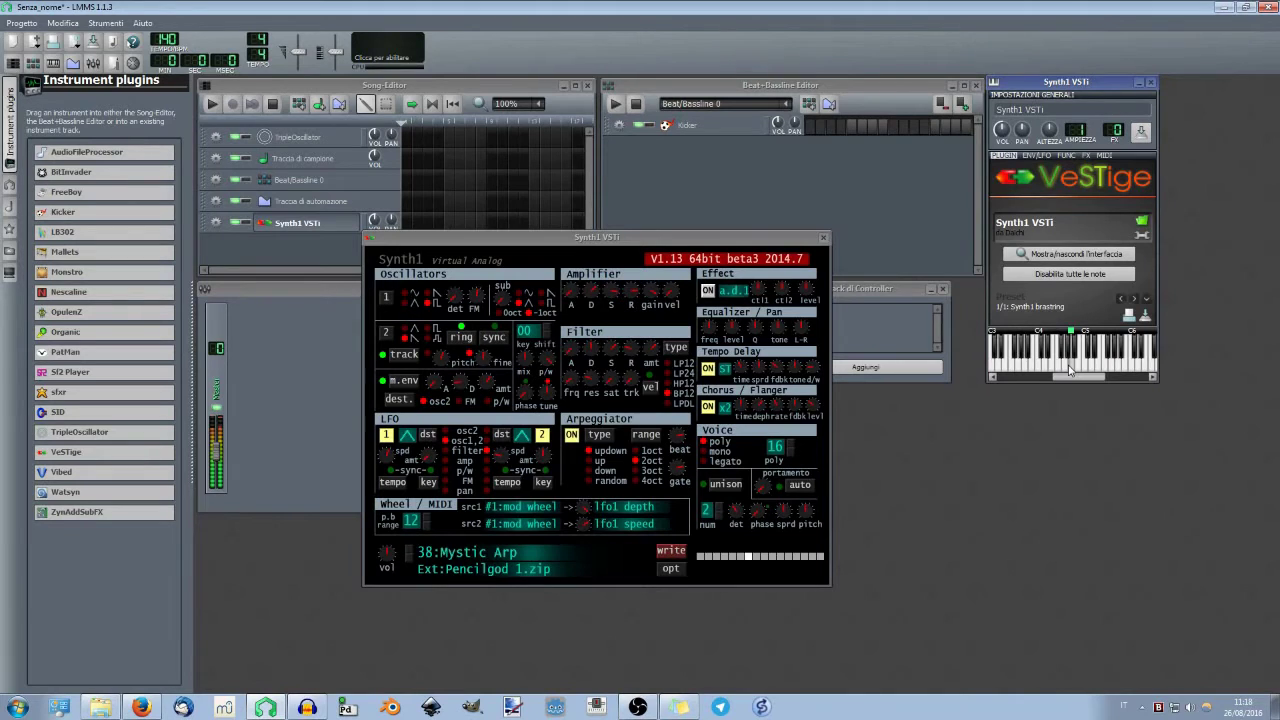
click(1052, 370)
click(451, 563)
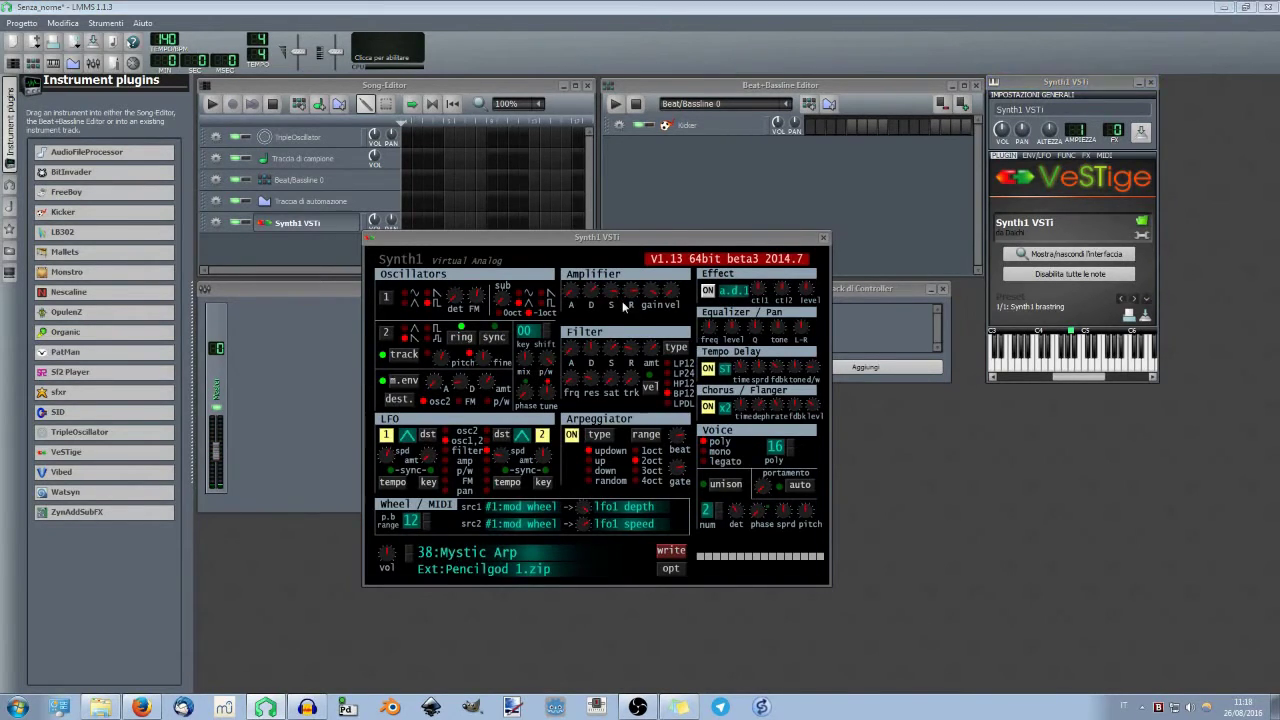
key(Down)
key(Down)
key(Down)
key(Down)
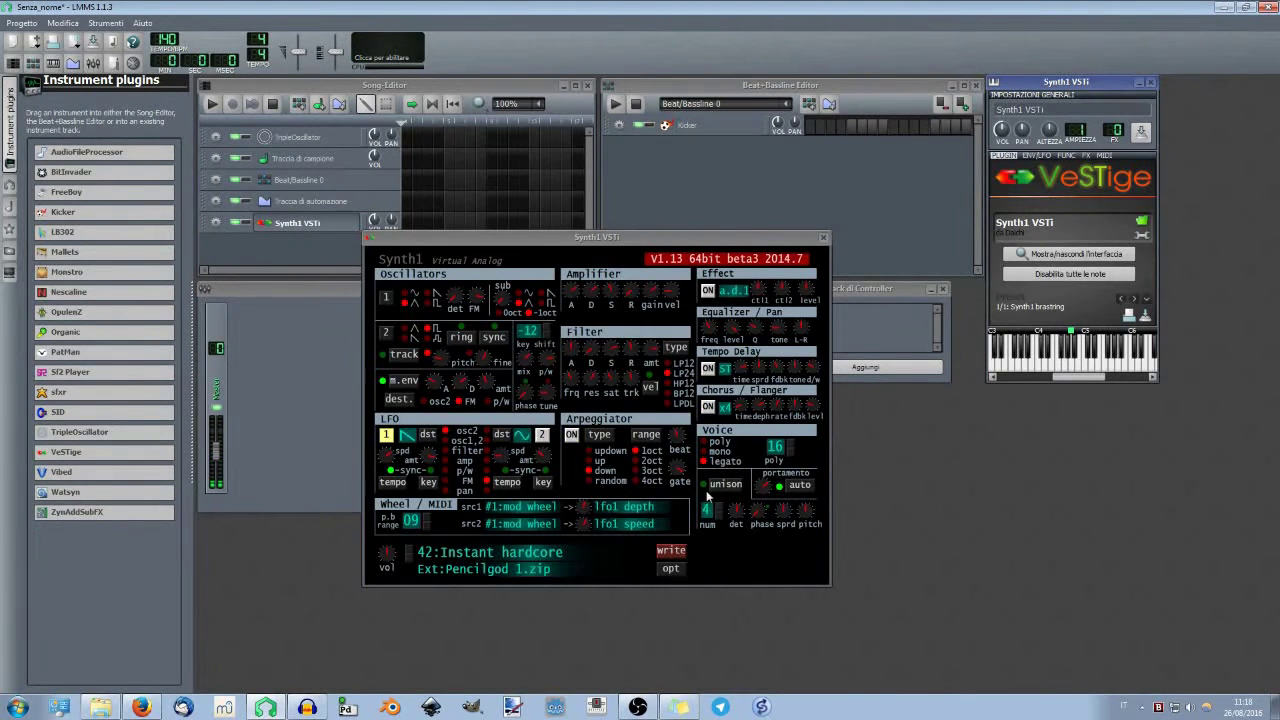
Choose preset 20:LD HS MiniATure? from Mr Wobble Vol. 1.zip in Synth1 and move the synth's interface closer to the instrument window
click(530, 547)
click(871, 358)
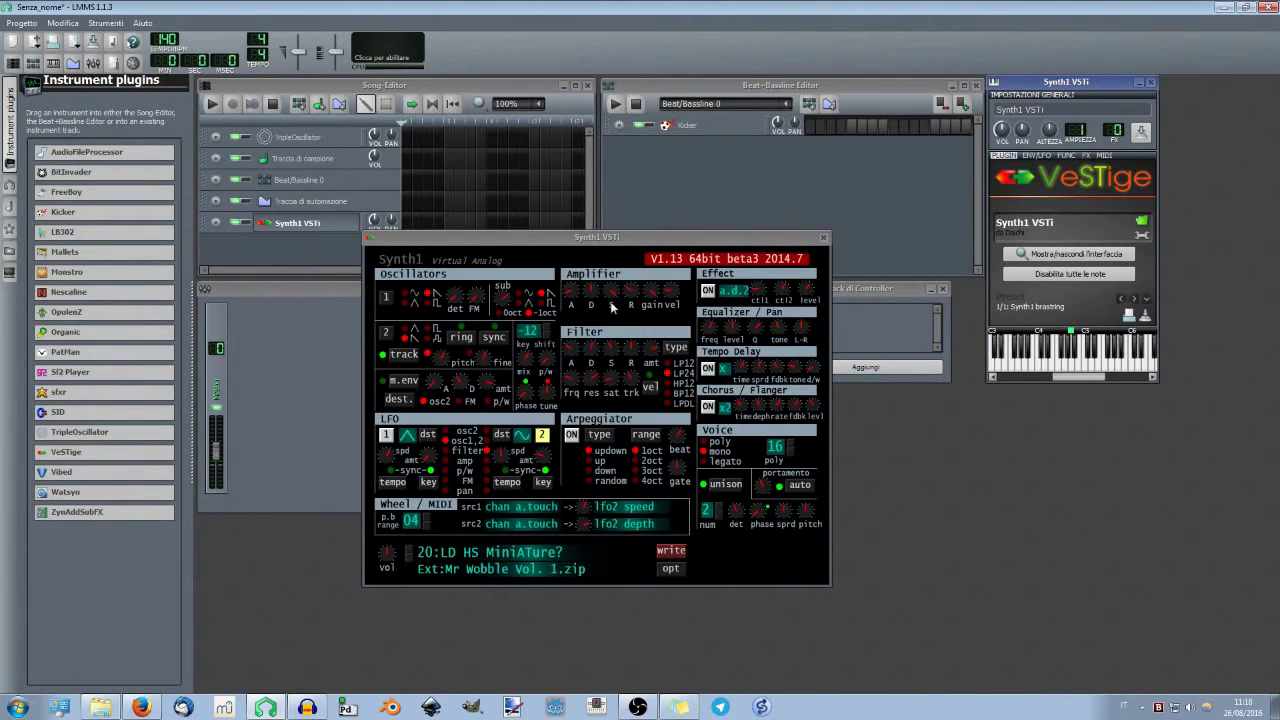
drag(624, 237, 643, 213)
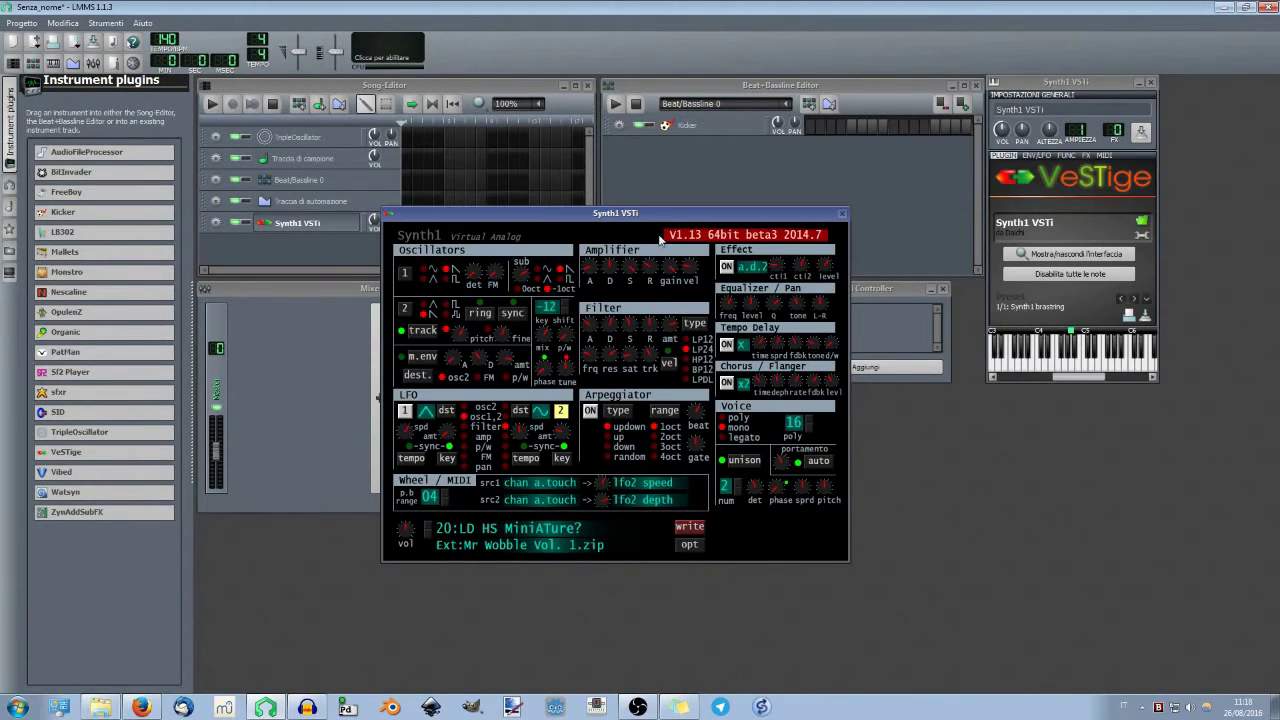
drag(629, 214, 721, 204)
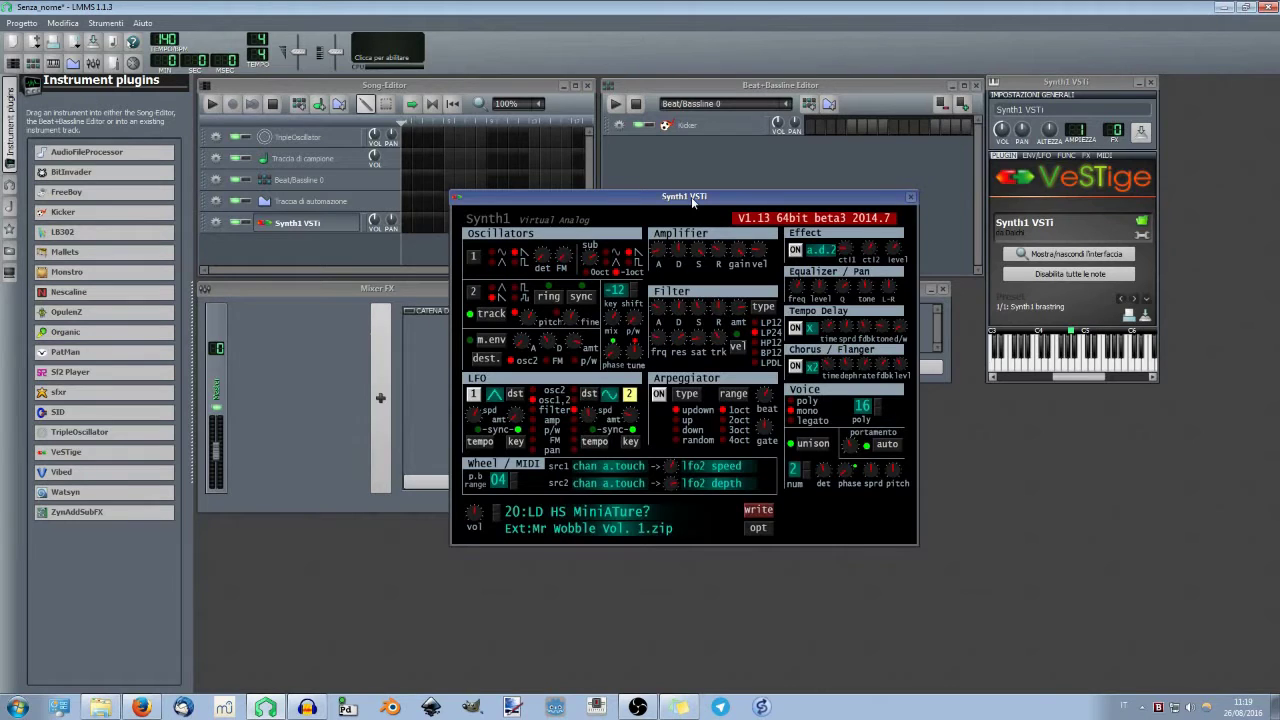
drag(692, 200, 707, 196)
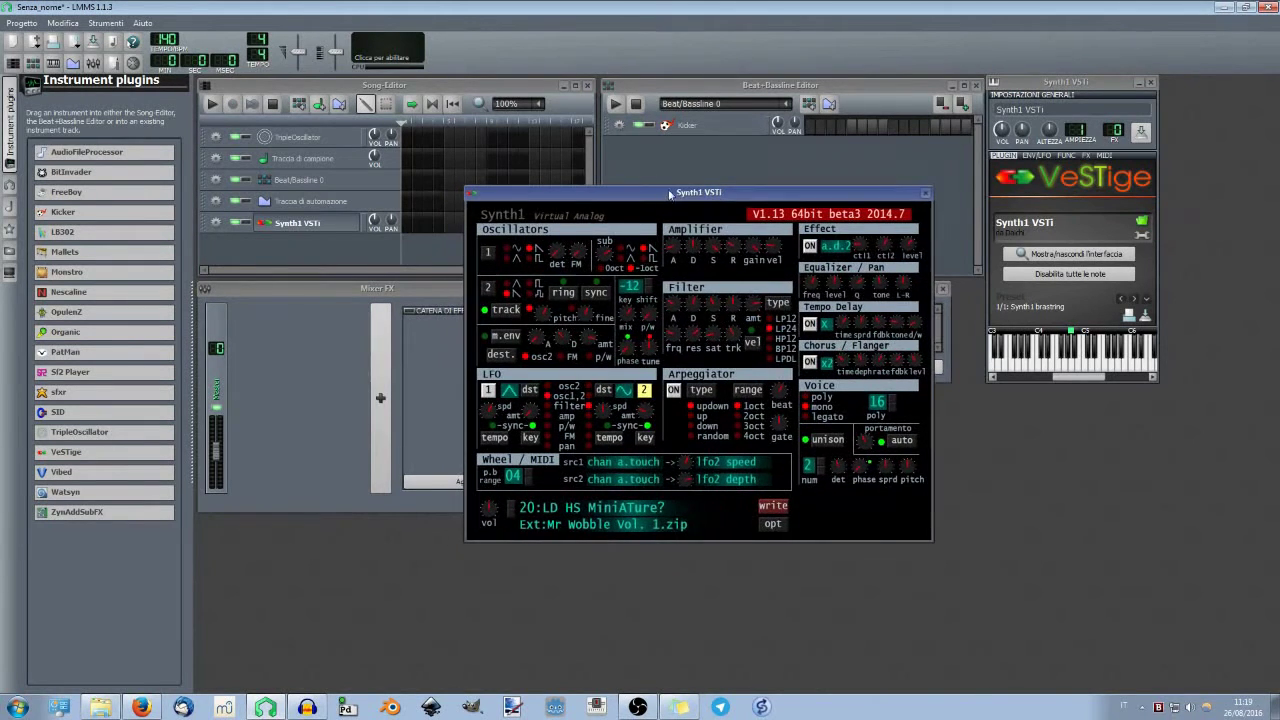
Open and dismiss the options of the instrument's pitch knob, and move the Synth1 interface away from the instrument window
click(1058, 148)
right_click(1050, 135)
key(Escape)
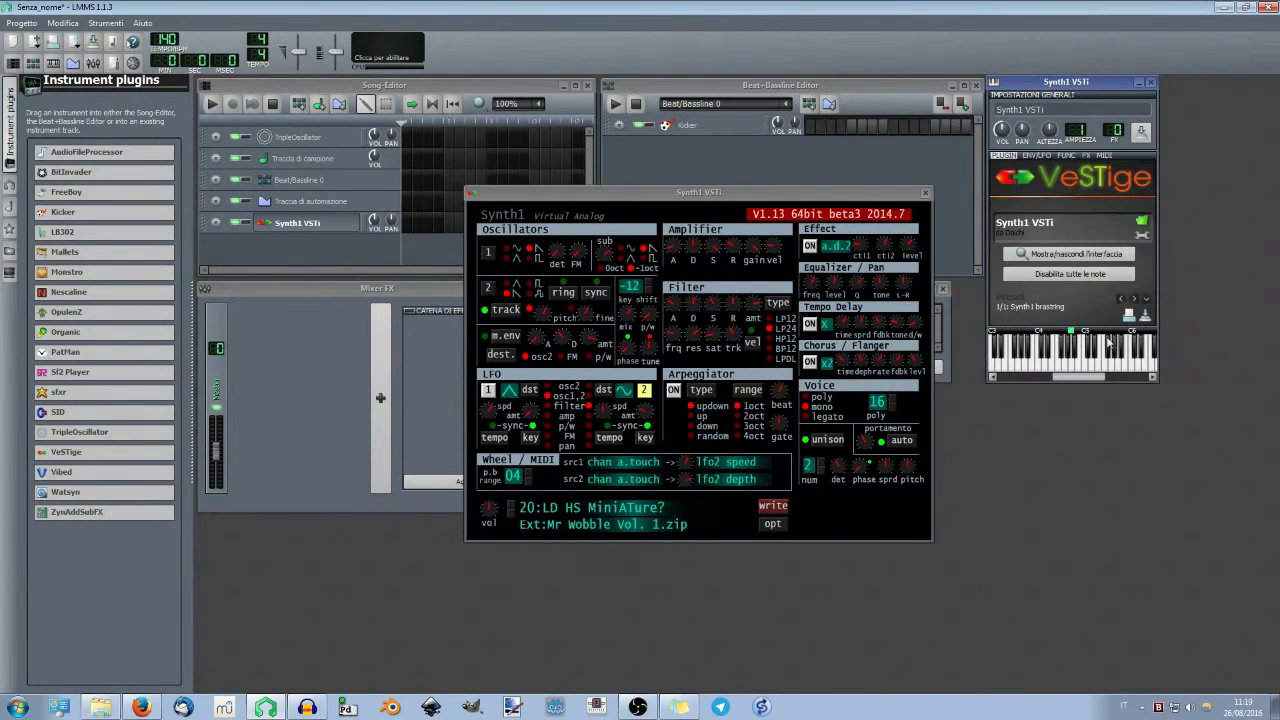
drag(803, 197, 807, 180)
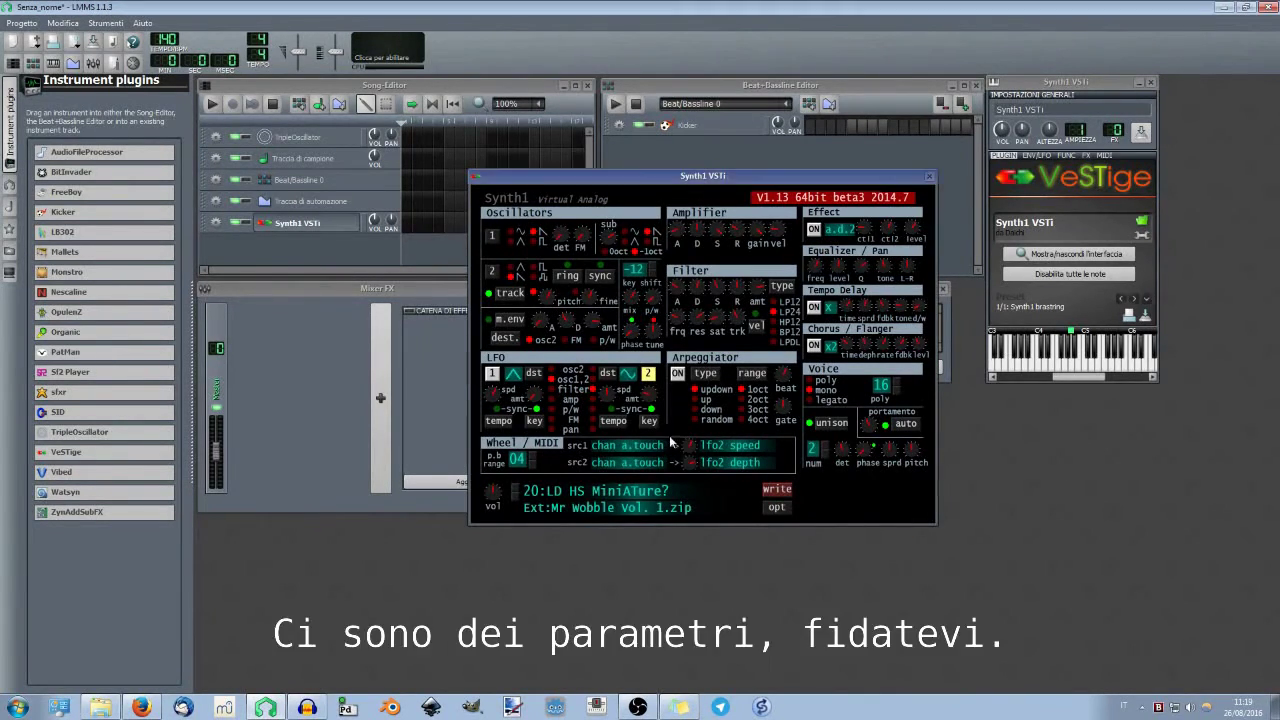
drag(750, 177, 630, 167)
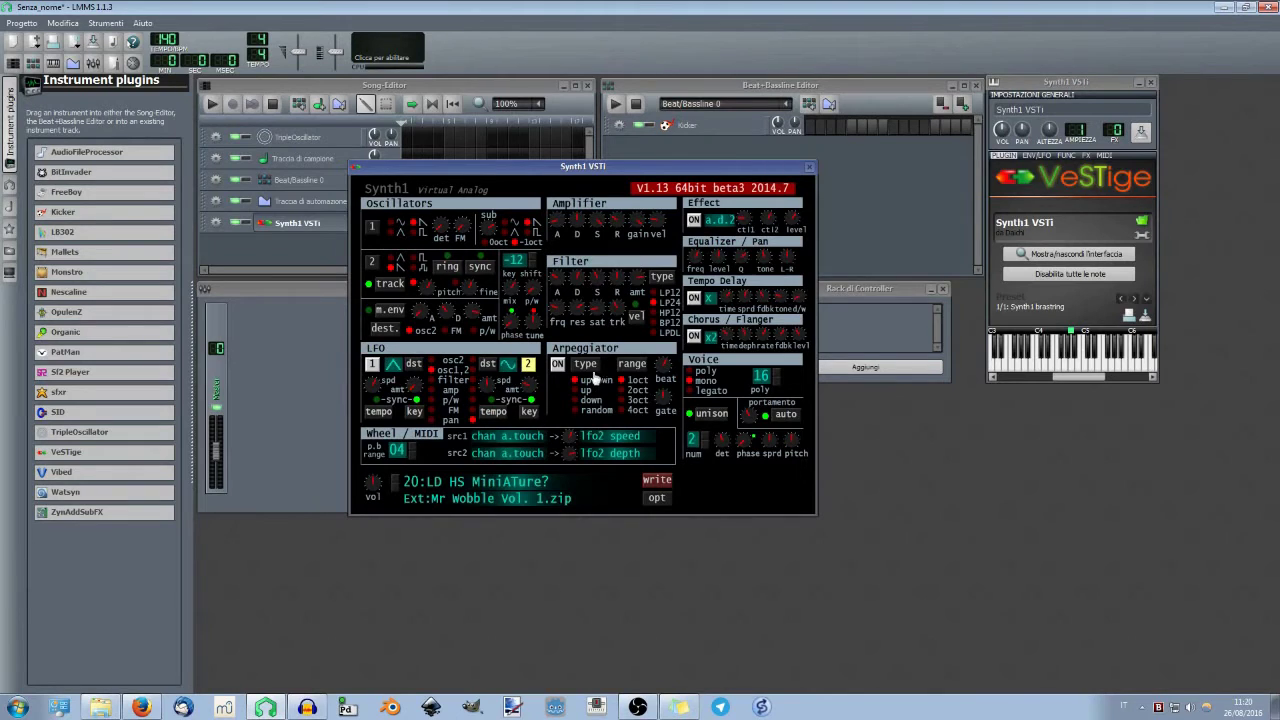
Turn on Synth1's arpeggiator with a 3oct range and play low and middle notes on the virtual keyboard
click(1077, 370)
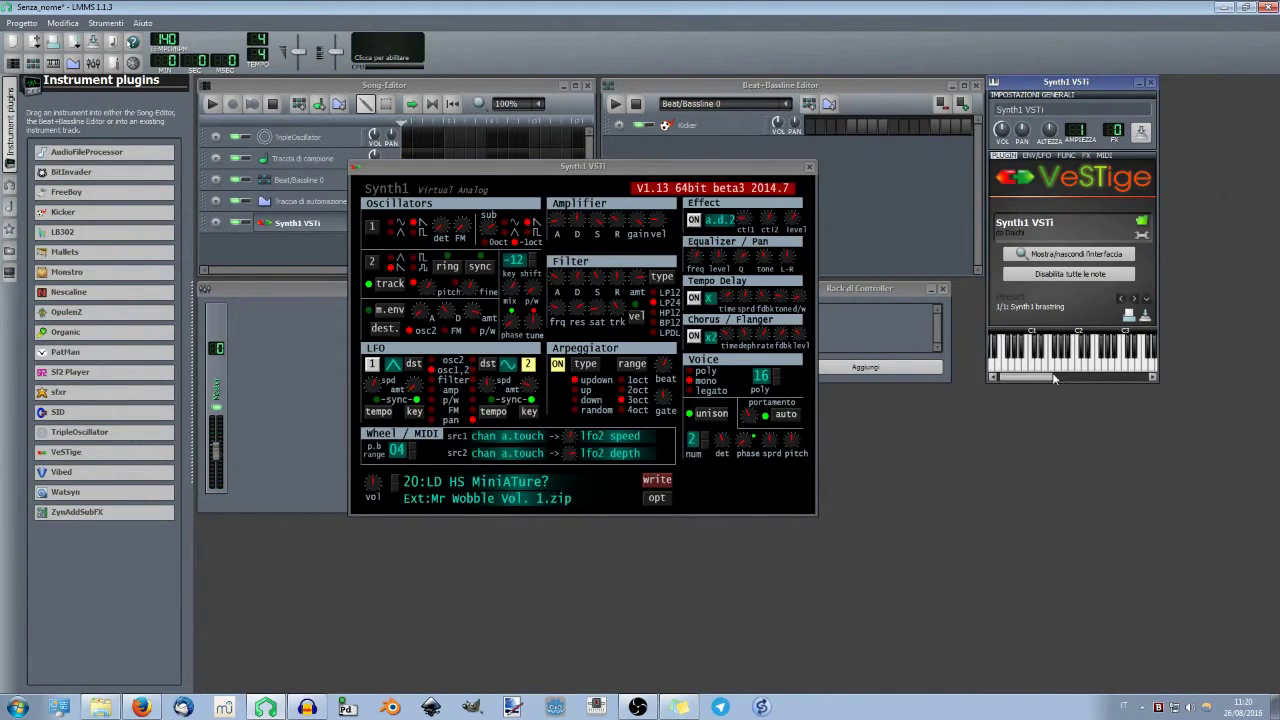
click(1058, 365)
scroll(1075, 365, up, 3)
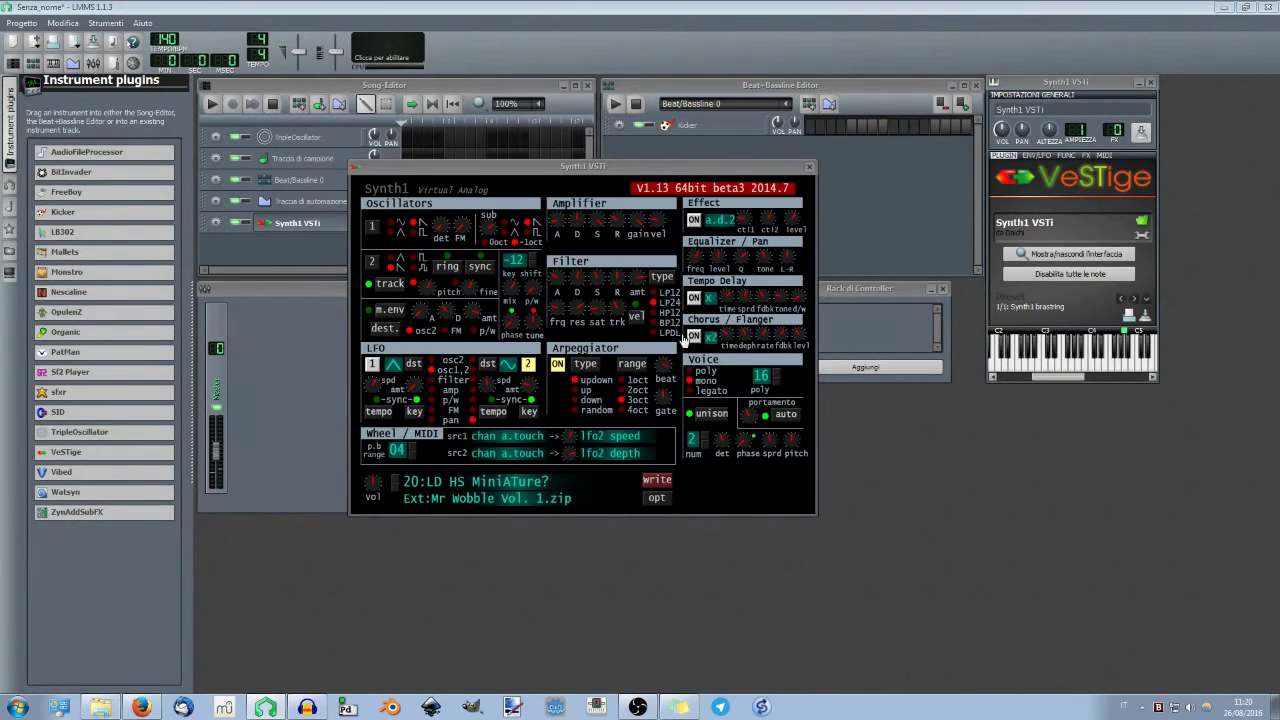
click(1040, 365)
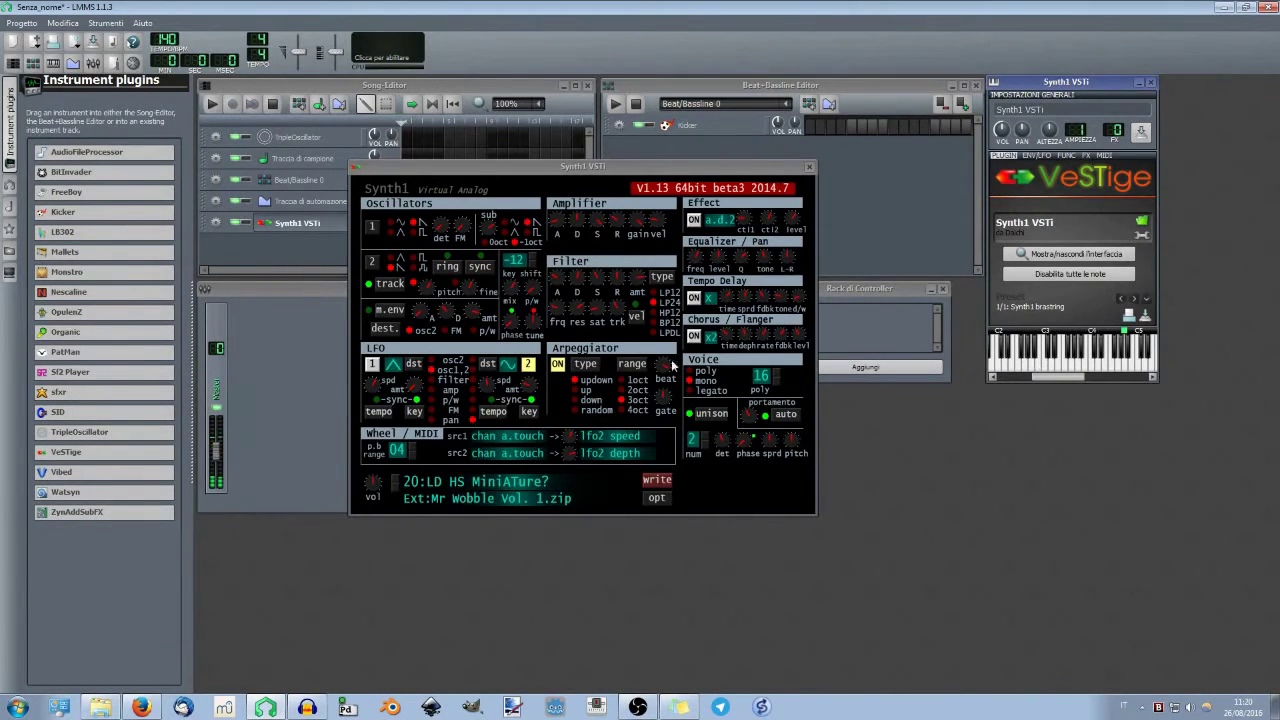
click(1036, 370)
Force-close the unresponsive LMMS and restart it without recovering the last session's project
click(729, 158)
click(591, 166)
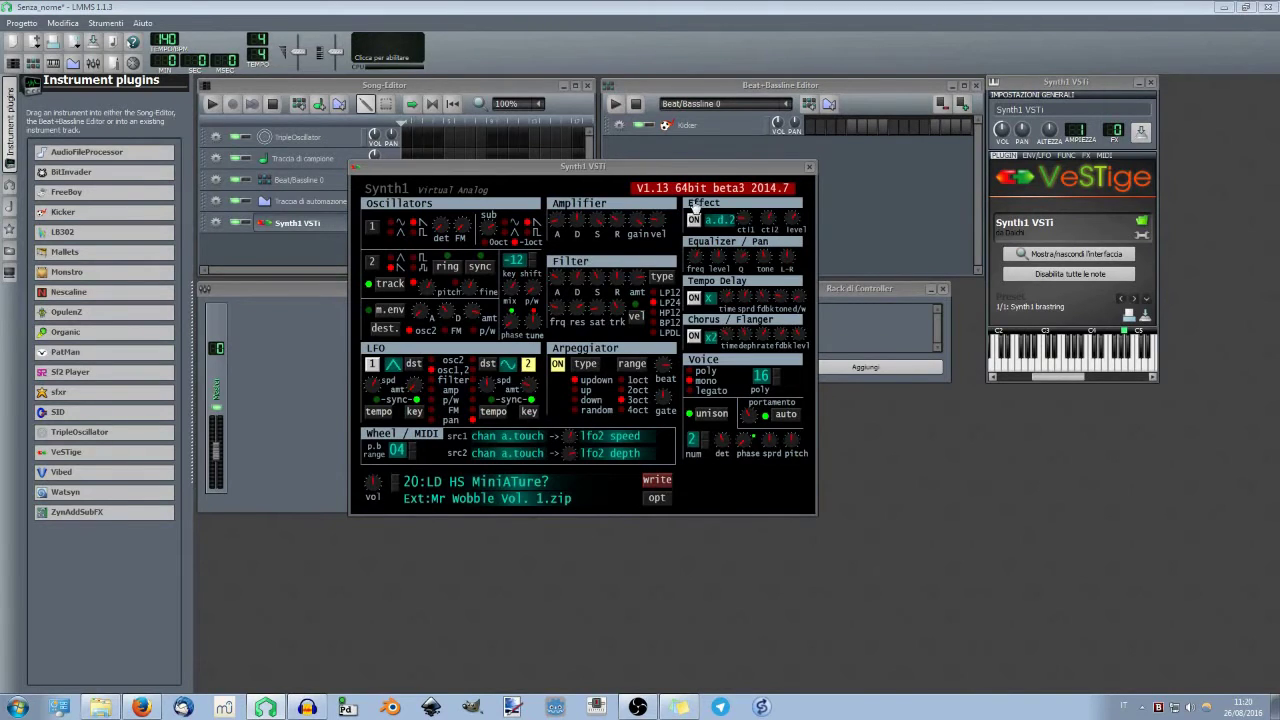
click(633, 191)
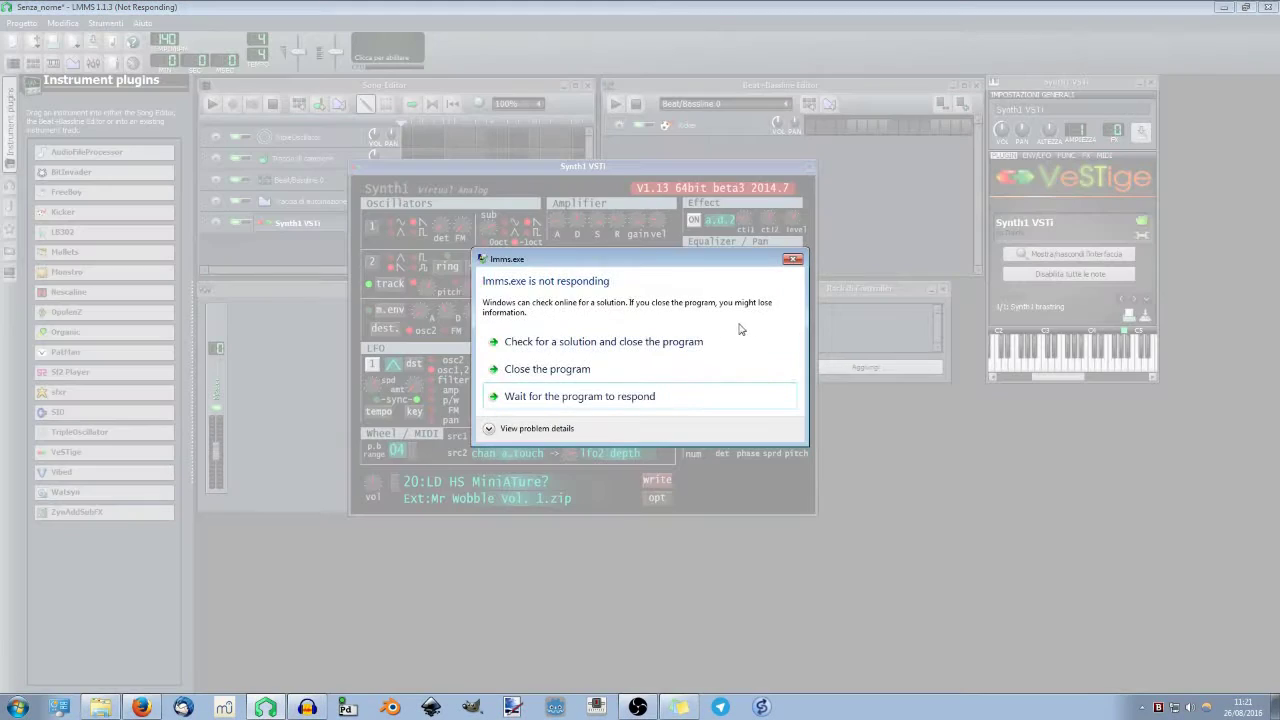
click(730, 369)
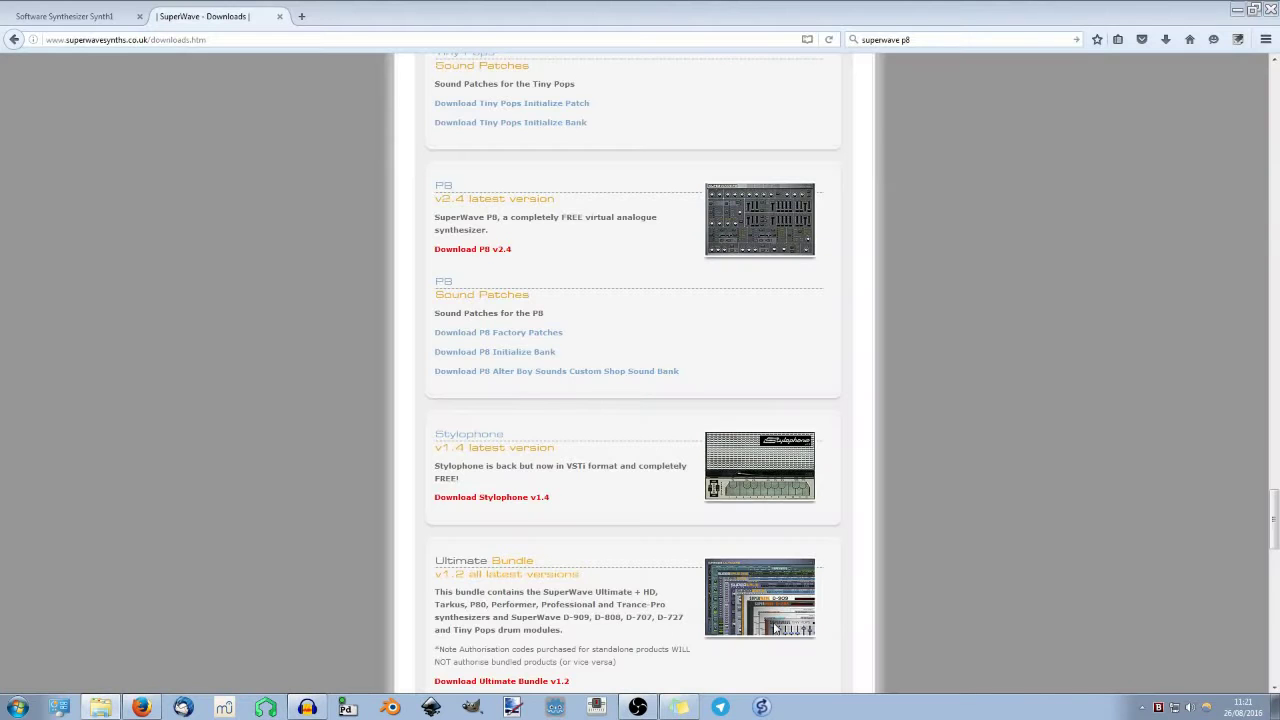
click(262, 703)
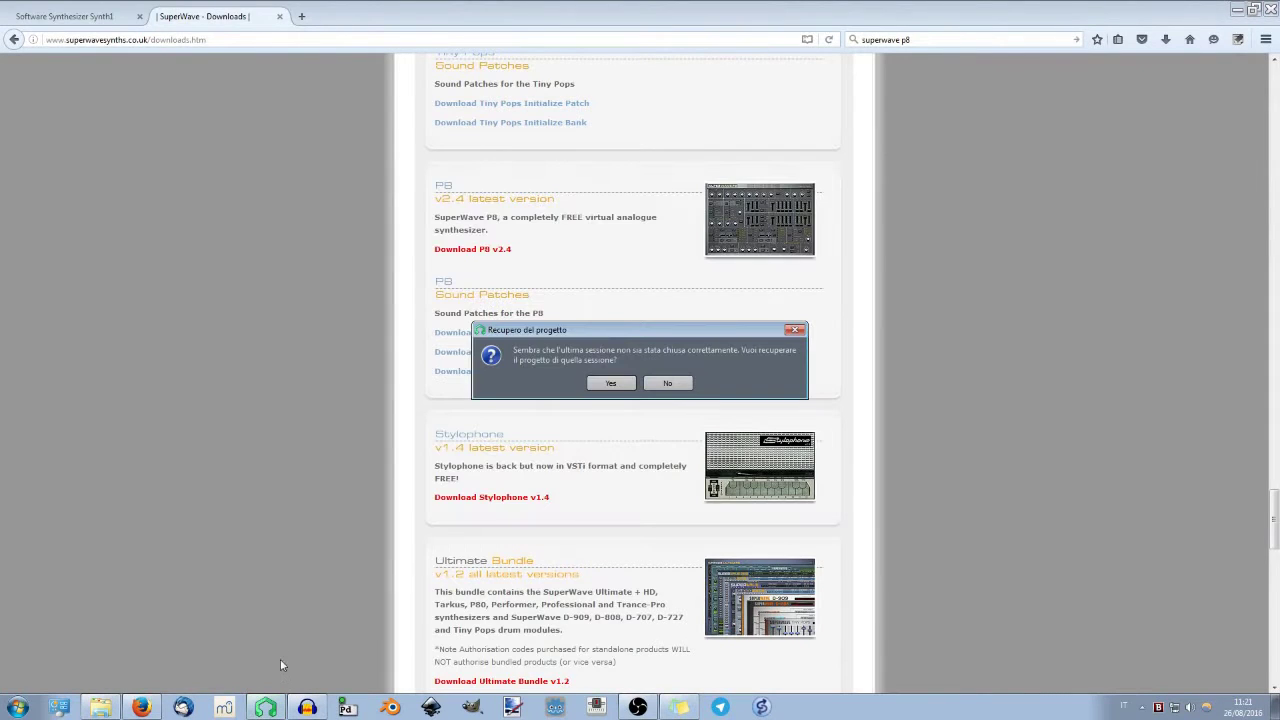
click(688, 392)
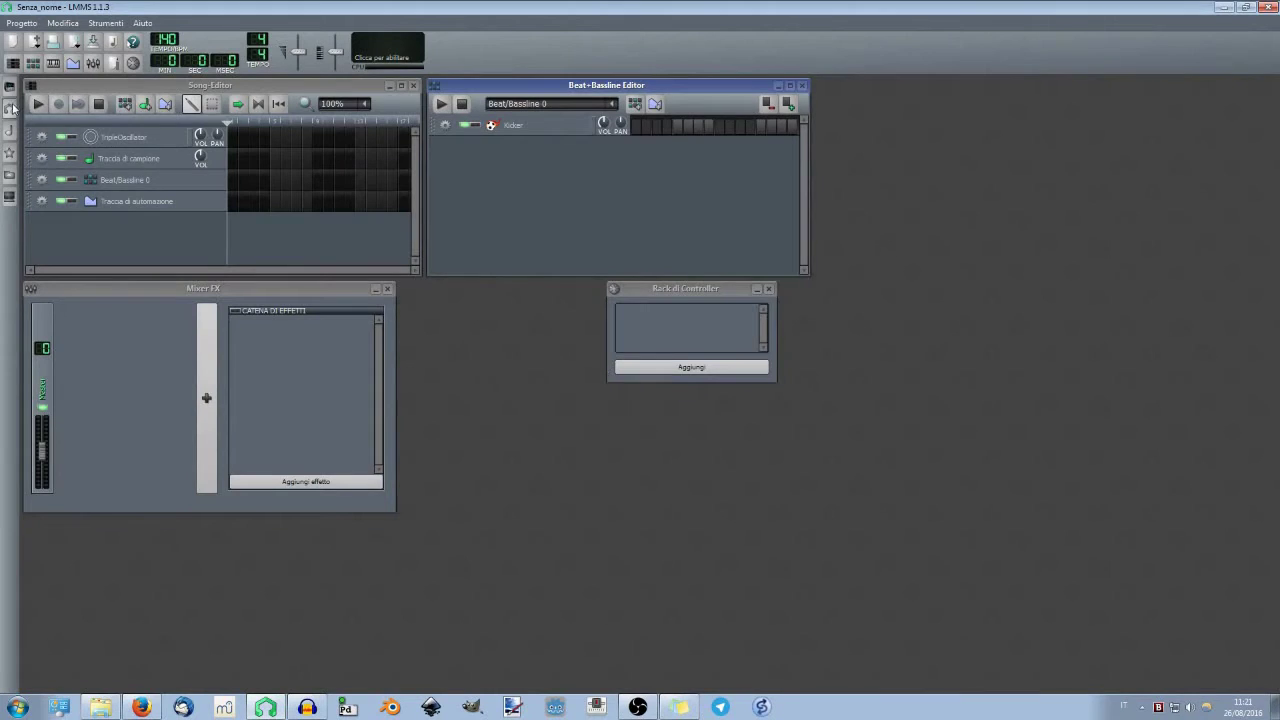
Add a VeSTige instrument track to the song, load Synth1 VST64.dll into it, and reposition the synth's interface
click(10, 90)
drag(80, 431, 329, 229)
click(1142, 222)
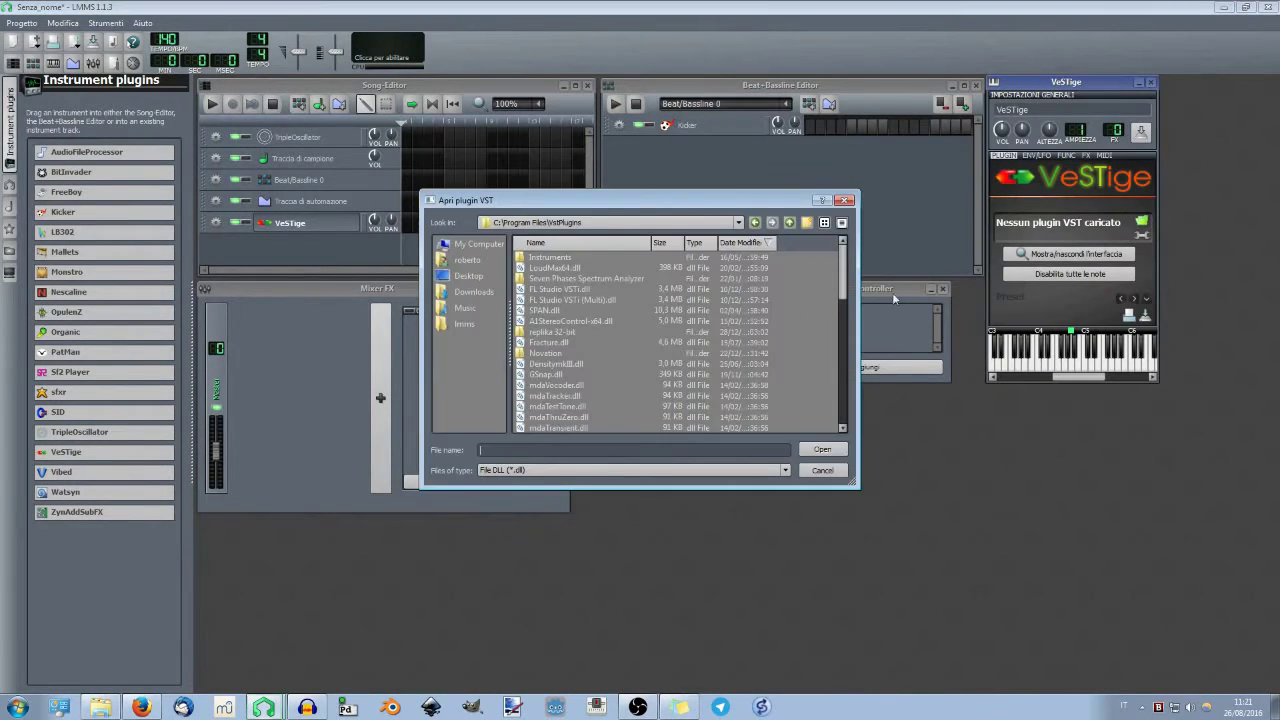
double_click(559, 397)
click(557, 396)
double_click(557, 396)
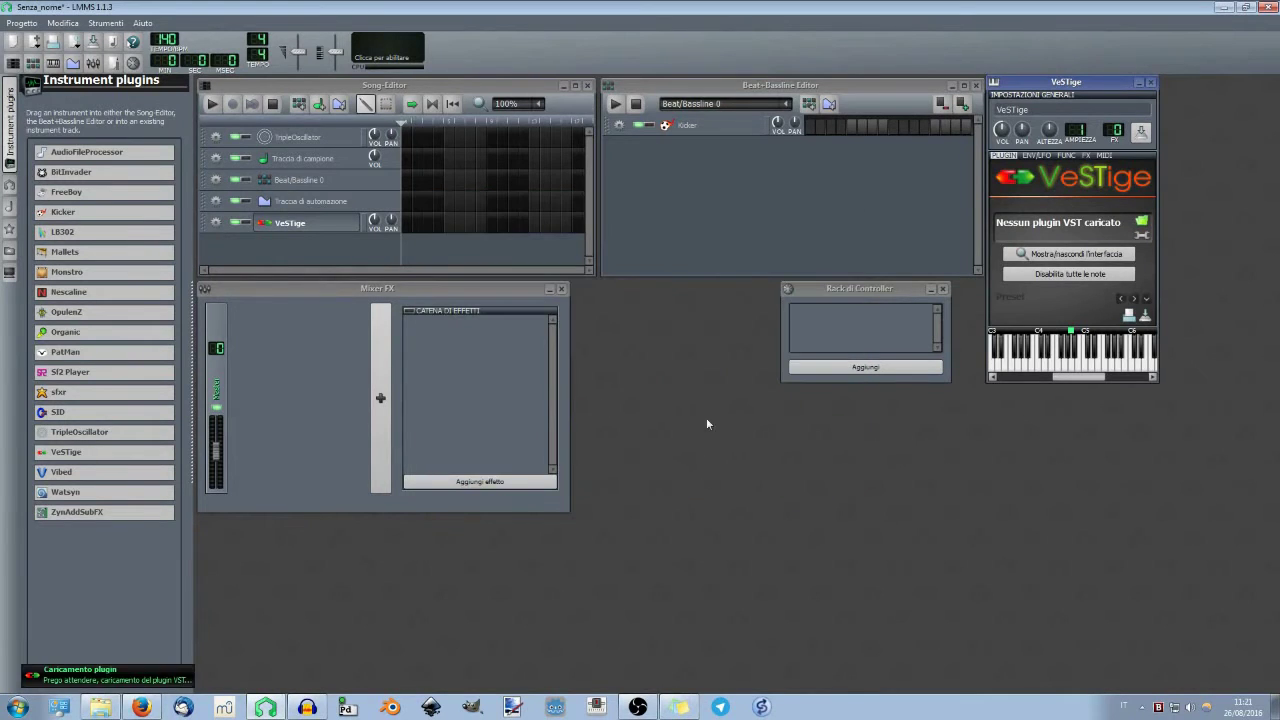
drag(905, 348, 751, 294)
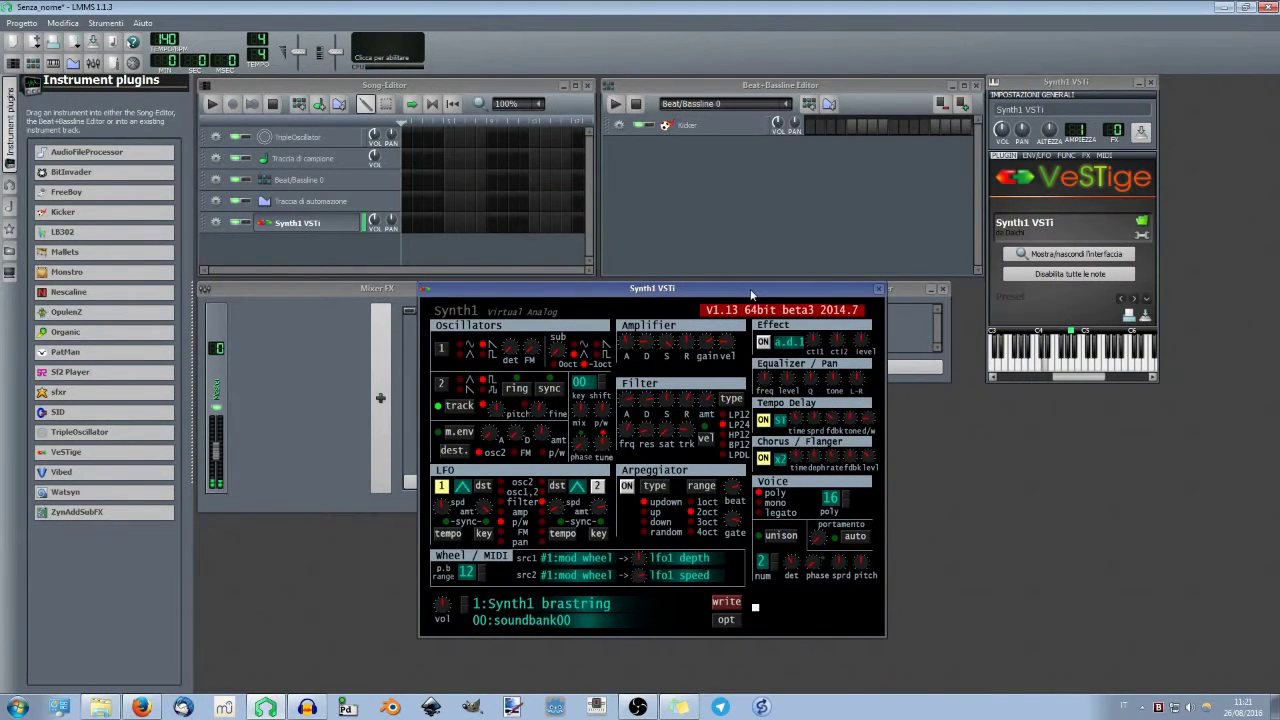
Set Synth1's voice mode to legato with unison and auto portamento on, and raise the unison voice number to 8
click(786, 503)
click(785, 520)
click(836, 537)
click(1070, 87)
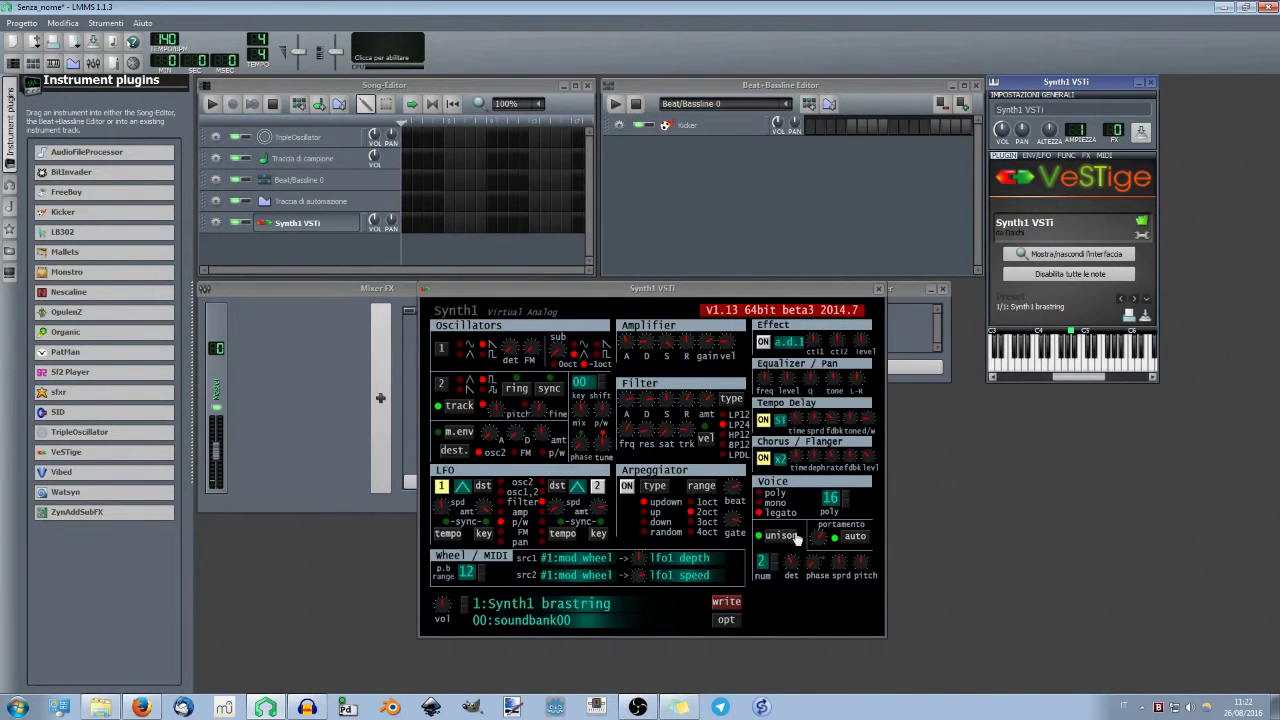
scroll(772, 563, up, 3)
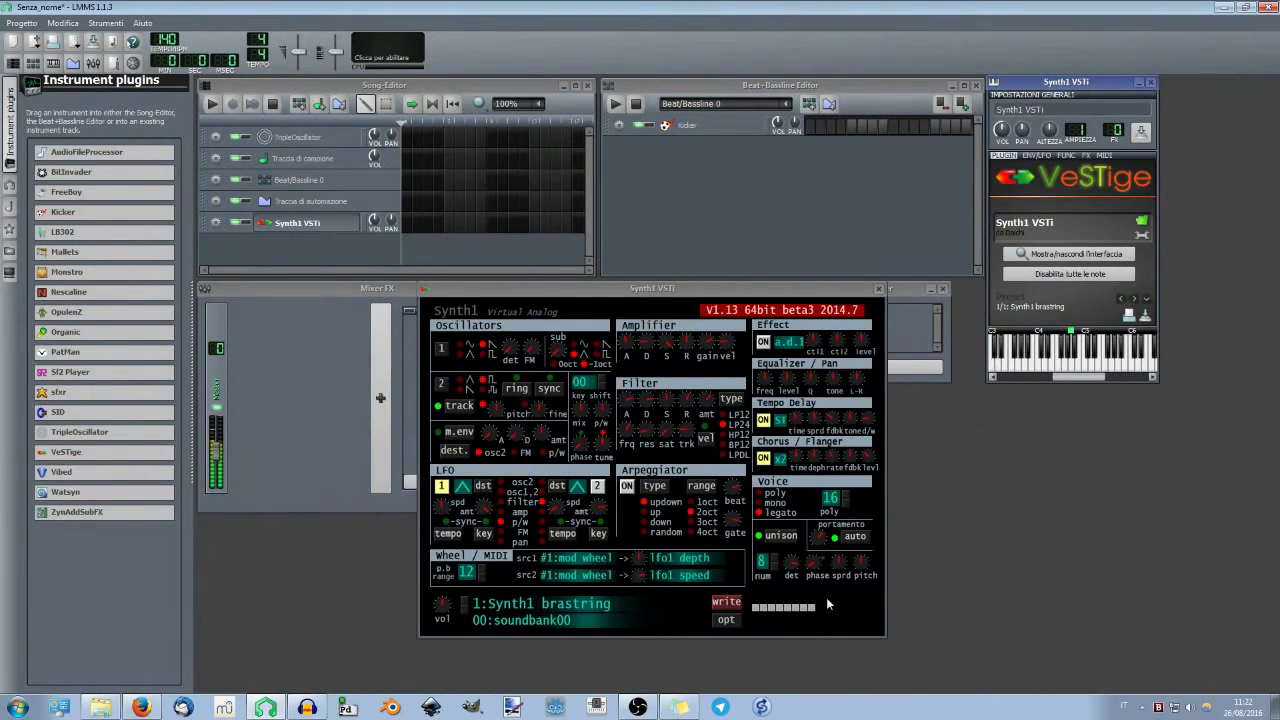
Load the SuperWave P8 plugin from the Synths folder into the VeSTige track in place of Synth1
click(1142, 222)
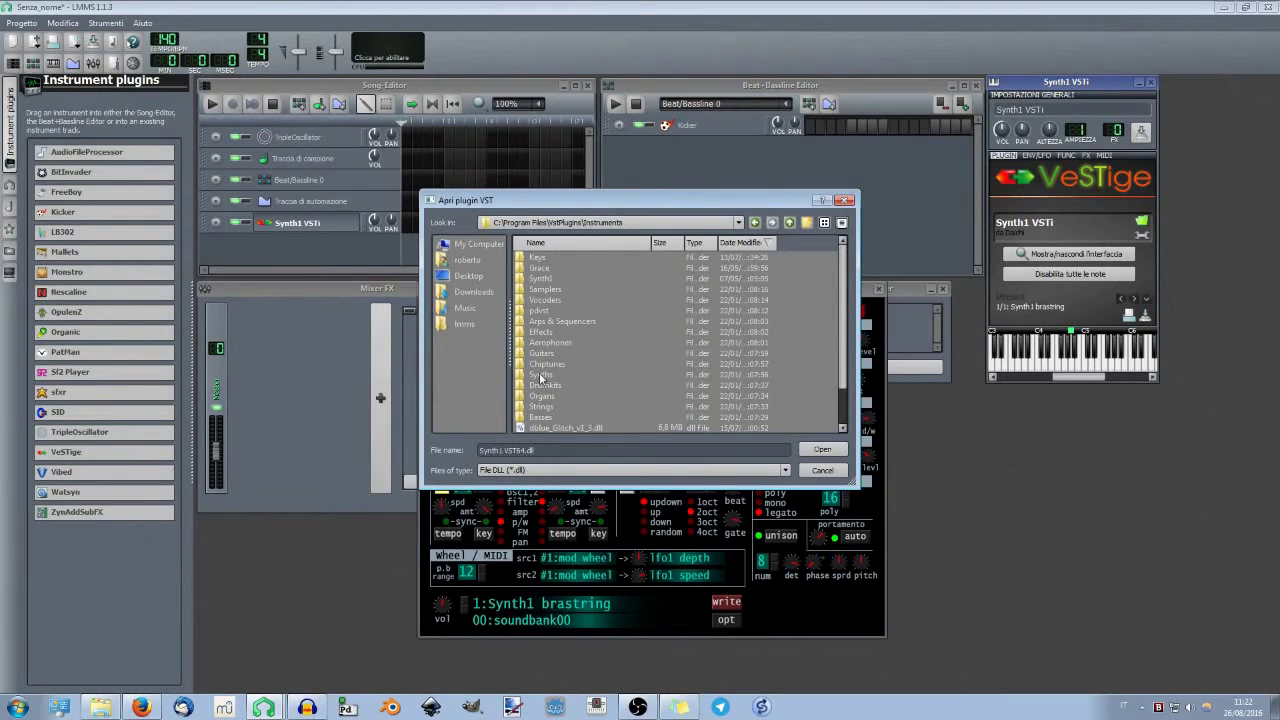
double_click(540, 376)
click(545, 366)
click(822, 449)
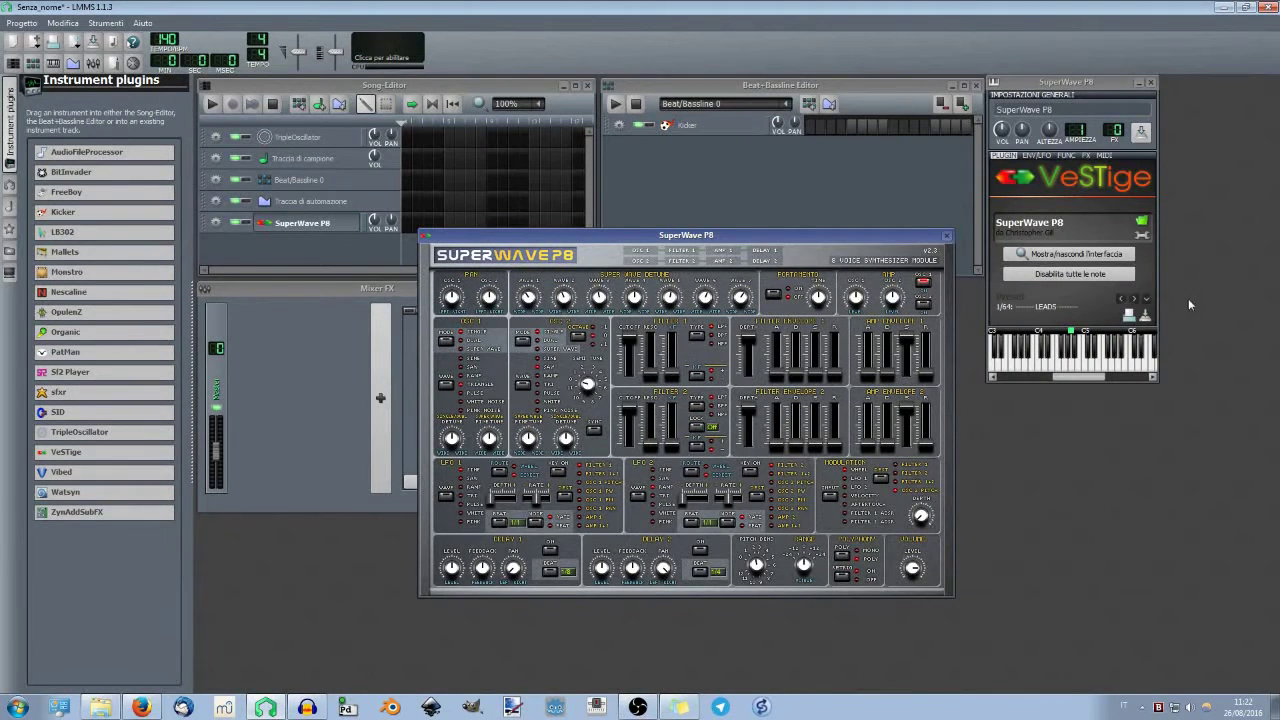
Choose SuperWave P8's preset 5. PulseZync from VeSTige's preset list, and switch to 23. Octave Strings
click(1147, 299)
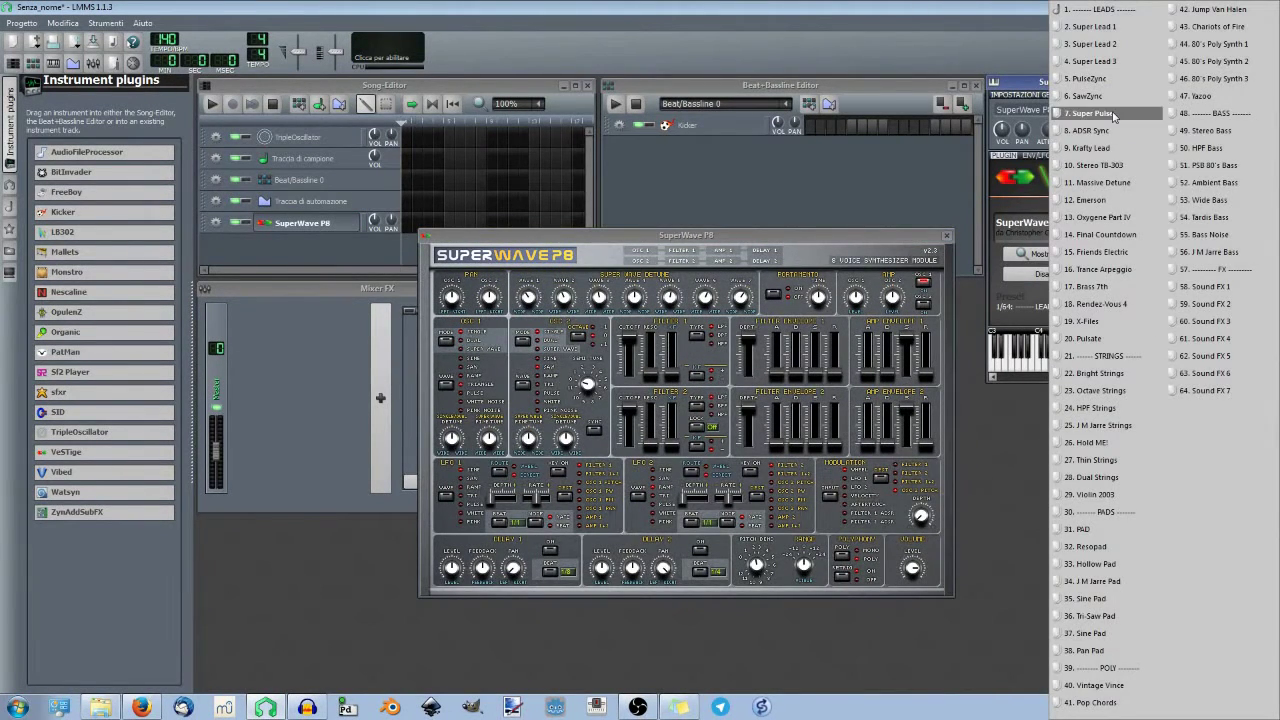
click(1092, 79)
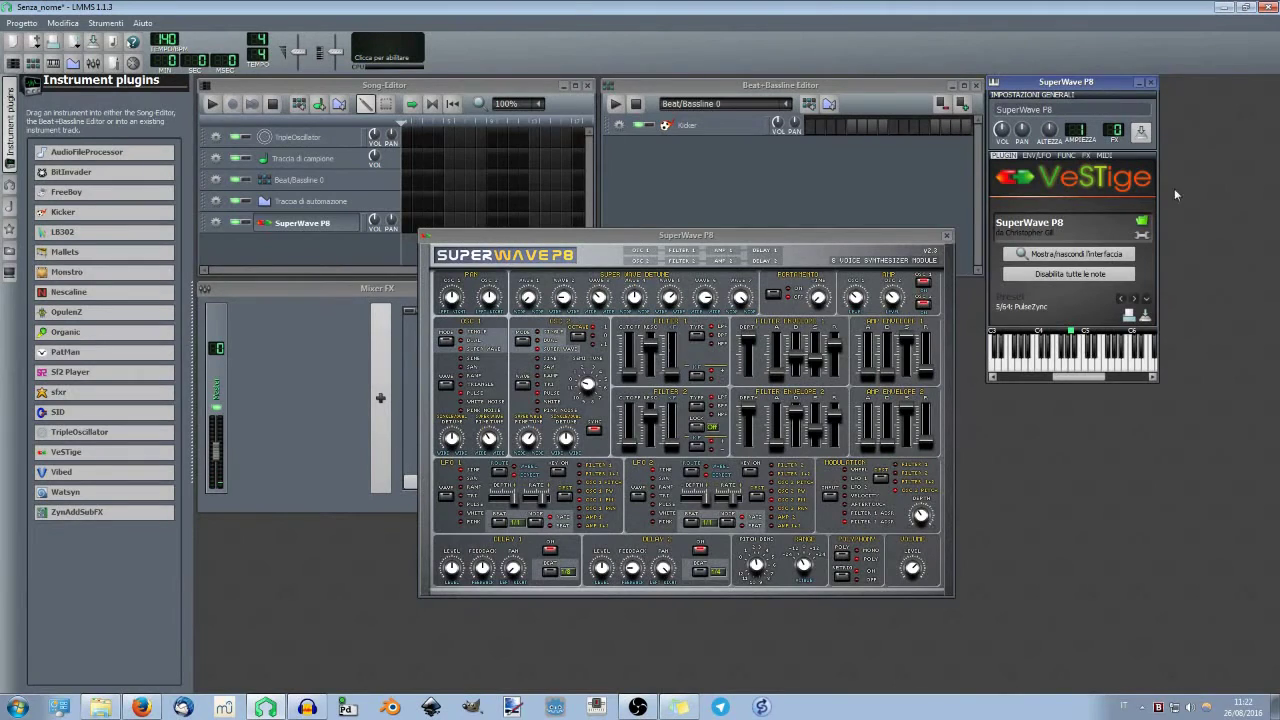
click(1147, 300)
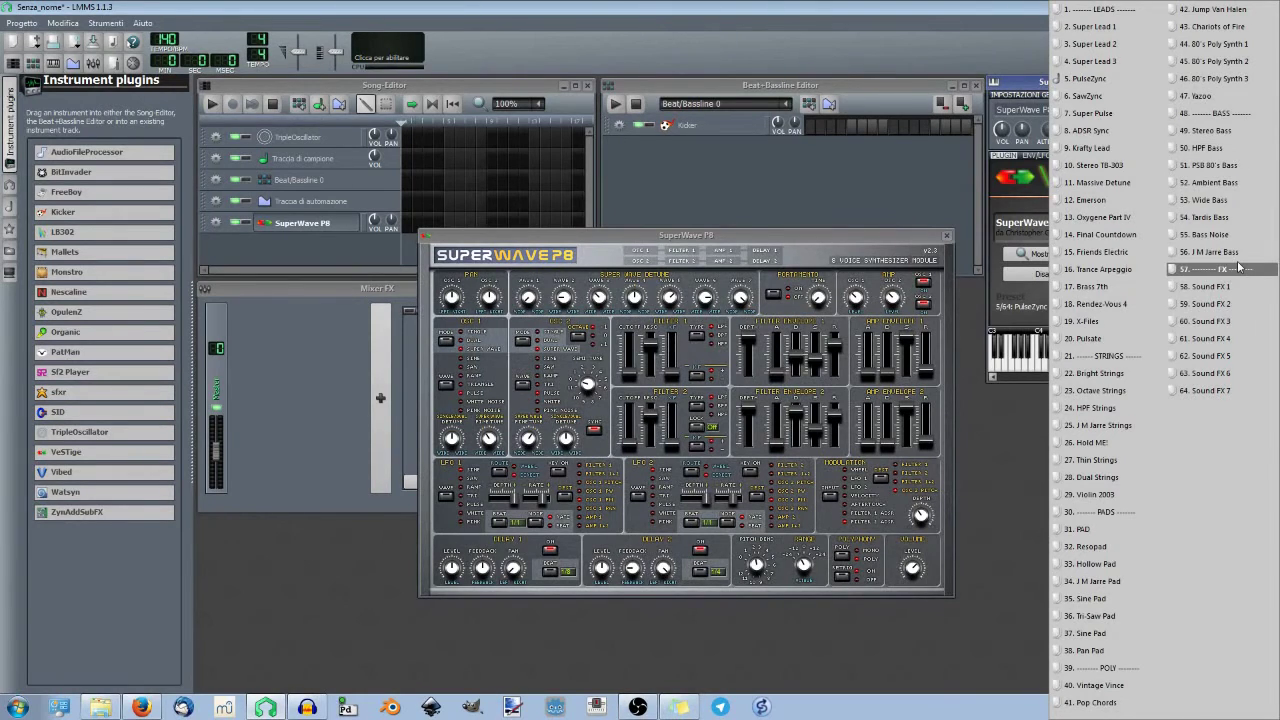
click(1131, 391)
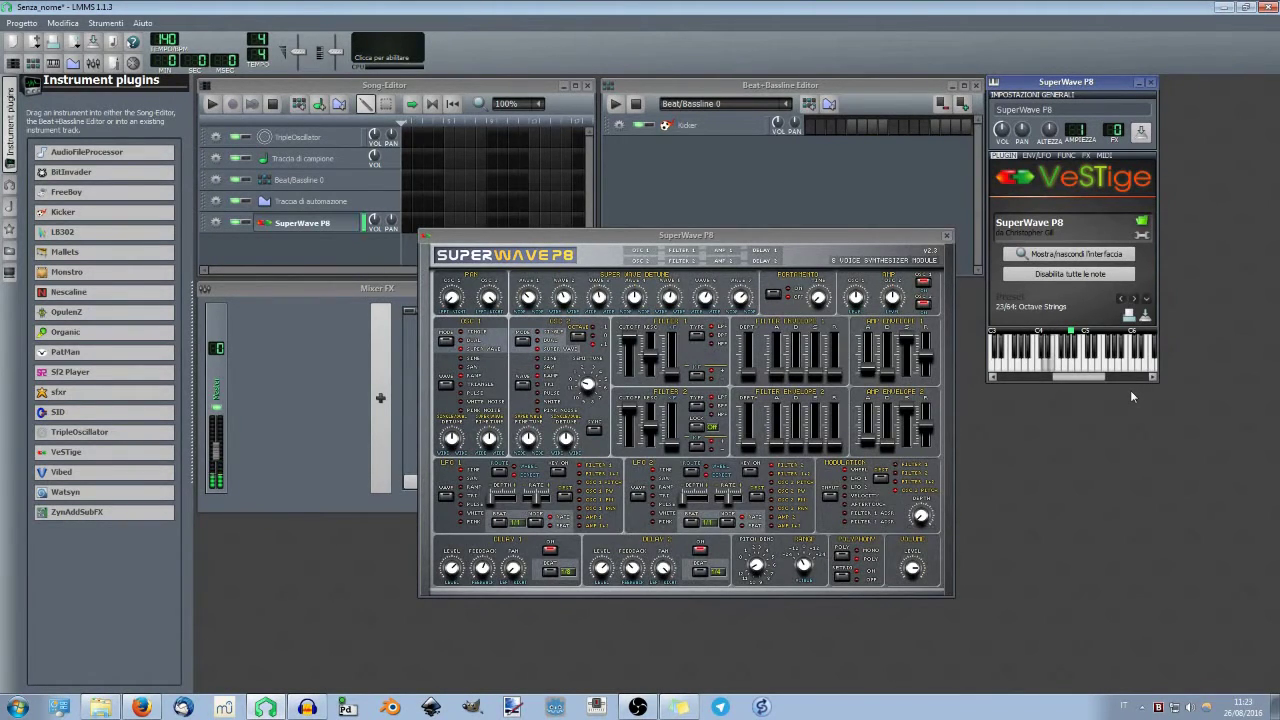
Enable chords in the SuperWave P8 track's FUNC settings, try the Quinte chord type, and disable chords again
click(1046, 156)
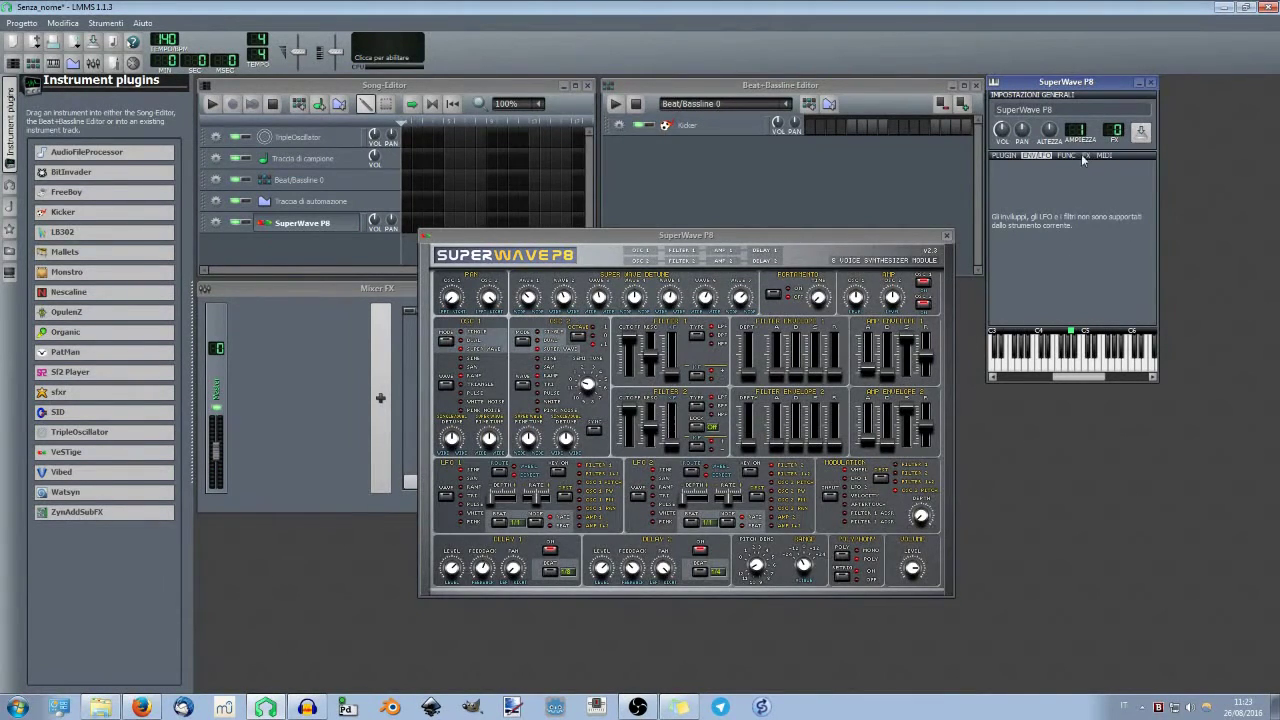
click(1070, 156)
drag(1050, 82, 996, 134)
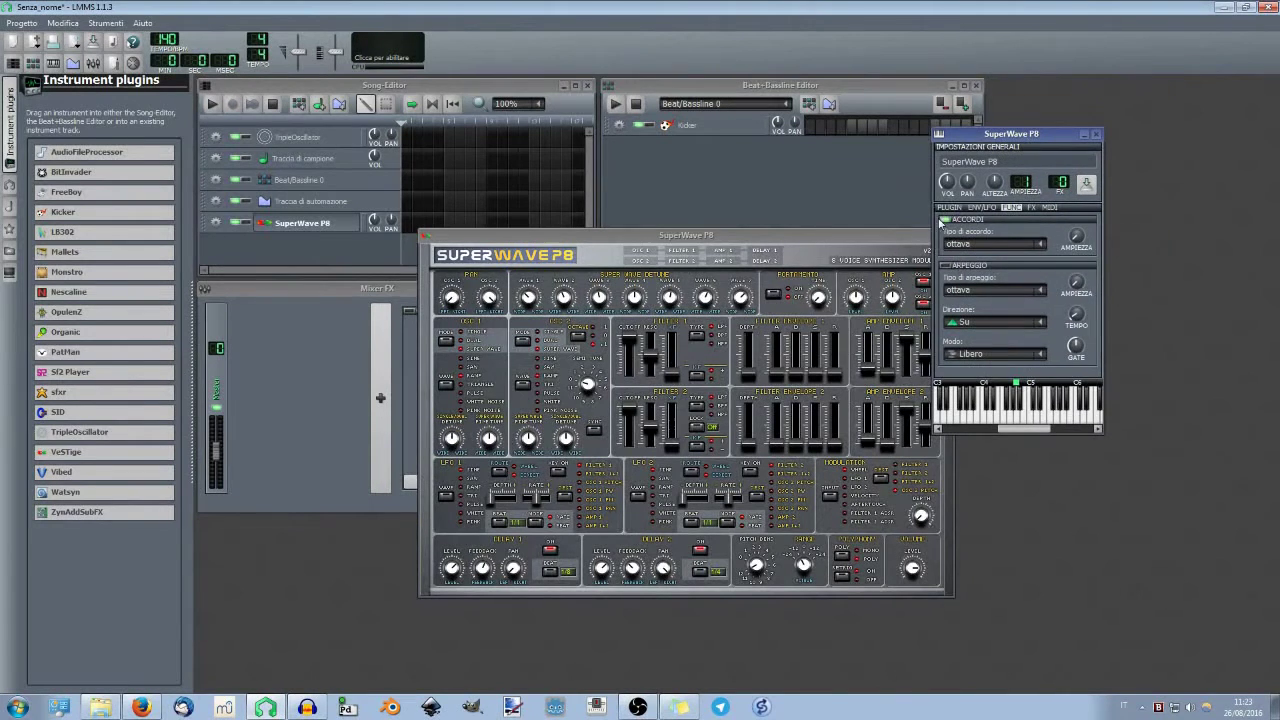
scroll(1043, 245, down, 20)
click(1048, 250)
click(1143, 129)
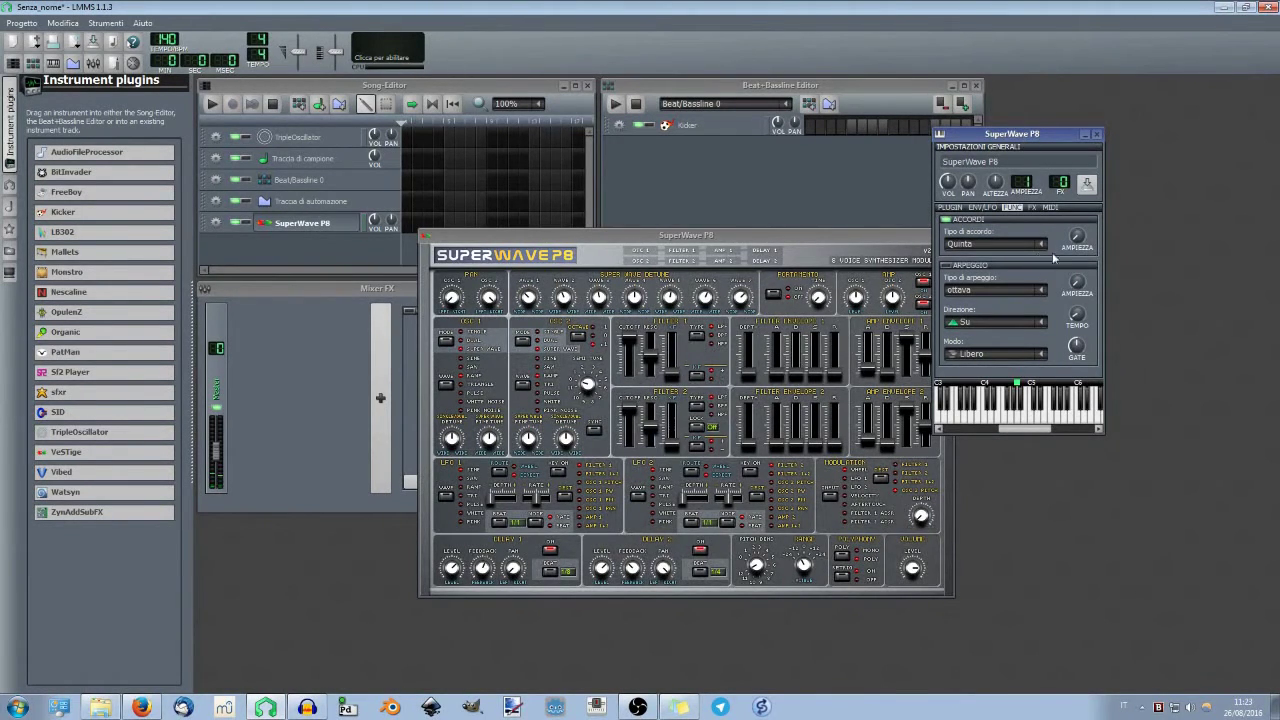
mouse_move(1083, 243)
click(946, 219)
Show the SuperWave P8 track's effect chain, and move and close the synth's interface
click(1031, 208)
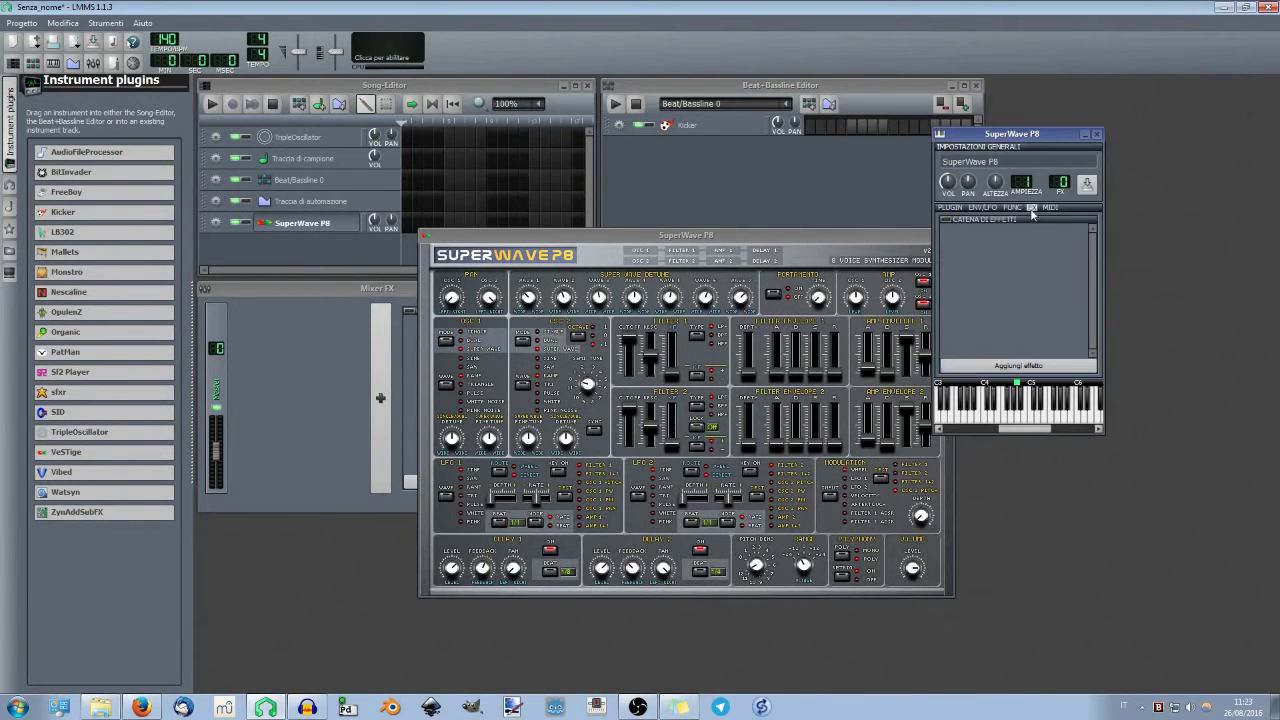
click(1074, 364)
click(822, 164)
drag(900, 237, 820, 243)
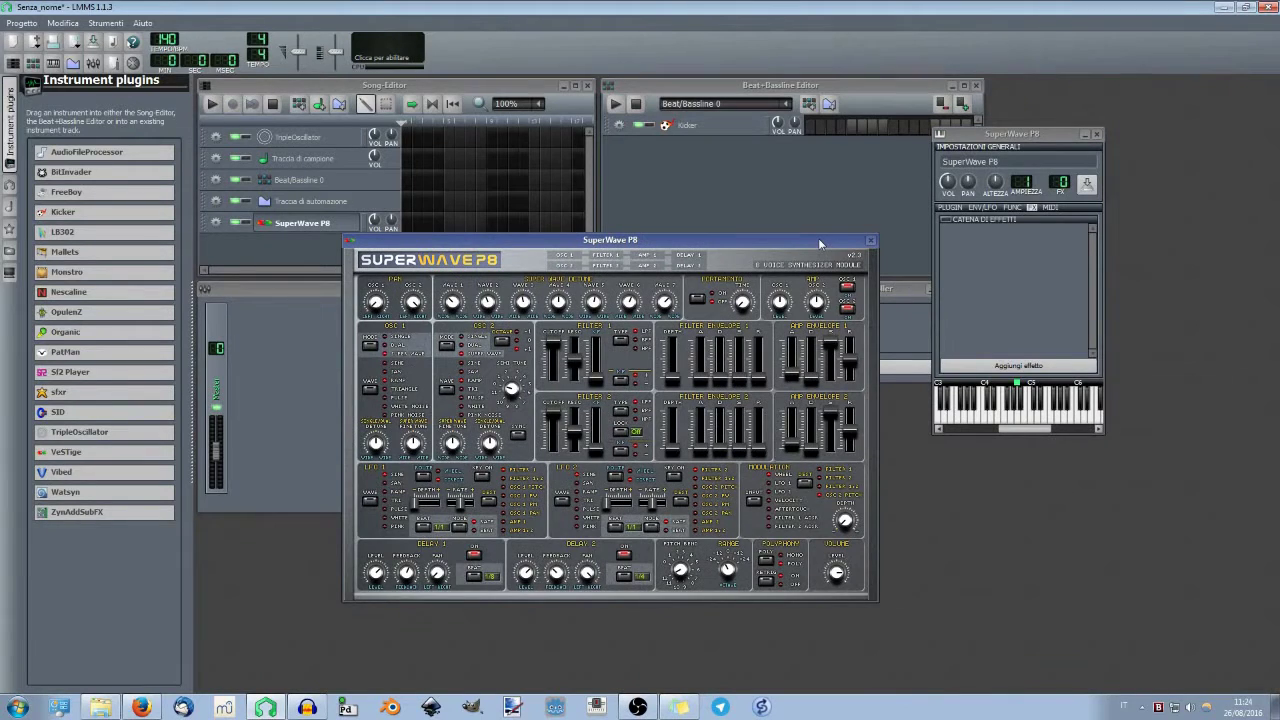
click(871, 241)
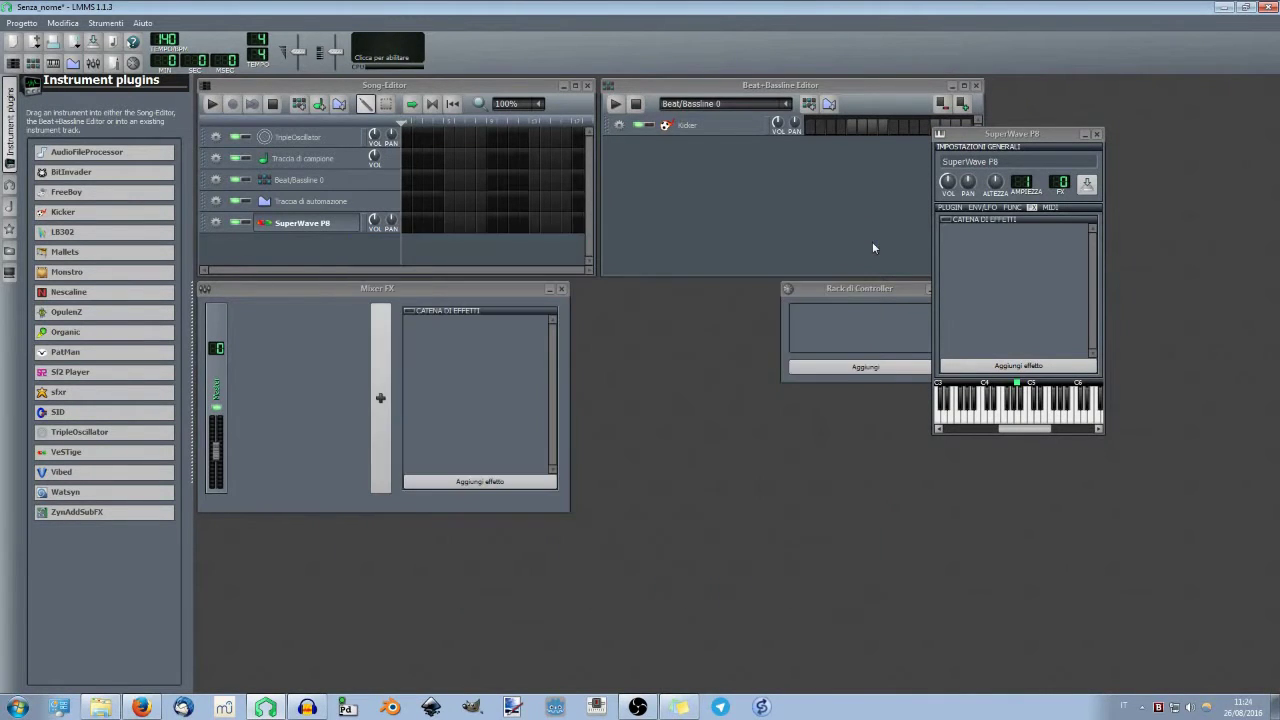
Switch to Firefox and search the web for "synth1 preset" in a new tab
click(141, 707)
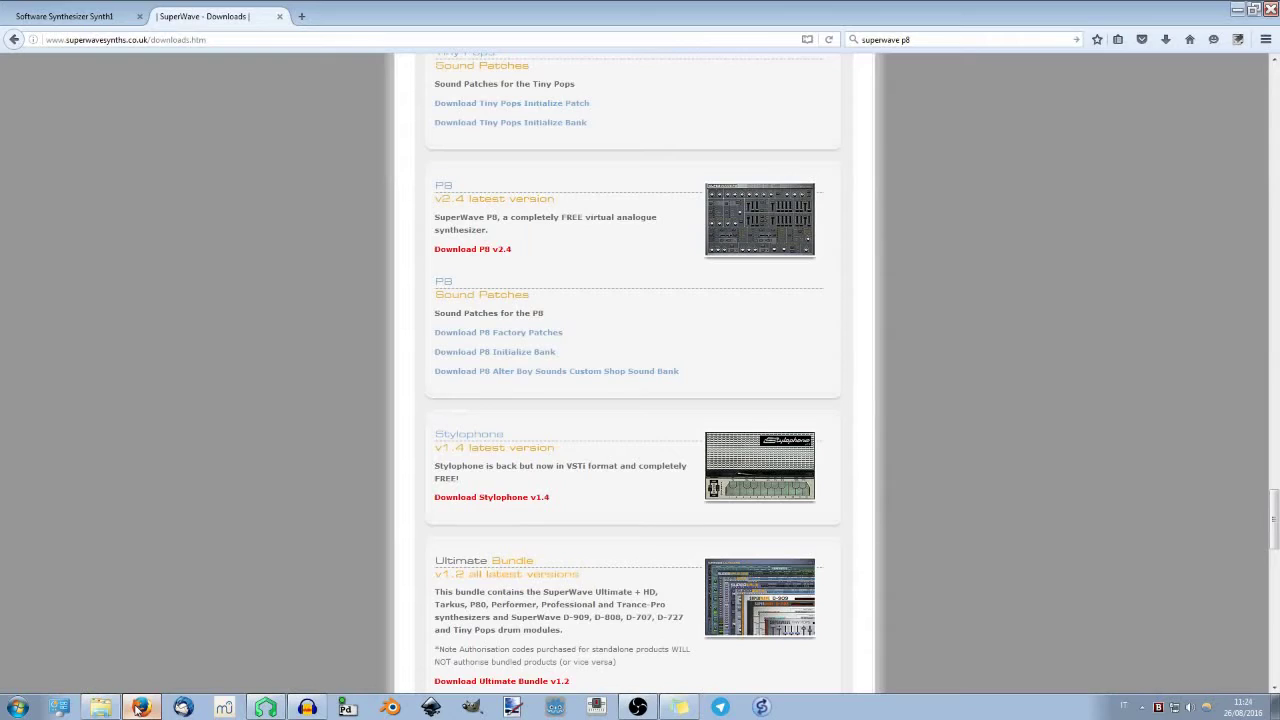
click(302, 16)
click(924, 40)
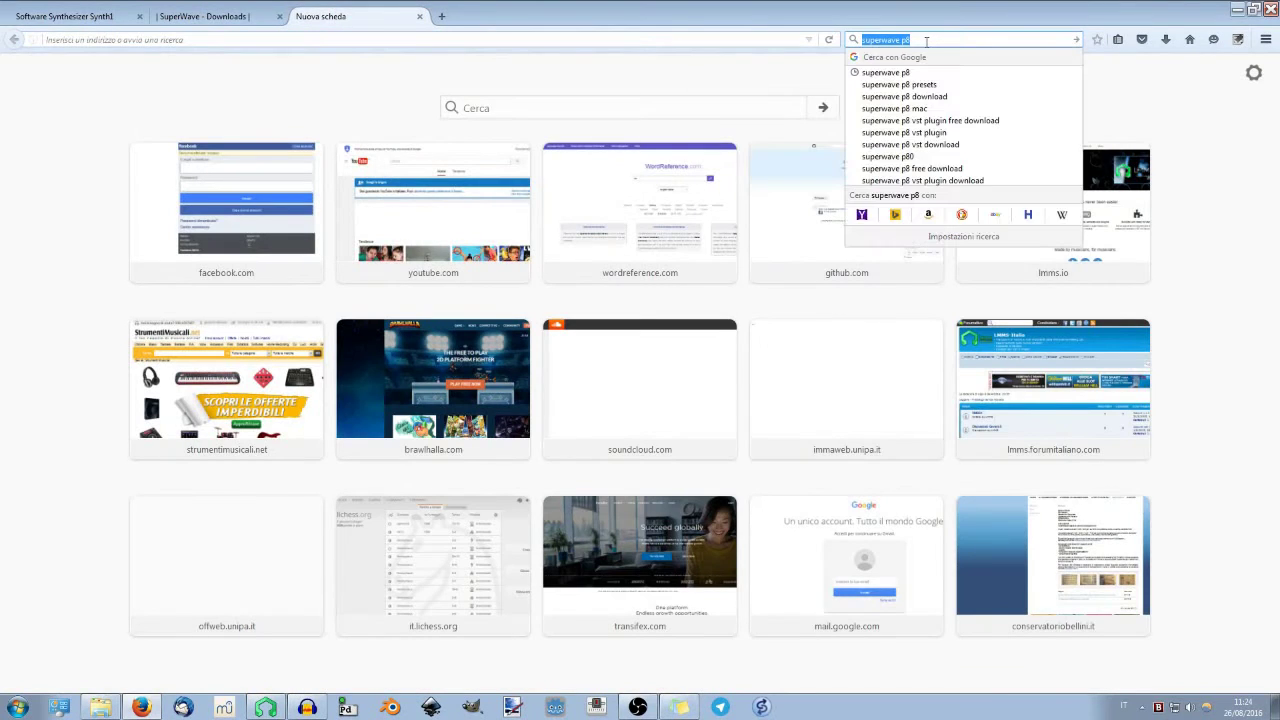
key(BackSpace)
text(sy)
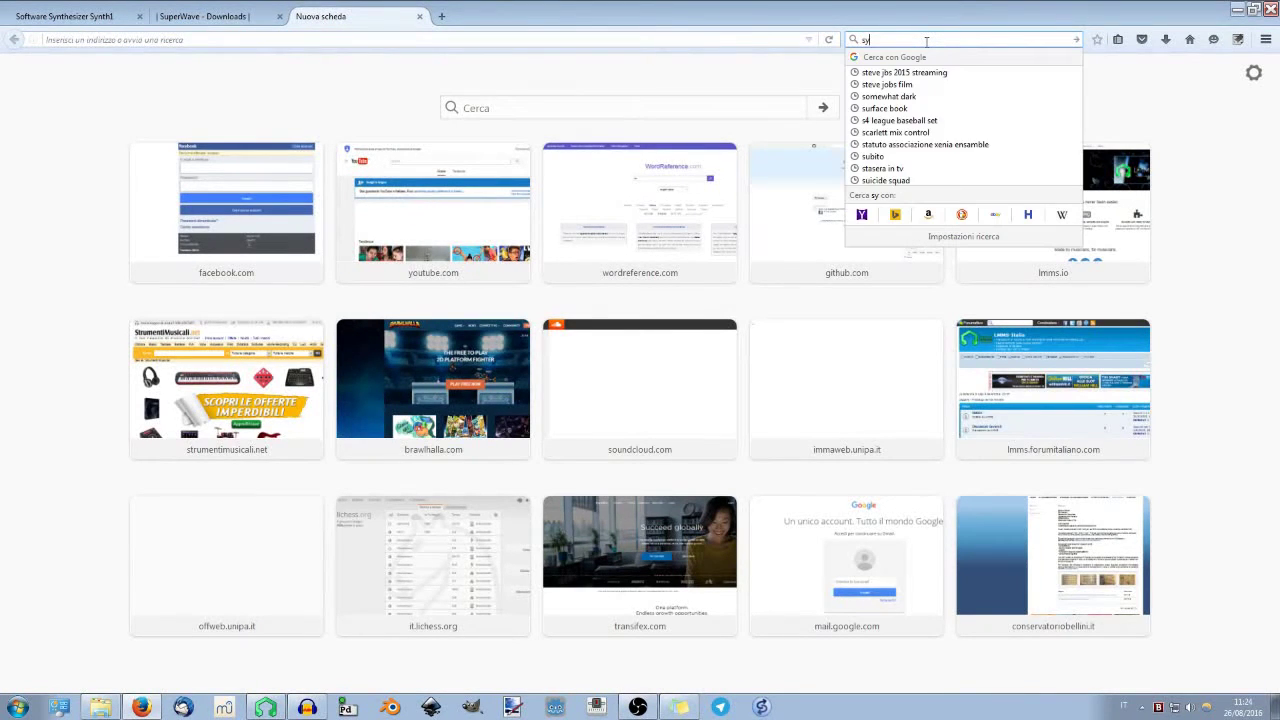
text(nth1 pr)
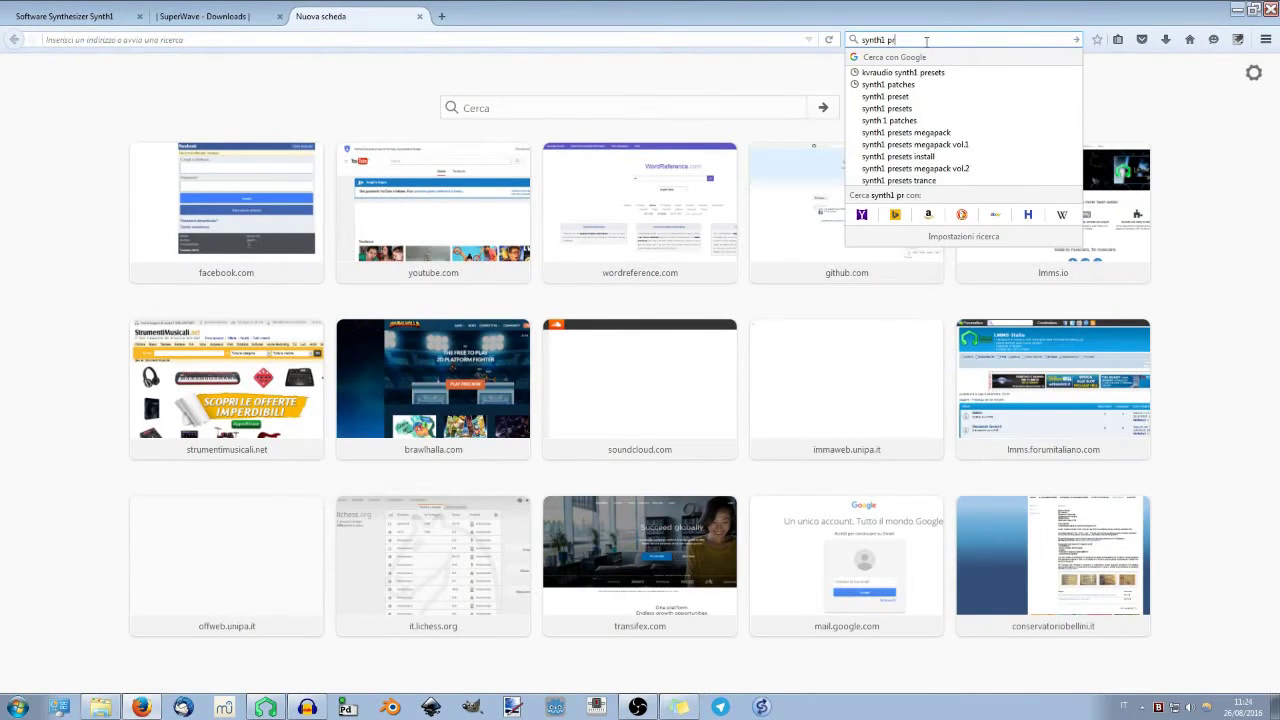
text(eset)
key(Return)
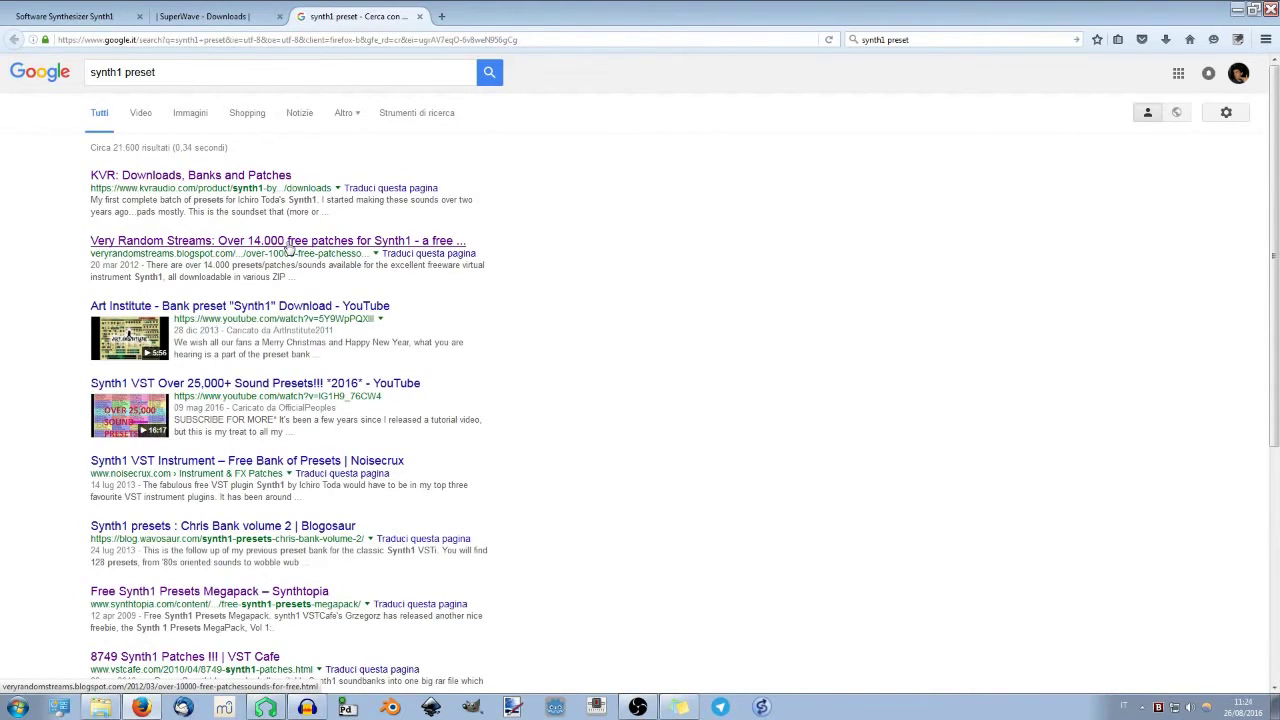
Open the Very Random Streams article on over 14.000 free Synth1 patches and examine its description of the bank collection
click(375, 248)
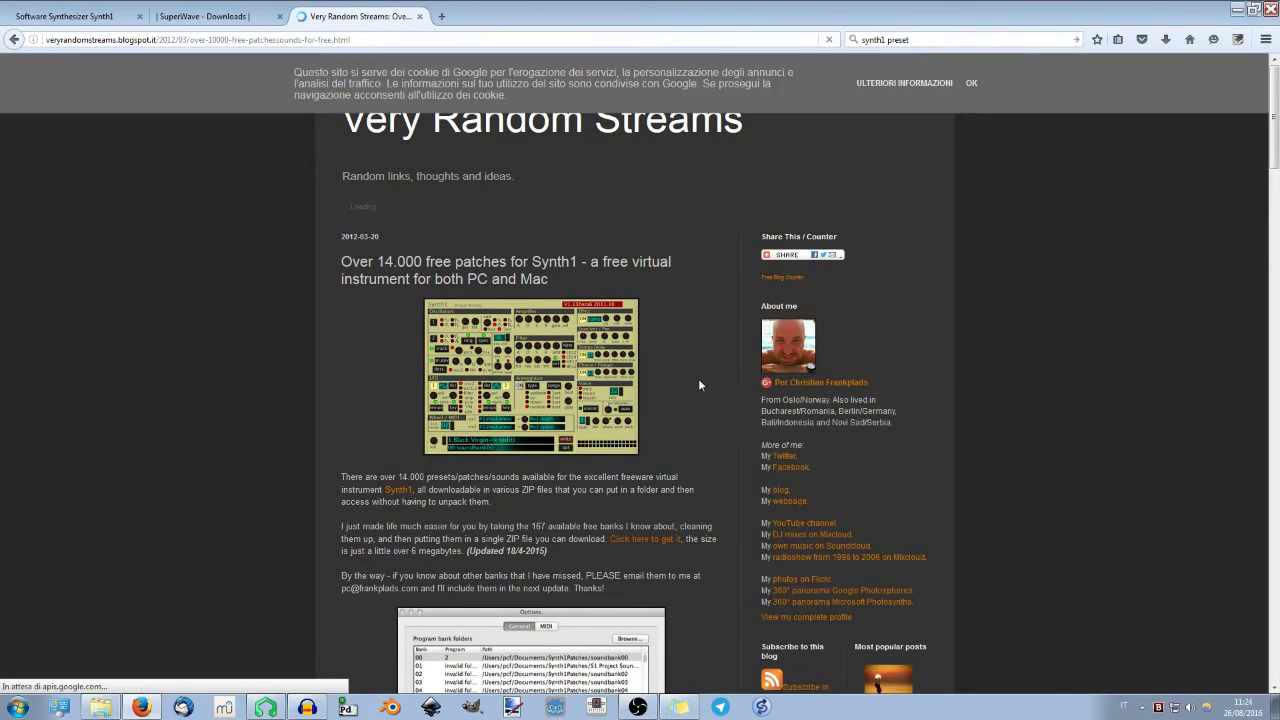
scroll(698, 385, down, 1)
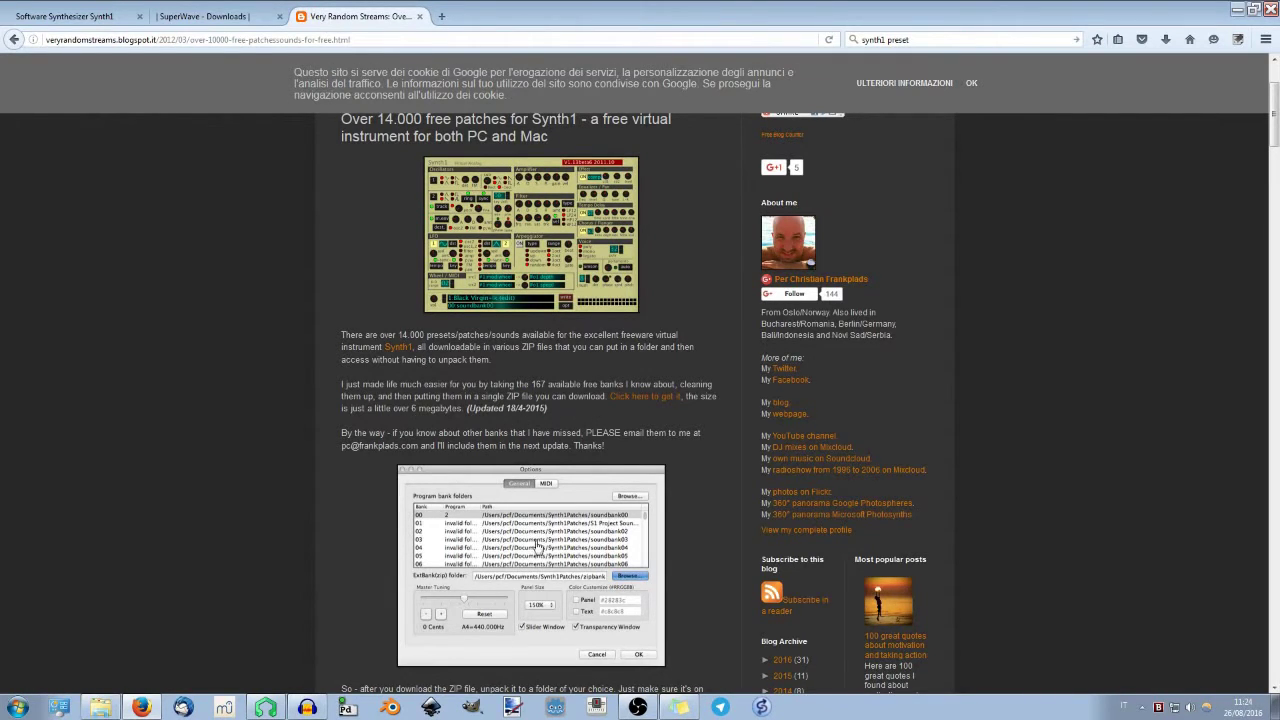
drag(412, 408, 460, 410)
click(444, 410)
Download synth1_167_banks.zip from the article's link and open the saved archive to view its banks
click(650, 400)
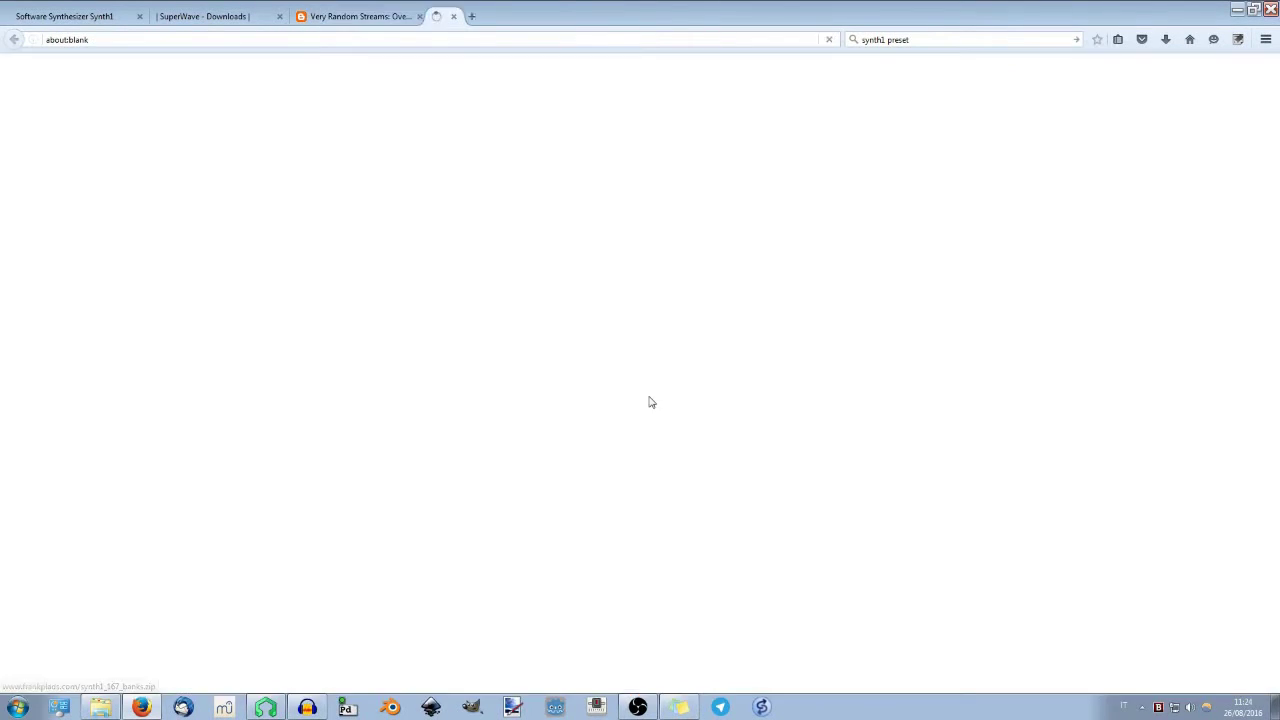
drag(826, 401, 462, 273)
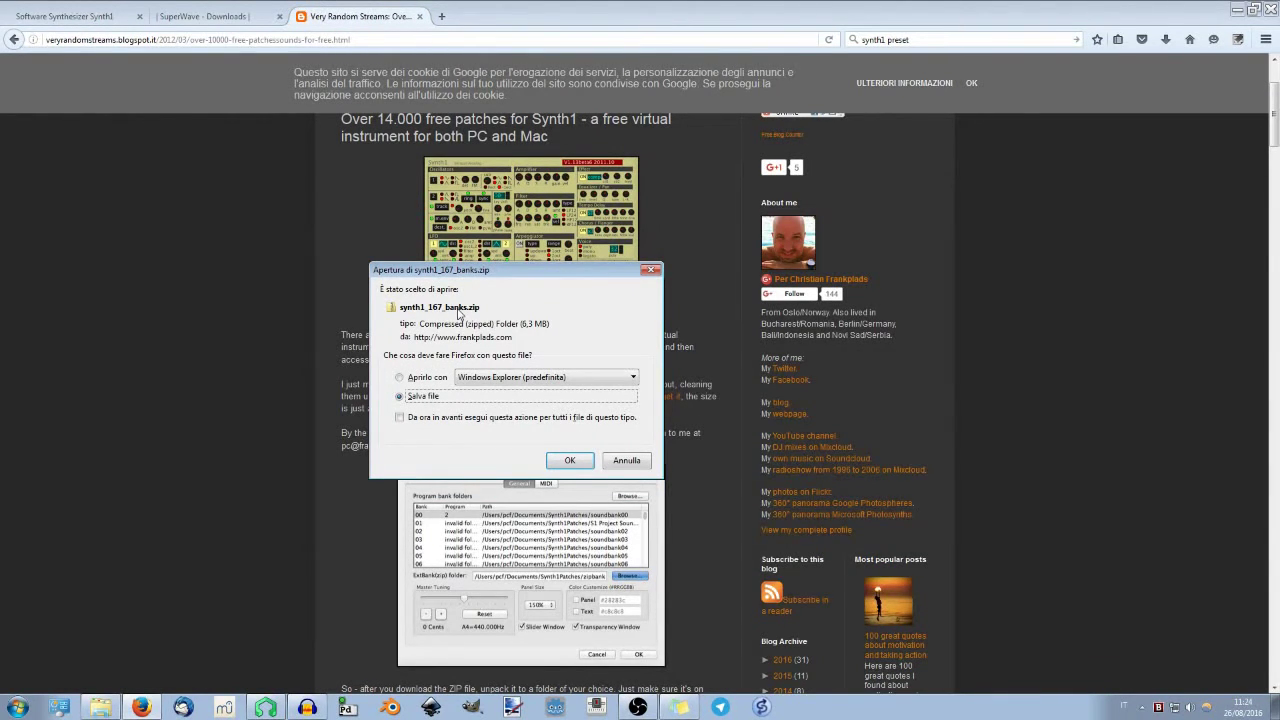
click(569, 463)
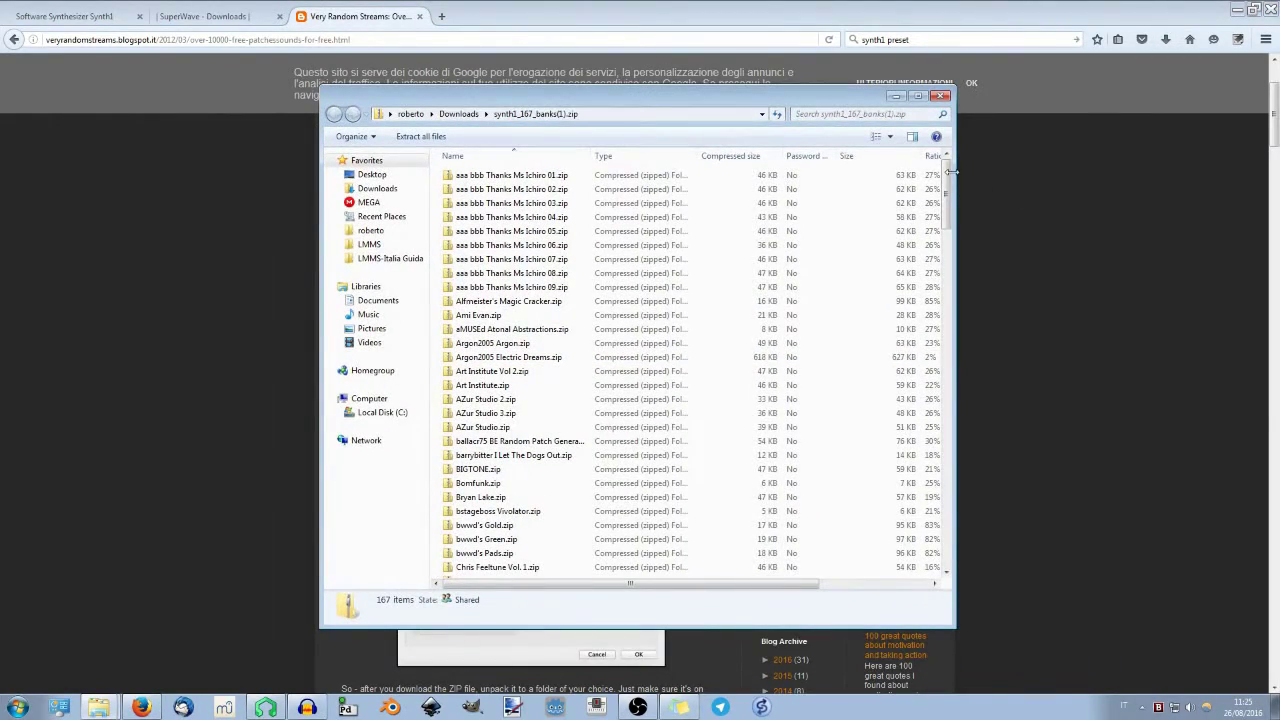
drag(952, 188, 893, 163)
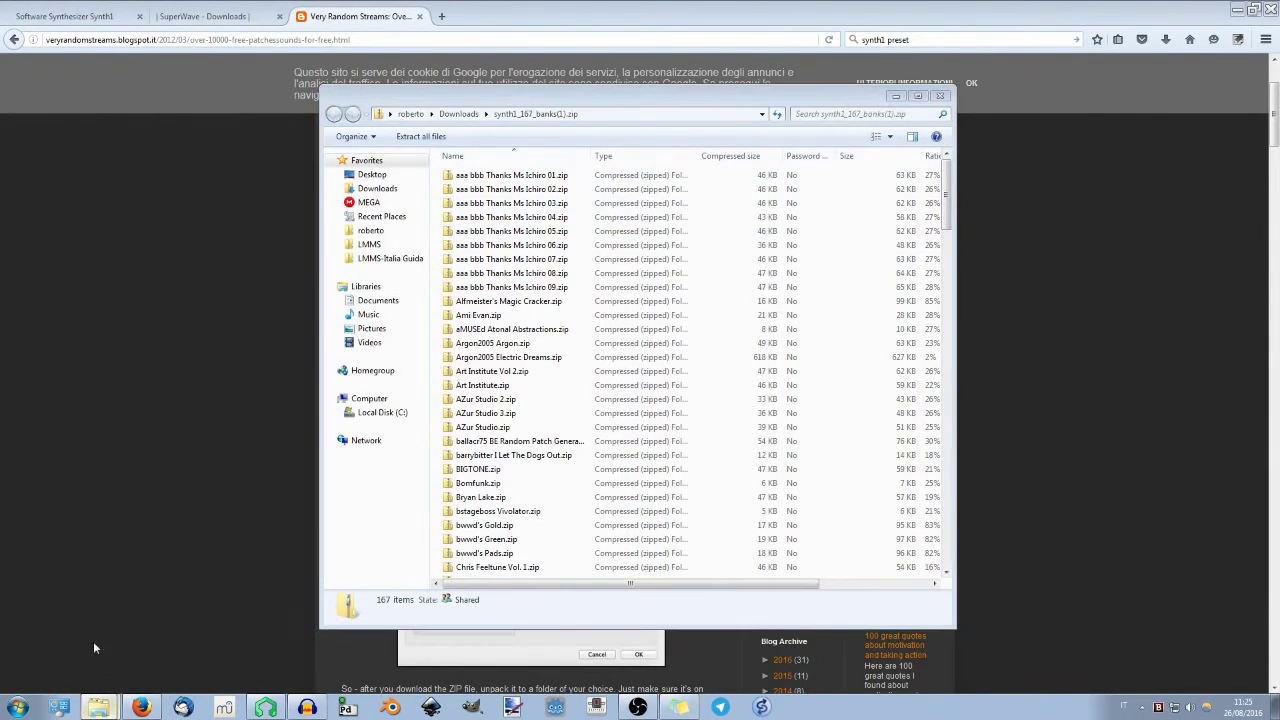
Open the zipbank folder in VstPlugins\Instruments\Synth1 and arrange its window beside the downloaded archive's window
double_click(651, 201)
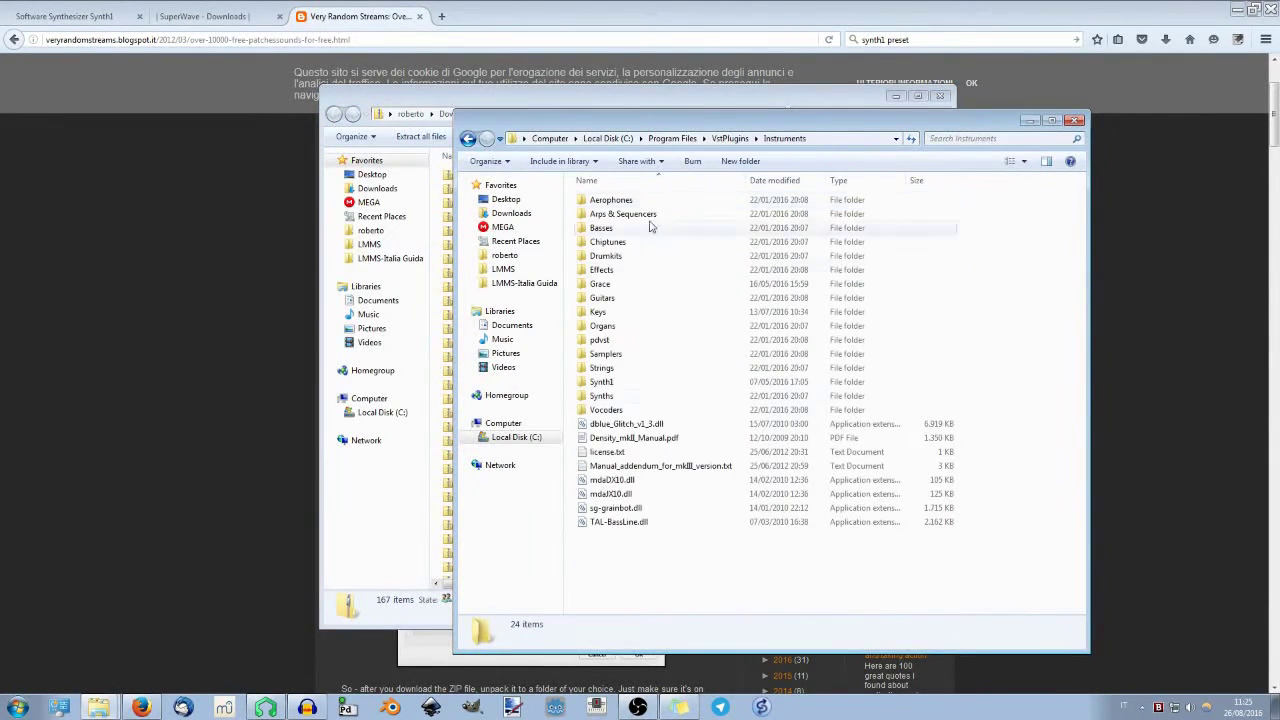
double_click(626, 382)
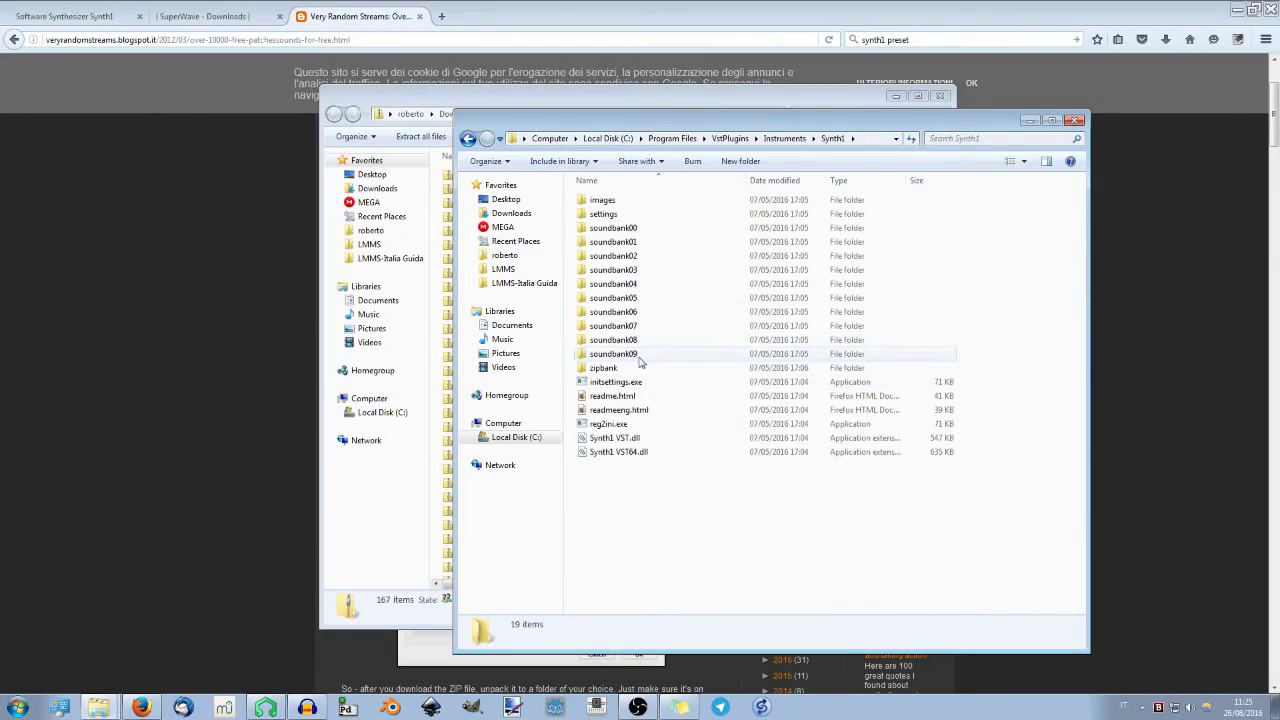
double_click(610, 368)
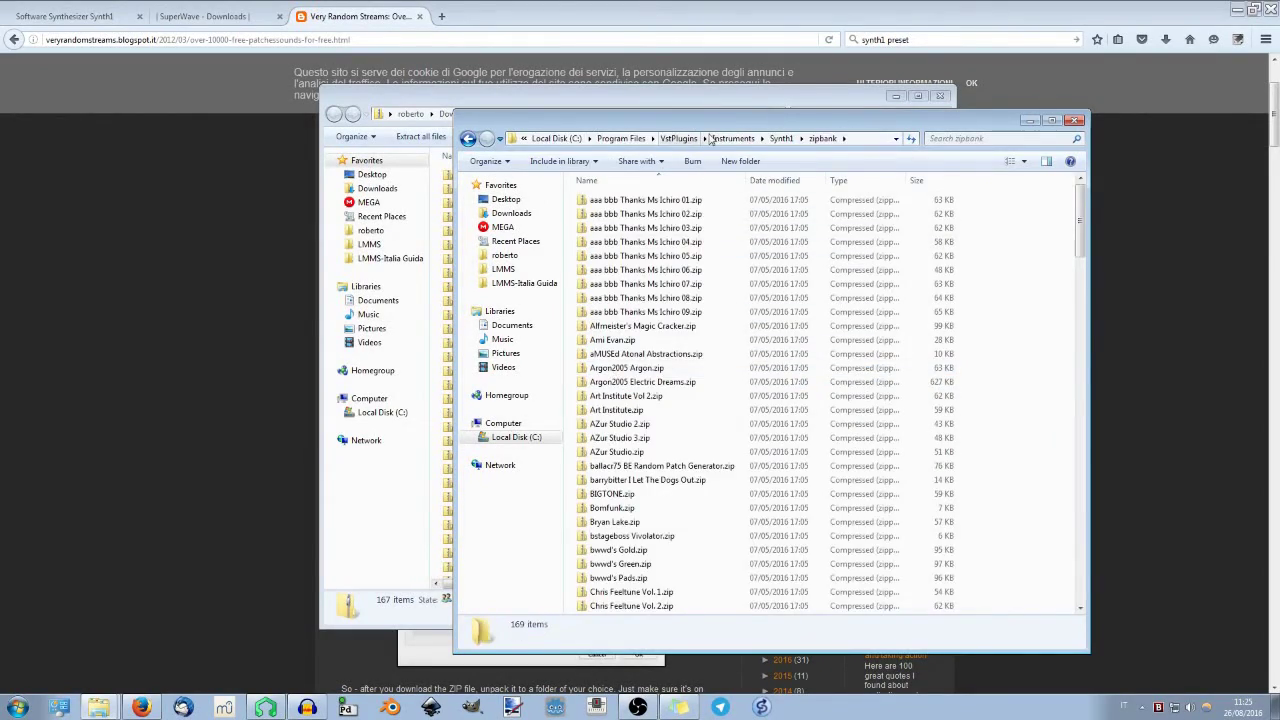
drag(534, 127, 778, 112)
click(476, 107)
drag(645, 103, 369, 117)
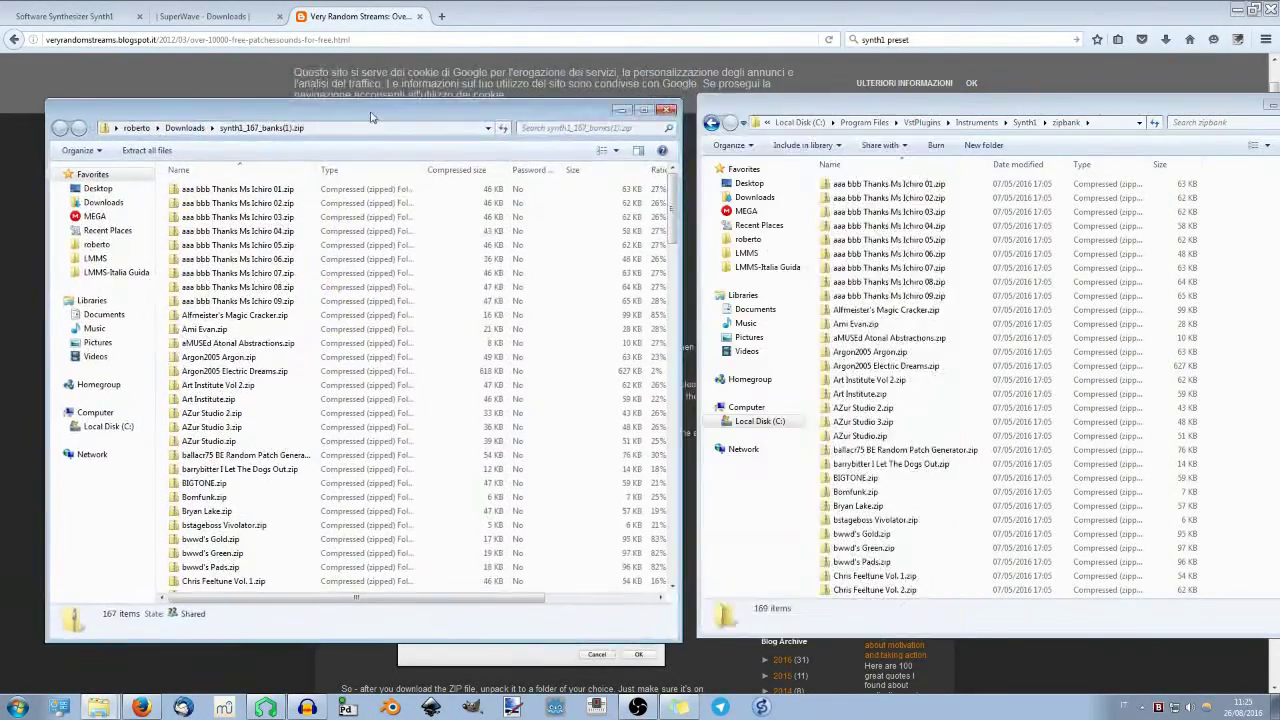
drag(1188, 111, 1114, 107)
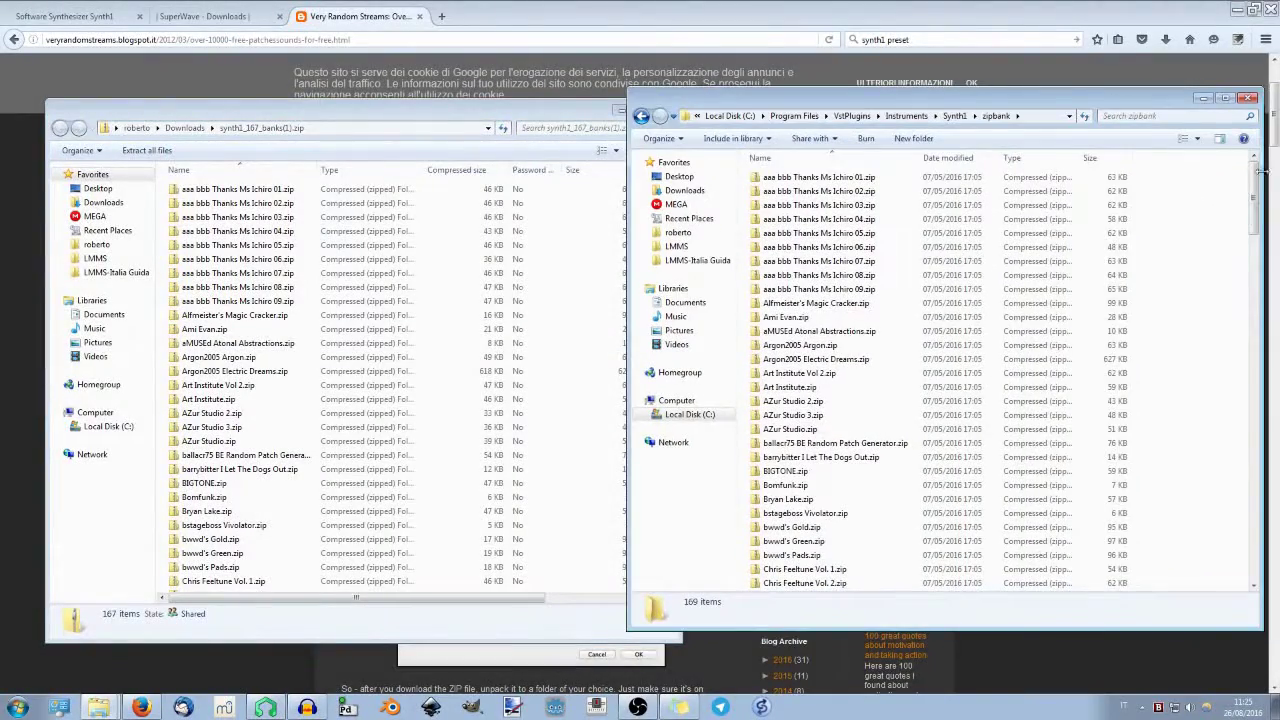
Compare the bank files in the zipbank folder with those in the downloaded archive, and close both windows
drag(1256, 190, 1266, 535)
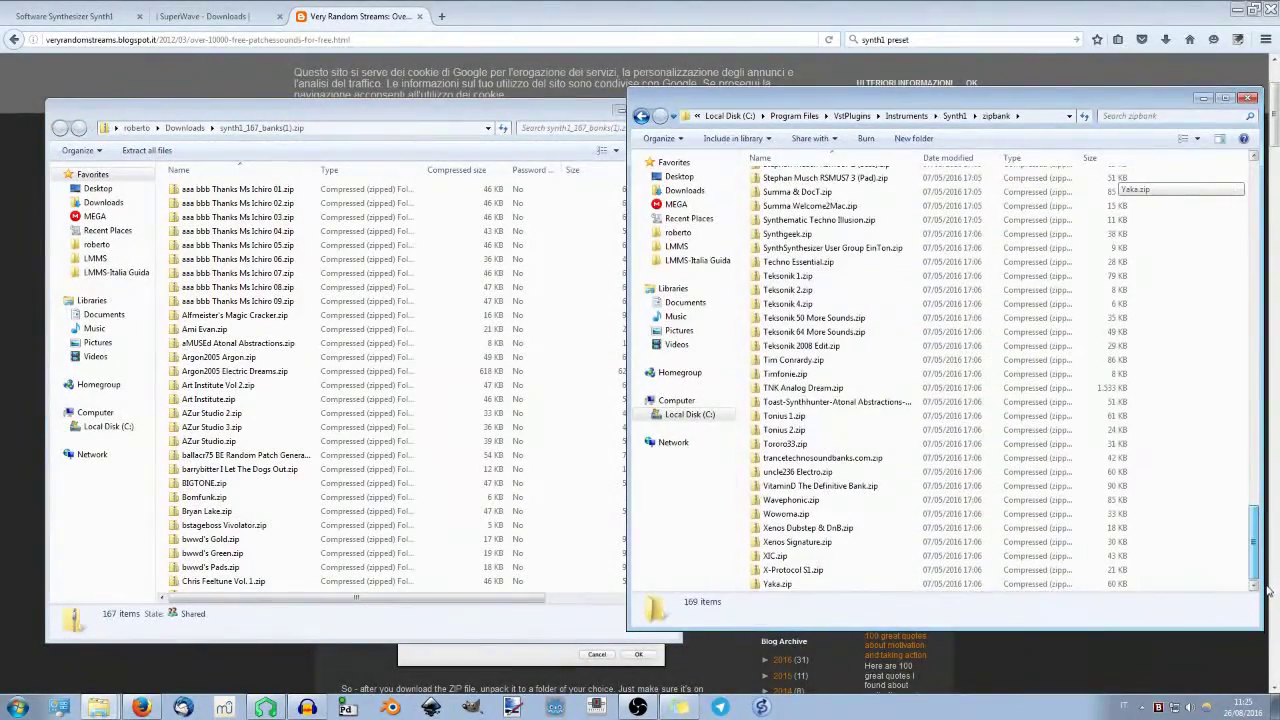
click(615, 245)
scroll(668, 245, down, 10)
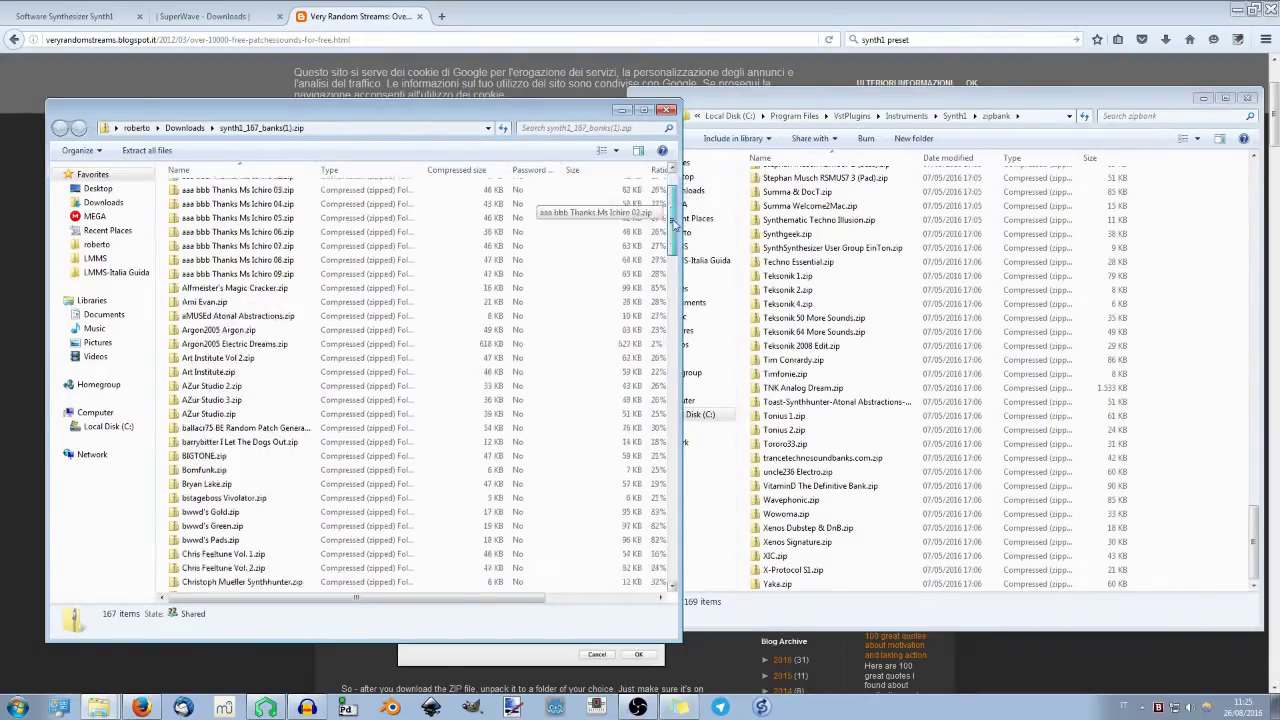
scroll(668, 245, up, 10)
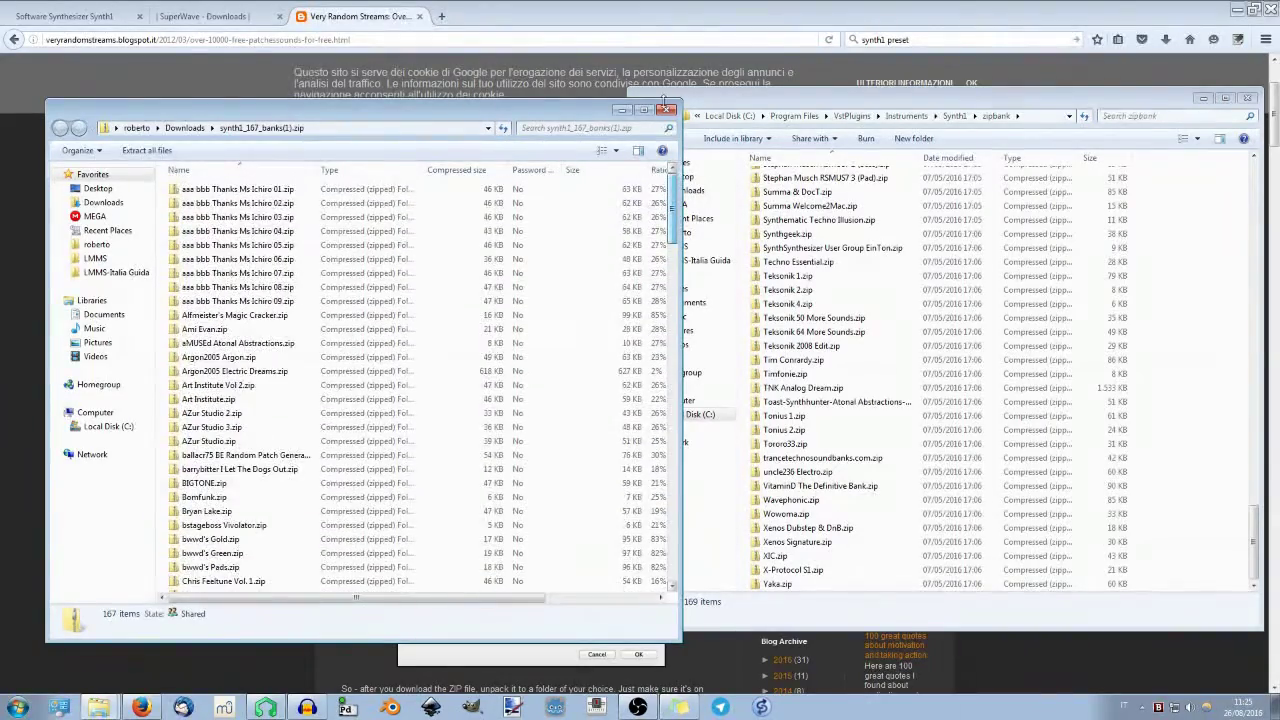
click(668, 109)
click(1247, 98)
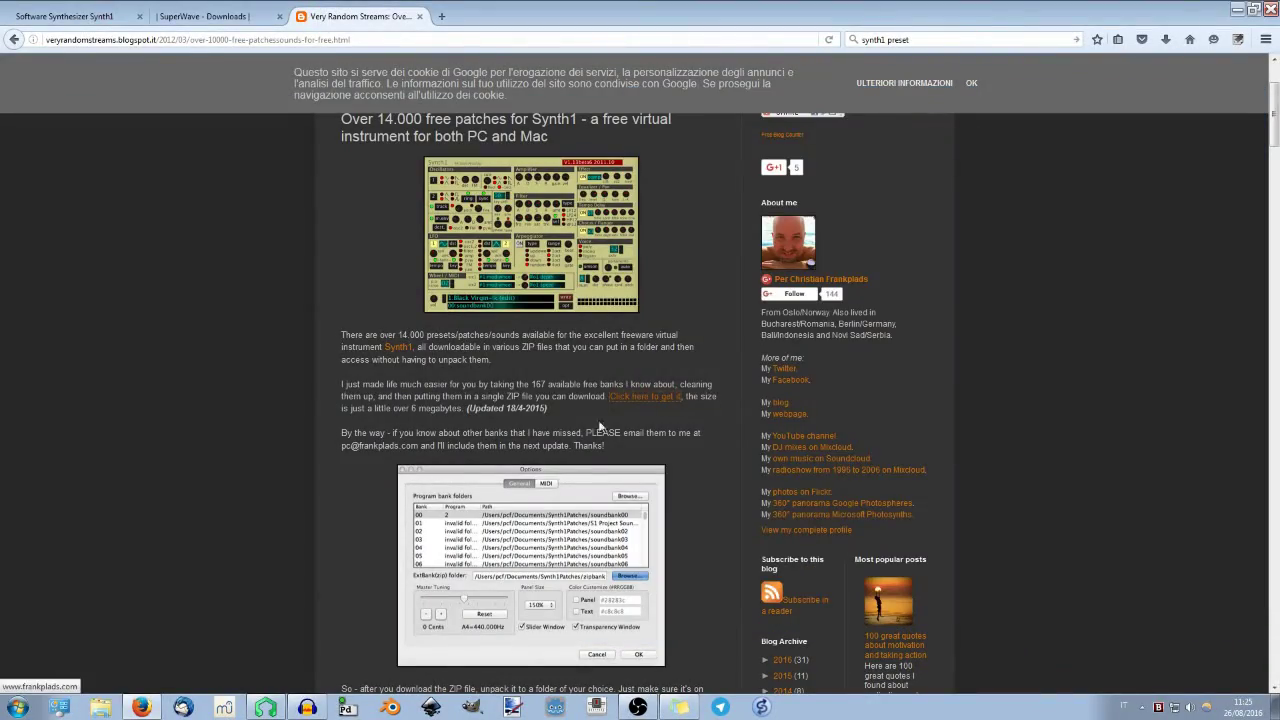
Switch to LMMS and load Synth1 VST64.dll from the Synth1 folder into the VeSTige track in place of SuperWave P8
click(276, 708)
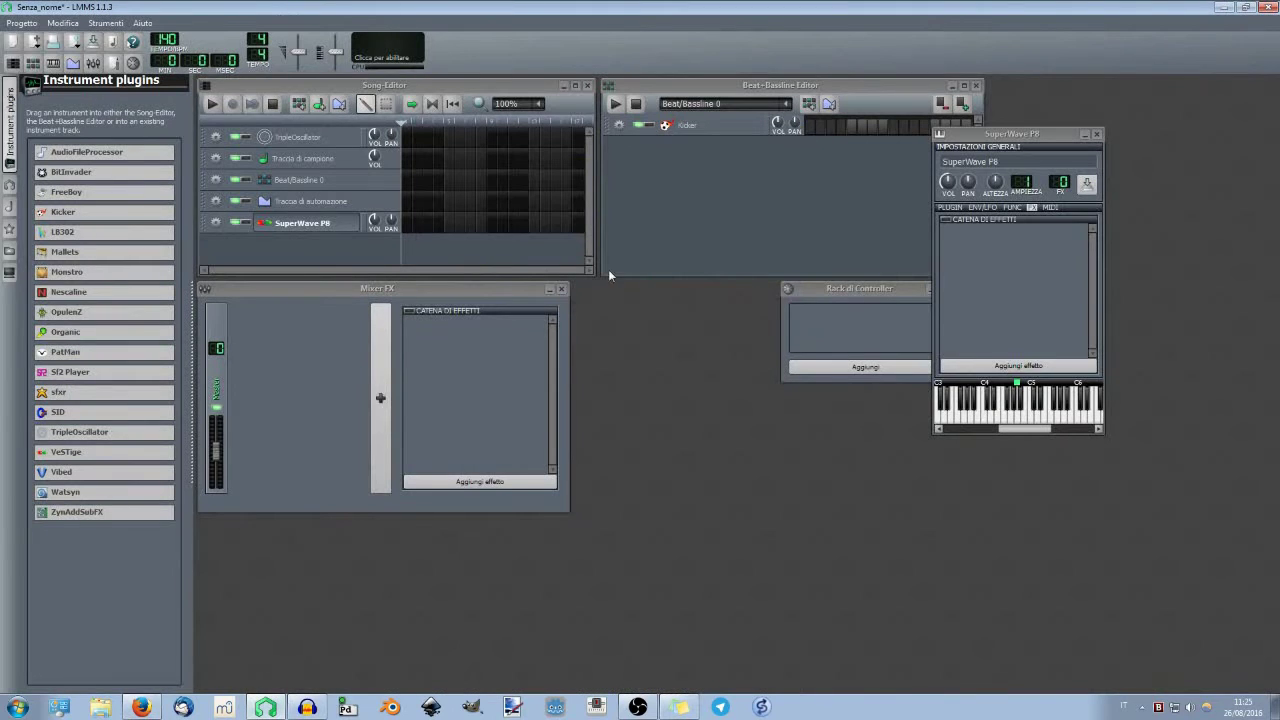
click(950, 209)
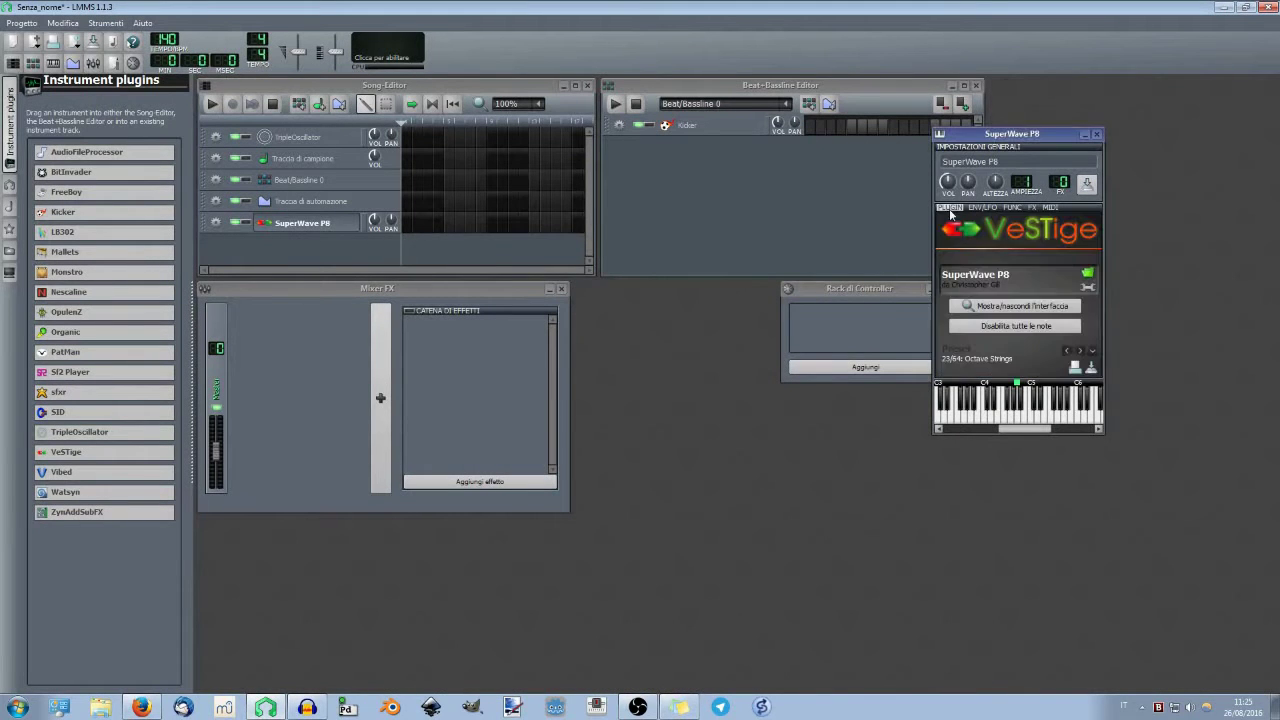
click(1088, 287)
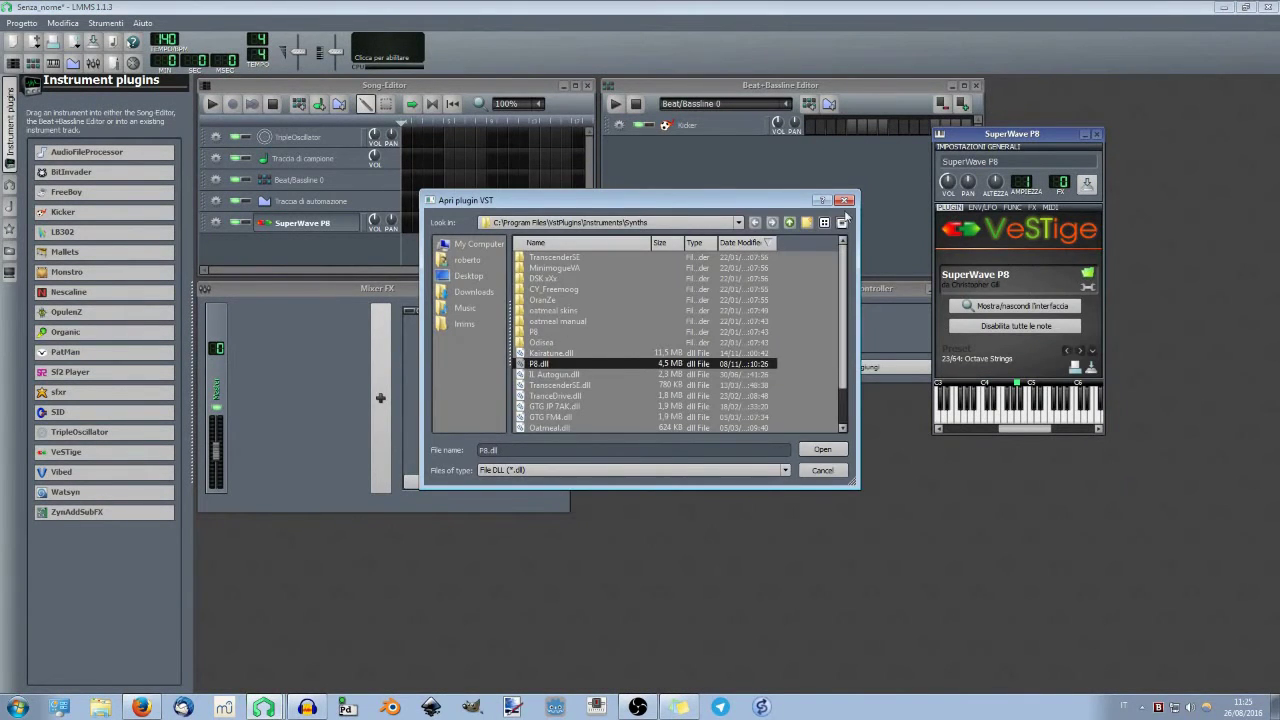
click(789, 222)
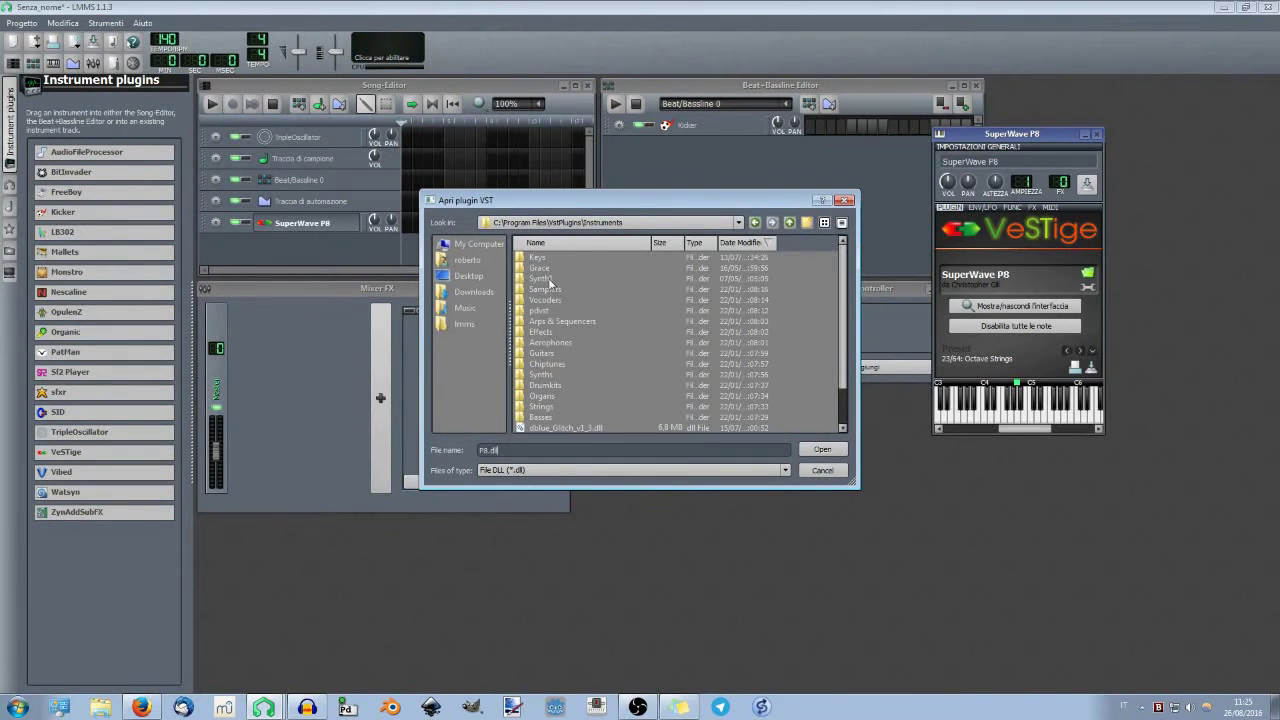
double_click(549, 280)
click(553, 396)
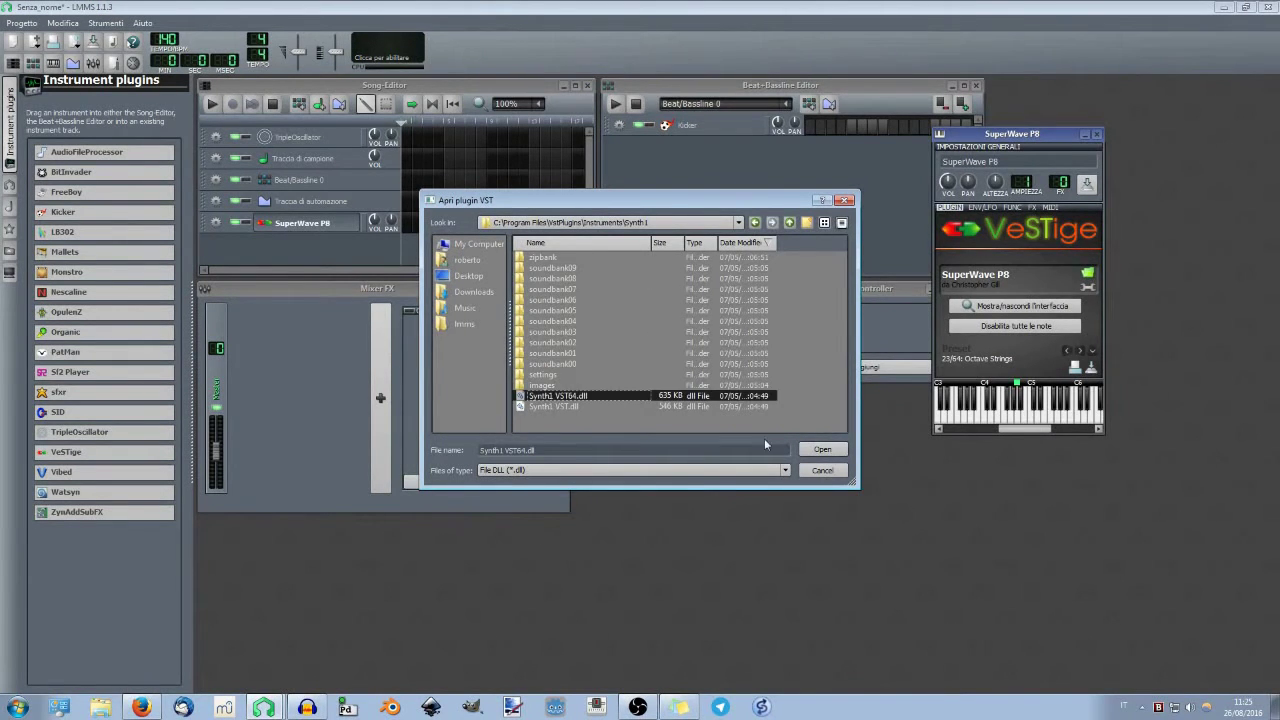
click(822, 449)
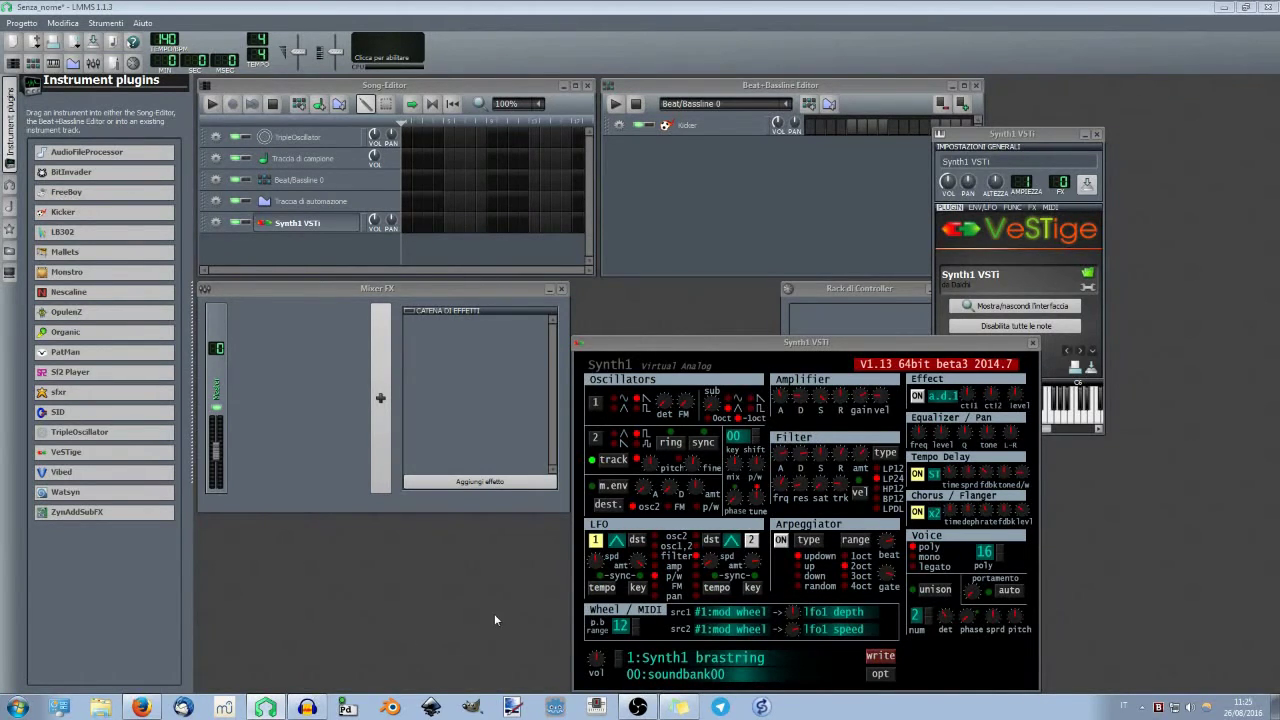
Switch to Windows Explorer and open the Synth1 folder in C:\Program Files\VstPlugins\Instruments
click(100, 707)
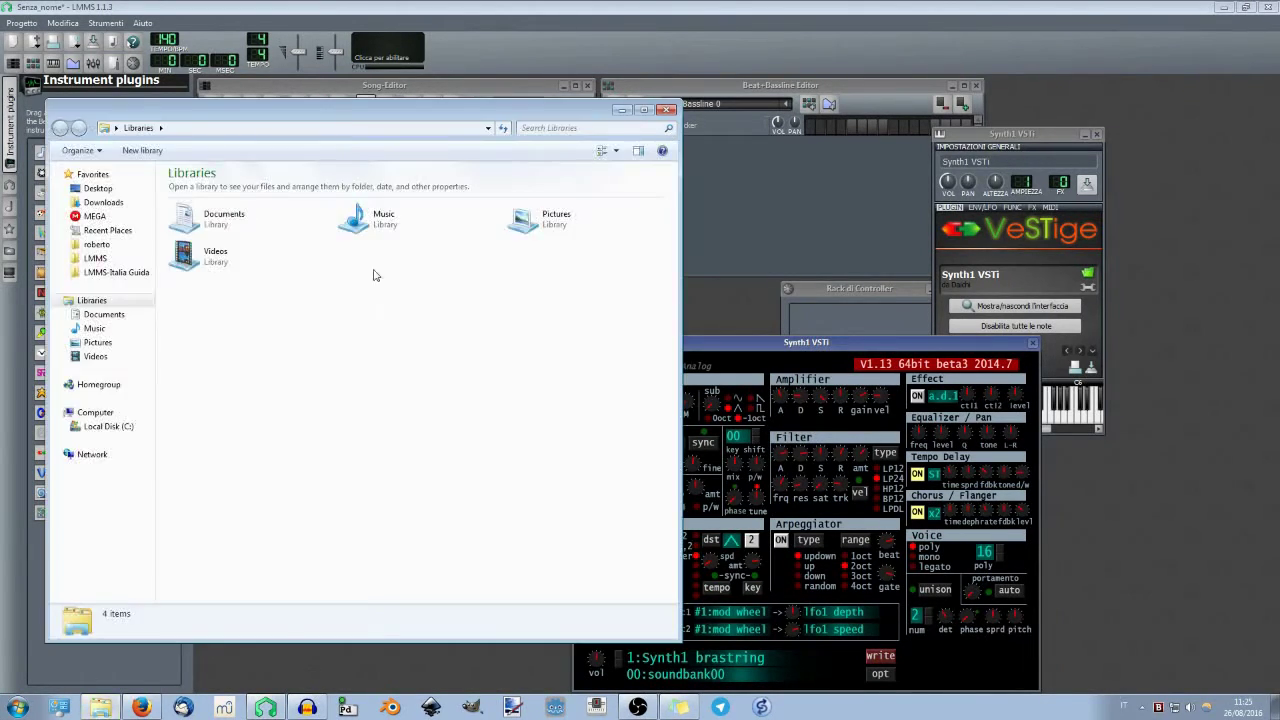
click(106, 426)
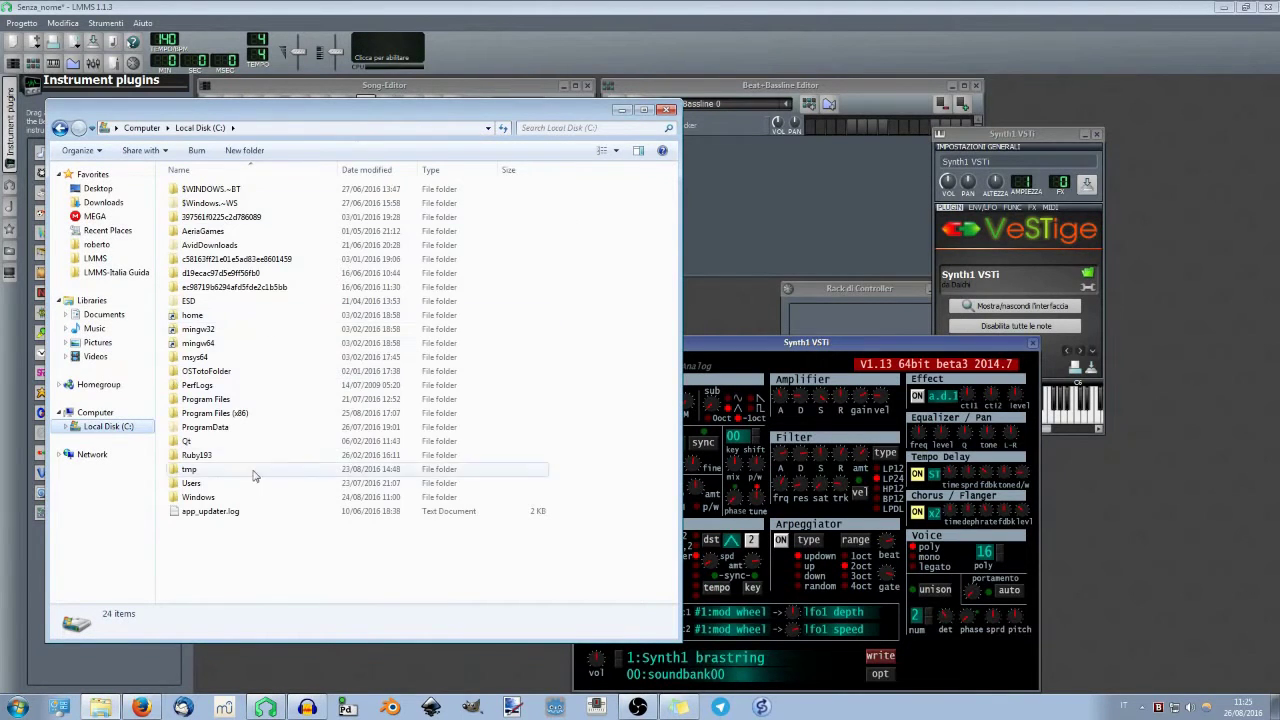
double_click(205, 399)
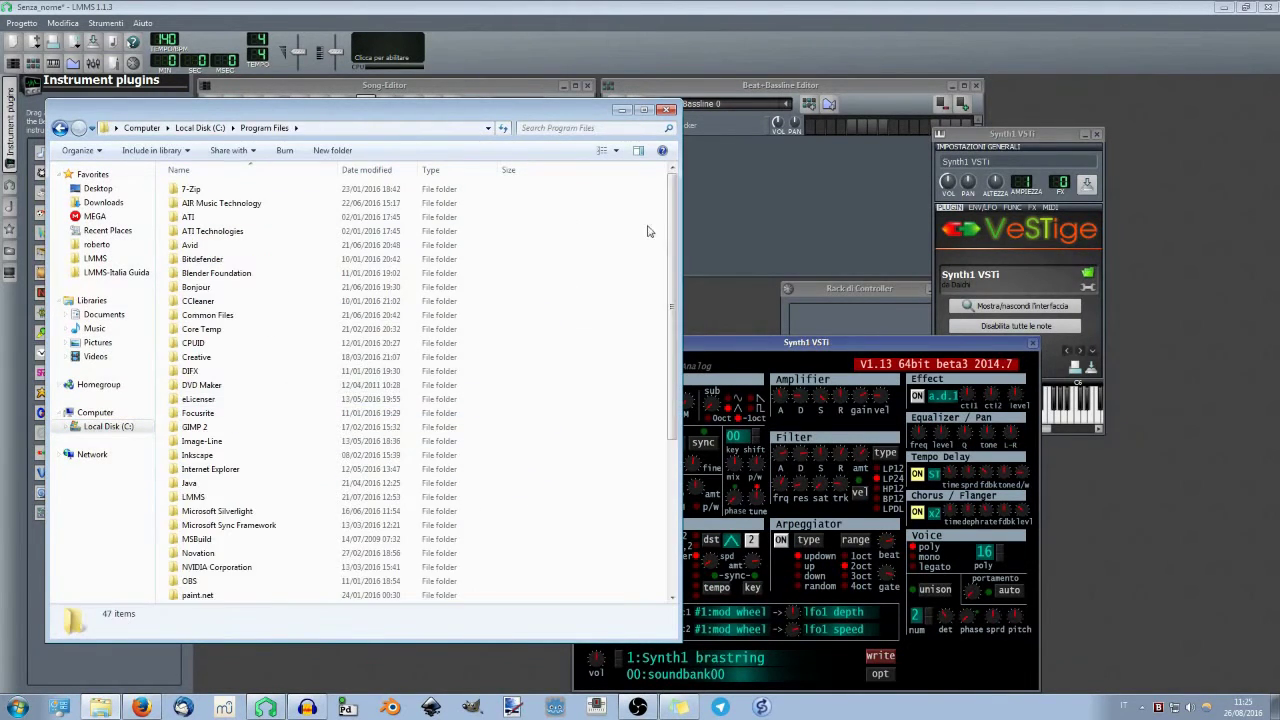
scroll(673, 241, down, 1)
scroll(673, 241, down, 5)
double_click(212, 486)
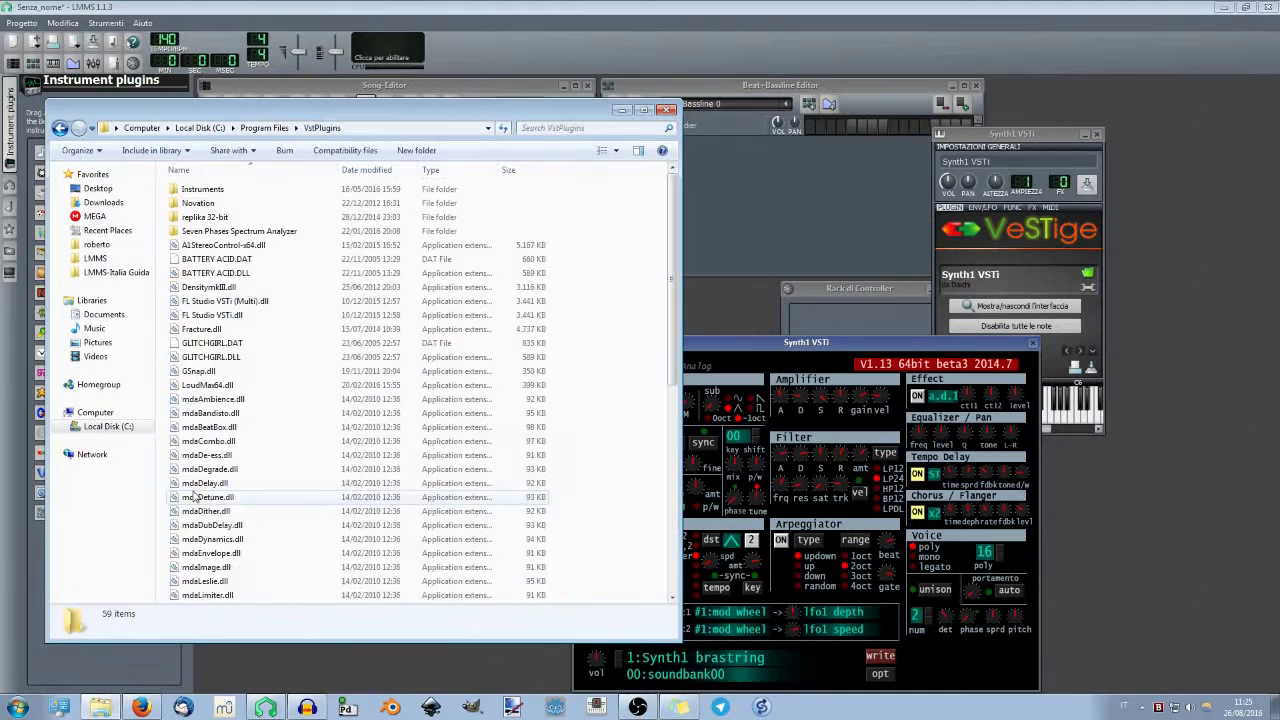
double_click(238, 190)
double_click(205, 371)
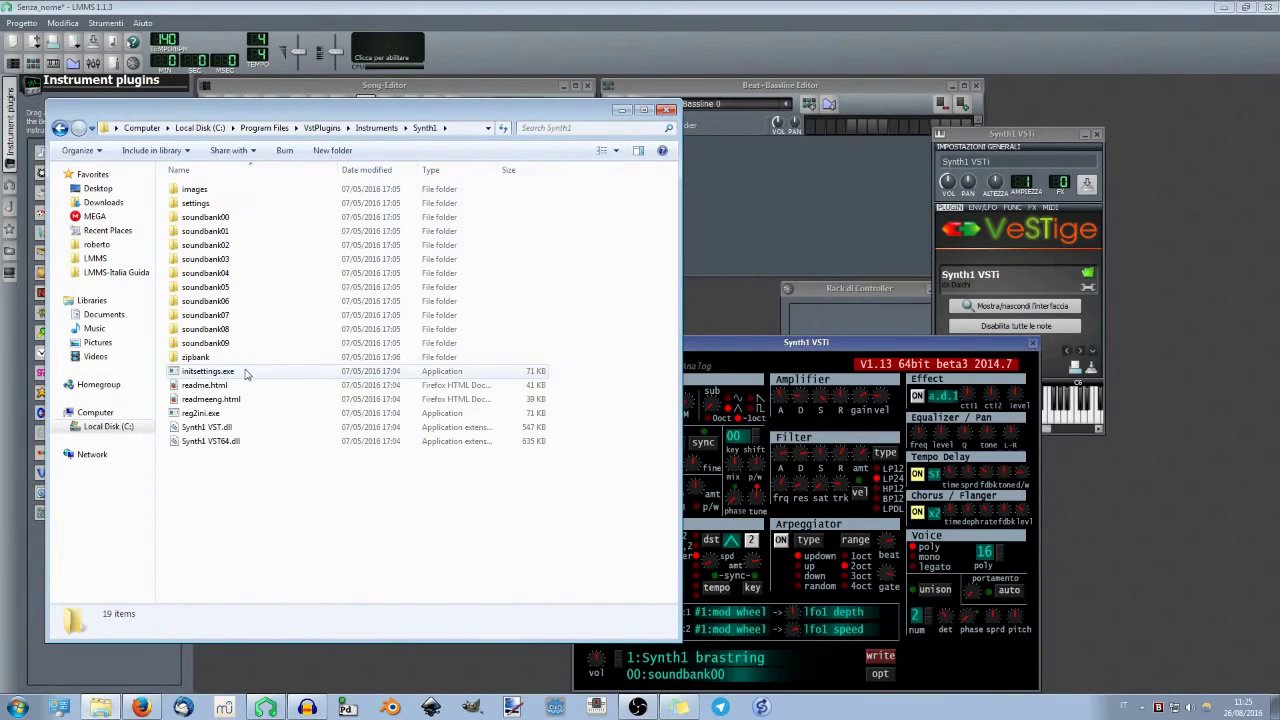
Point out initsettings.exe and the readme files, then open readmeeng.html and examine its installation and oscillator sections
click(215, 371)
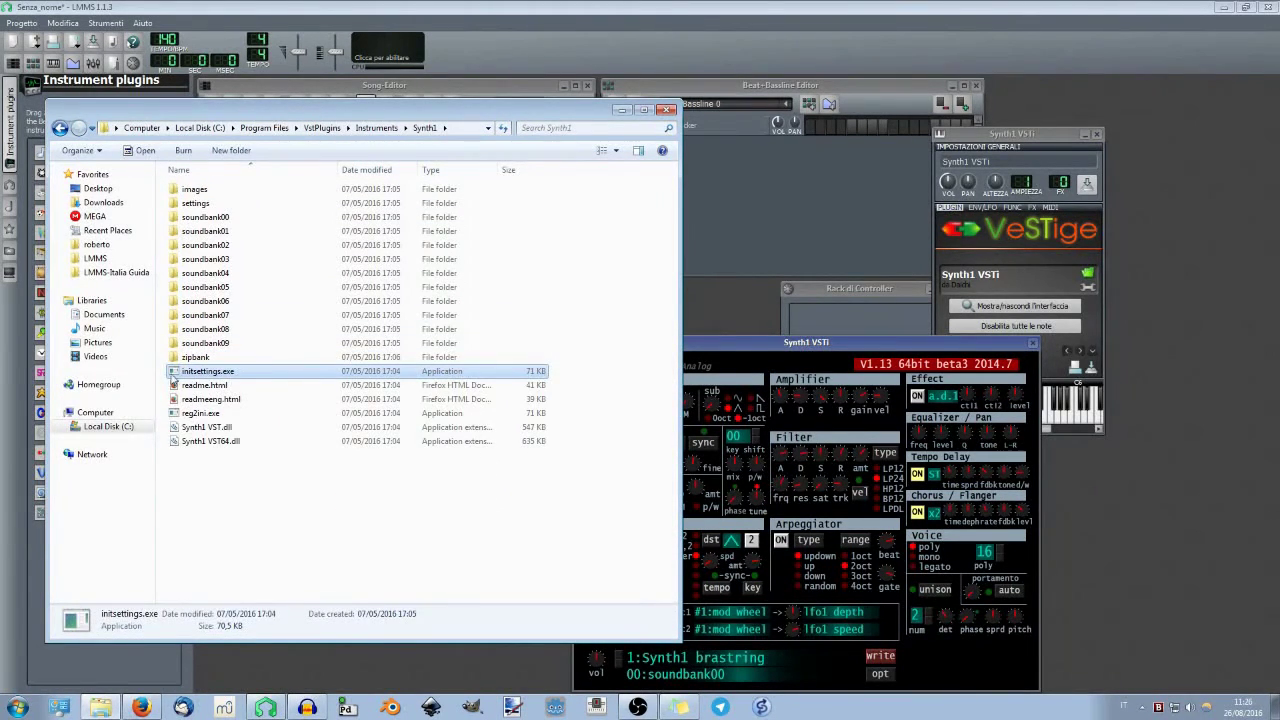
click(215, 385)
click(220, 399)
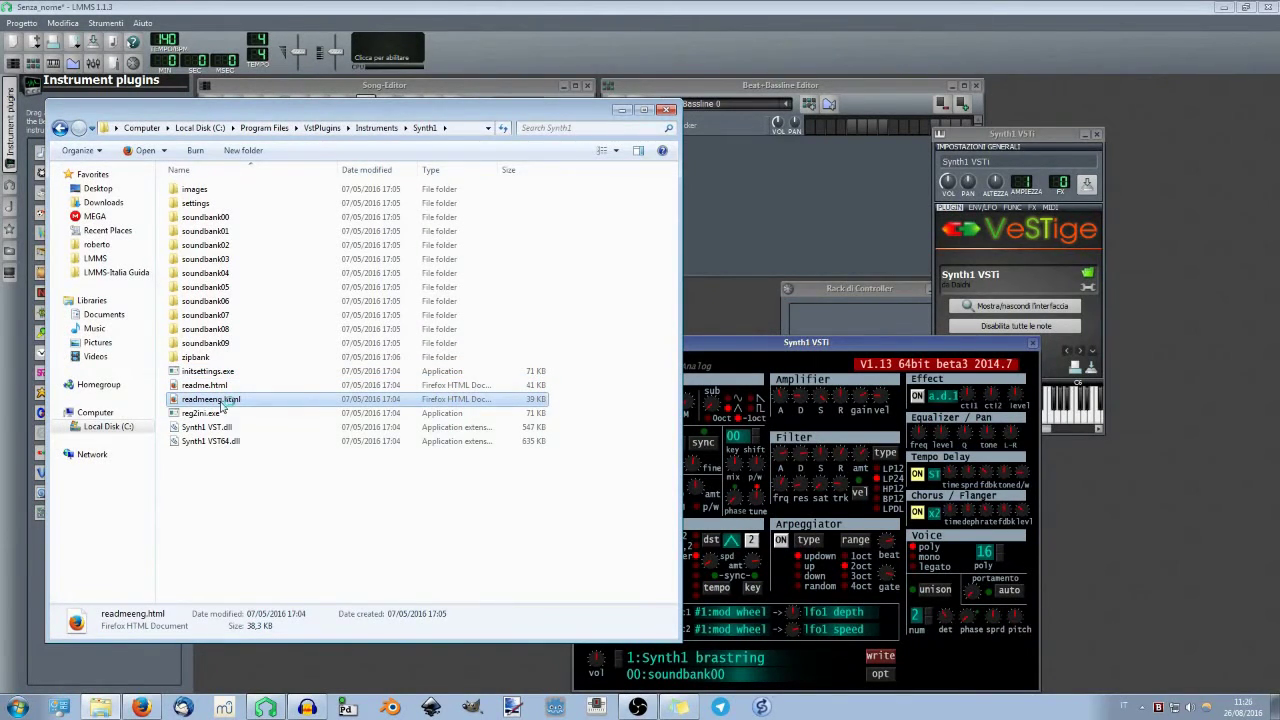
double_click(221, 402)
scroll(557, 189, down, 6)
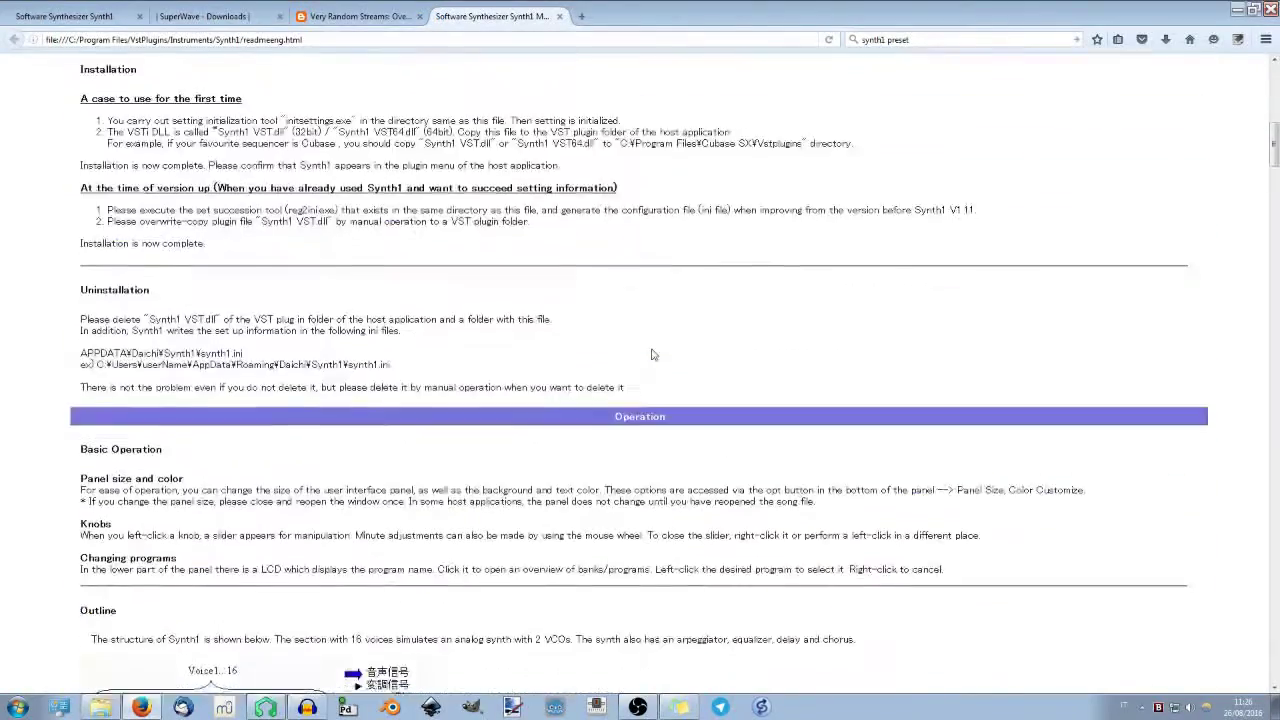
scroll(651, 354, down, 5)
scroll(651, 354, down, 4)
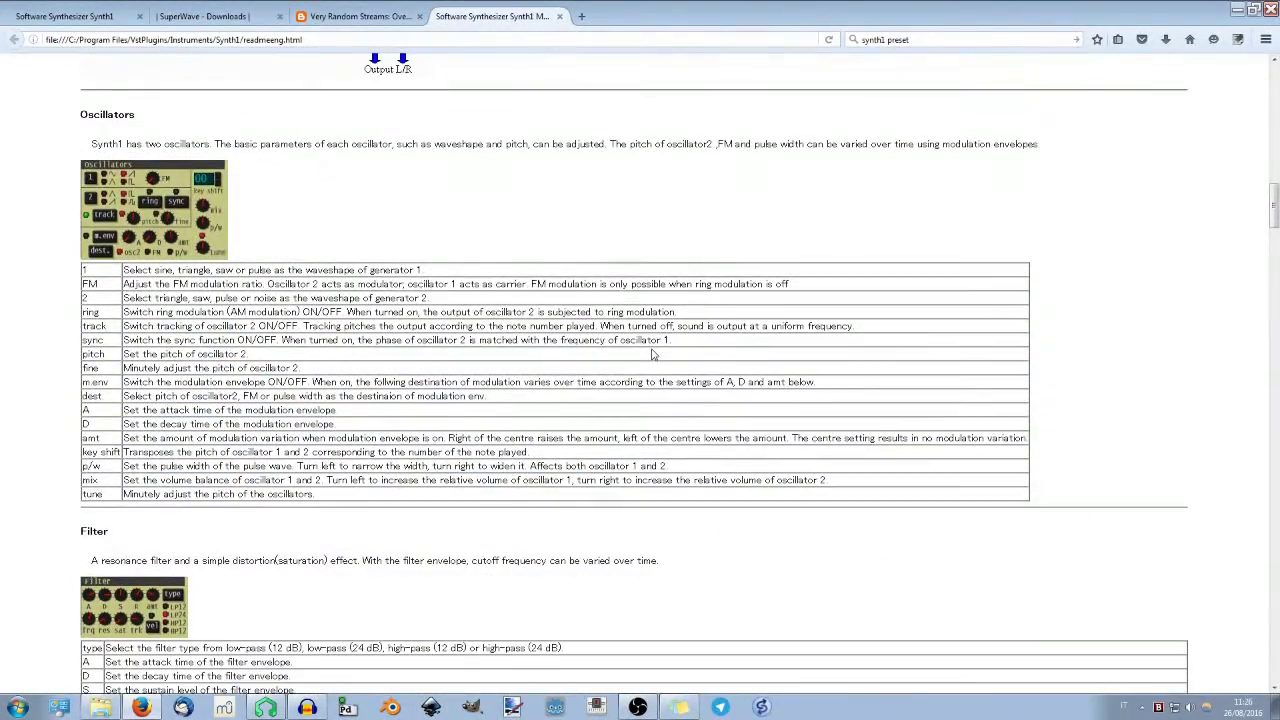
Examine the outline, common settings and option dialog sections of the Synth1 manual, and return to its contents and introduction
scroll(634, 423, up, 5)
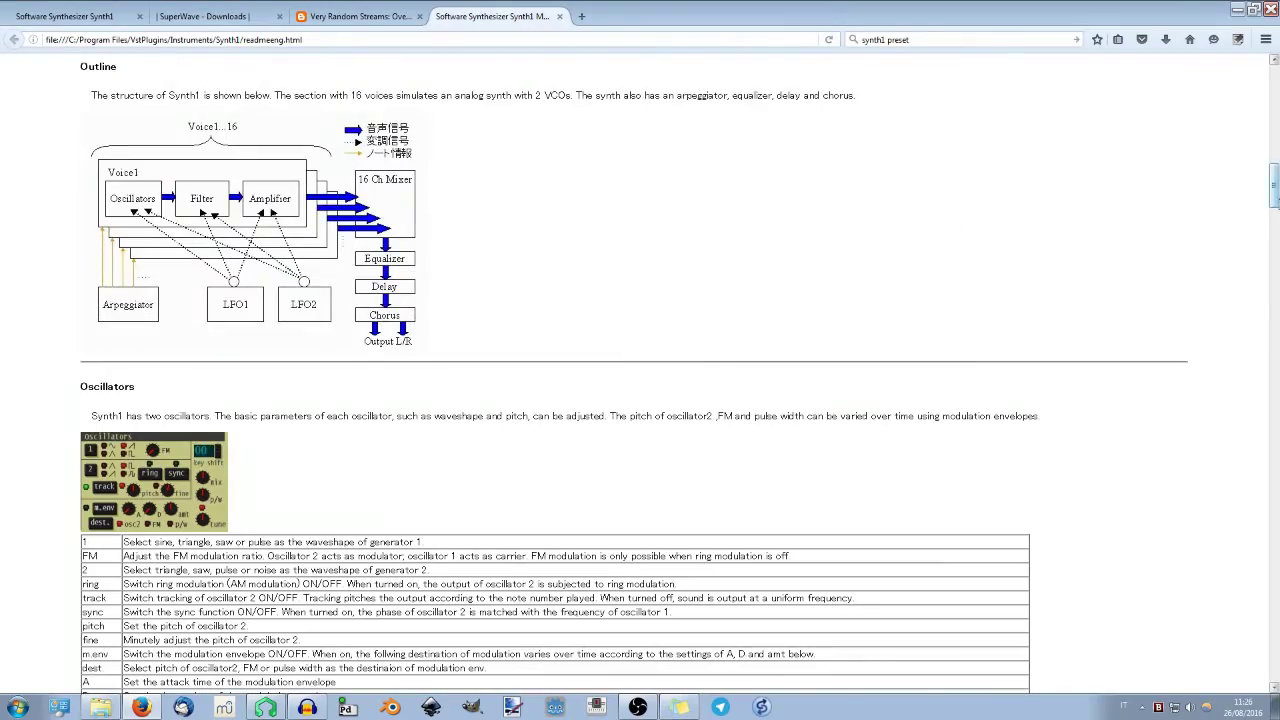
drag(1274, 188, 1257, 400)
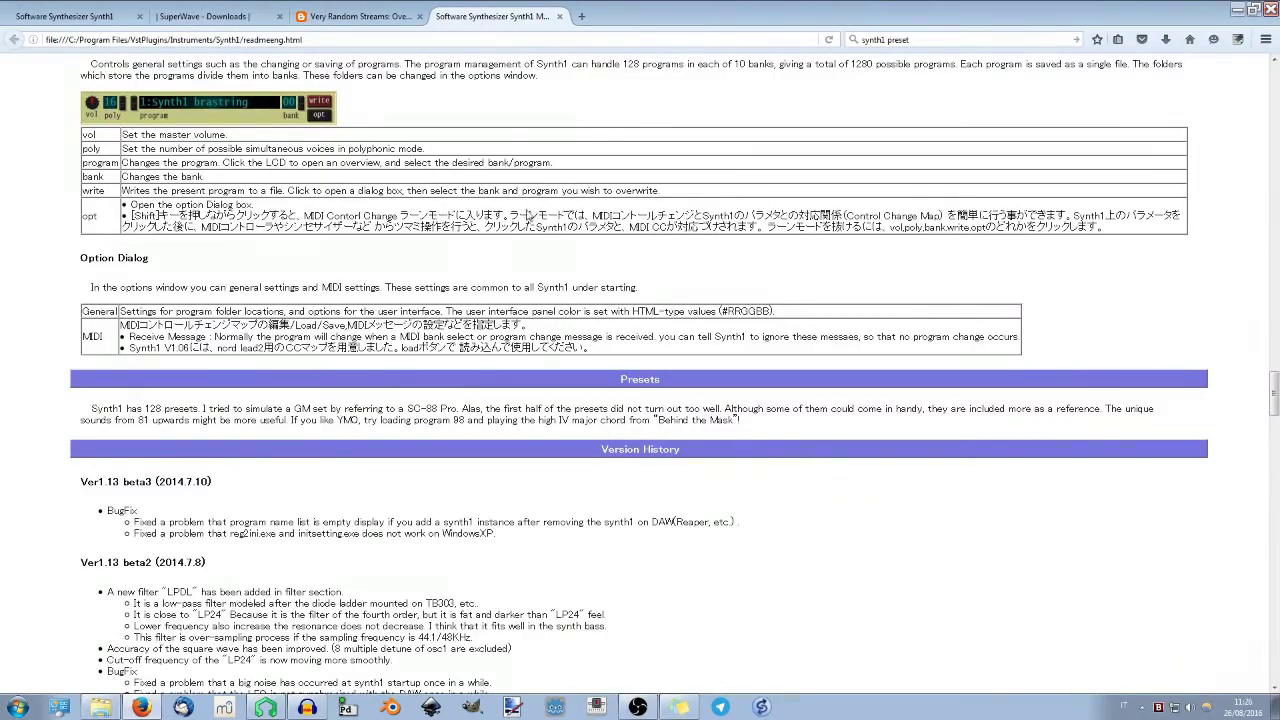
drag(530, 216, 680, 245)
click(892, 241)
drag(1274, 393, 1274, 58)
drag(405, 120, 597, 518)
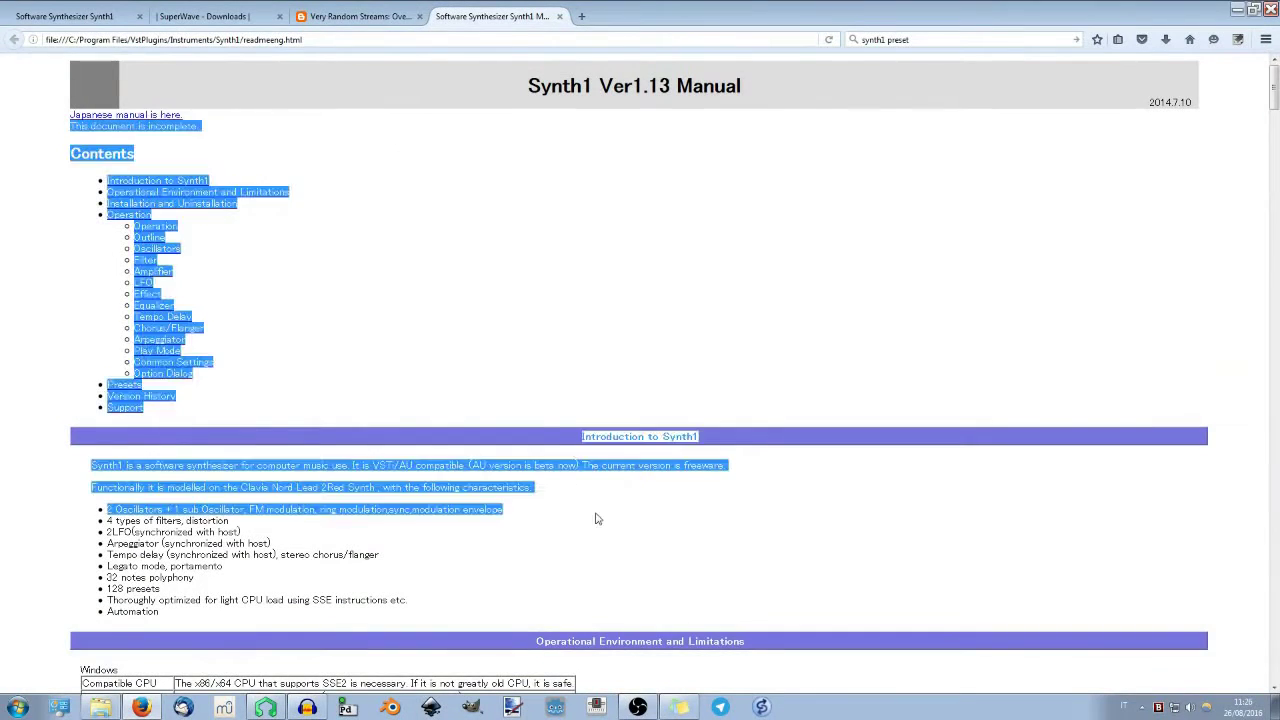
click(597, 518)
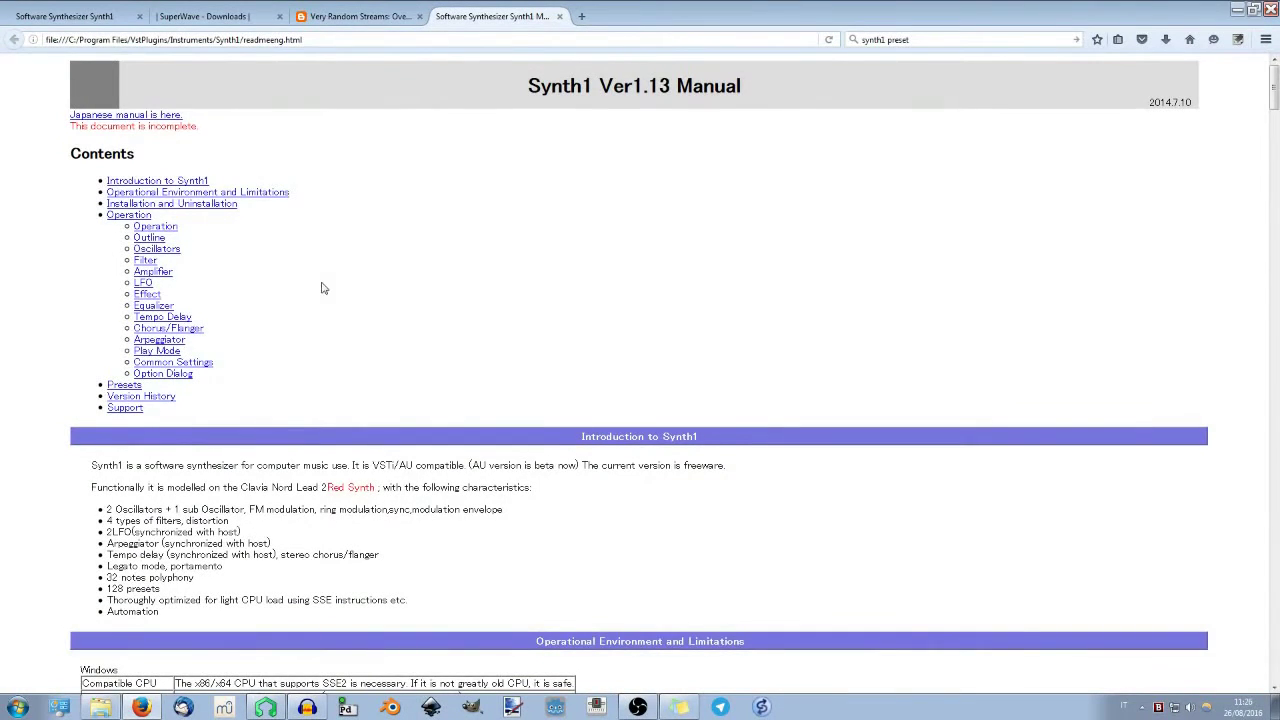
Go to the manual's Installation and Uninstallation section from the contents list and read the first-time installation instructions
click(211, 204)
drag(125, 133, 95, 100)
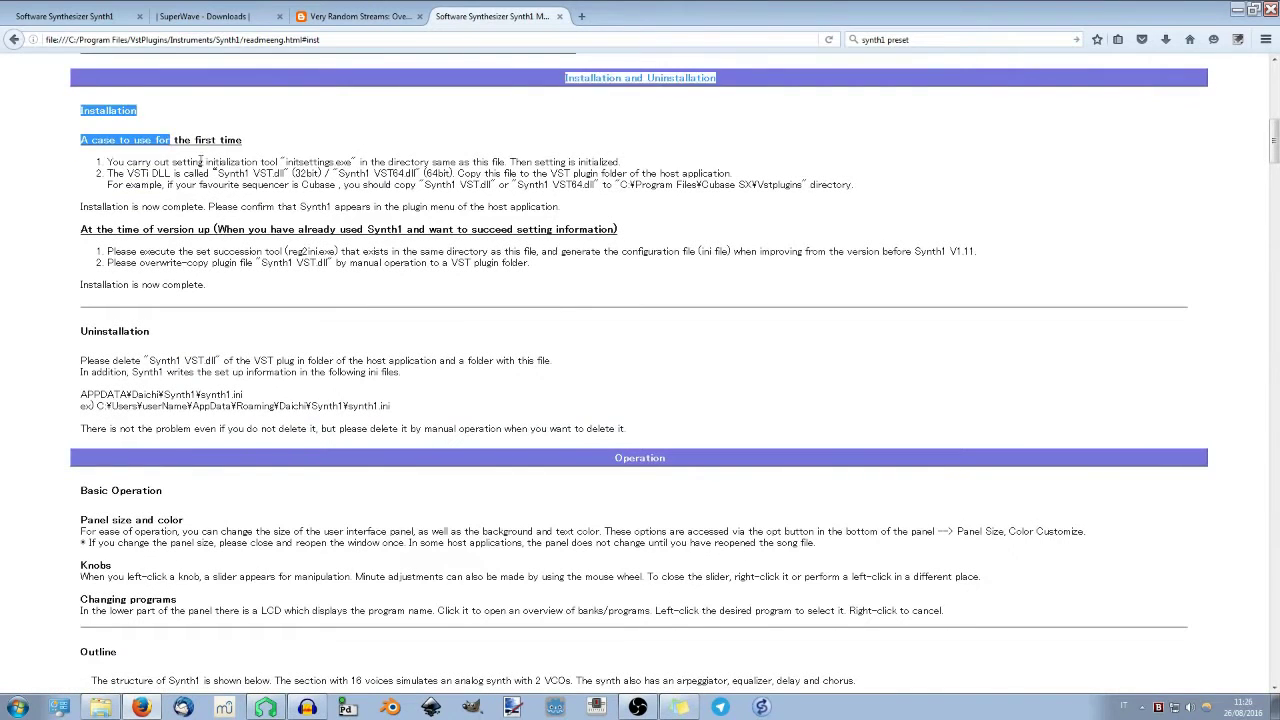
click(556, 294)
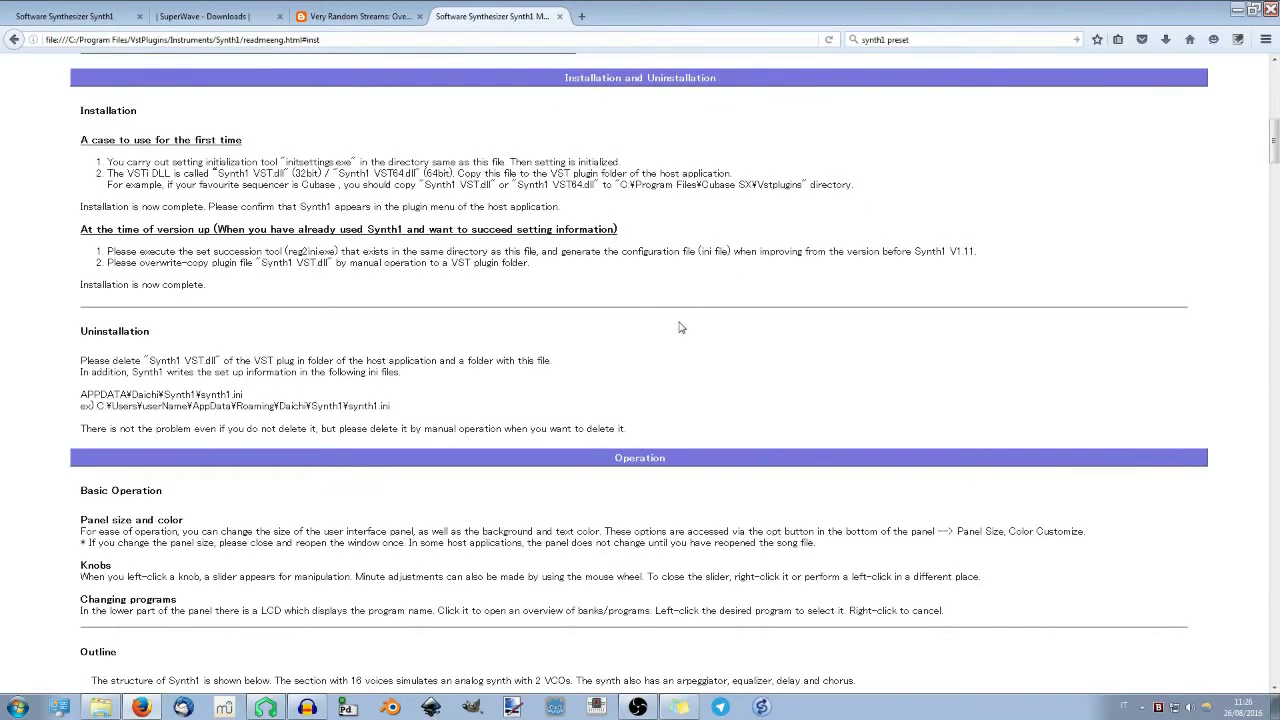
click(638, 707)
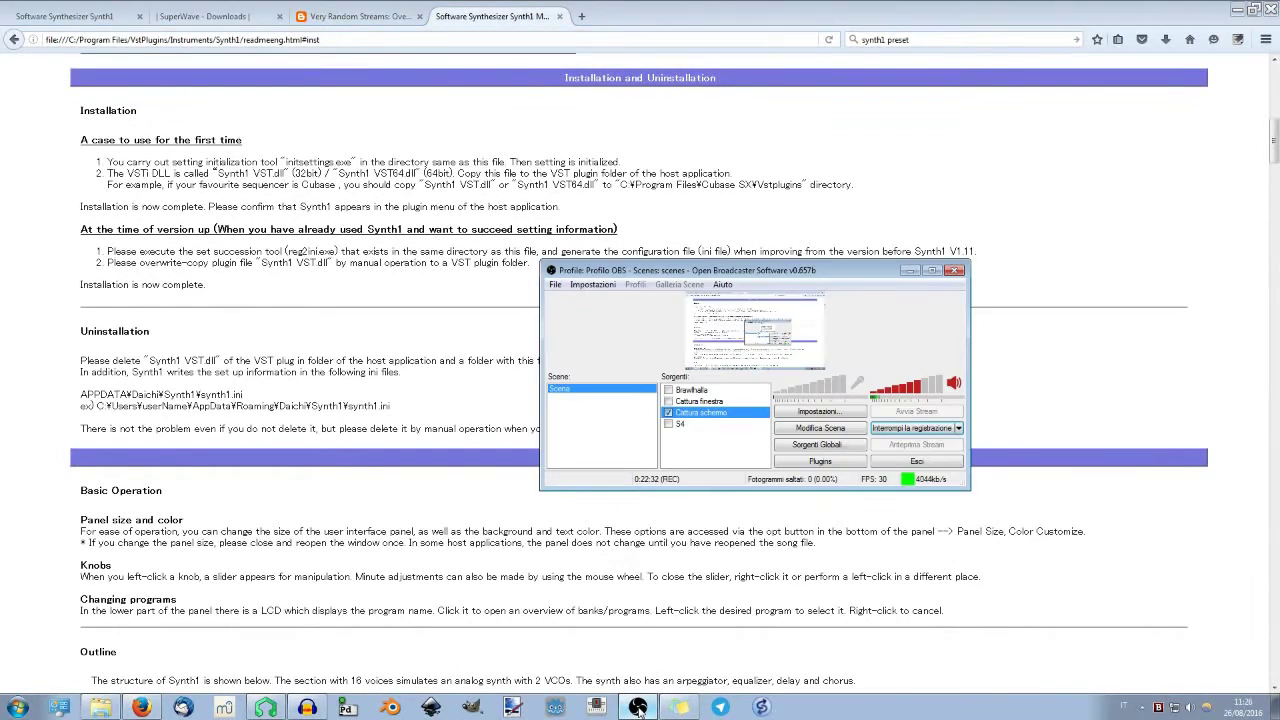
click(638, 707)
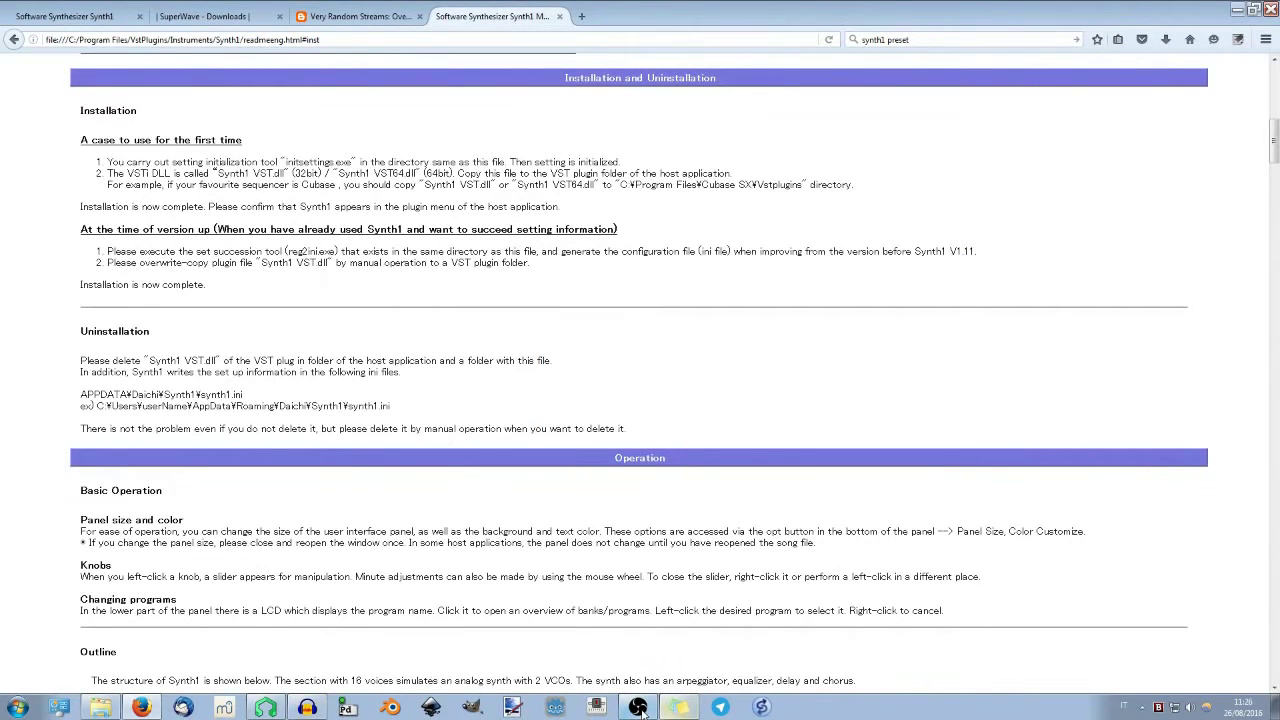
click(638, 707)
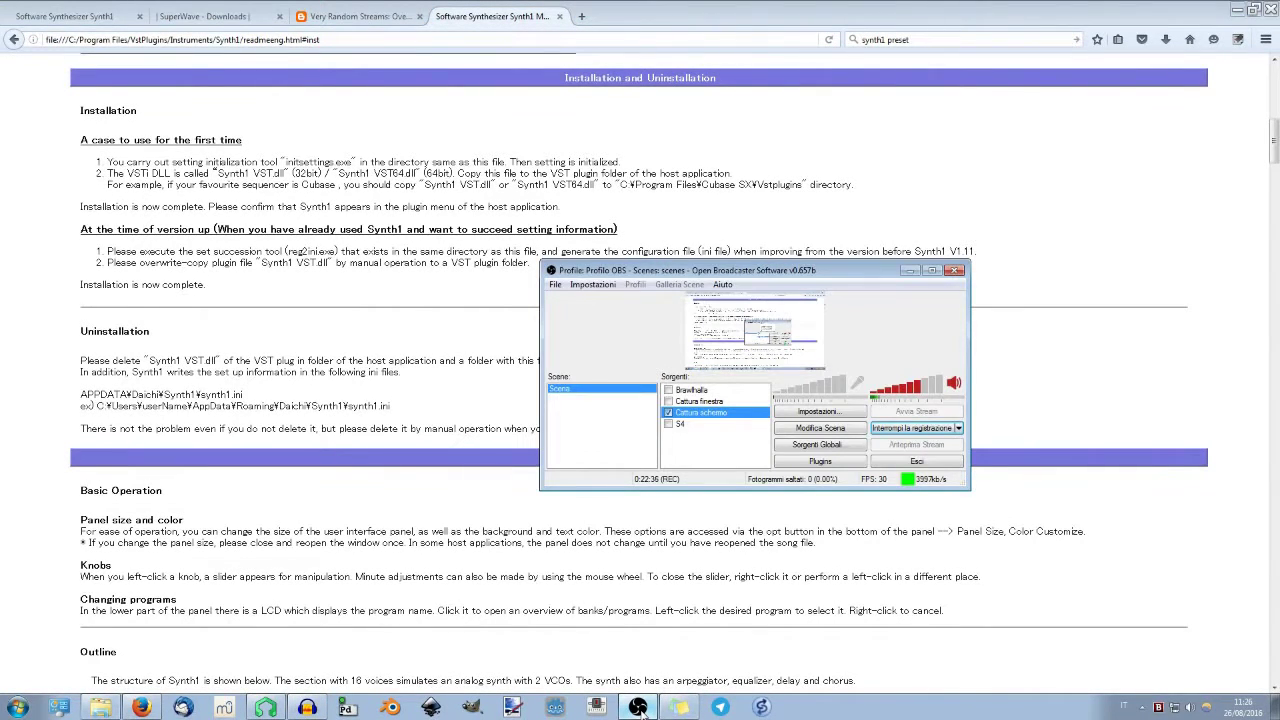
click(638, 707)
Switch to LMMS and move the Synth1 VSTi interface up beside the VeSTige window, over the Song-Editor and FX mixer
click(266, 707)
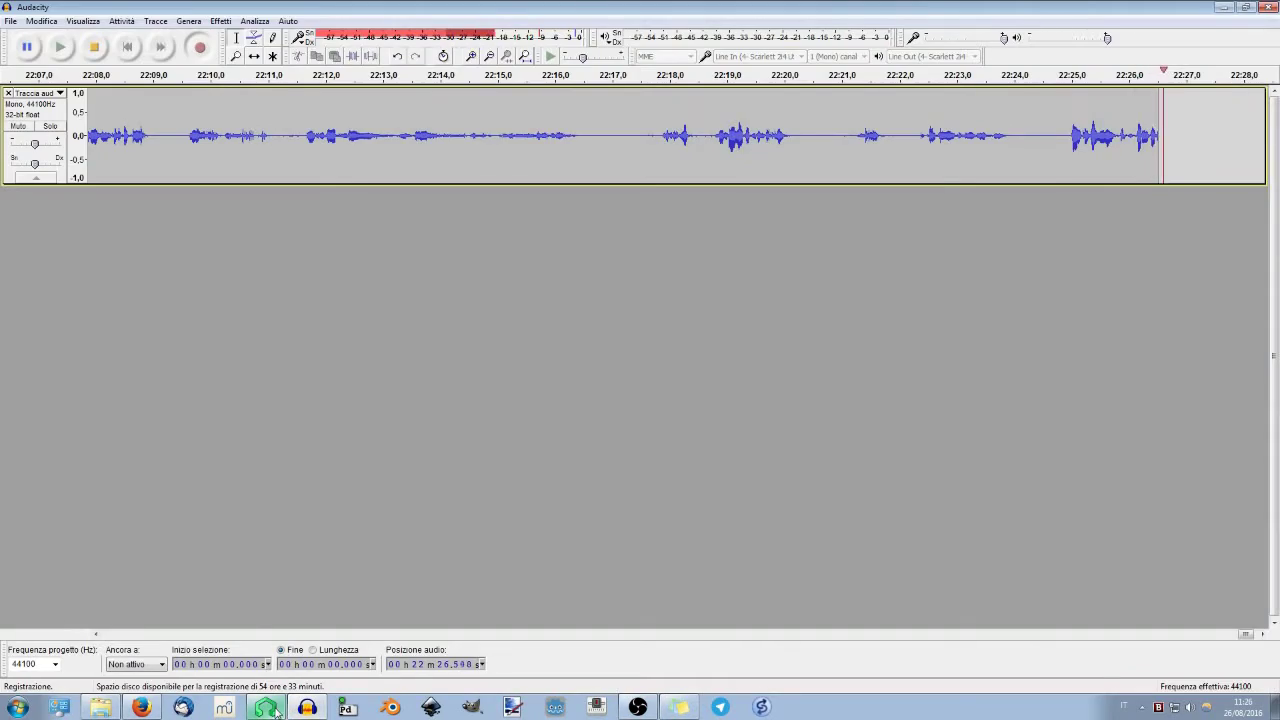
click(272, 709)
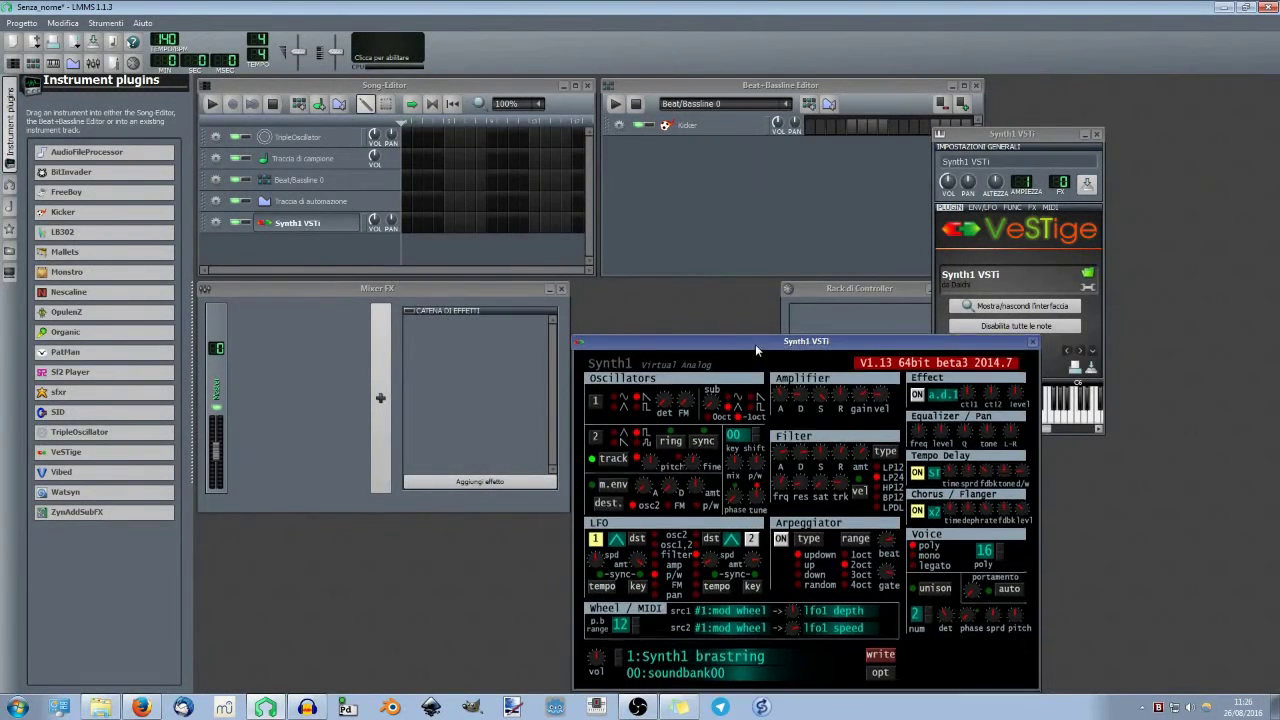
drag(755, 350, 565, 199)
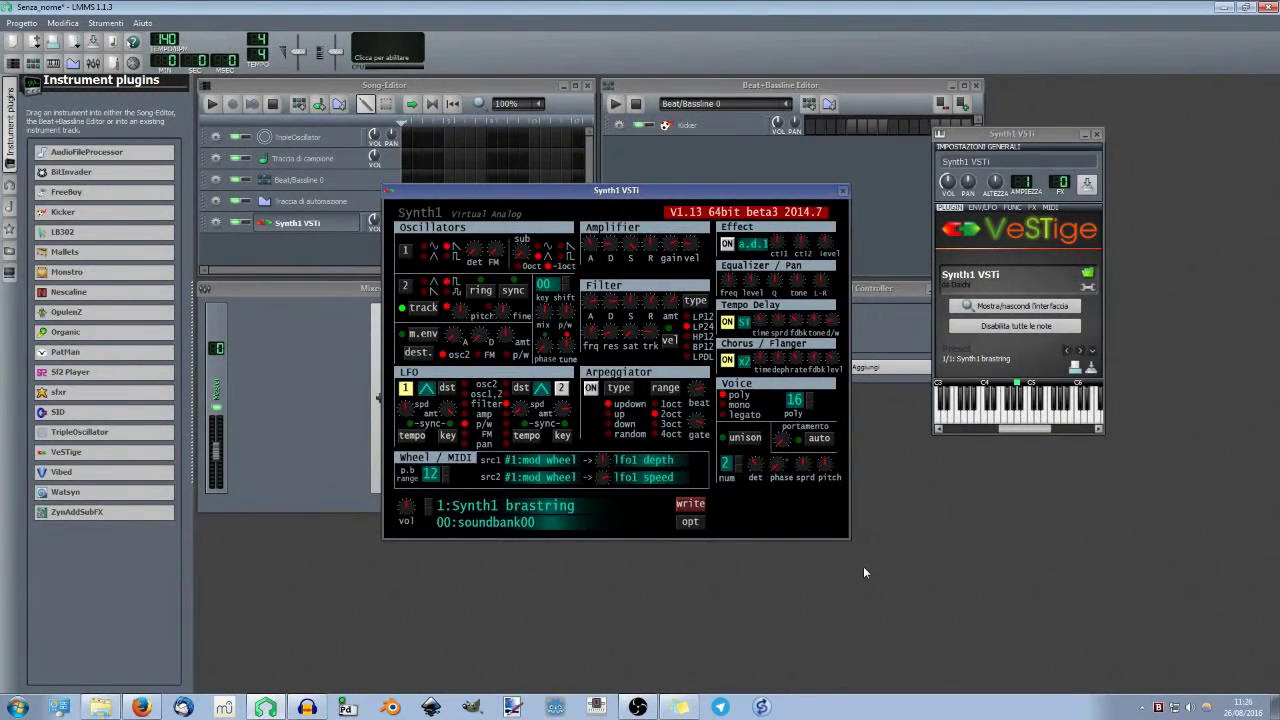